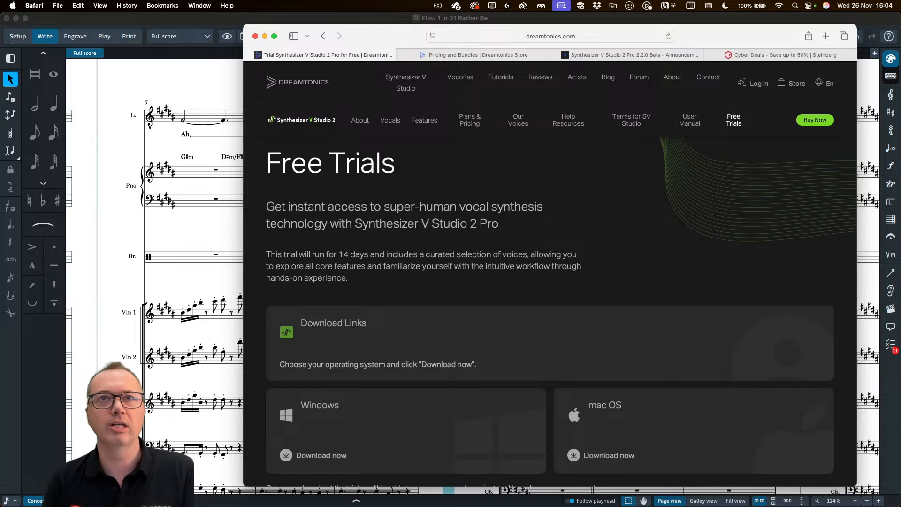
Step: Examine the Synthesizer V Studio 2 Pro free trial page down to the comparison of the Pro 1 and 2 Pro versions
click(538, 41)
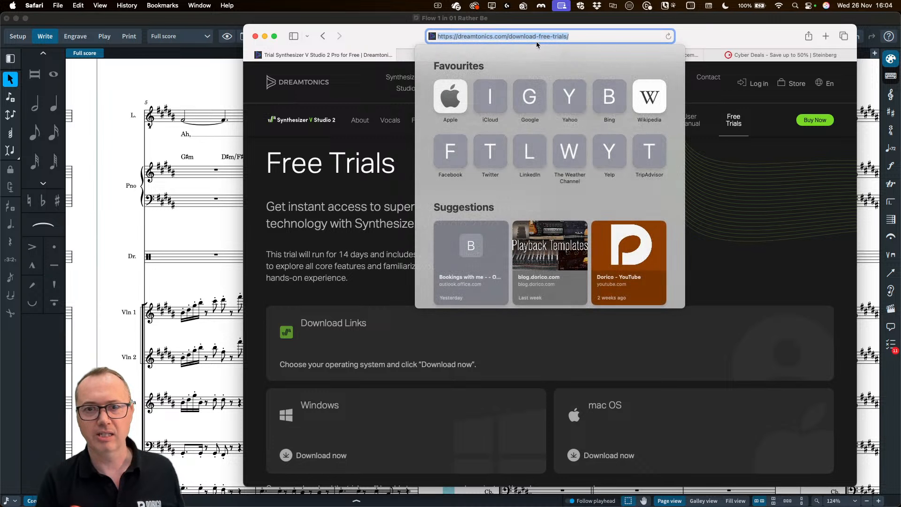
click(324, 246)
key(super+Tab)
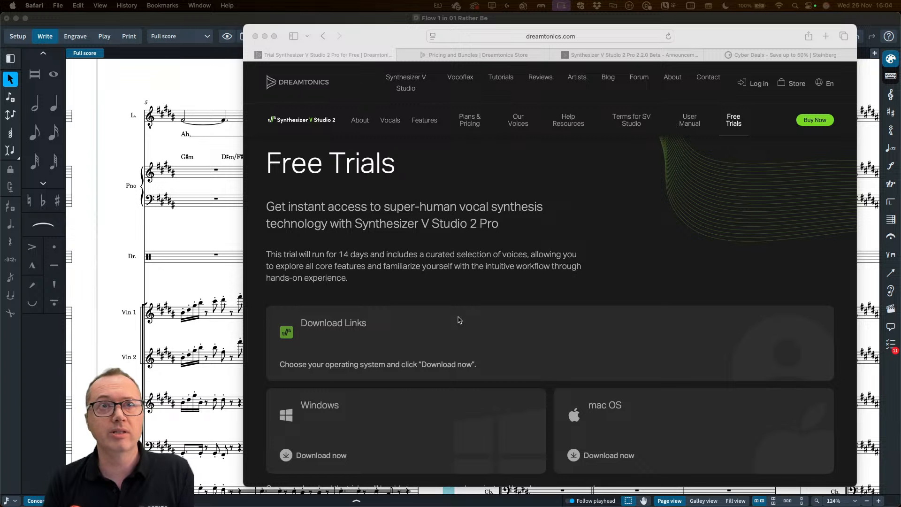
scroll(460, 320, down, 10)
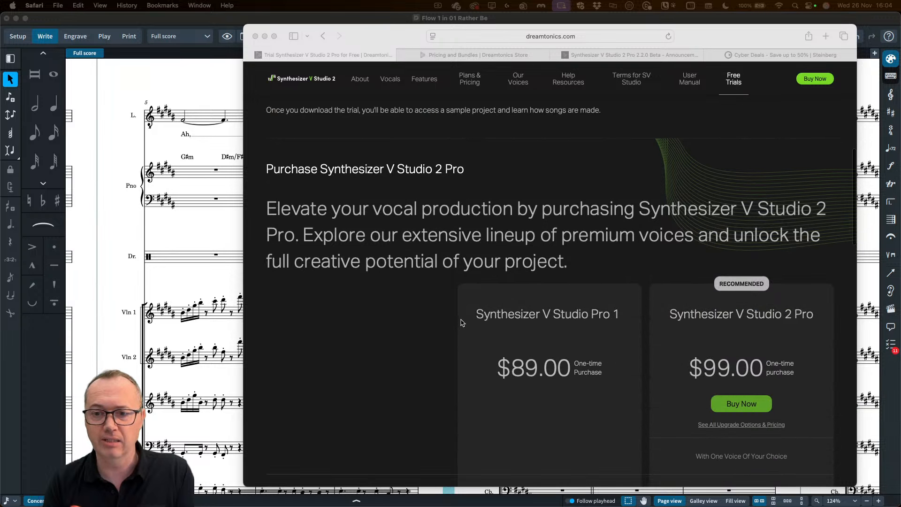
scroll(460, 322, down, 3)
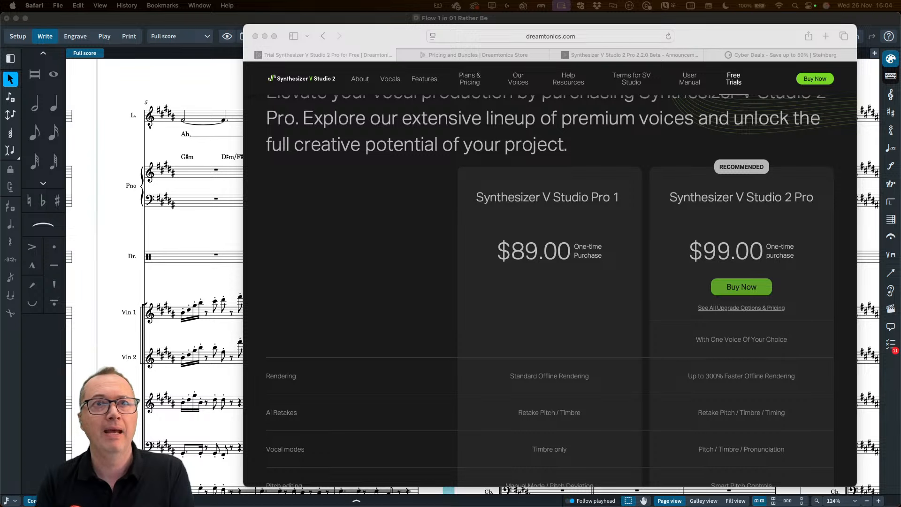
Step: Review the Dreamtonics Store's pricing page, covering the Black Friday sale, Synthesizer V Studio 2 Pro, voices and bundles
click(475, 55)
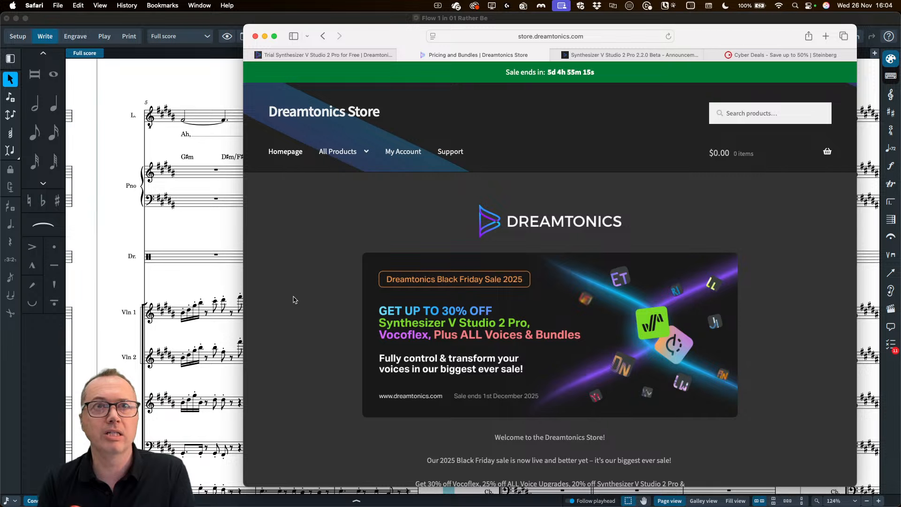
scroll(306, 305, down, 1)
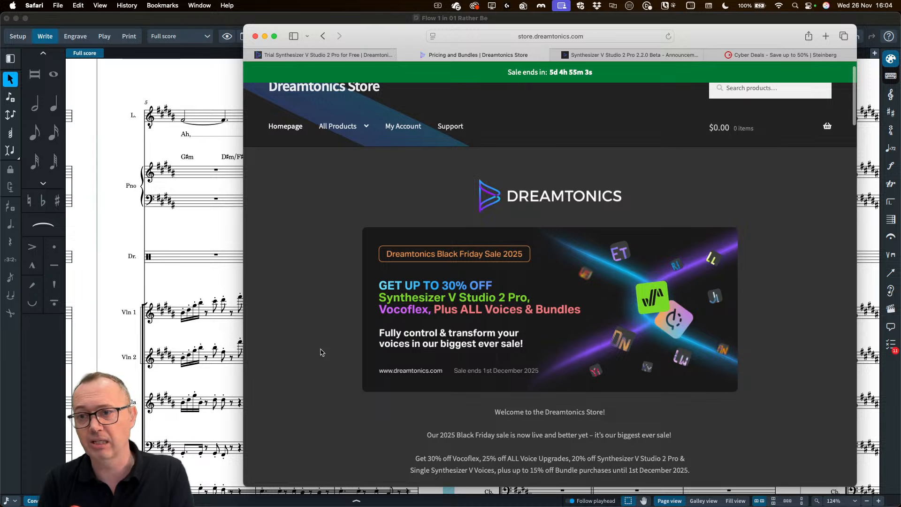
scroll(321, 352, down, 5)
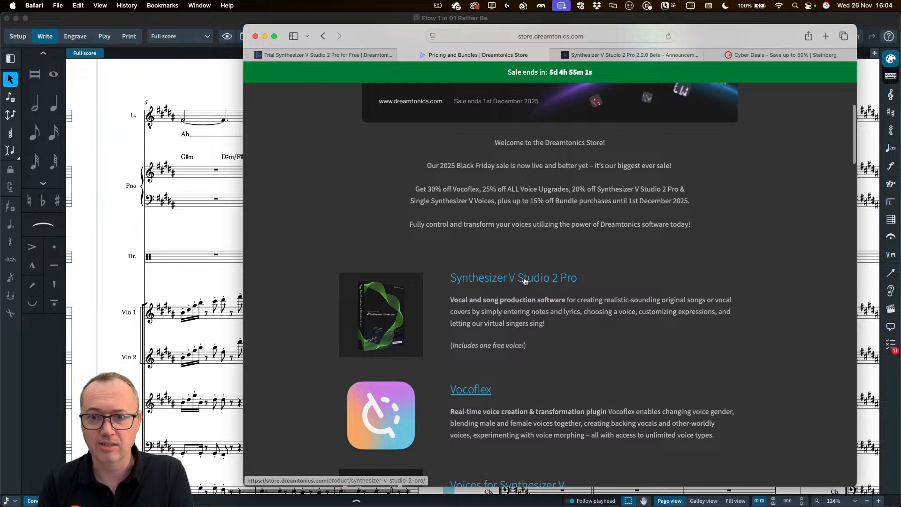
scroll(314, 336, down, 6)
scroll(311, 336, down, 5)
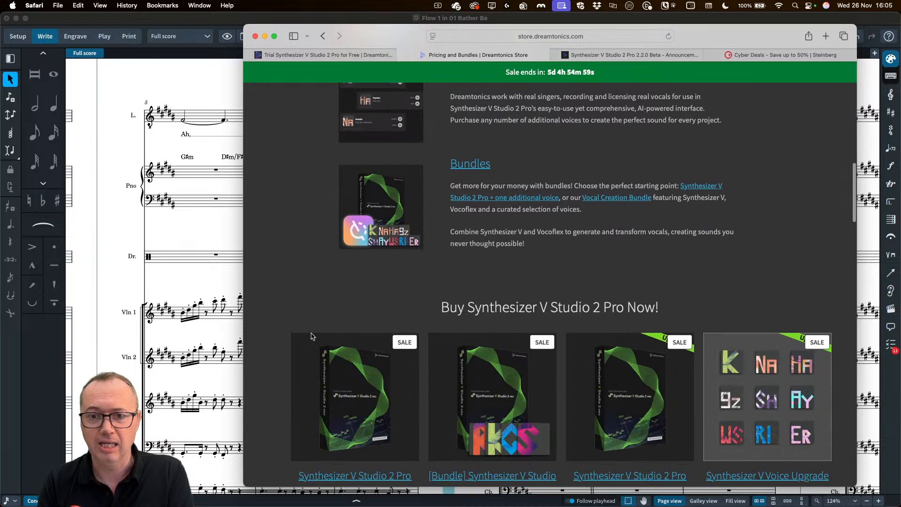
scroll(300, 269, up, 3)
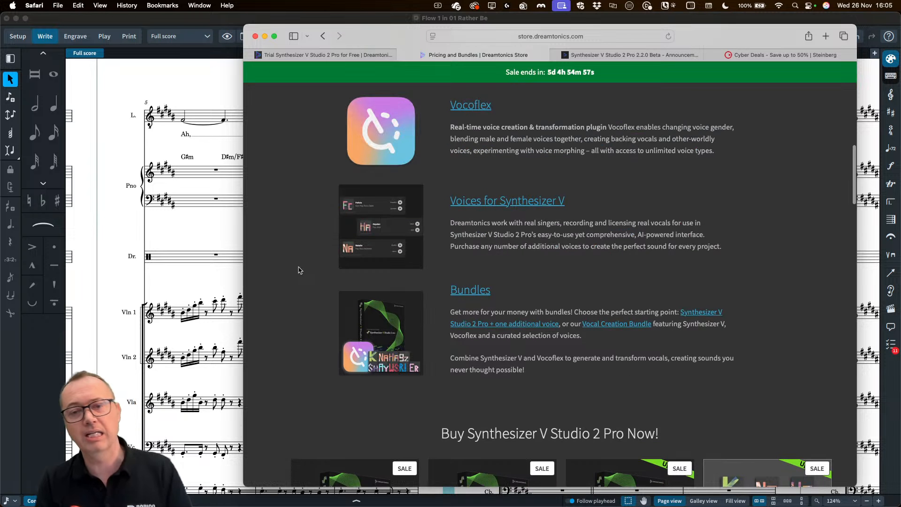
scroll(295, 272, up, 11)
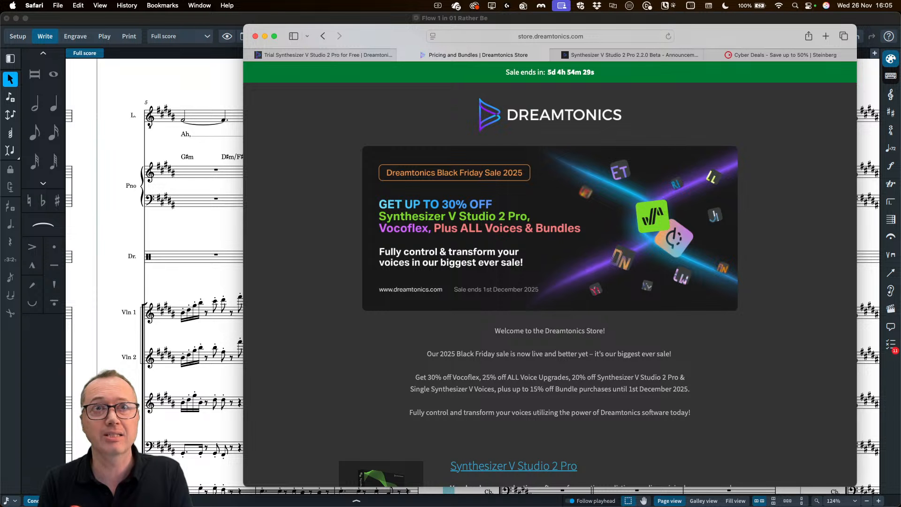
Step: Show Steinberg's Cyber Deals page and open its Dorico offer
click(789, 56)
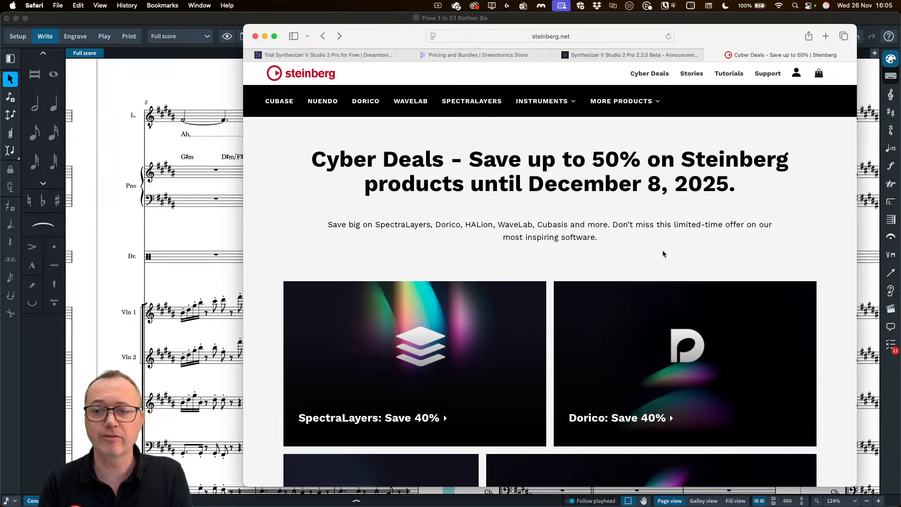
click(658, 358)
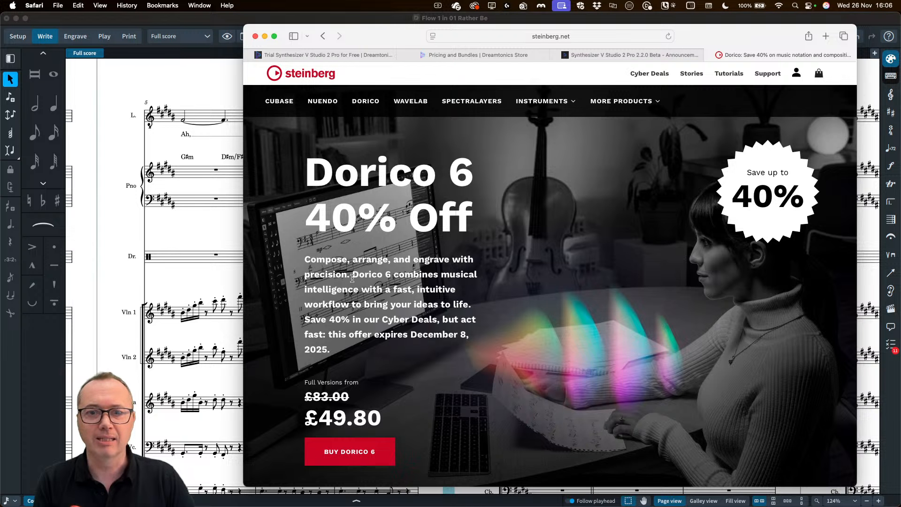
Step: Switch to Dorico and play the score from the lead vocal's "Ah" note in bar 5, stopping after "comfort" in bar 10
click(208, 235)
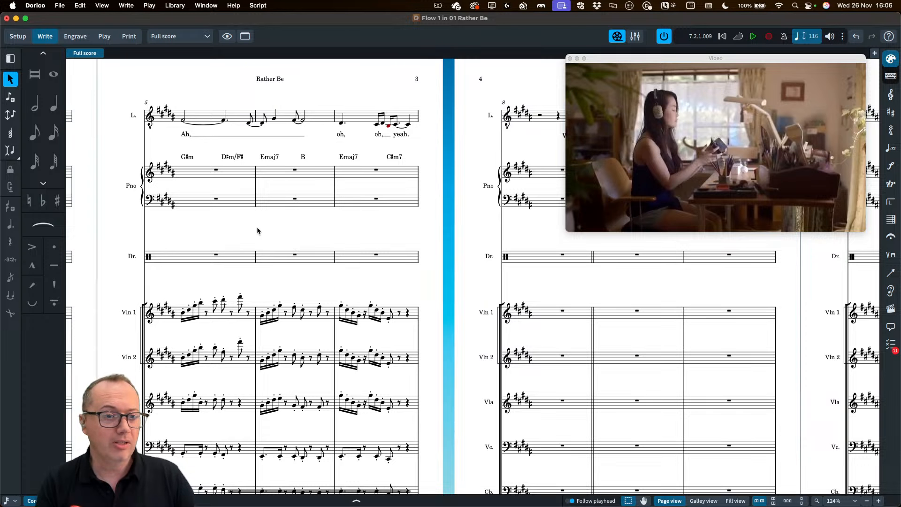
key(super+Tab)
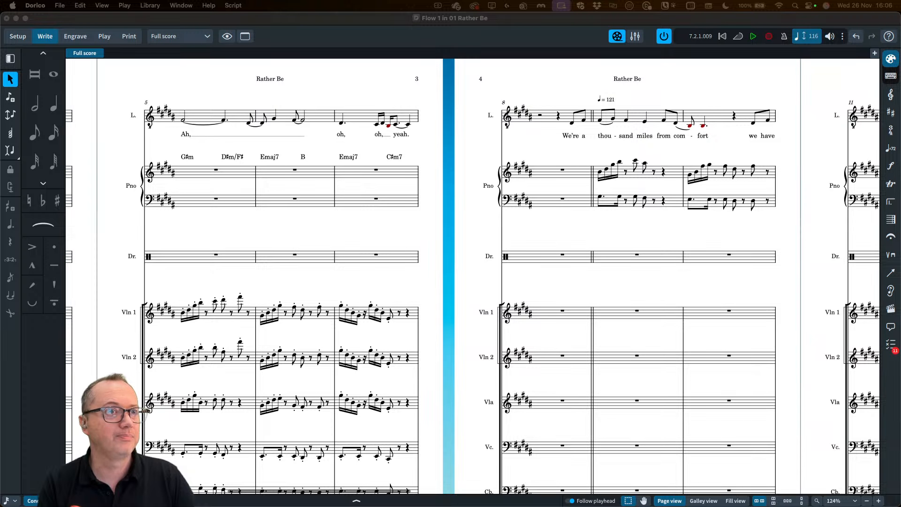
click(299, 75)
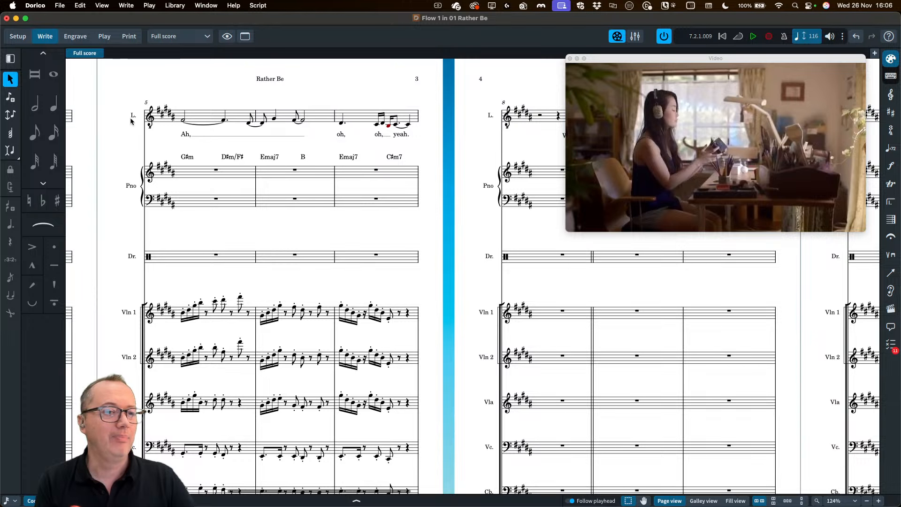
click(183, 123)
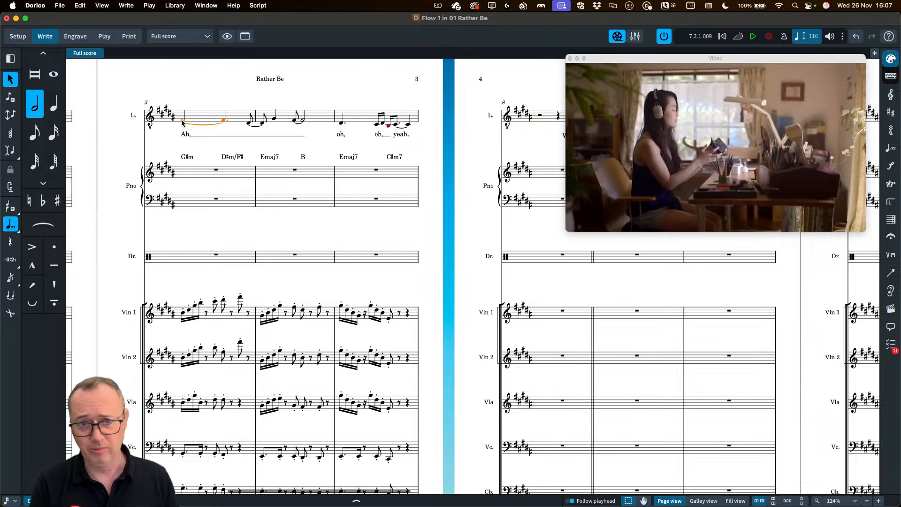
key(p)
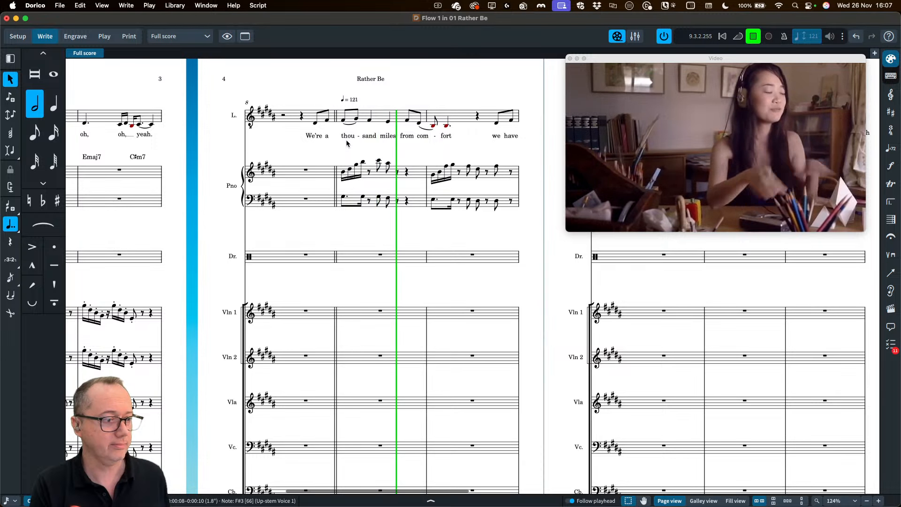
key(space)
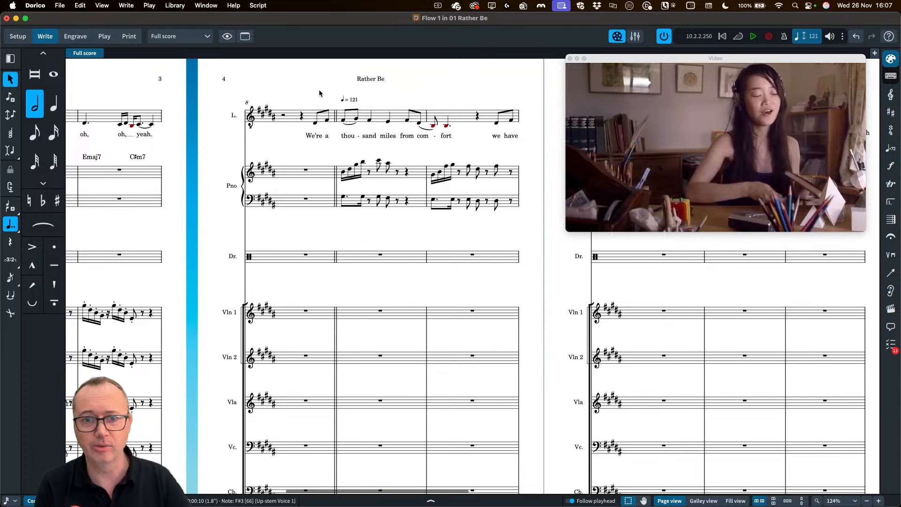
Step: Switch to Play mode and open the HALion Sonic instrument that the Lead track is routed to
click(327, 119)
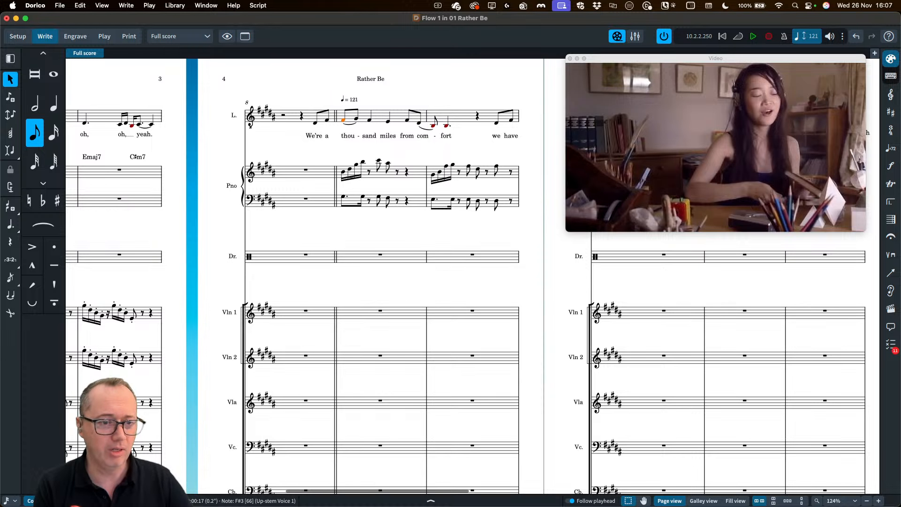
key(super+Tab)
drag(0, 150, 412, 70)
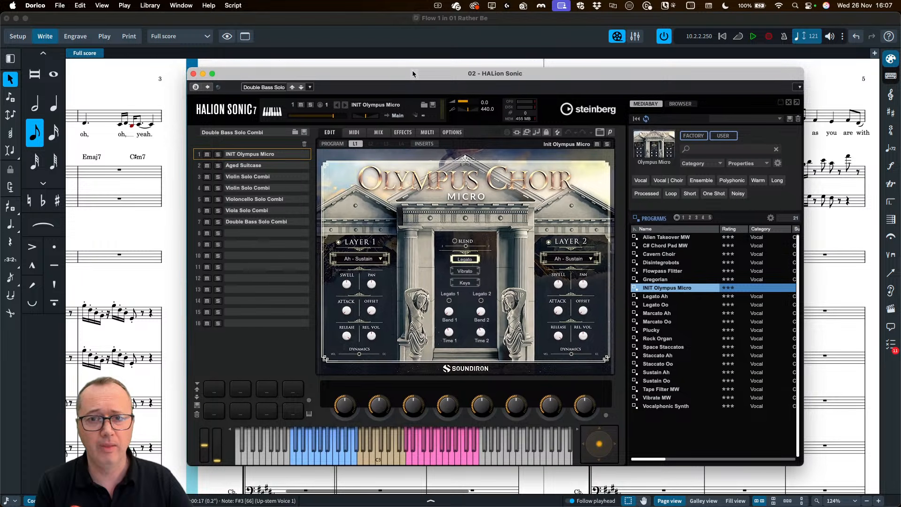
click(105, 39)
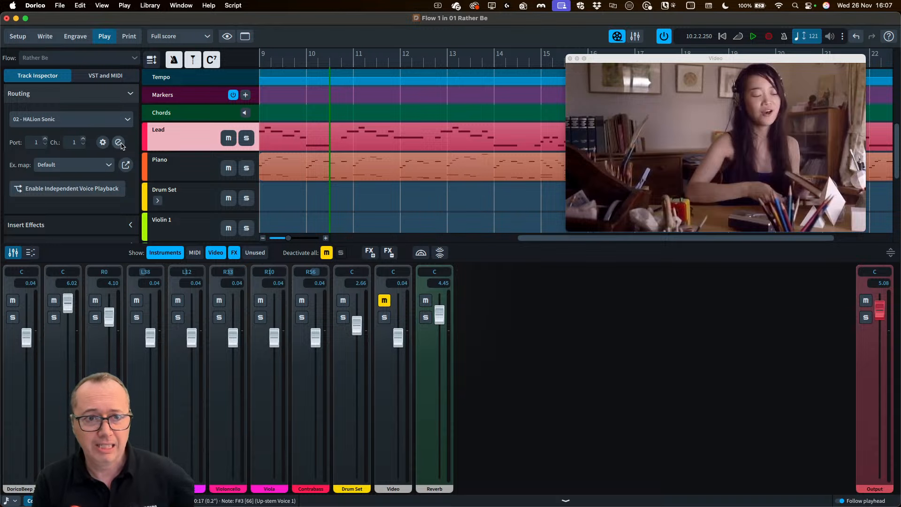
click(120, 142)
drag(261, 74, 254, 70)
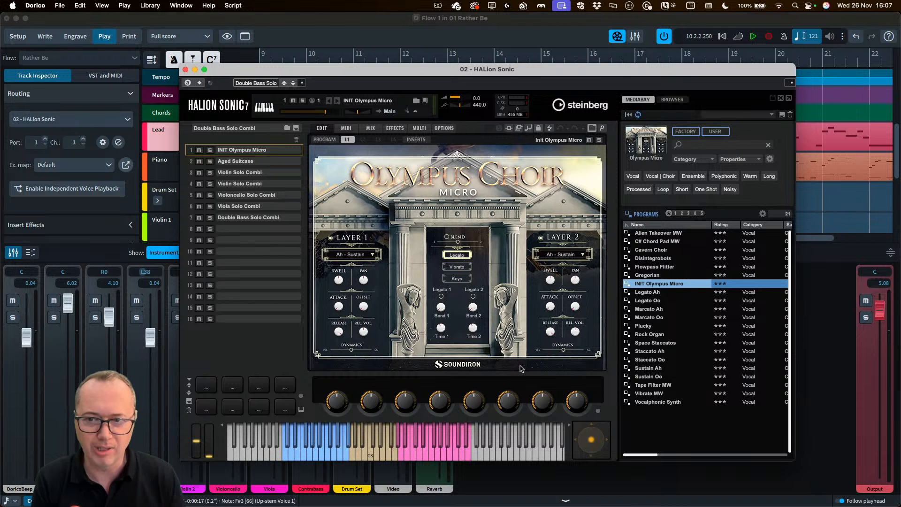
Step: Try the Sustain Ah choir program in slot 1 of HALion Sonic, and reload INIT Olympus Micro
click(651, 369)
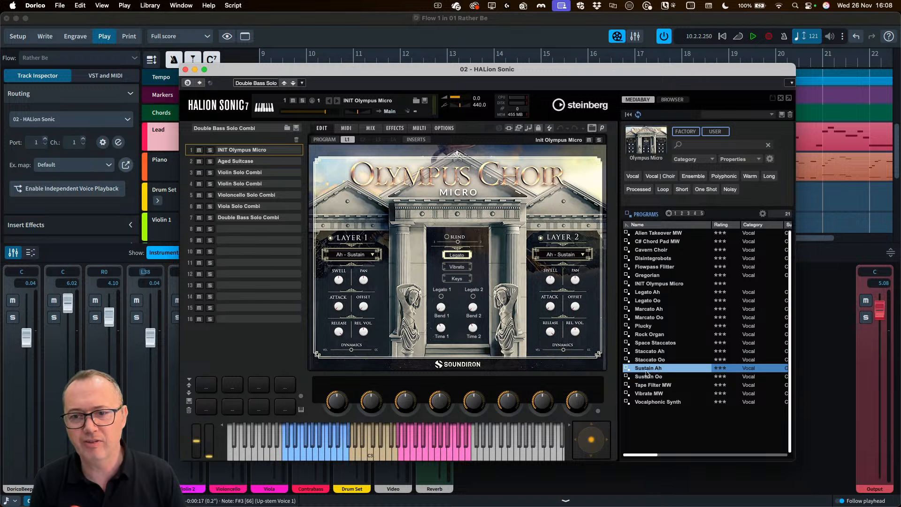
click(657, 285)
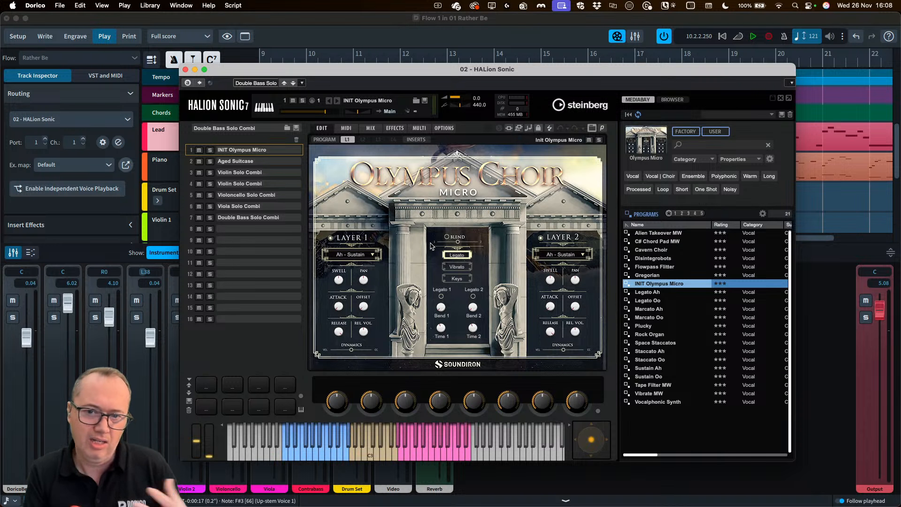
double_click(660, 368)
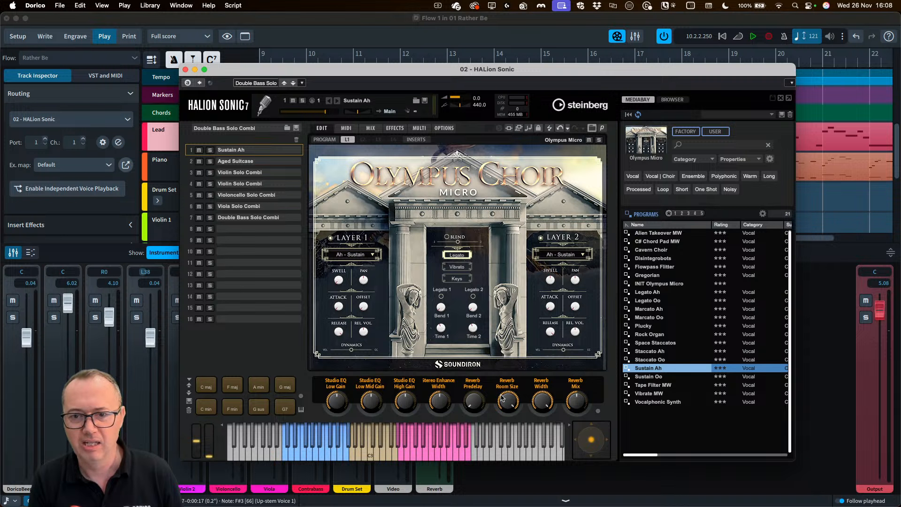
double_click(659, 284)
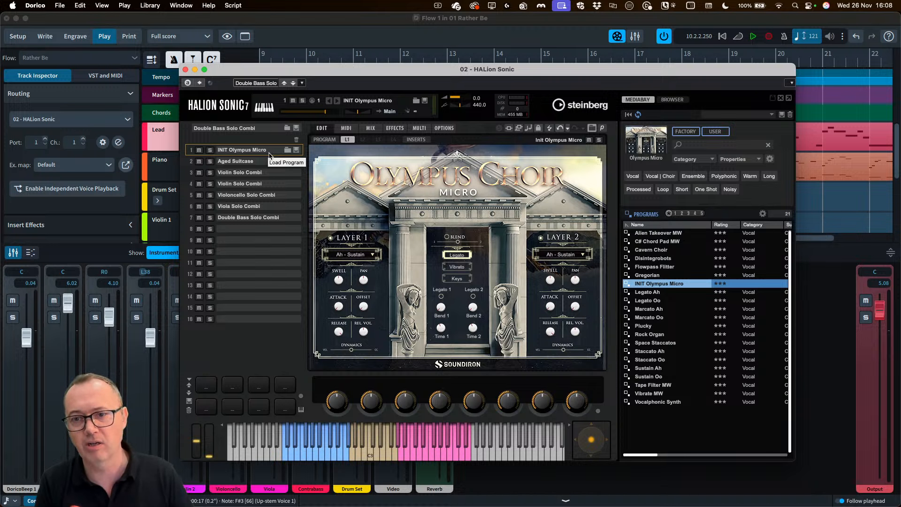
Step: Display HALion Sonic's instrument library choices, and move the plug-in window out of view to return to the Lead track
click(708, 146)
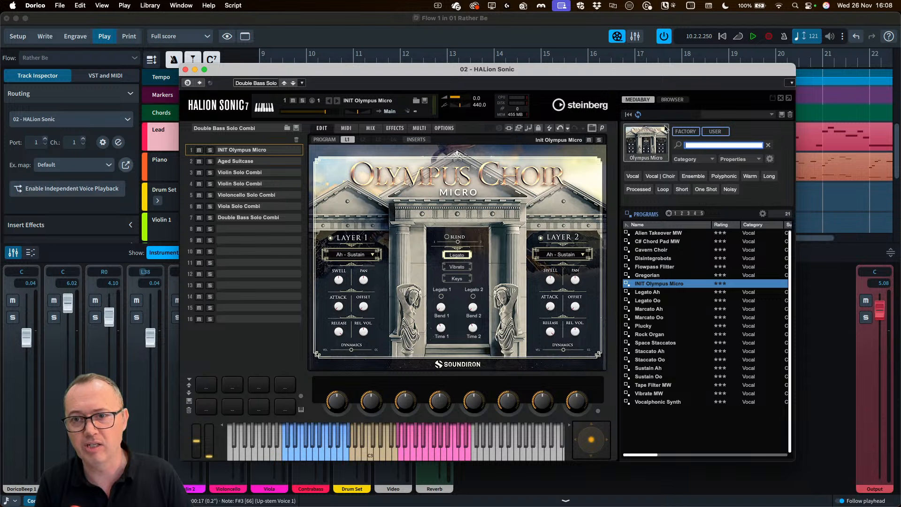
click(640, 140)
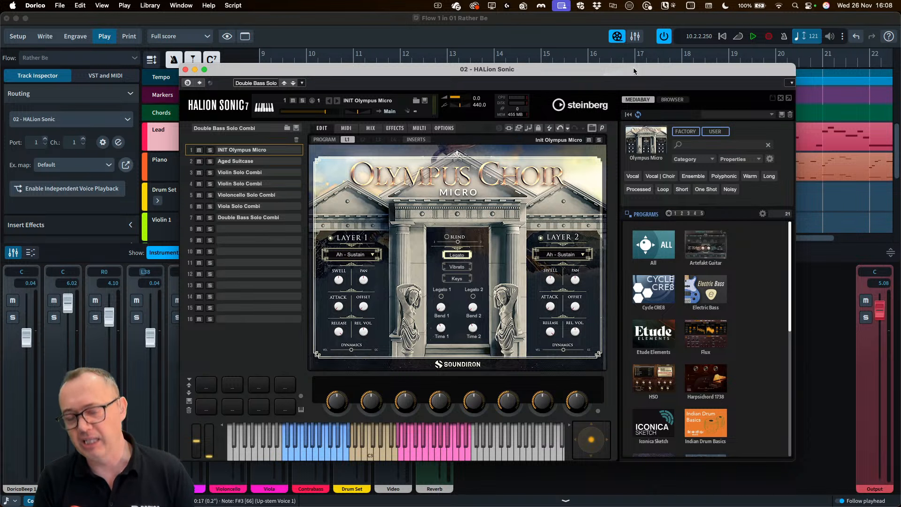
drag(661, 72, 0, 75)
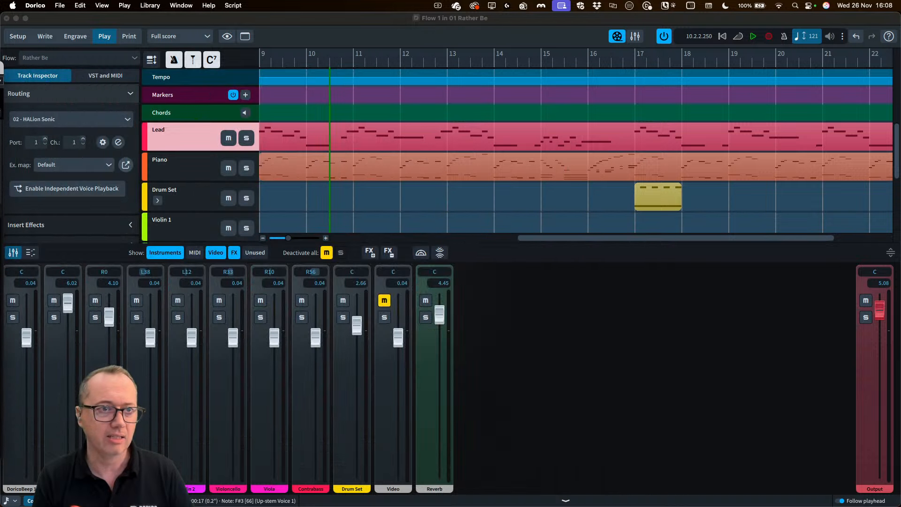
click(179, 137)
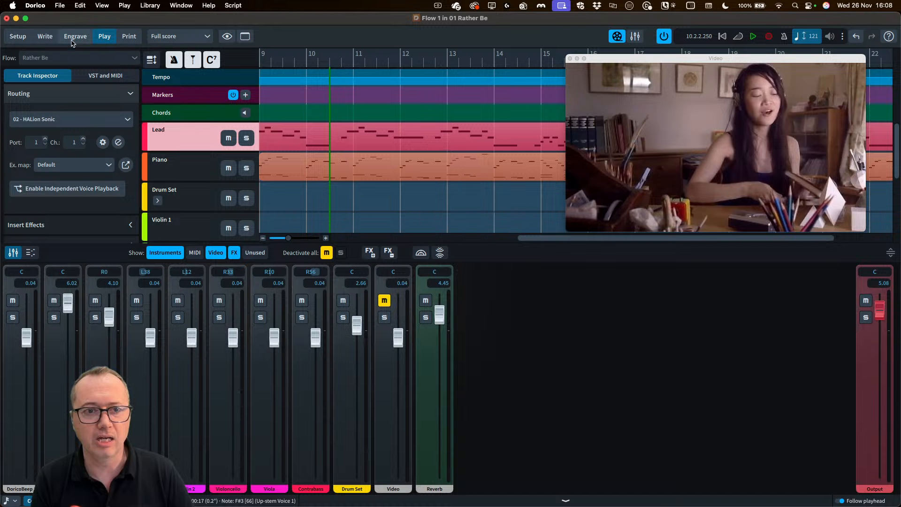
Step: Return to Write mode and show the Mixer beneath the score, expanded to include the channels' inserts, EQ and sends
click(45, 36)
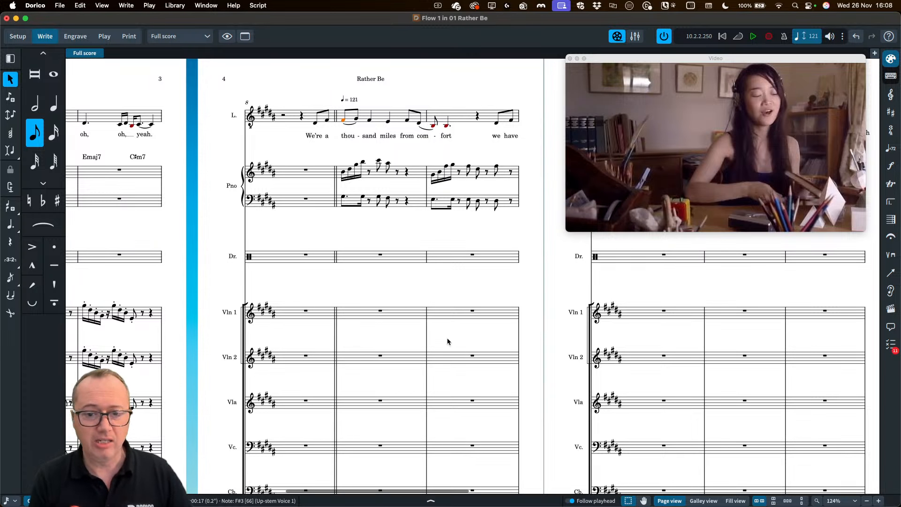
click(435, 501)
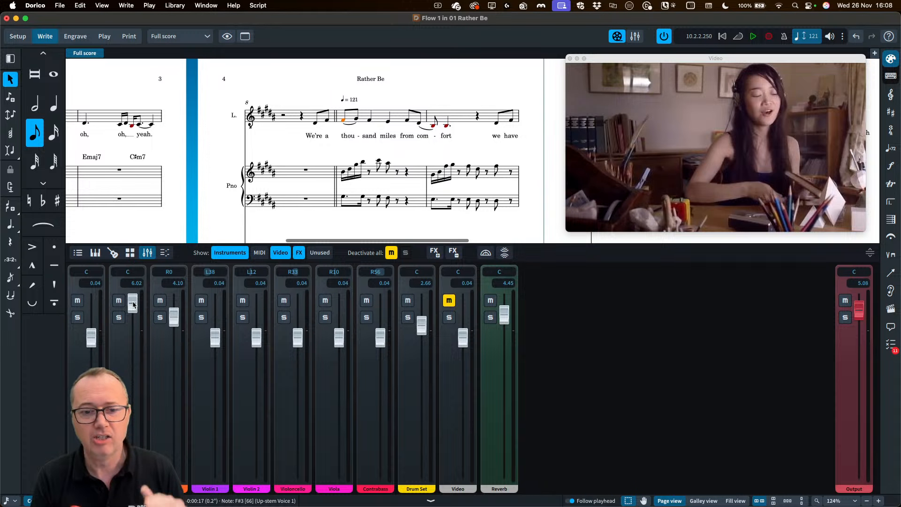
click(870, 254)
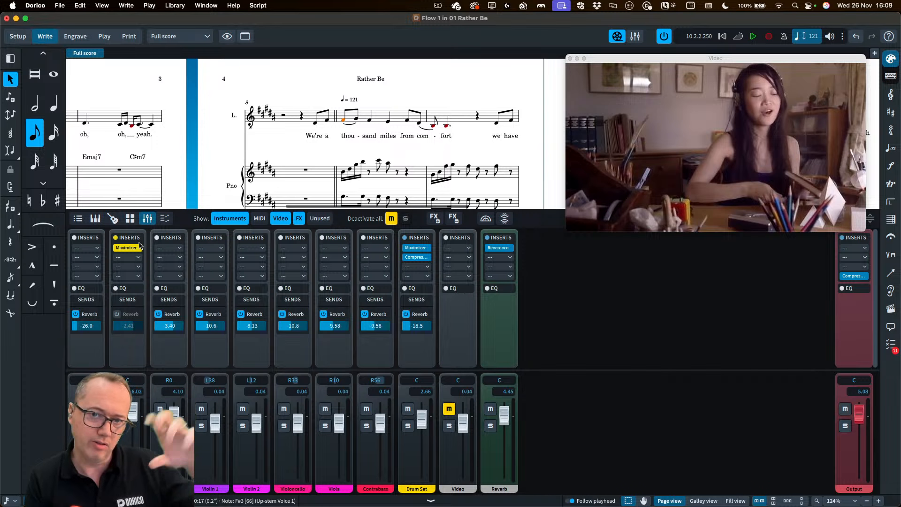
key(F3)
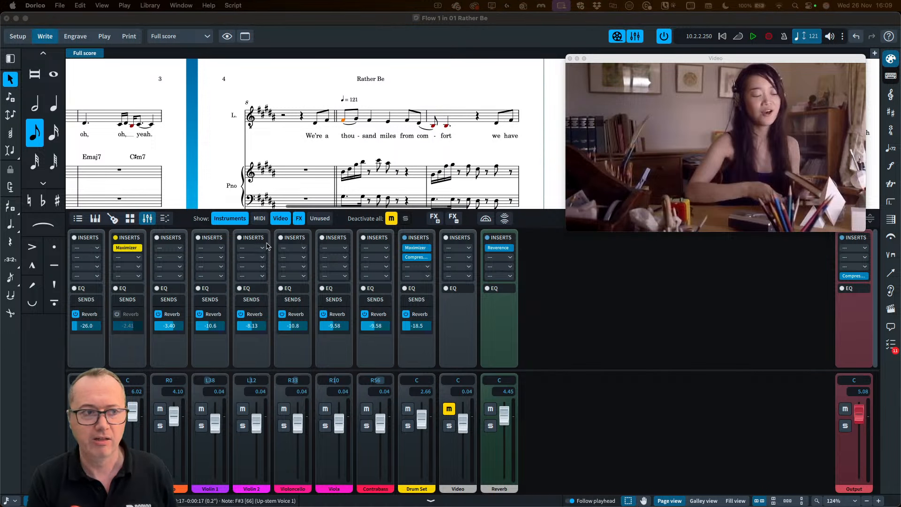
key(F3)
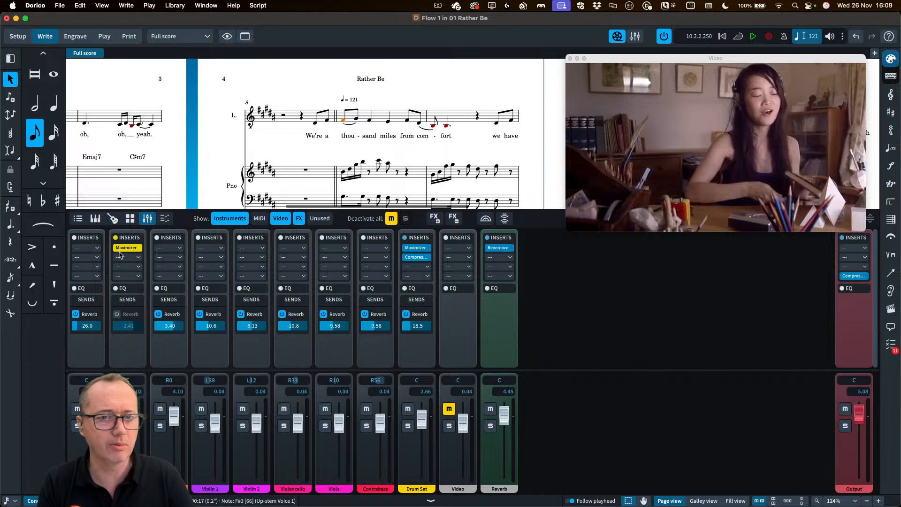
Step: Browse the Steinberg Dynamics effects available for the HS Main channel's first insert, and activate its bypassed Maximizer
mouse_move(123, 250)
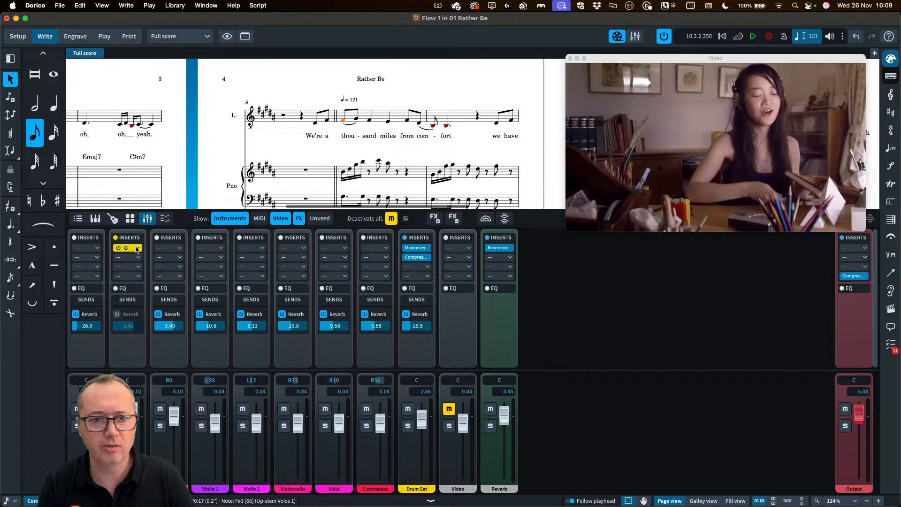
click(137, 249)
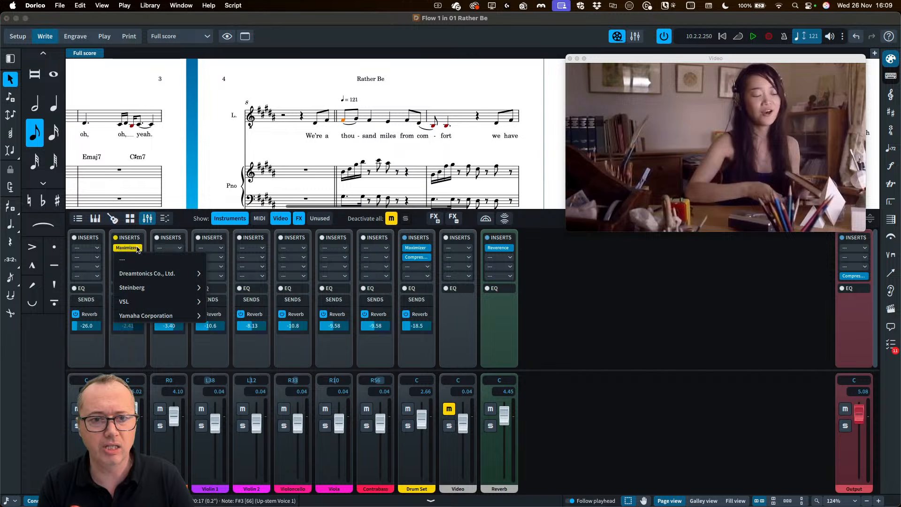
click(139, 286)
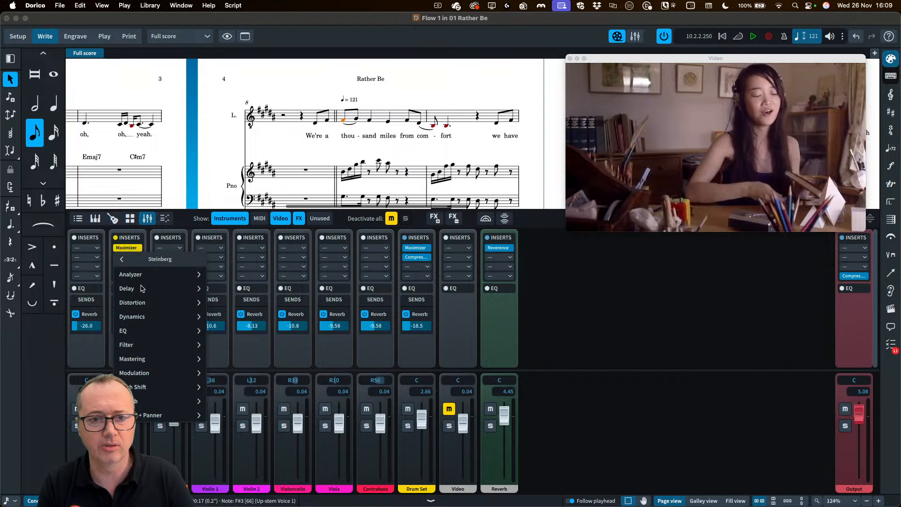
click(144, 316)
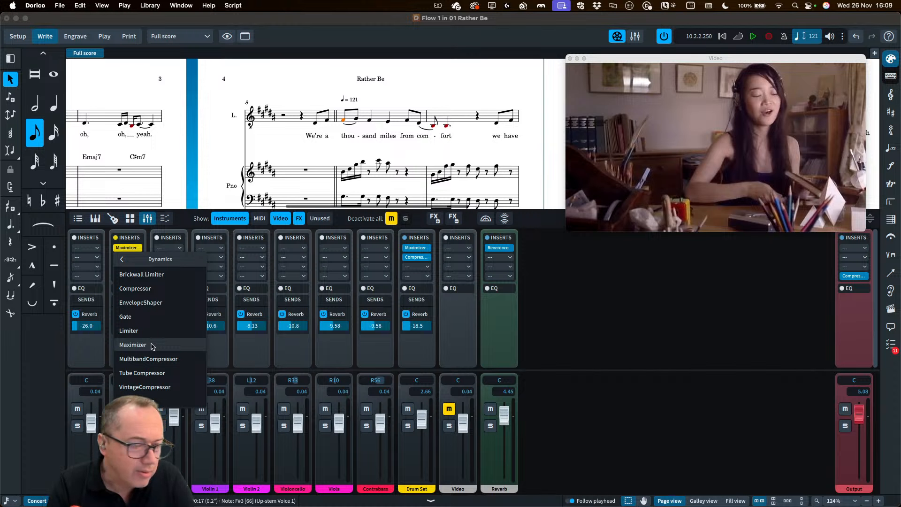
click(118, 249)
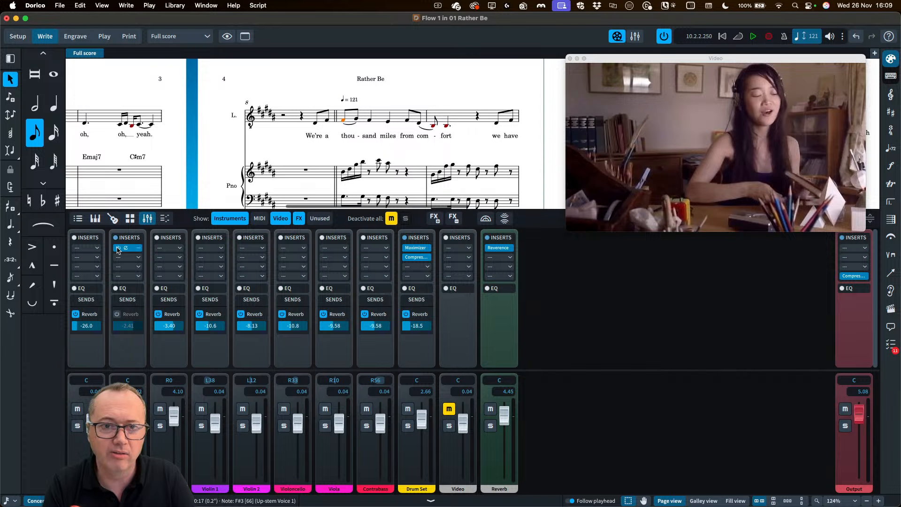
click(125, 248)
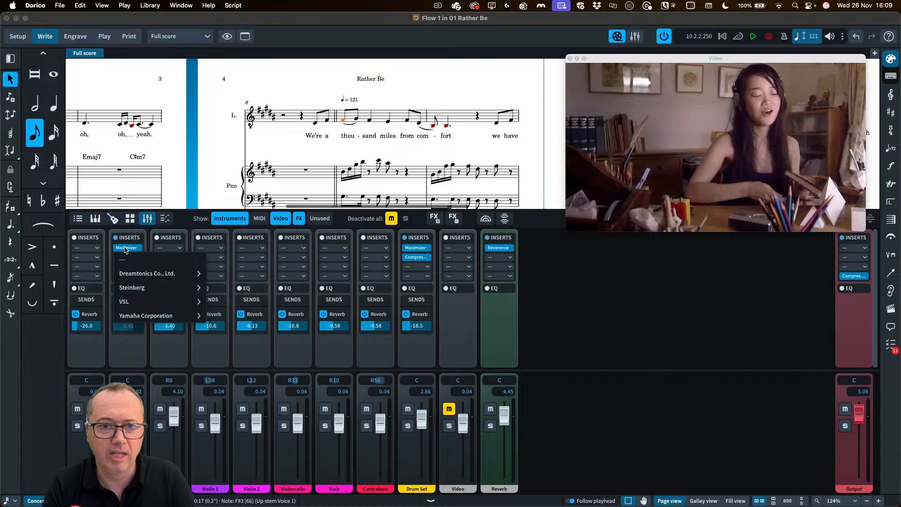
click(111, 231)
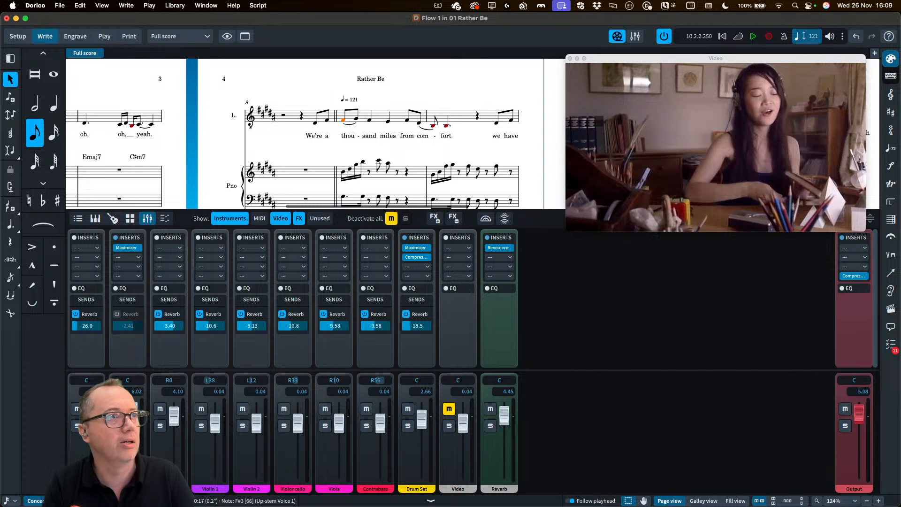
Step: Open the Maximizer on the HS Main channel, set its Optimize amount to 74.0 %, and close the effect window
click(126, 247)
drag(251, 100, 293, 79)
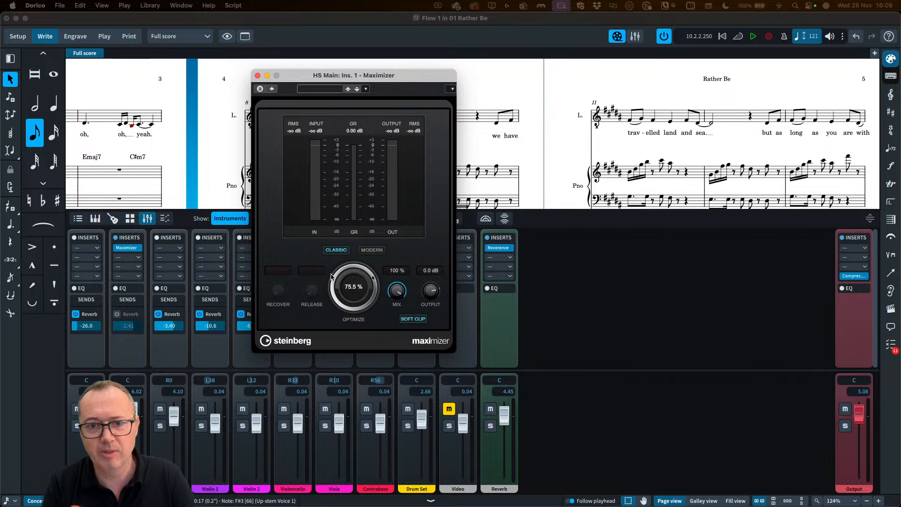
drag(331, 277, 339, 277)
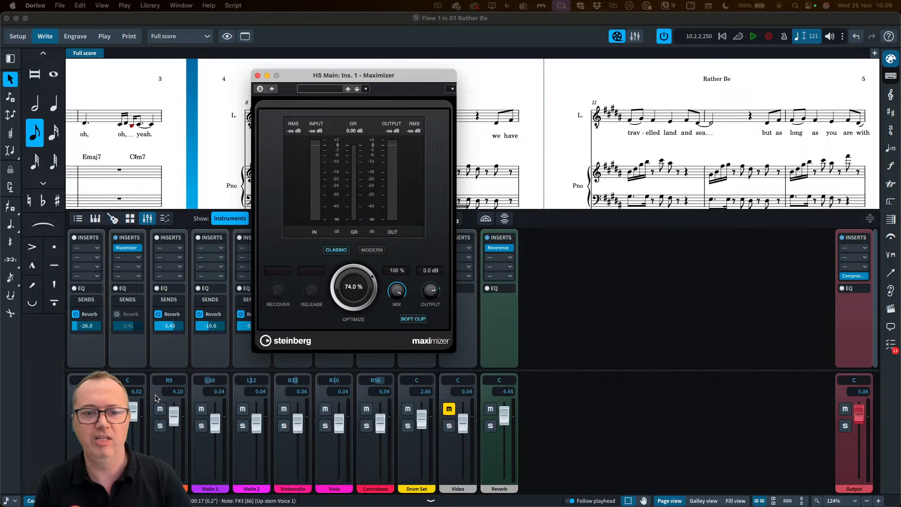
click(257, 76)
Step: Play back the score from the Lead's note on "We're" to hear the vocal with the Maximizer active, and stop
click(318, 124)
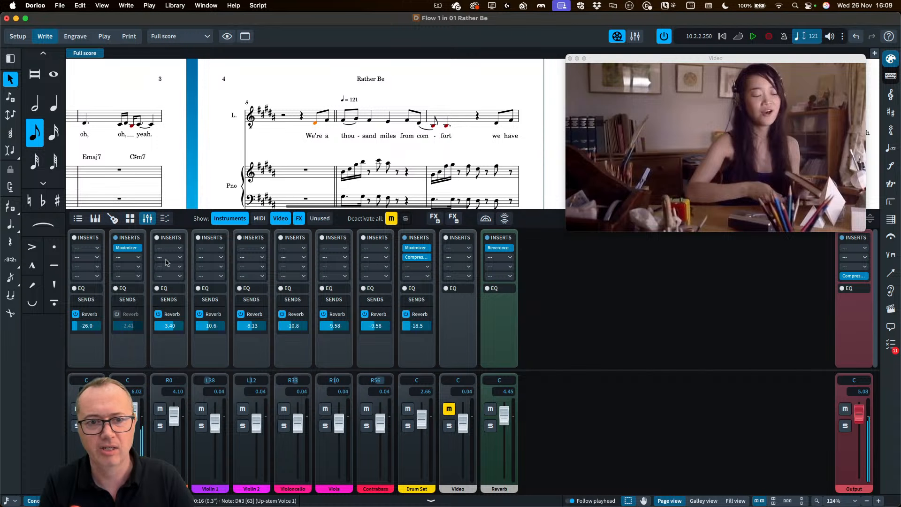
key(space)
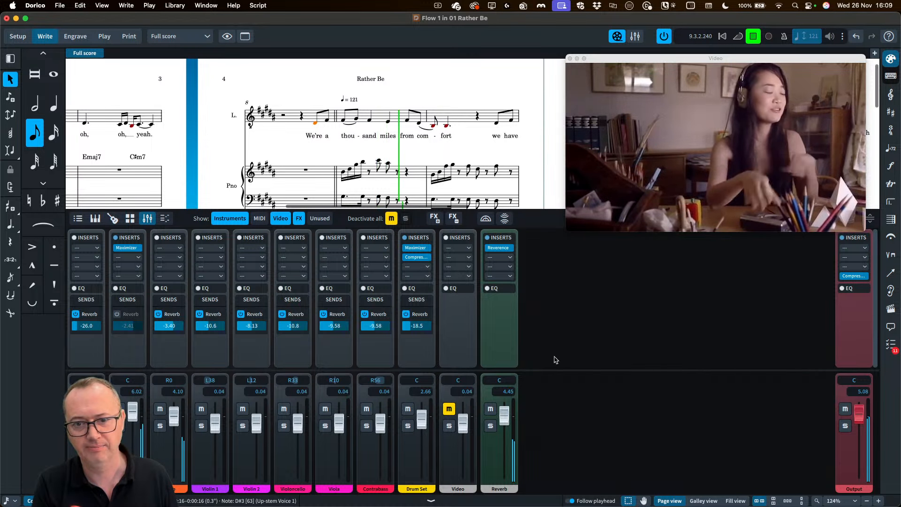
key(space)
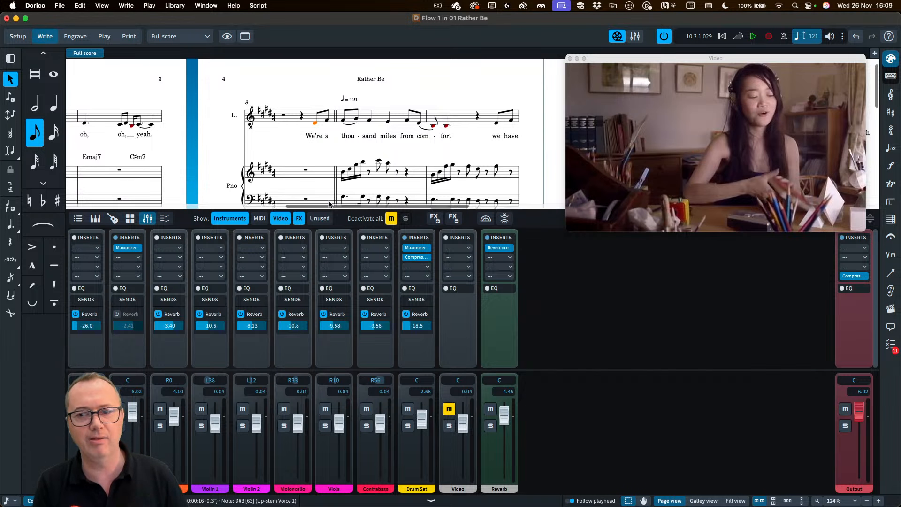
Step: Select the Lead's "Ah," notes and lyric at bar 5, with the Mixer collapsed and hidden to reveal the full score
click(871, 219)
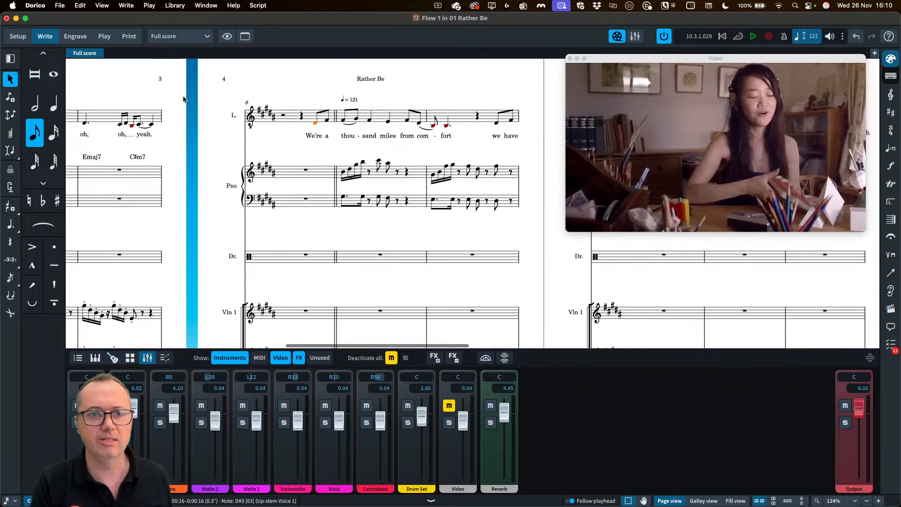
scroll(182, 95, left, 5)
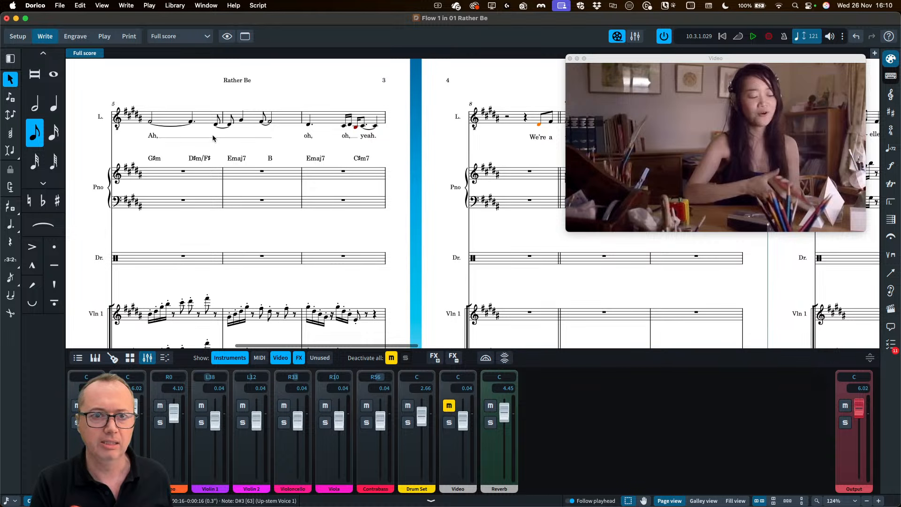
click(170, 117)
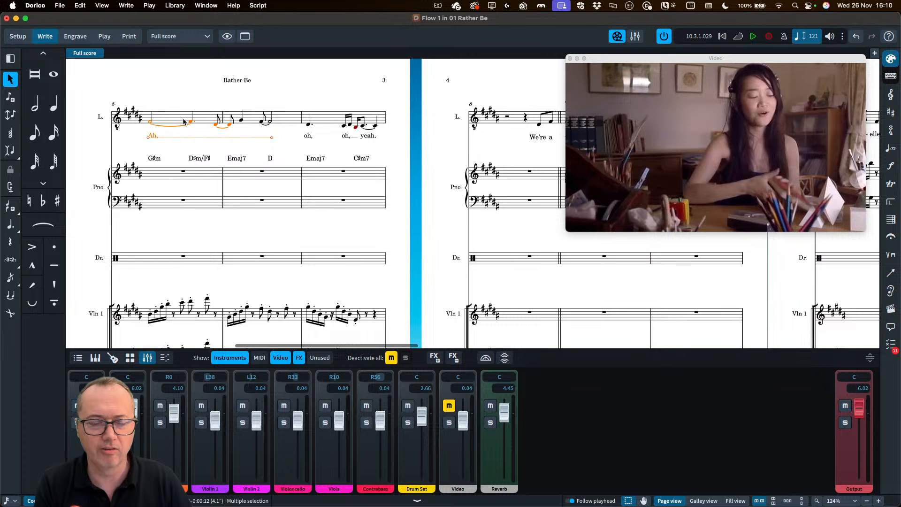
click(417, 502)
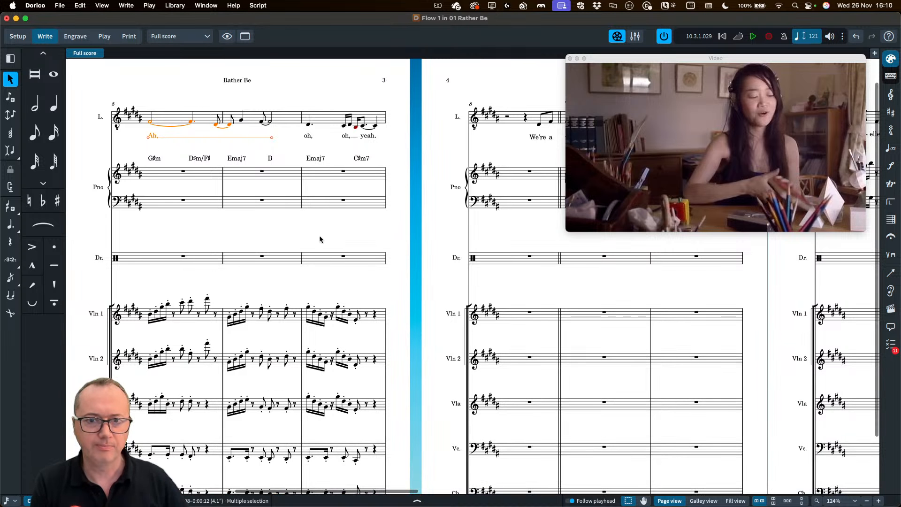
Step: Export the 04_Lead layout of Flow 1 as compressed MusicXML (.mxl), as a separate file in its own folder
click(55, 6)
mouse_move(73, 159)
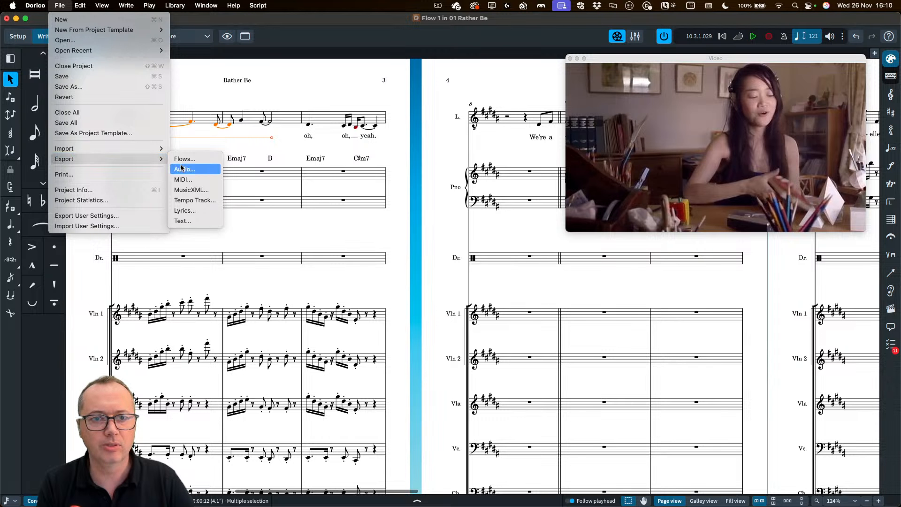
click(190, 190)
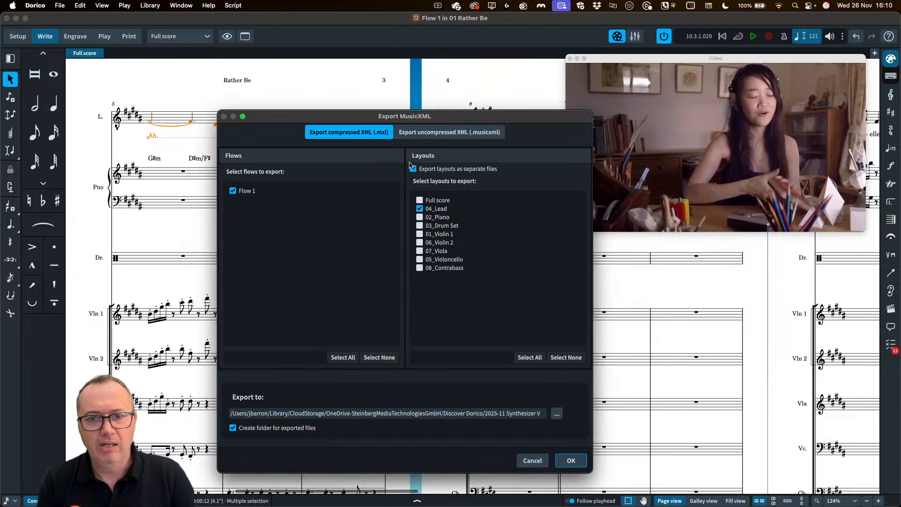
drag(365, 118, 314, 119)
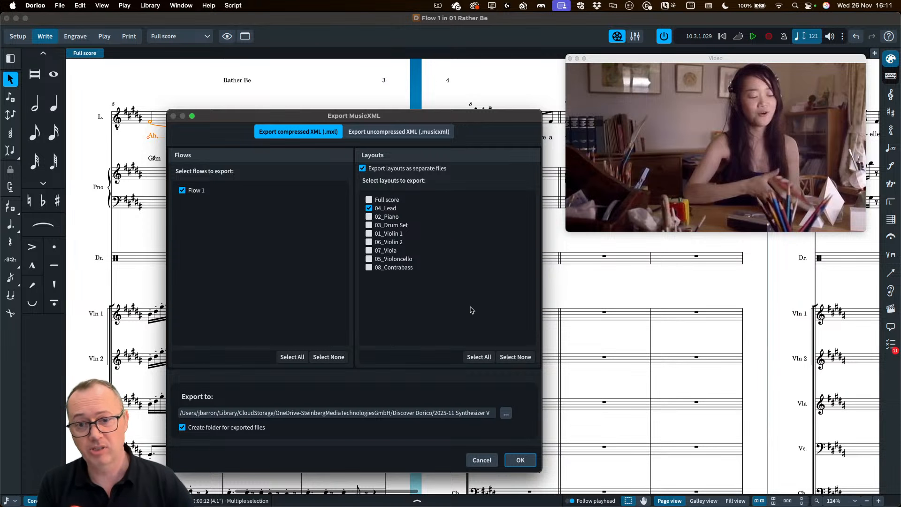
click(520, 460)
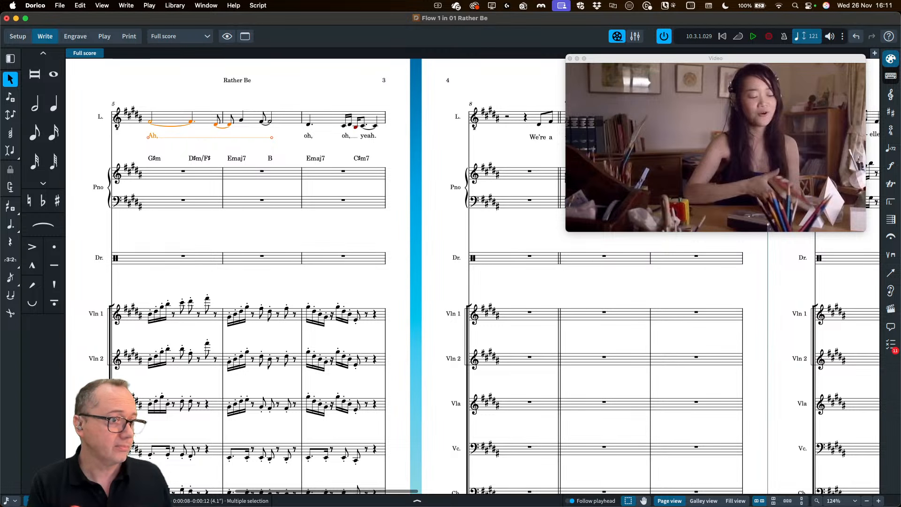
Step: Switch to Finder, and return to the Dorico score with nothing selected
key(super+Tab)
key(super+Tab)
key(super+Tab)
key(super+Tab)
key(super+Tab)
key(super+Tab)
key(super+Tab)
key(super+Tab)
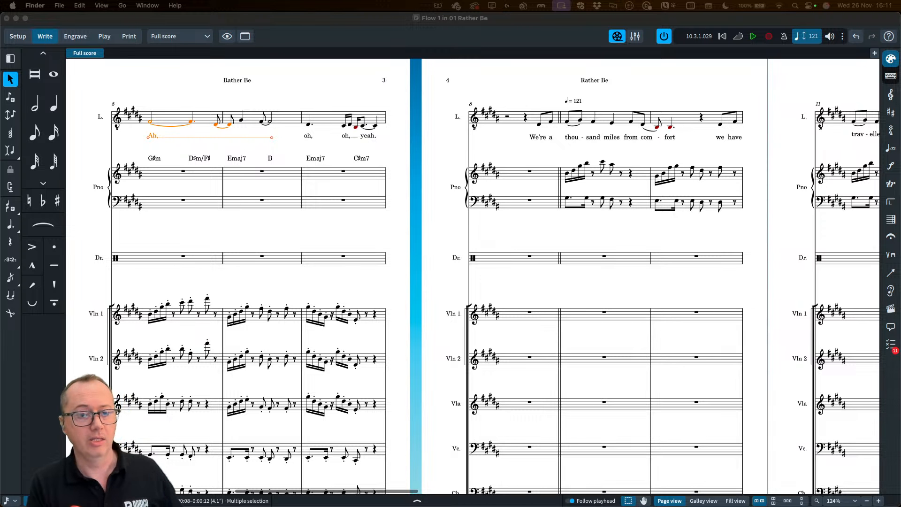
click(164, 87)
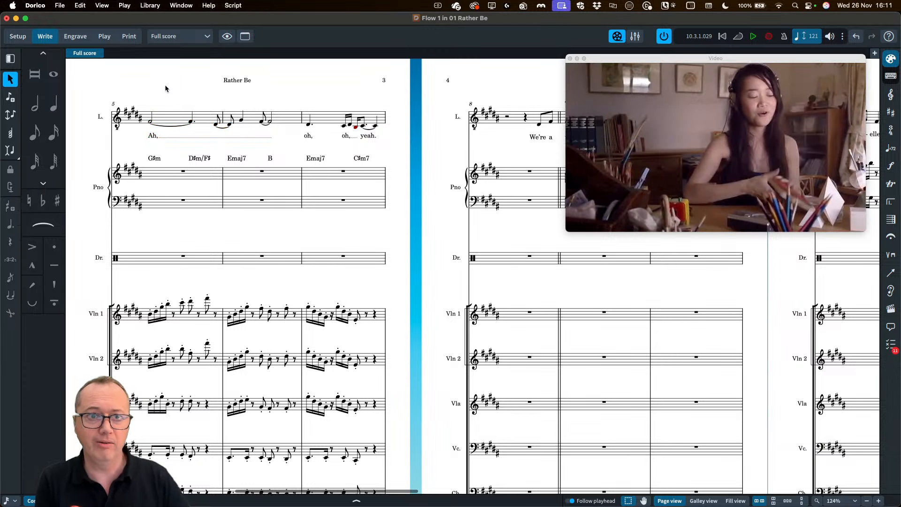
Step: Switch to Play mode and add an empty VST instrument below Groove Agent SE
click(104, 37)
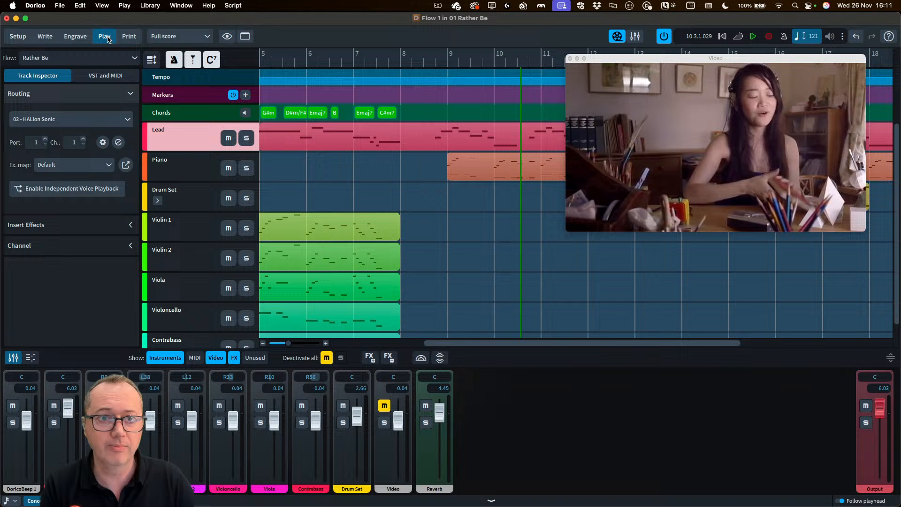
click(99, 77)
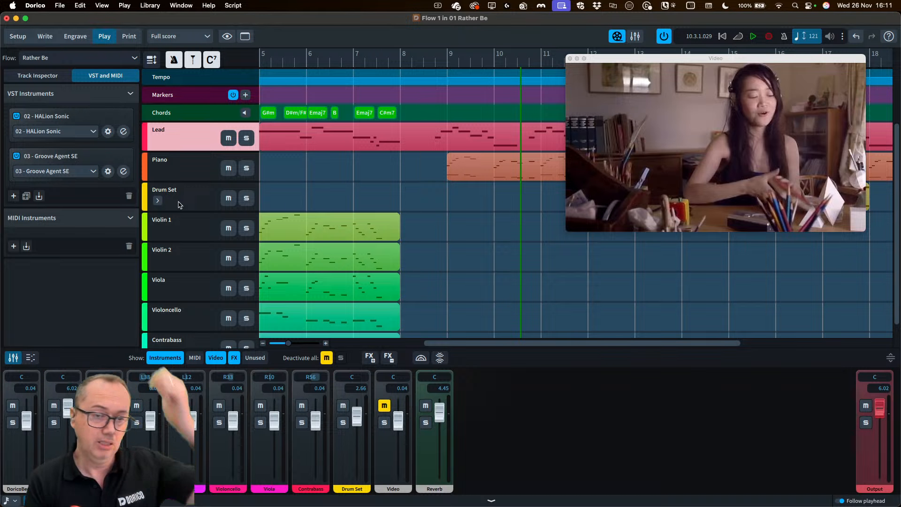
click(13, 196)
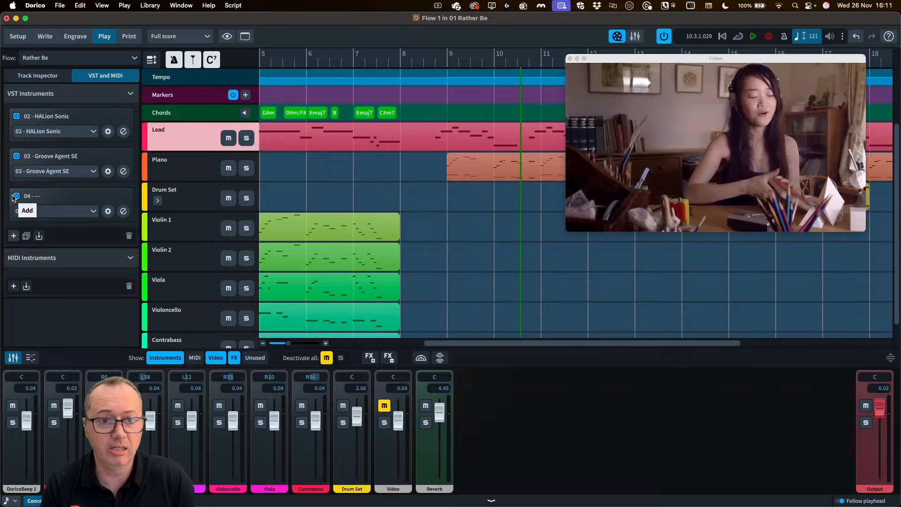
Step: Load Dreamtonics' Synthesizer V Studio 2 Plugin into the empty VST instrument slot 04
click(60, 199)
click(66, 211)
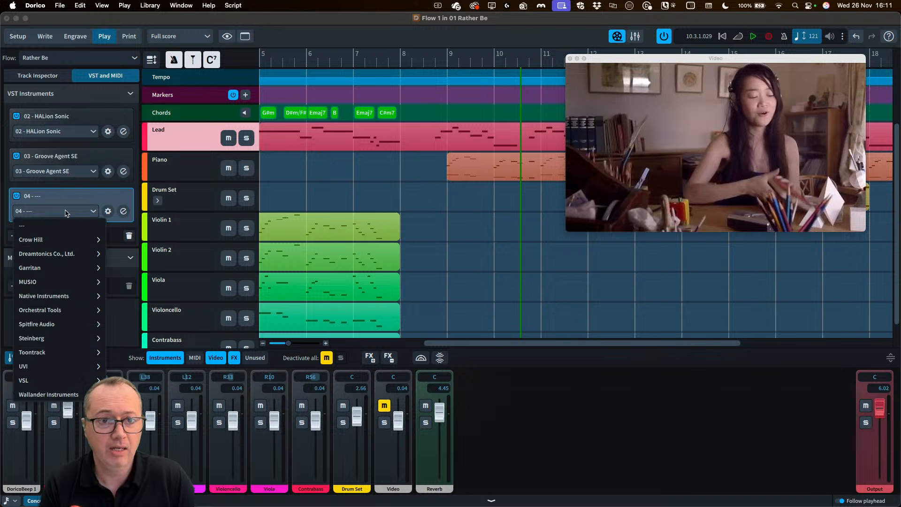
click(64, 254)
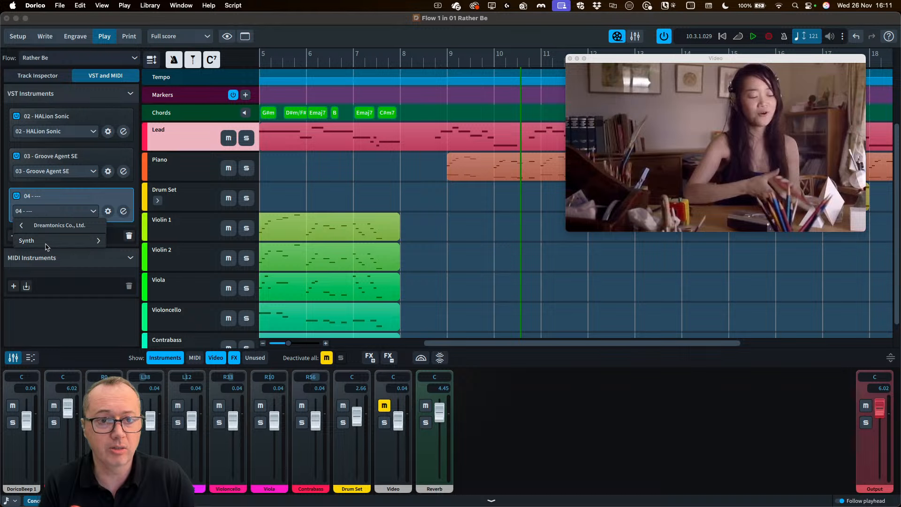
click(68, 241)
click(54, 242)
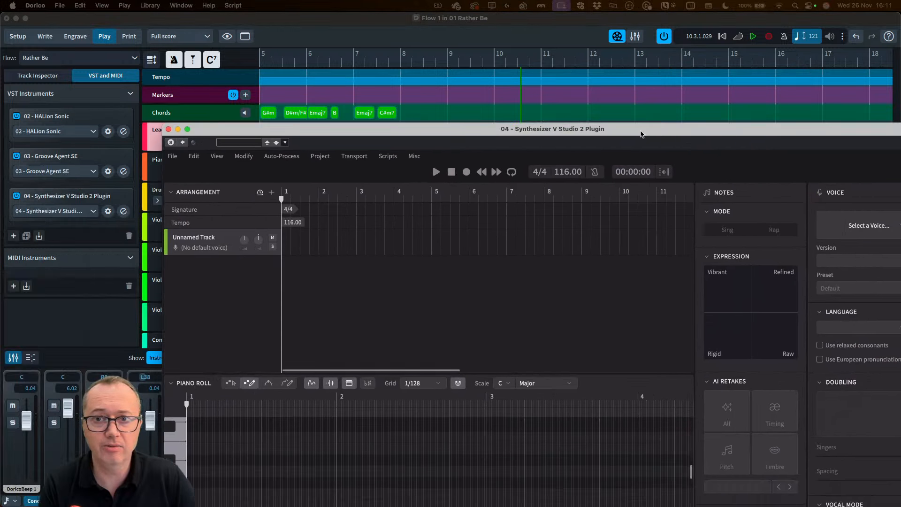
Step: Move the Synthesizer V window fully into view, and hide and redisplay its Notes panel
drag(641, 135, 584, 49)
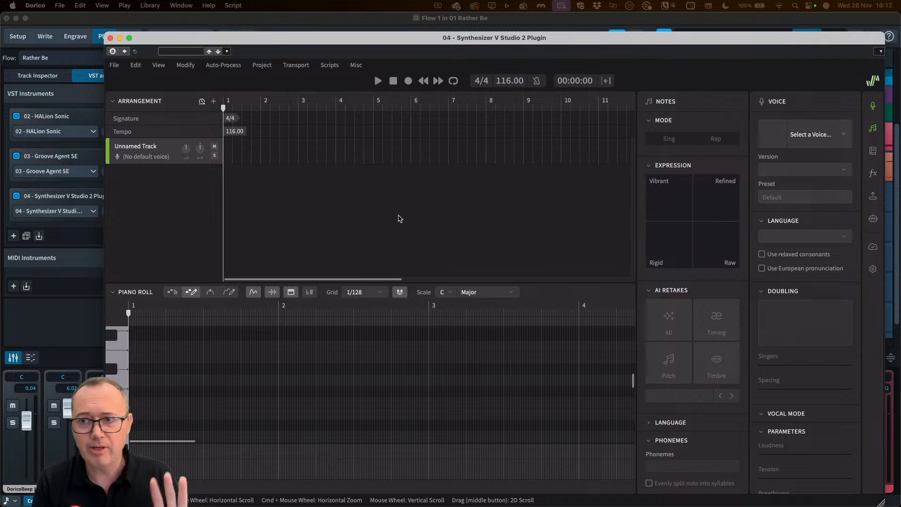
click(873, 129)
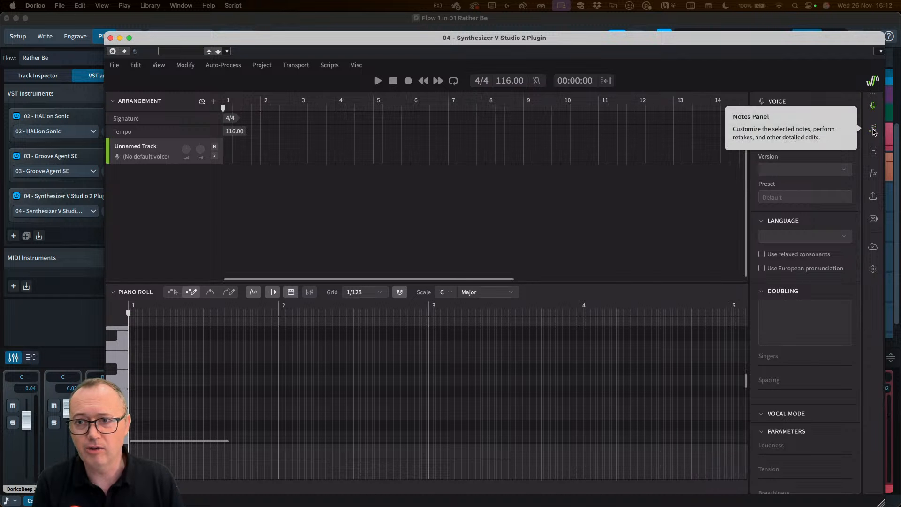
click(873, 130)
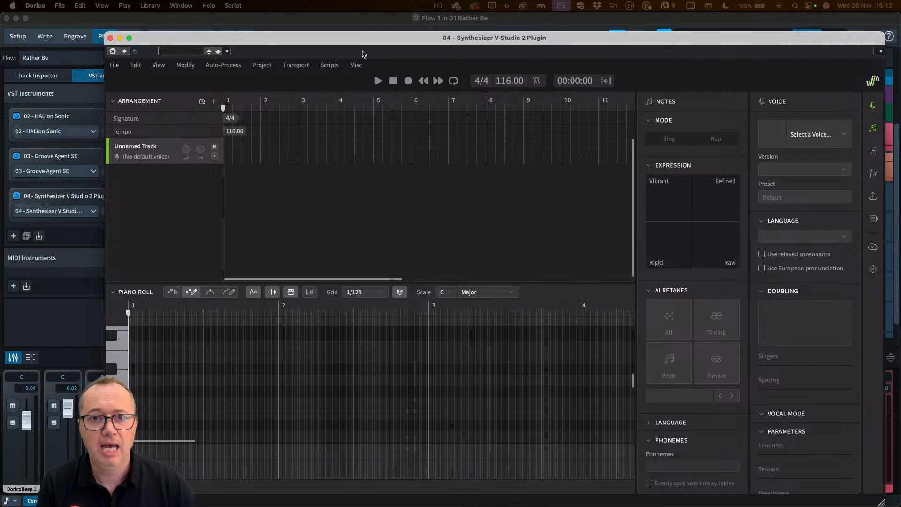
click(114, 65)
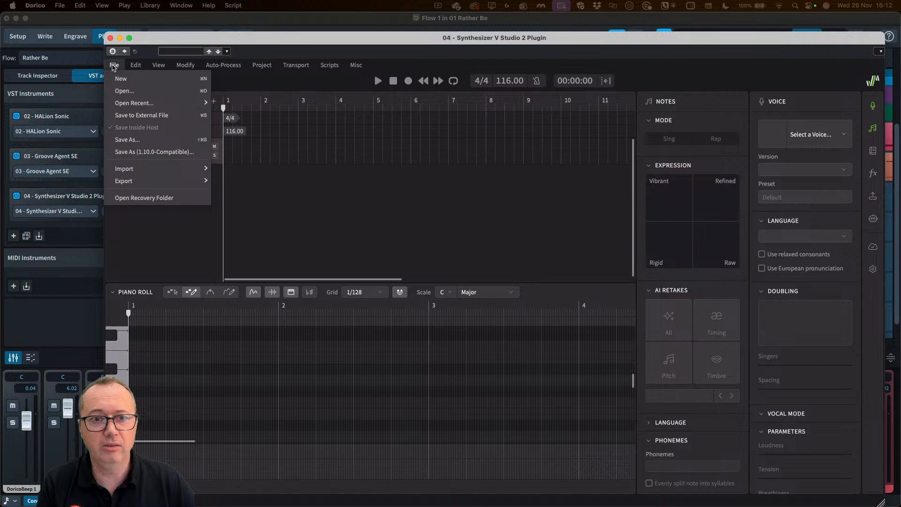
mouse_move(127, 169)
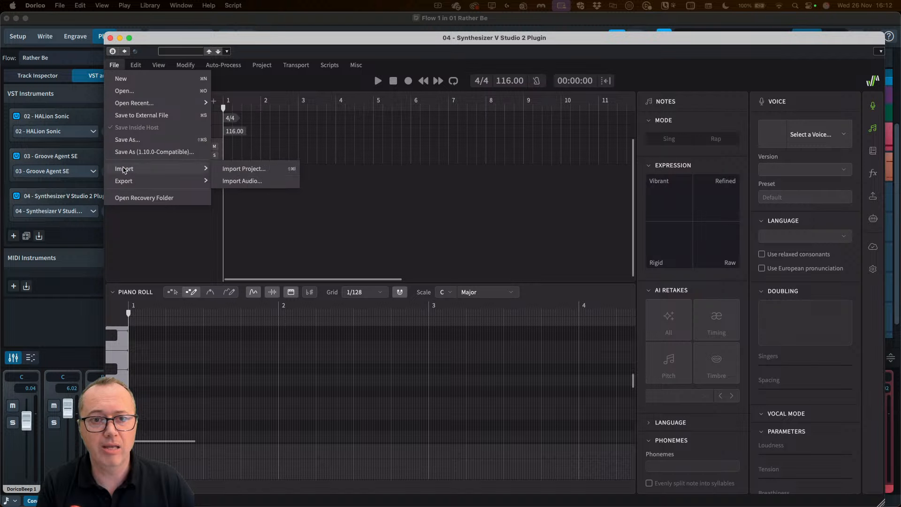
click(353, 203)
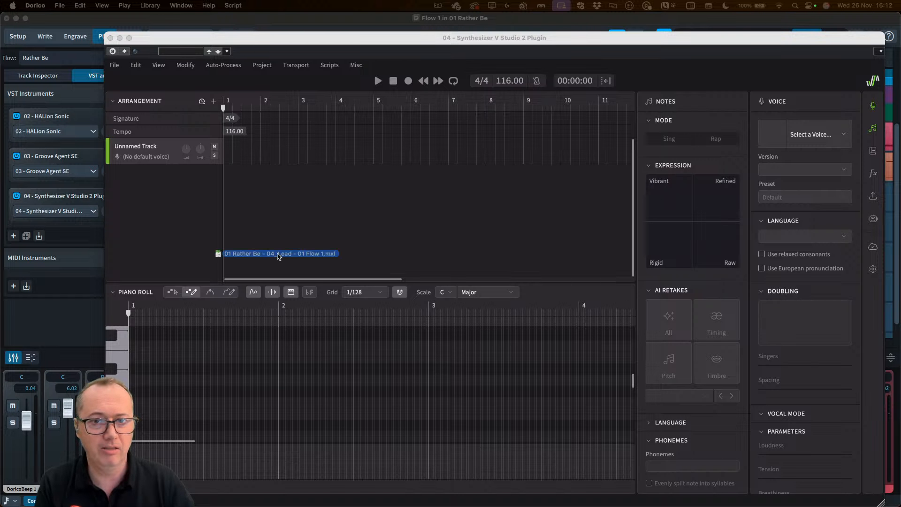
Step: Import the exported Lead .mxl file into Synthesizer V as a new project, discarding the existing project data and including the Lead track
drag(216, 251, 348, 200)
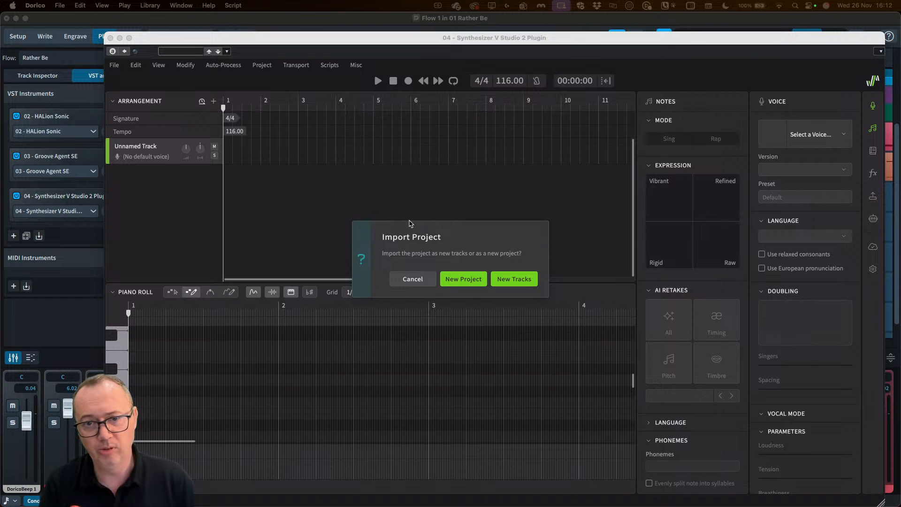
click(469, 282)
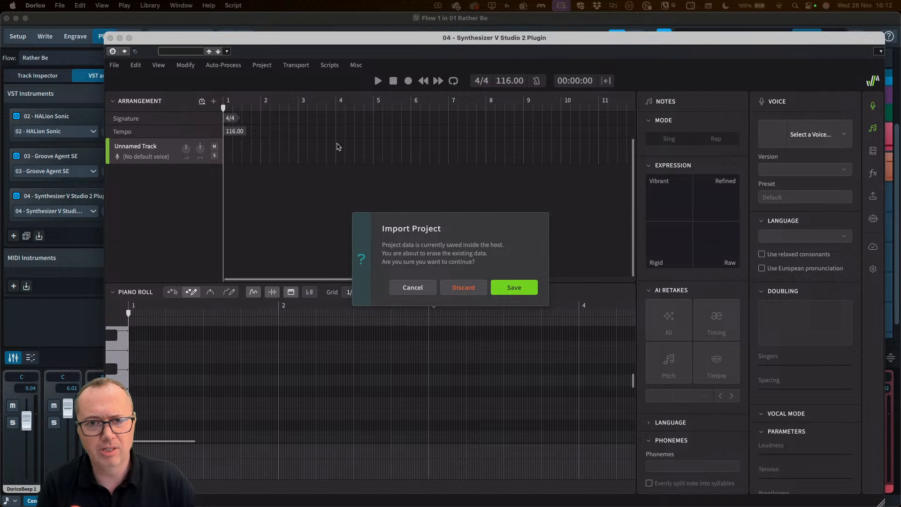
click(463, 288)
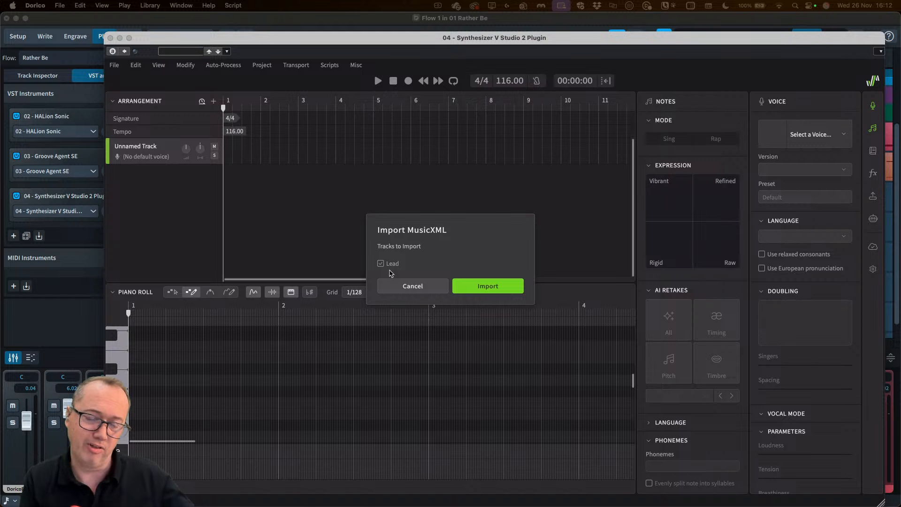
click(502, 288)
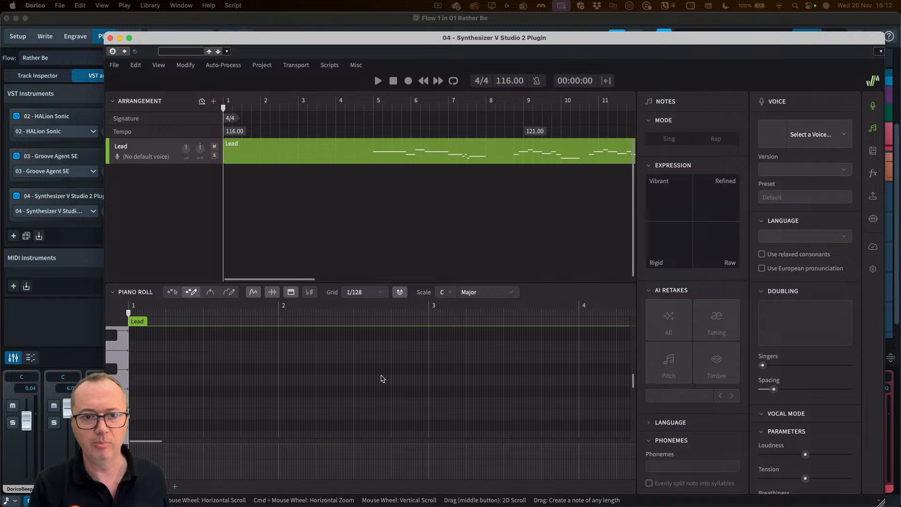
Step: Examine how the imported lyrics are divided across the notes, from the opening "Ah" at bar 5 to "We're a thousand miles" around bar 9
scroll(380, 377, right, 5)
scroll(380, 377, right, 8)
scroll(394, 375, up, 2)
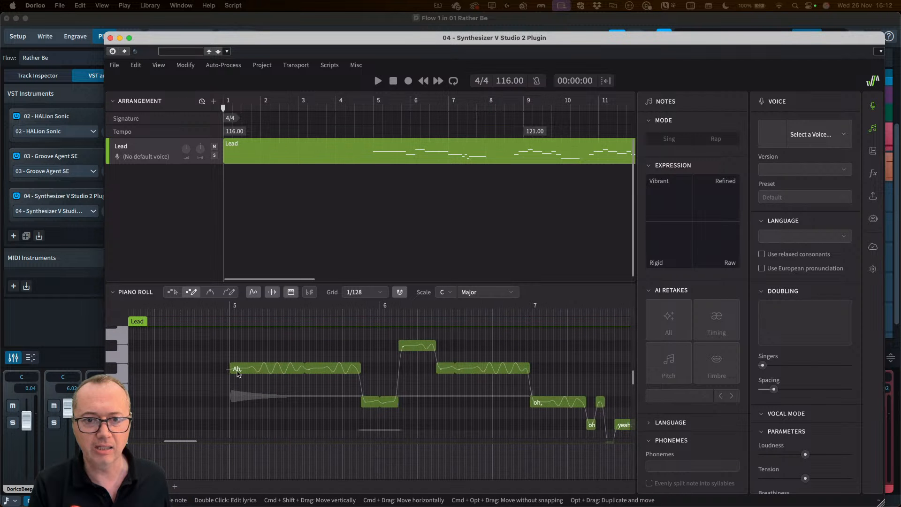
scroll(256, 375, right, 10)
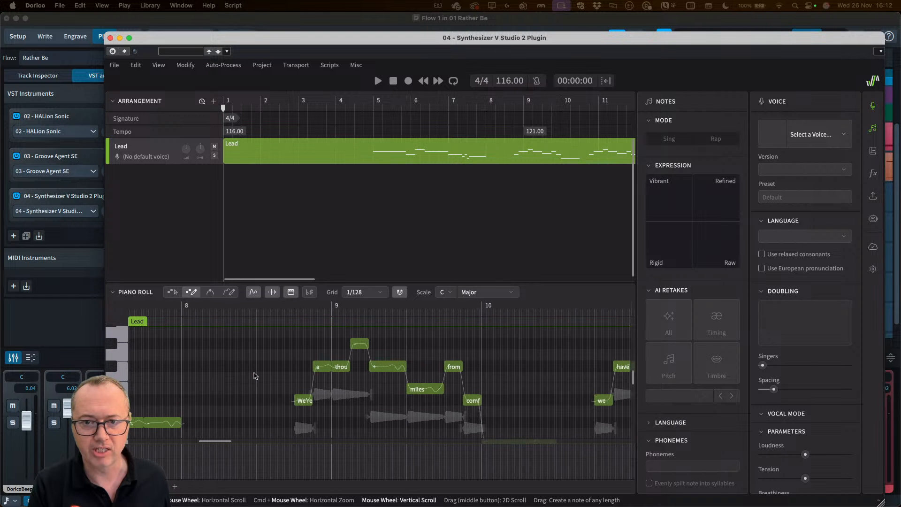
scroll(309, 387, right, 2)
scroll(309, 387, up, 1)
click(288, 374)
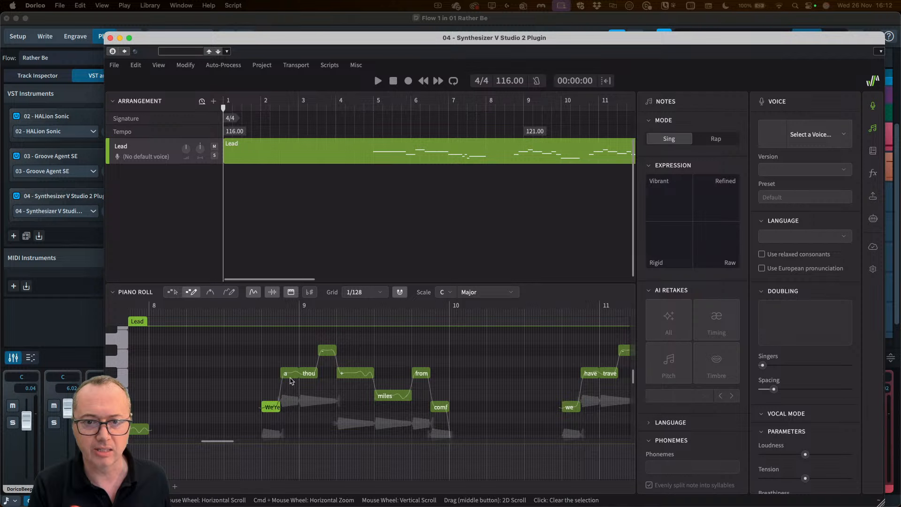
click(311, 374)
click(327, 351)
click(355, 373)
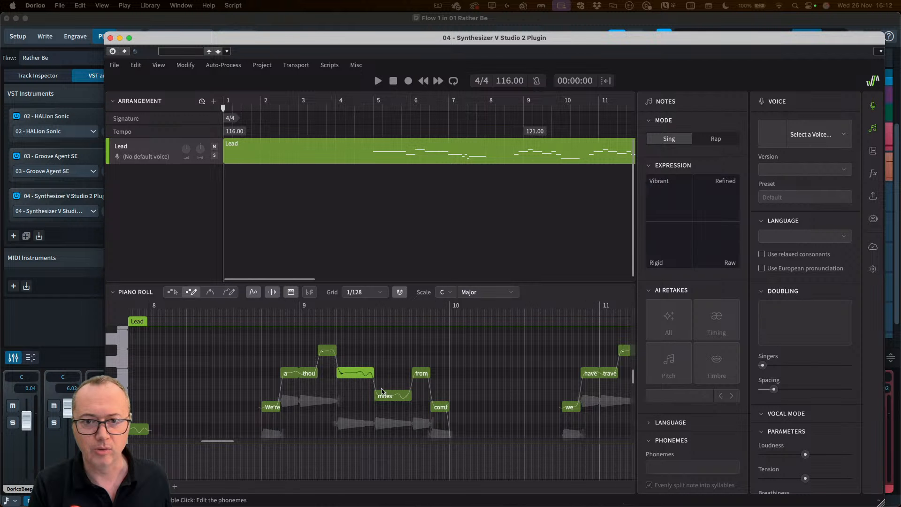
click(388, 397)
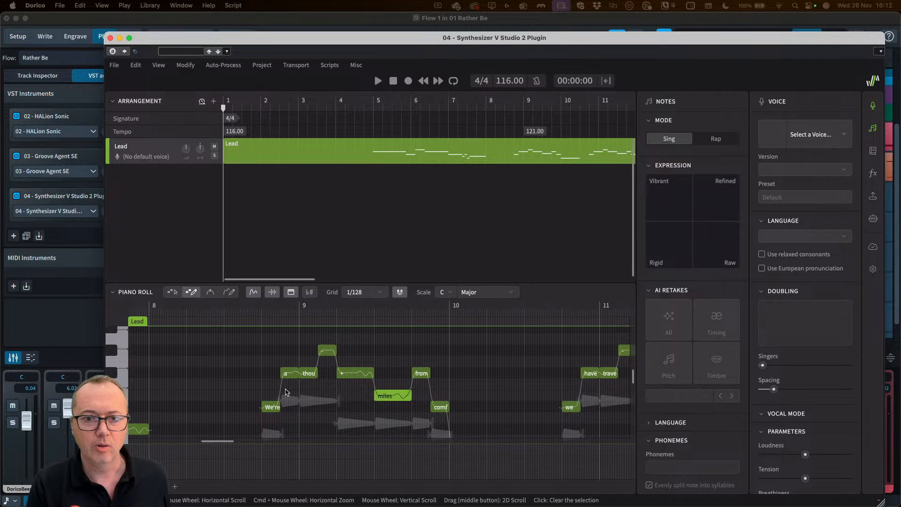
click(272, 407)
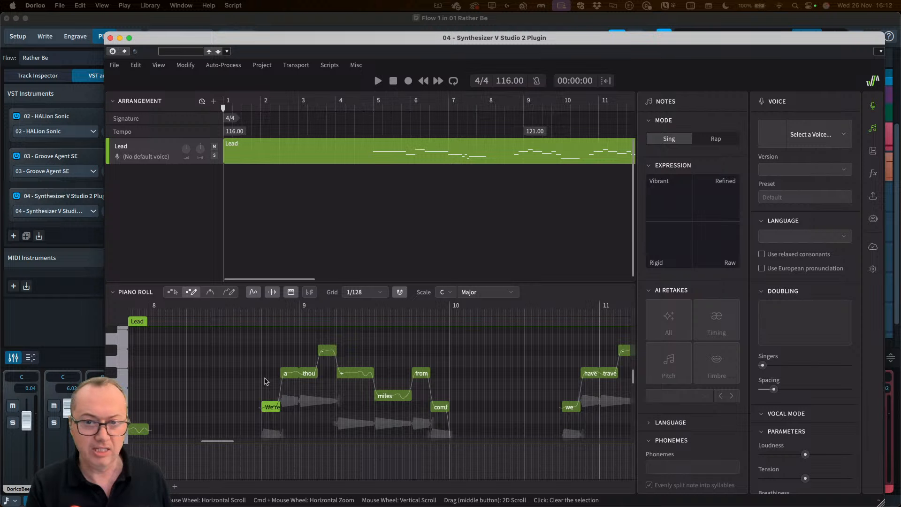
click(257, 369)
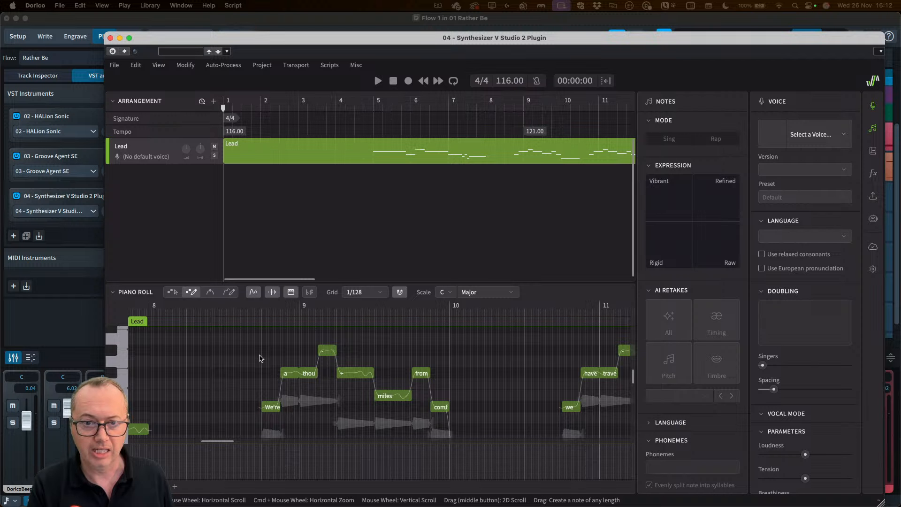
Step: Review the lyrics of all Lead notes in Insert Lyrics, highlighting the word "thousand", and close the dialog with the notes deselected
key(super+a)
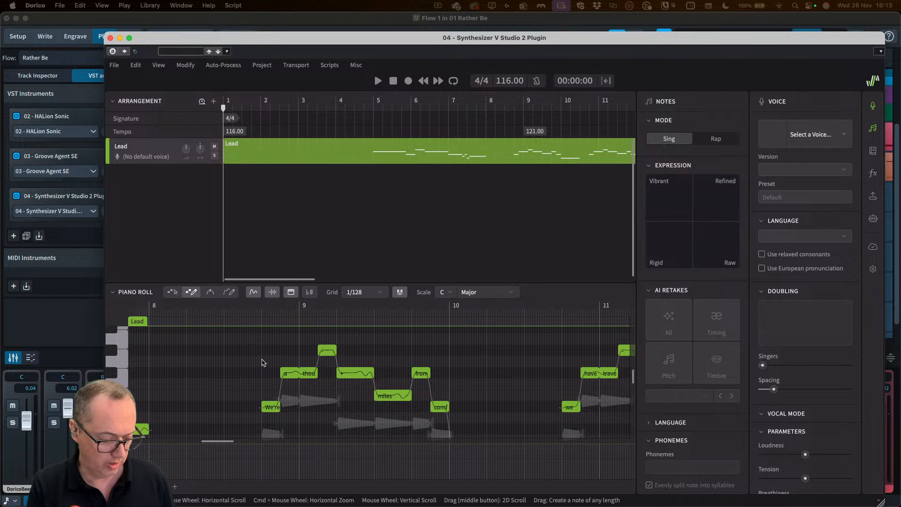
key(super+l)
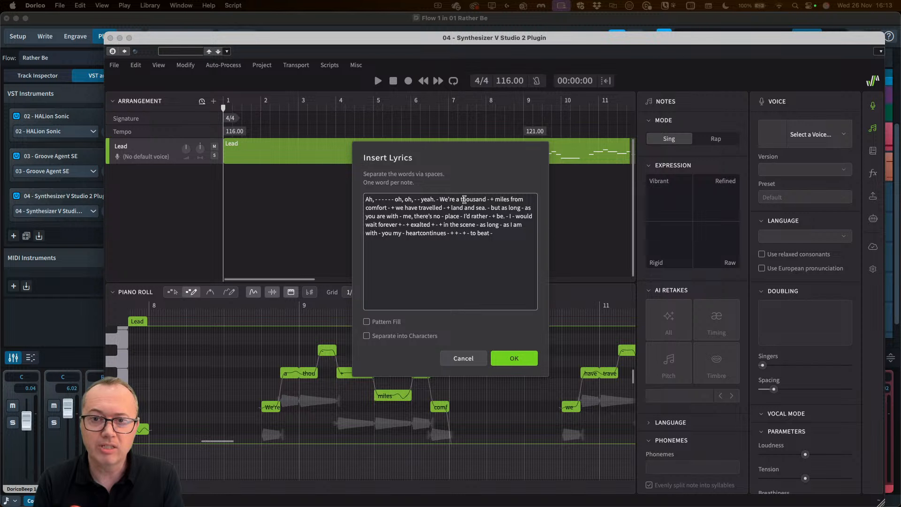
drag(460, 199, 485, 201)
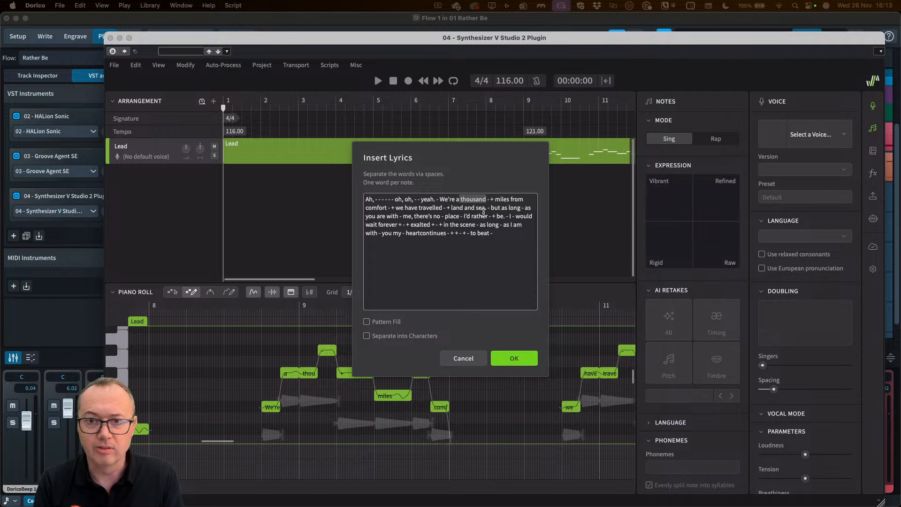
click(486, 200)
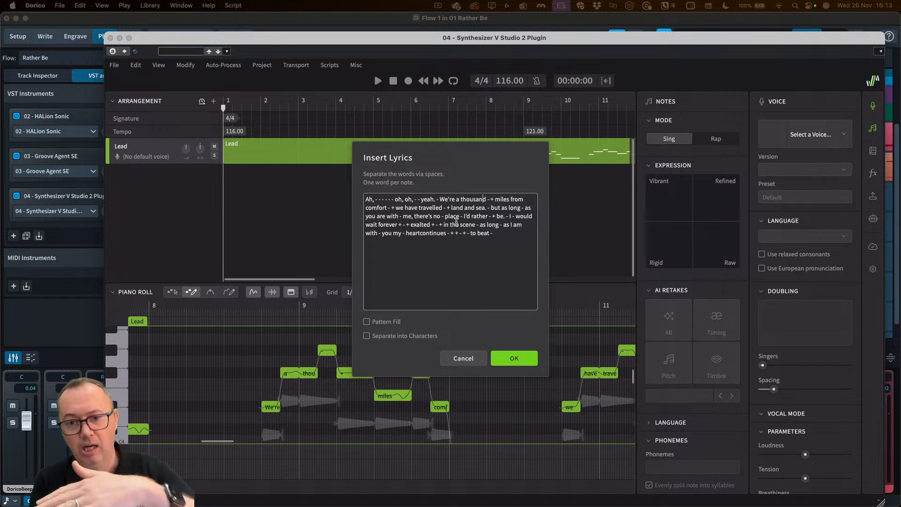
click(509, 359)
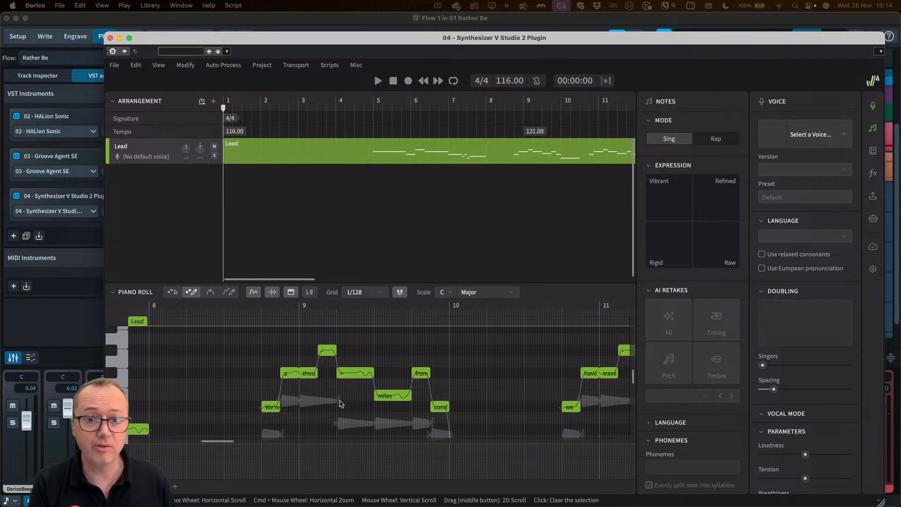
click(400, 381)
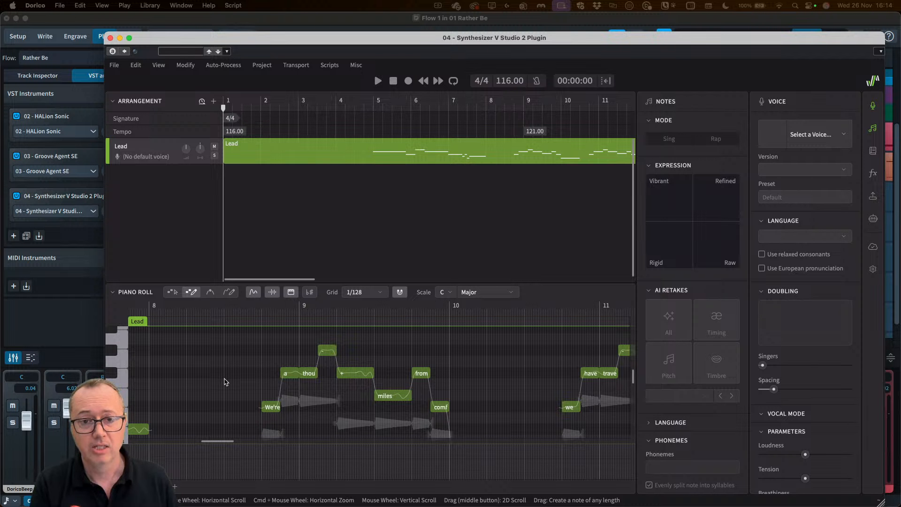
Step: Assign the Natalie 2 voice to the Lead track
click(145, 158)
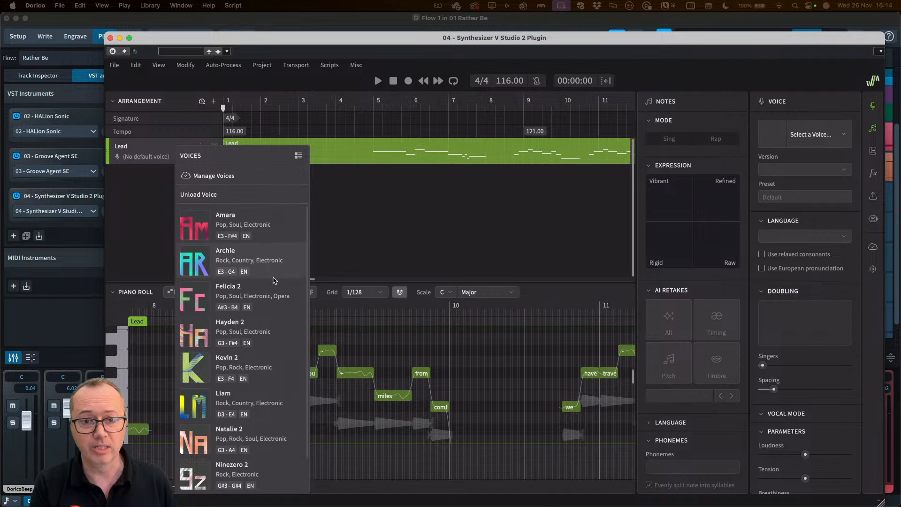
scroll(268, 353, down, 1)
scroll(263, 370, down, 2)
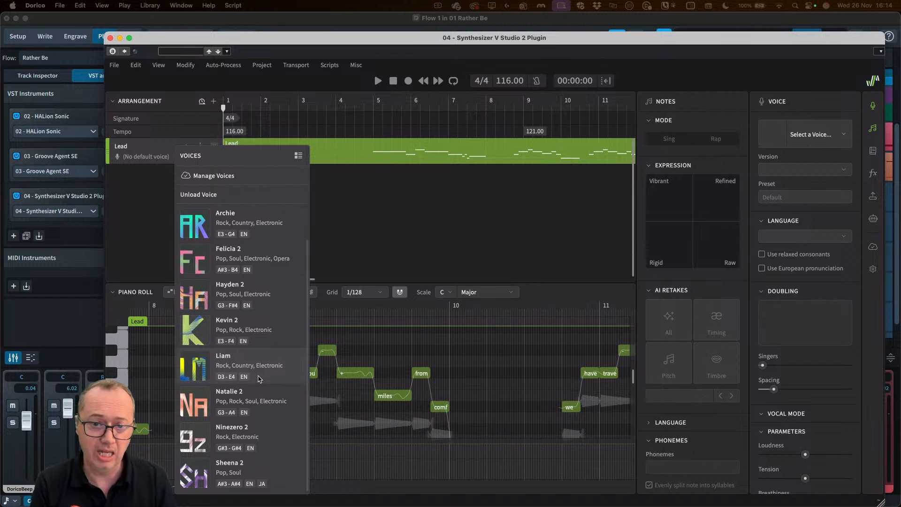
scroll(259, 379, up, 2)
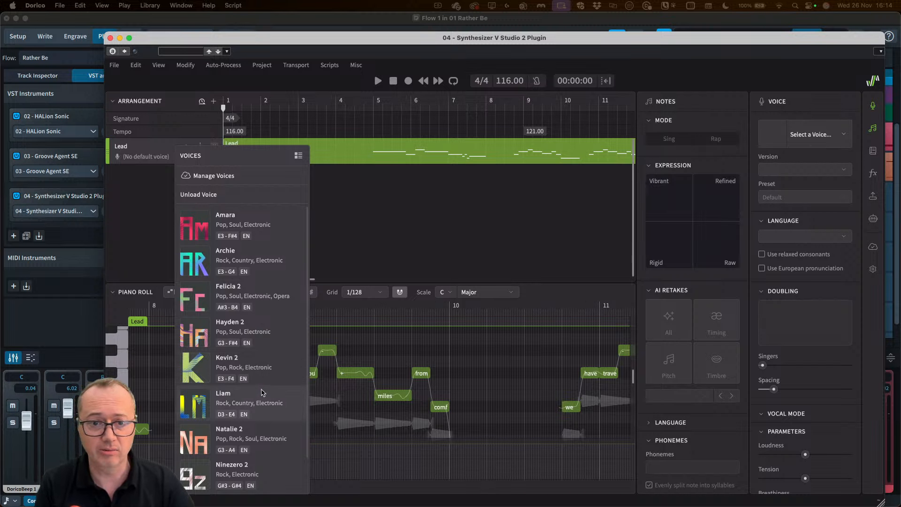
click(267, 438)
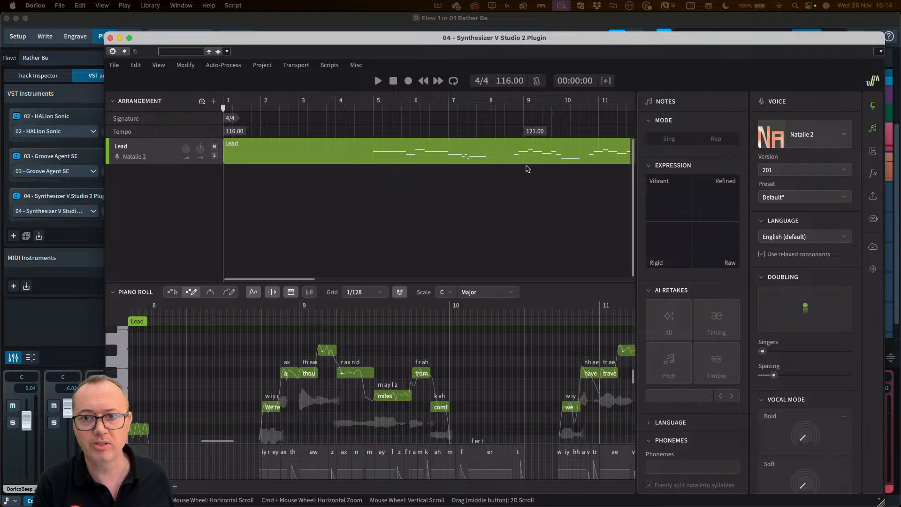
Step: Enlarge the piano roll by shrinking the arrangement area down to just below the Lead track
scroll(528, 169, right, 3)
scroll(527, 169, left, 3)
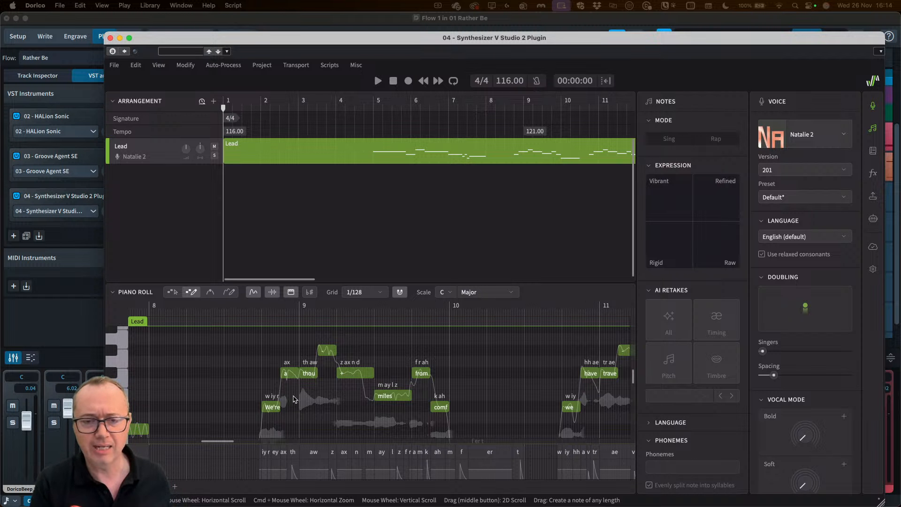
scroll(294, 399, down, 2)
scroll(294, 400, left, 1)
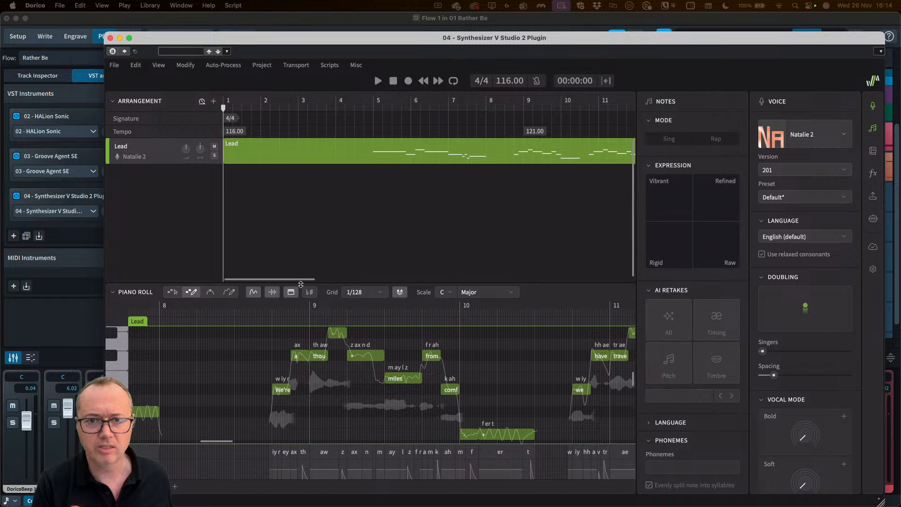
drag(301, 285, 301, 193)
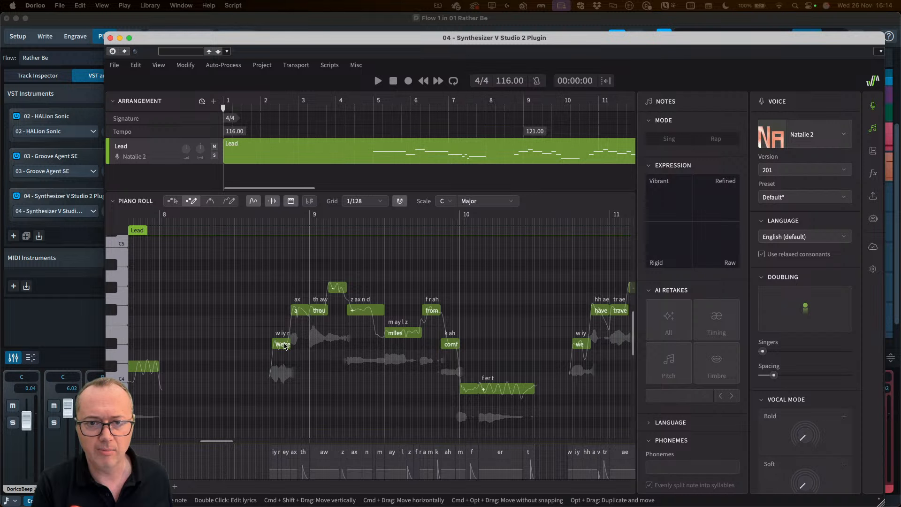
Step: Examine the lyrics and phonemes close up on the notes of "We're a thousand miles from comfort" in bars 8 to 10
scroll(284, 346, up, 6)
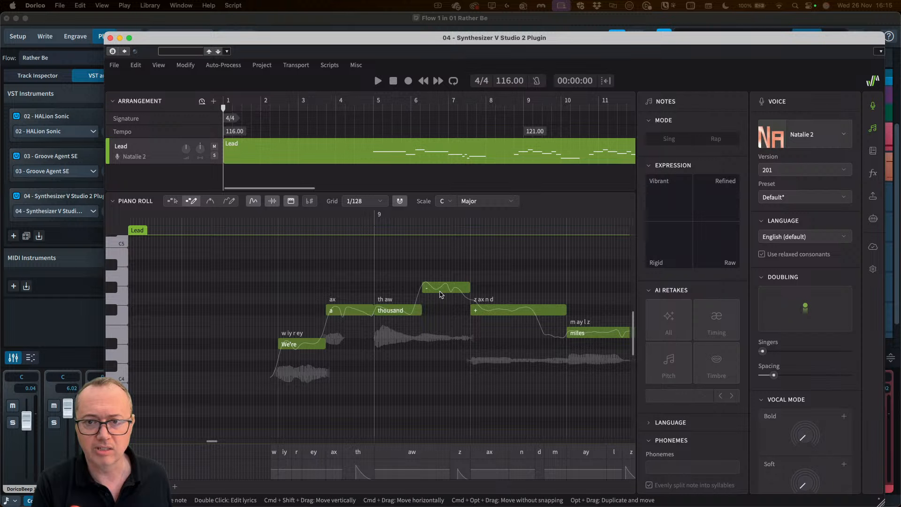
scroll(468, 320, right, 3)
scroll(468, 320, up, 1)
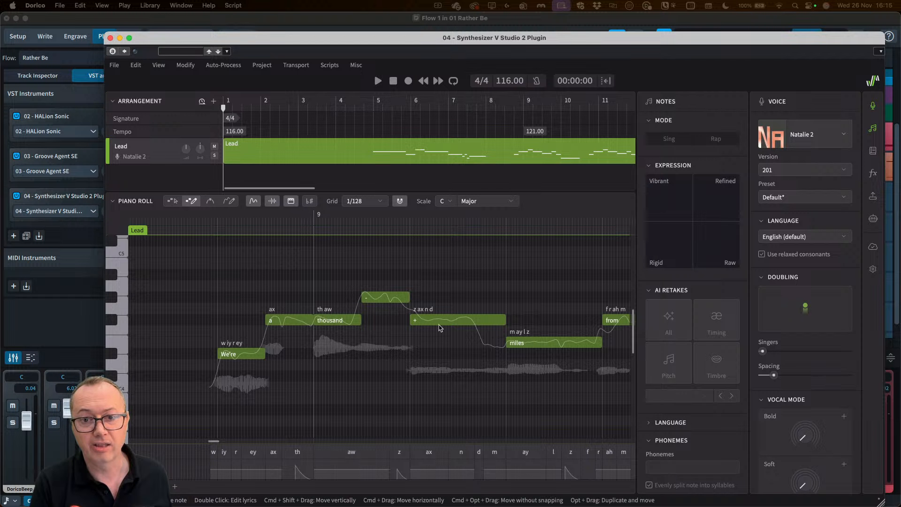
scroll(442, 331, right, 9)
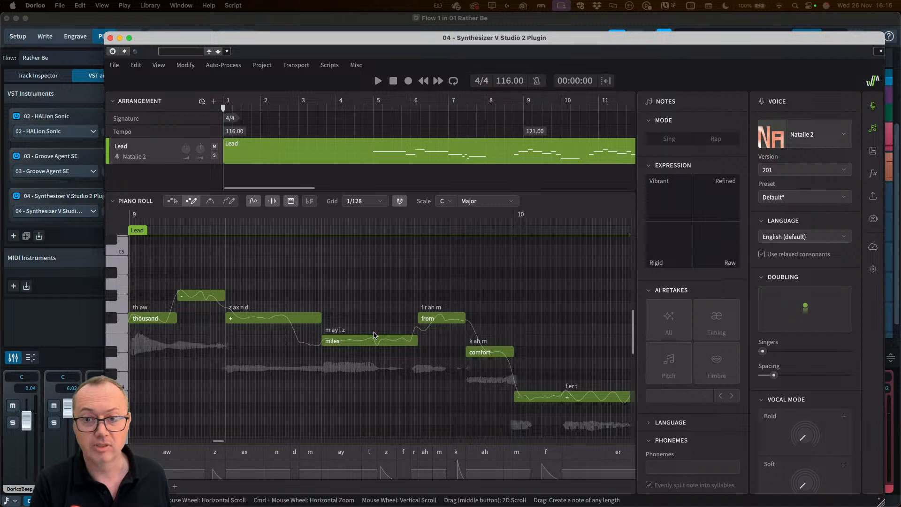
scroll(375, 337, left, 11)
scroll(376, 338, right, 2)
scroll(376, 337, up, 1)
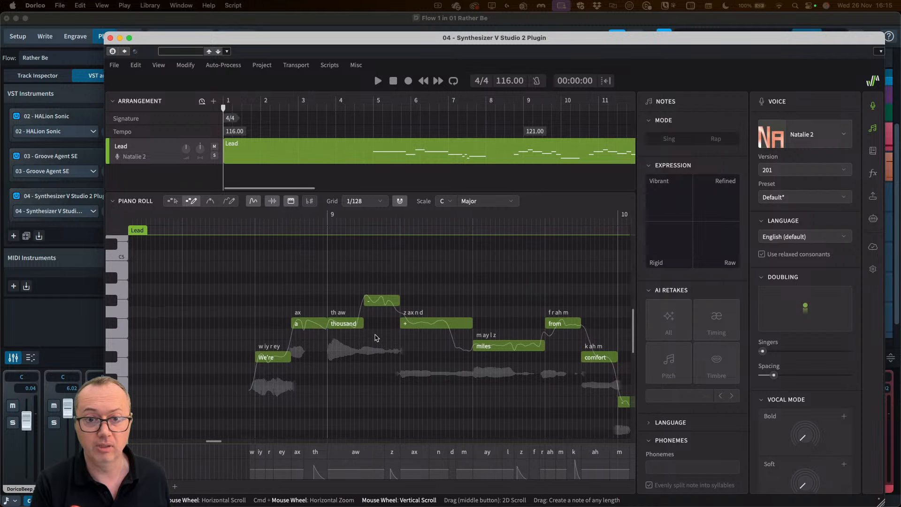
Step: Play back the Lead vocal in the plug-in from just before bar 5, follow its notes, and stop in bar 12
click(367, 107)
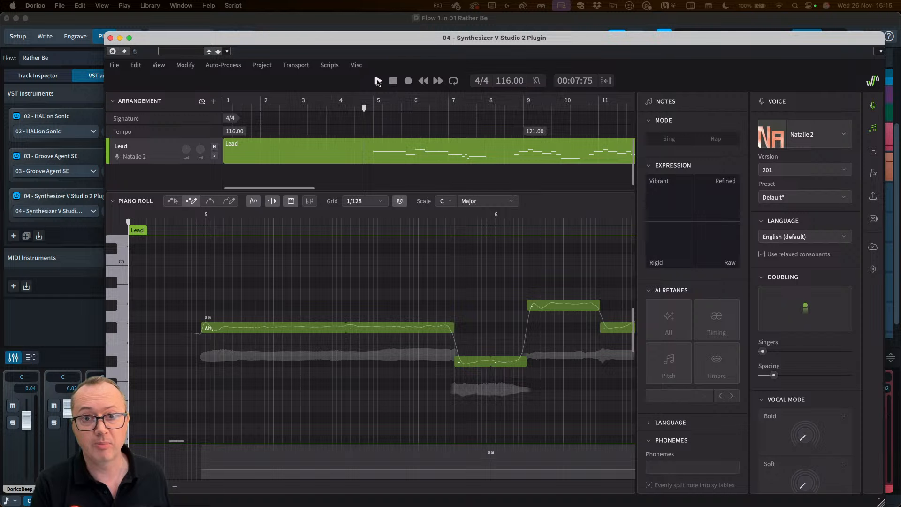
click(377, 81)
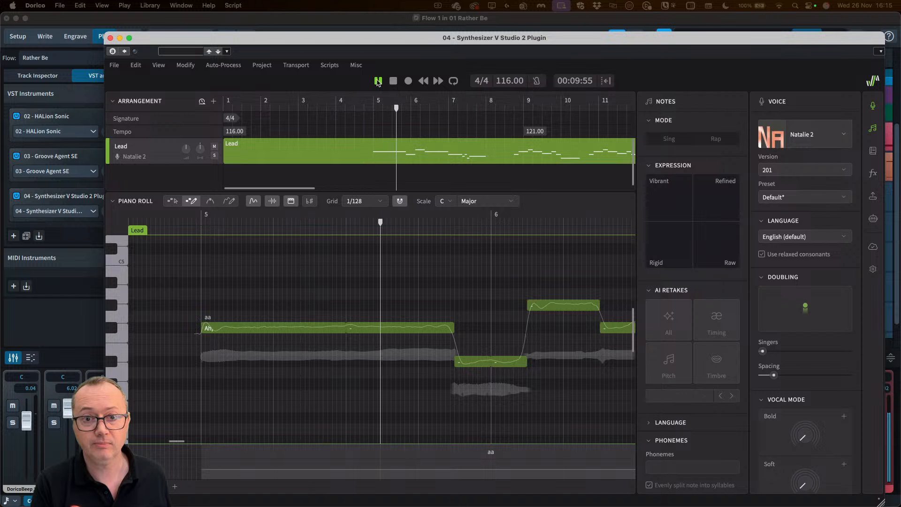
scroll(309, 302, down, 3)
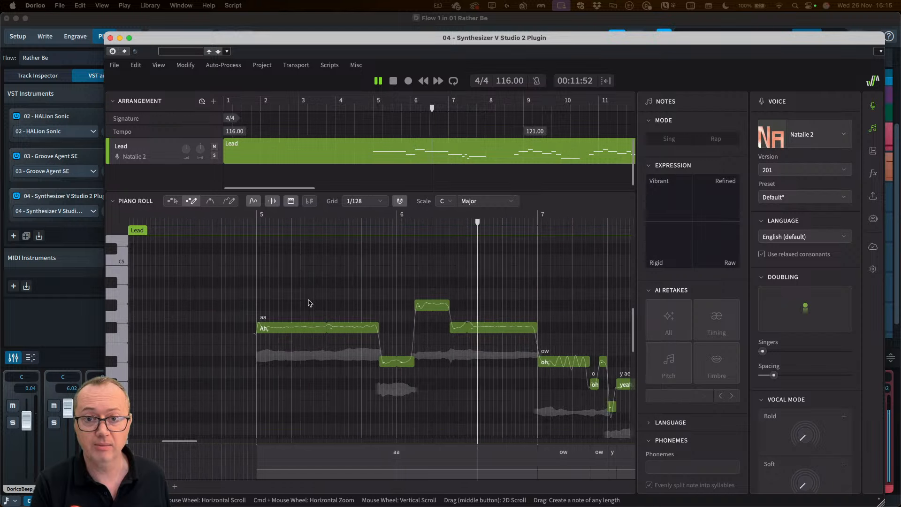
scroll(310, 304, down, 1)
scroll(310, 303, right, 3)
scroll(309, 303, right, 1)
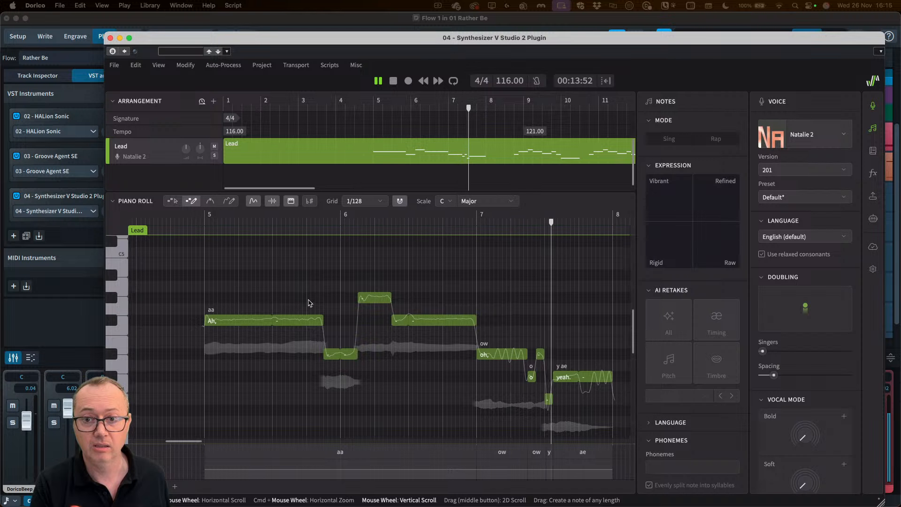
scroll(309, 303, right, 5)
scroll(309, 302, down, 1)
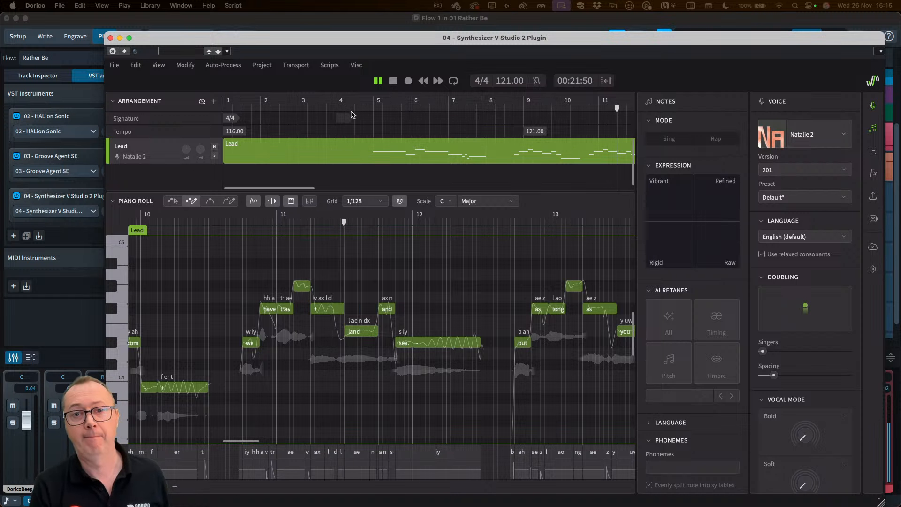
key(space)
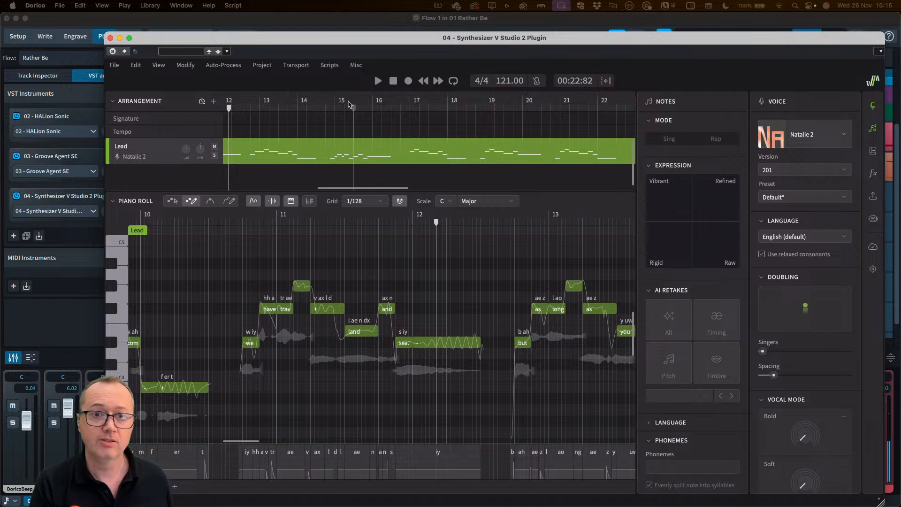
scroll(317, 149, left, 10)
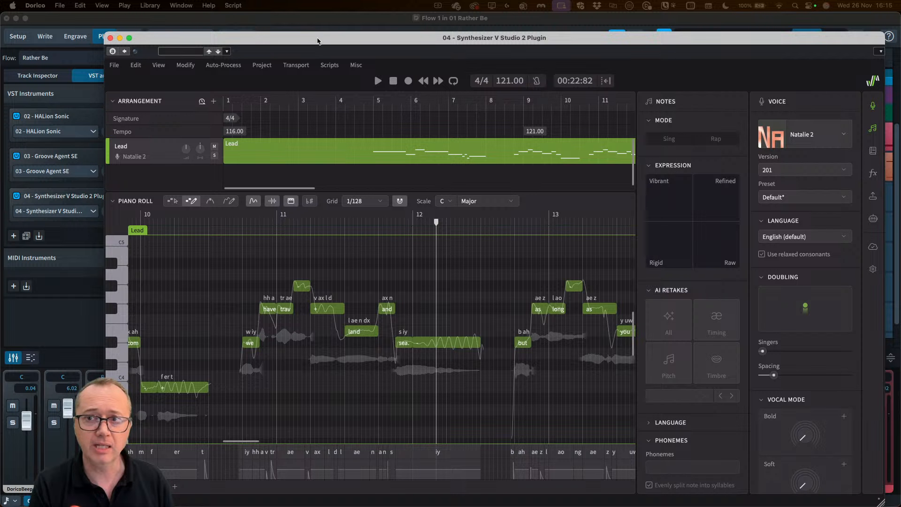
Step: Close the plug-in window and route the Lead track to 04 - Synthesizer V Studio 2 Plugin
drag(318, 40, 319, 40)
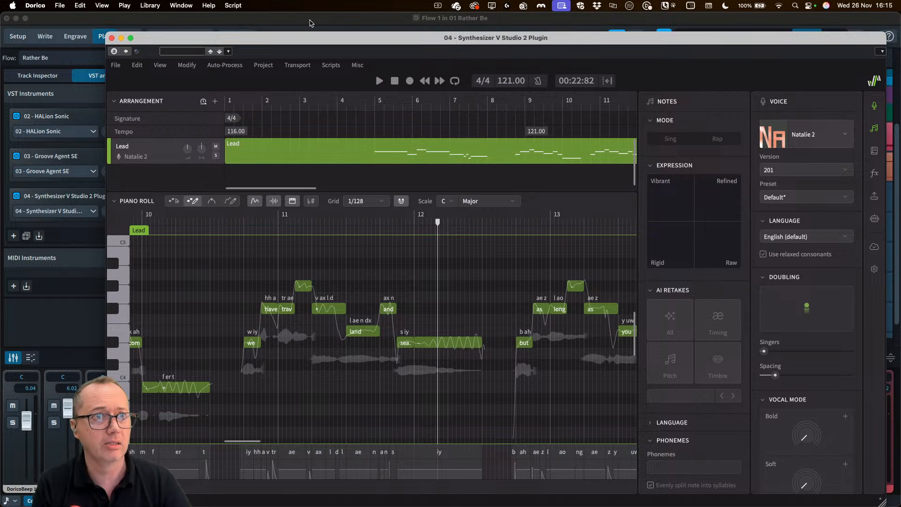
key(super+w)
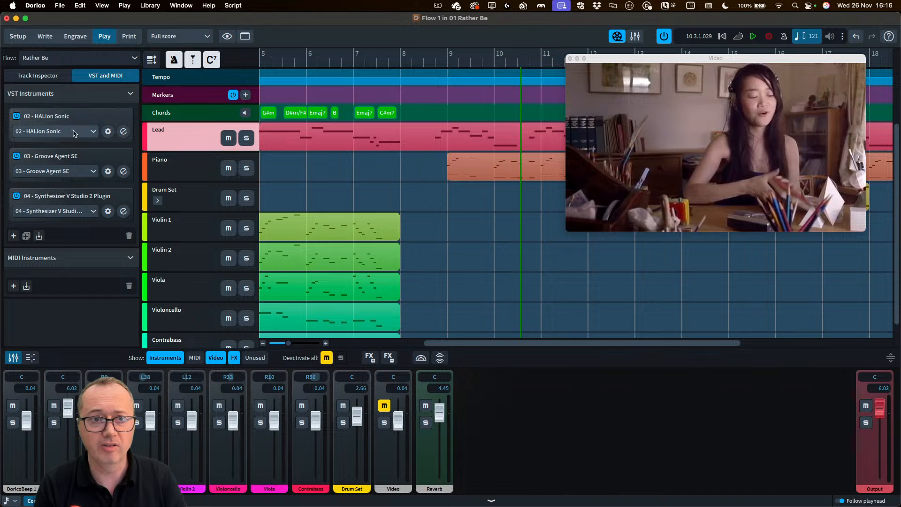
click(41, 77)
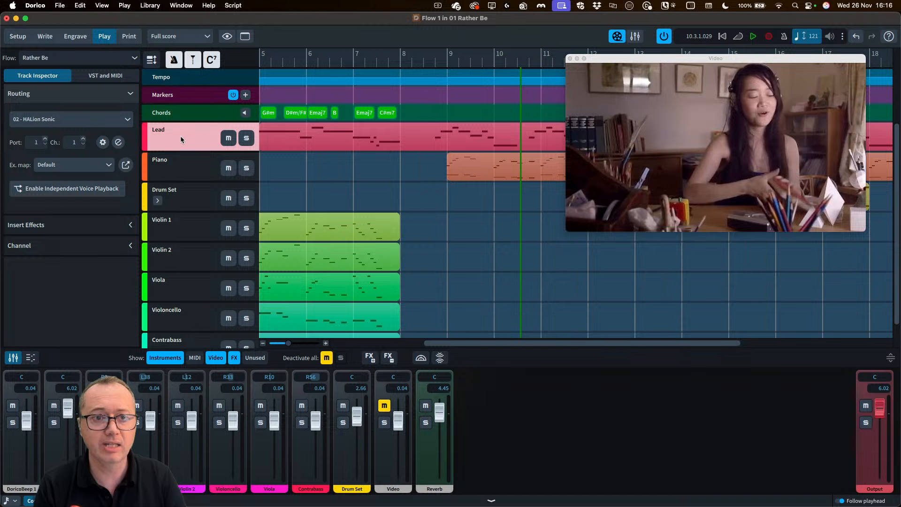
click(55, 121)
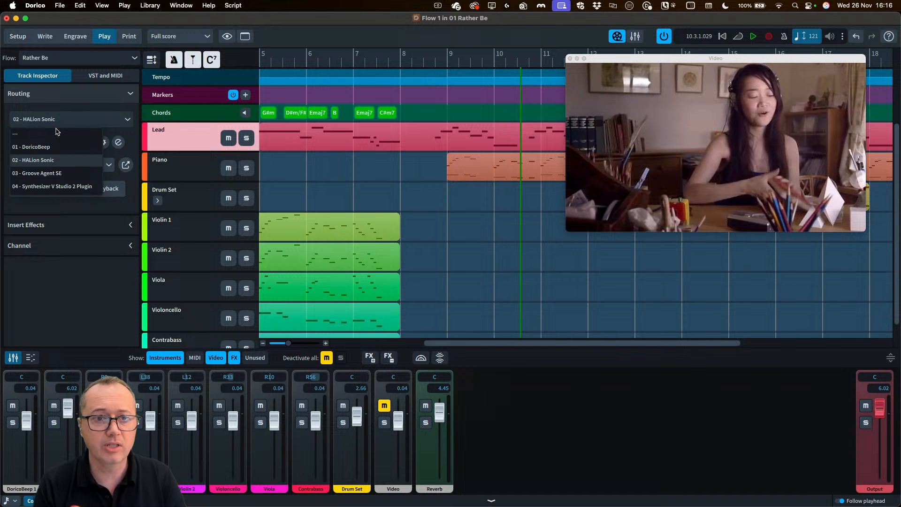
click(53, 187)
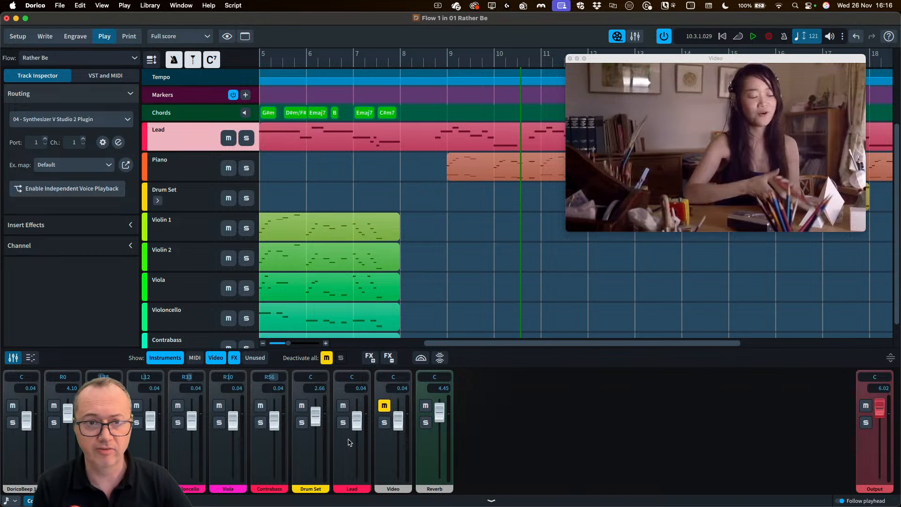
Step: Switch to Write mode and audition individual notes of the Lead's "Ah" phrase in bars 5 and 6
click(45, 36)
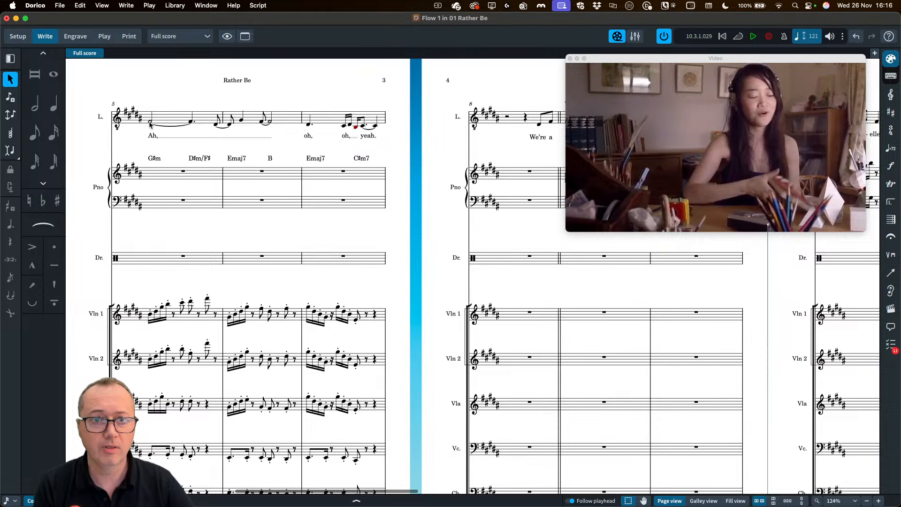
click(150, 125)
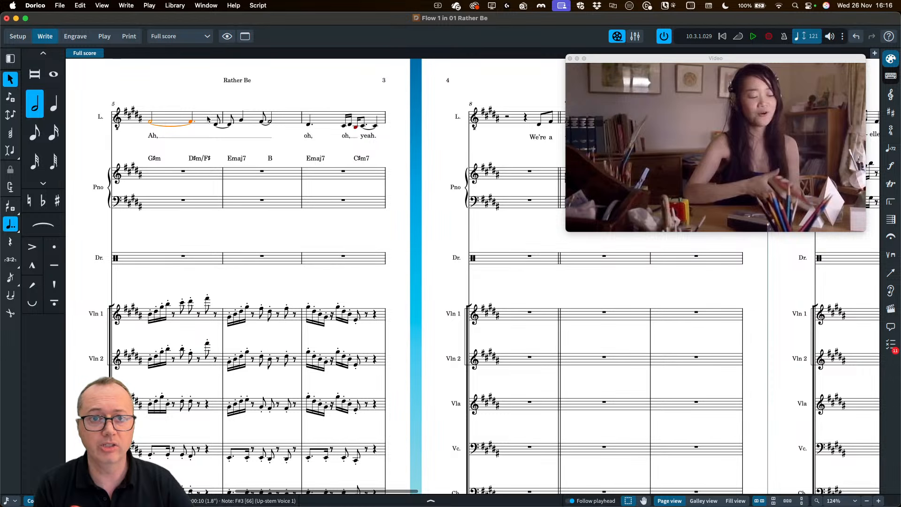
click(271, 123)
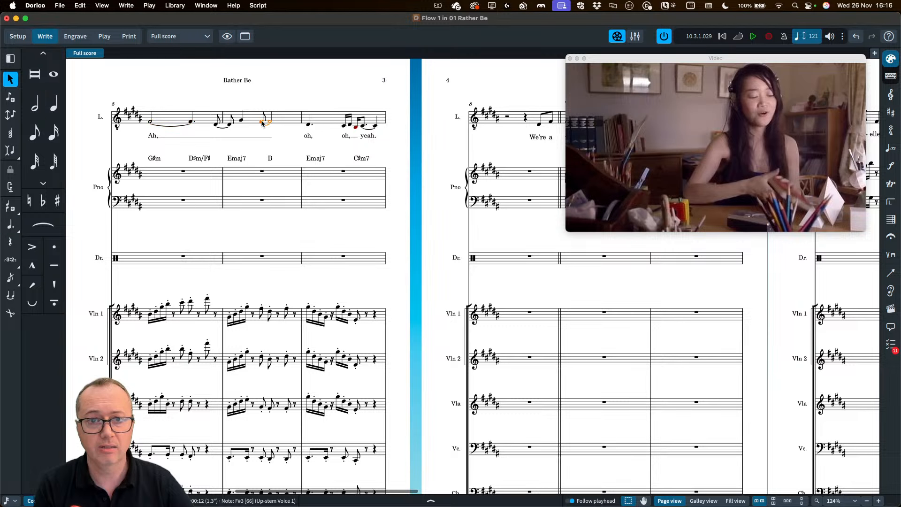
click(241, 121)
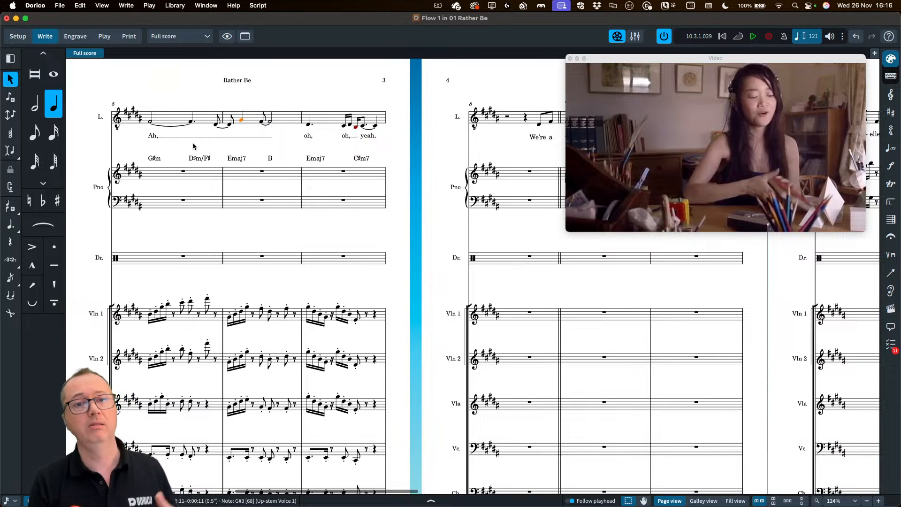
Step: Select all Lead notes from bar 5 to the end of the flow and set Suppress playback to Always
shift+click(166, 119)
scroll(197, 122, left, 5)
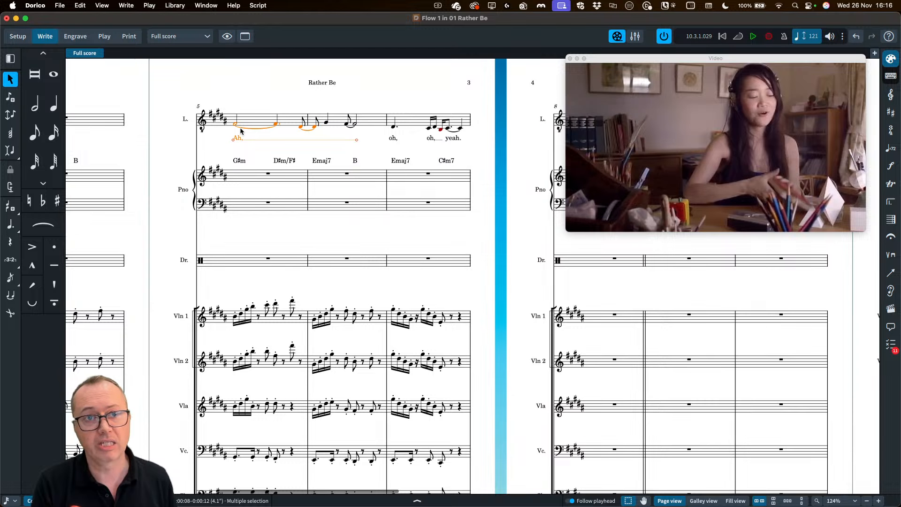
click(79, 6)
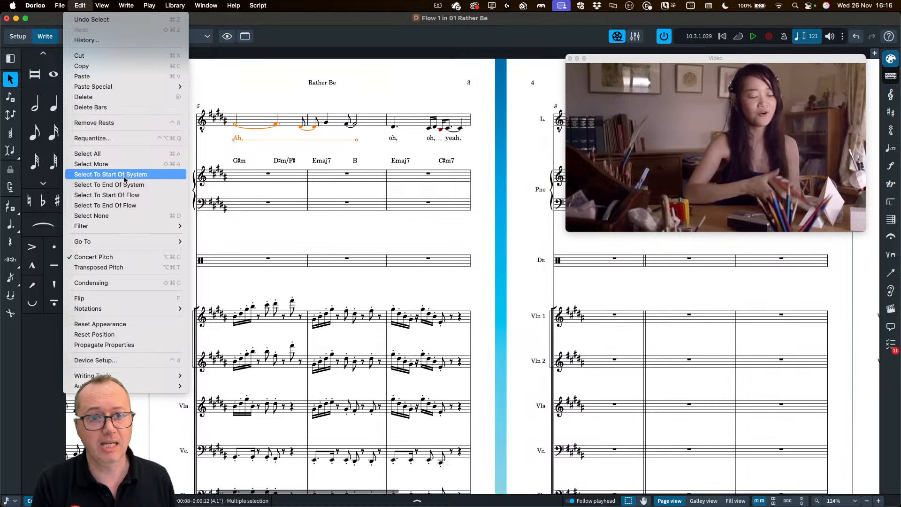
click(141, 205)
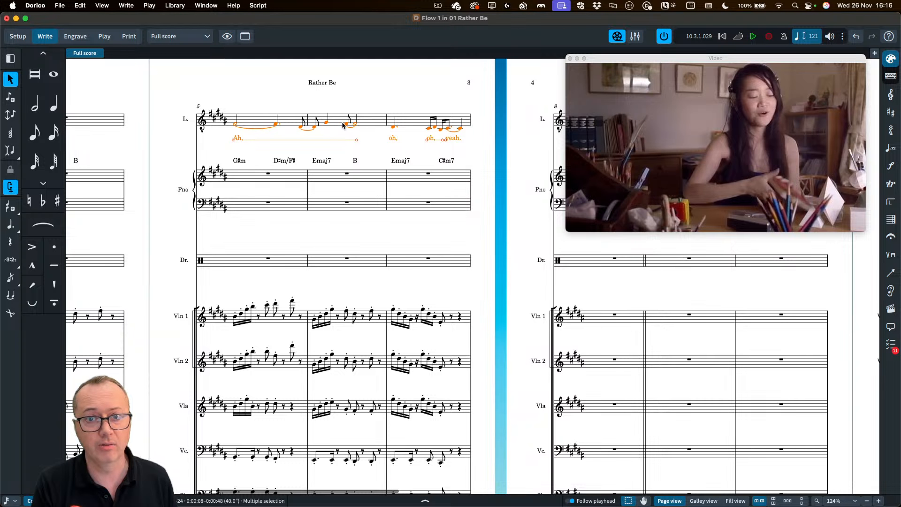
click(468, 501)
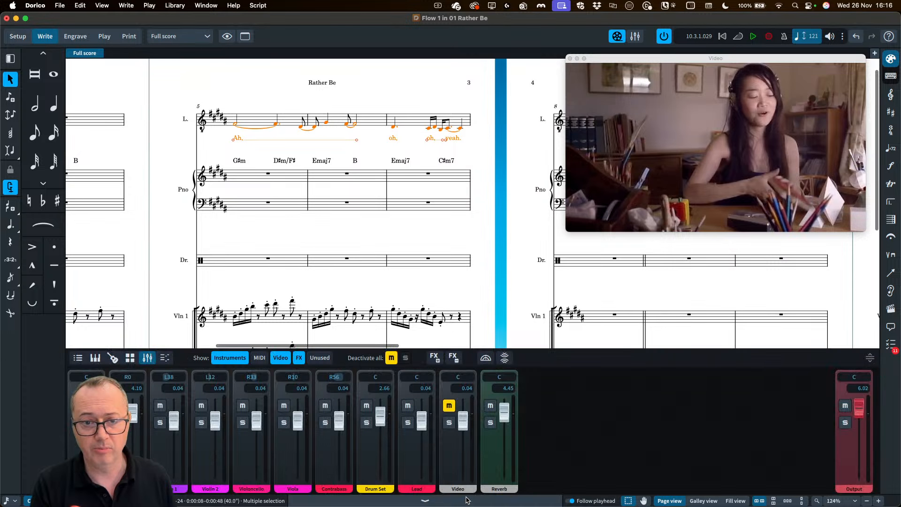
click(75, 359)
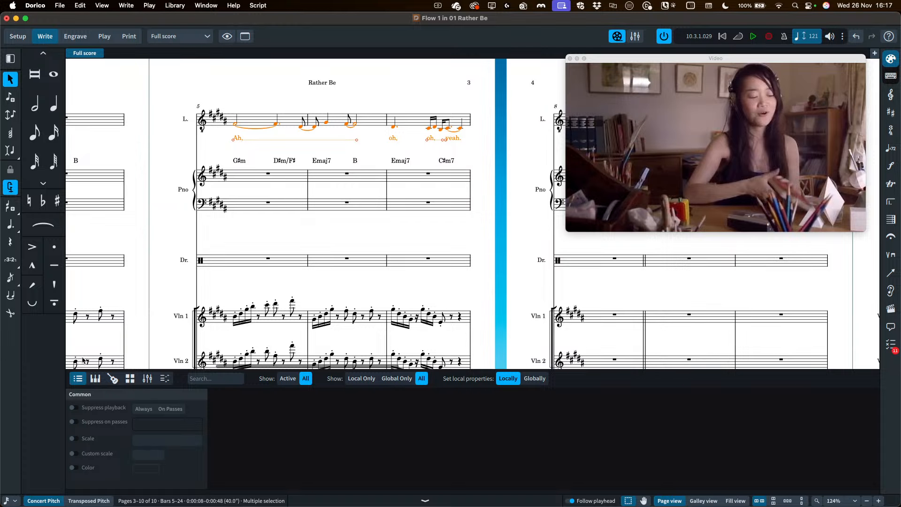
click(74, 408)
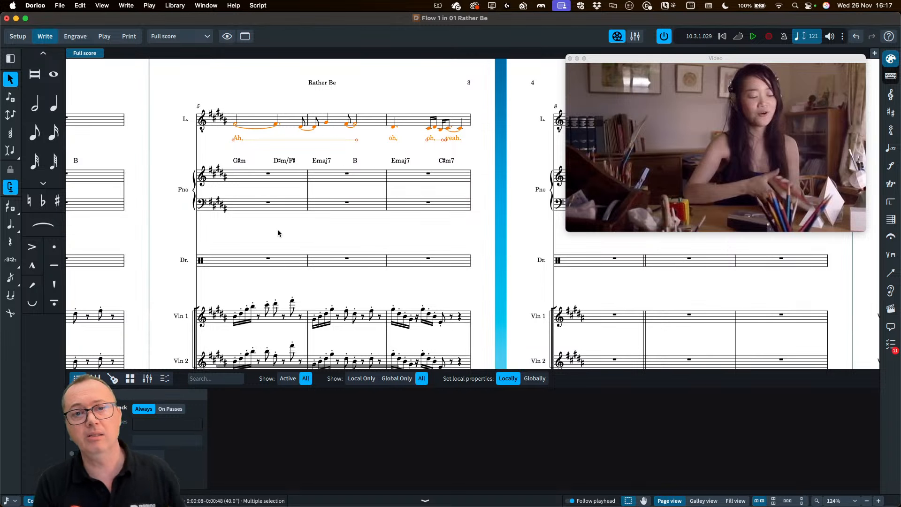
Step: Check the playback suppression on the first Lead note in bar 5, then hide the properties and clear the selection
scroll(268, 110, up, 5)
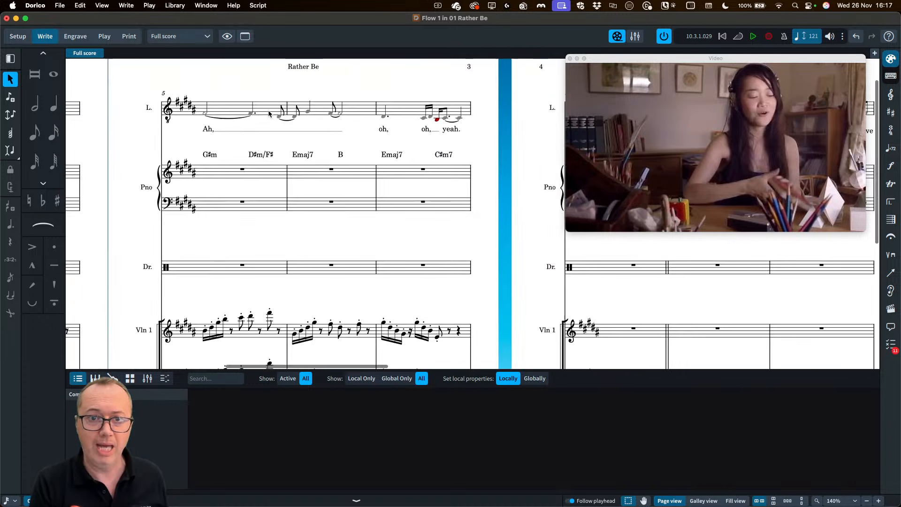
click(220, 172)
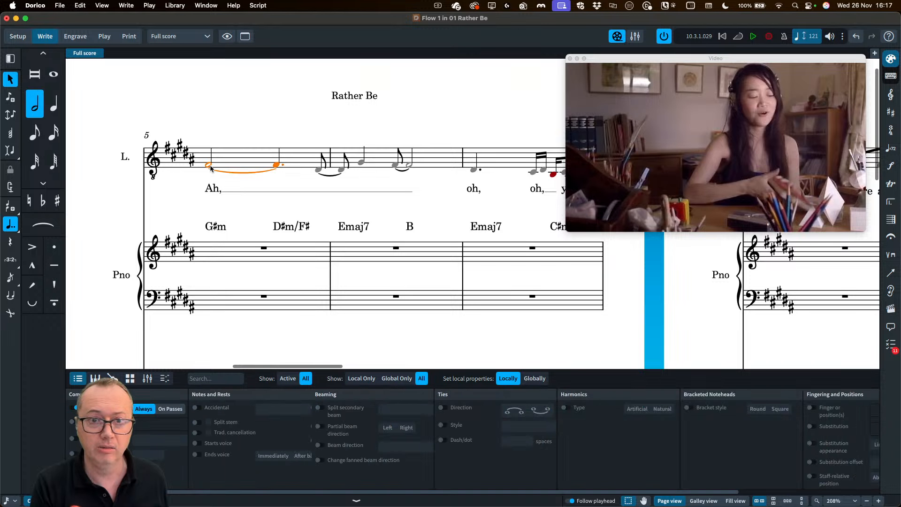
click(416, 496)
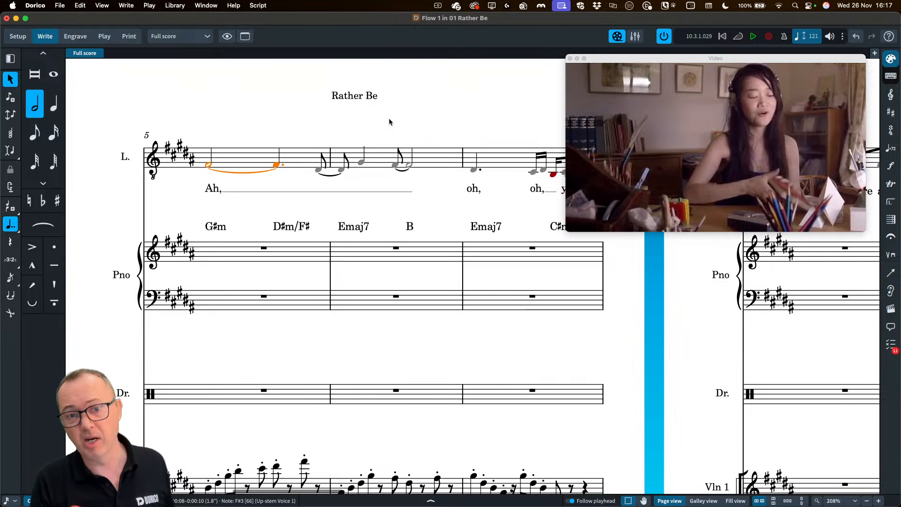
click(311, 91)
scroll(312, 91, down, 5)
scroll(303, 115, right, 5)
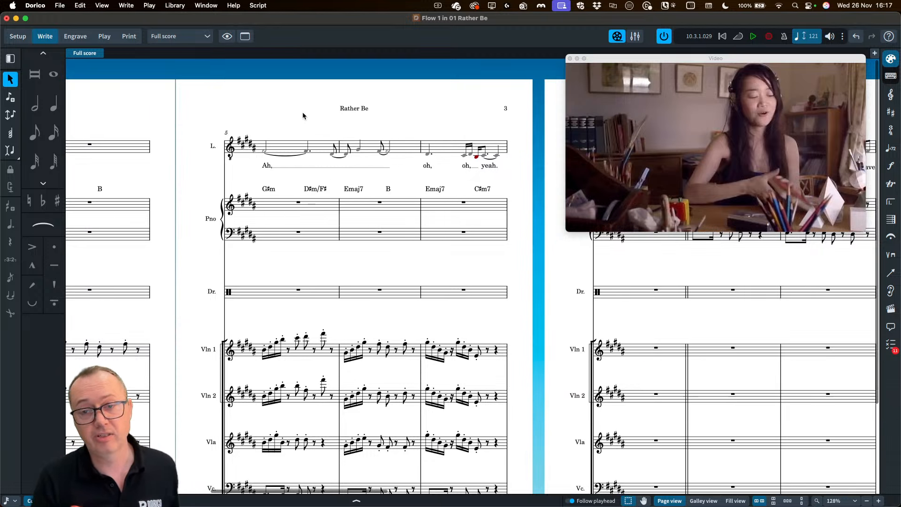
Step: Play back the score from the Lead's "Ah" note in bar 5 and stop in bar 10
click(238, 152)
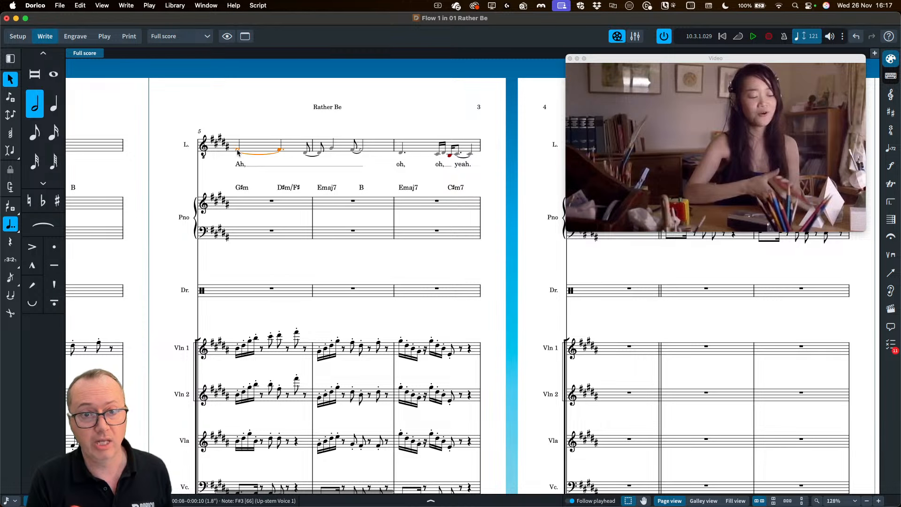
key(p)
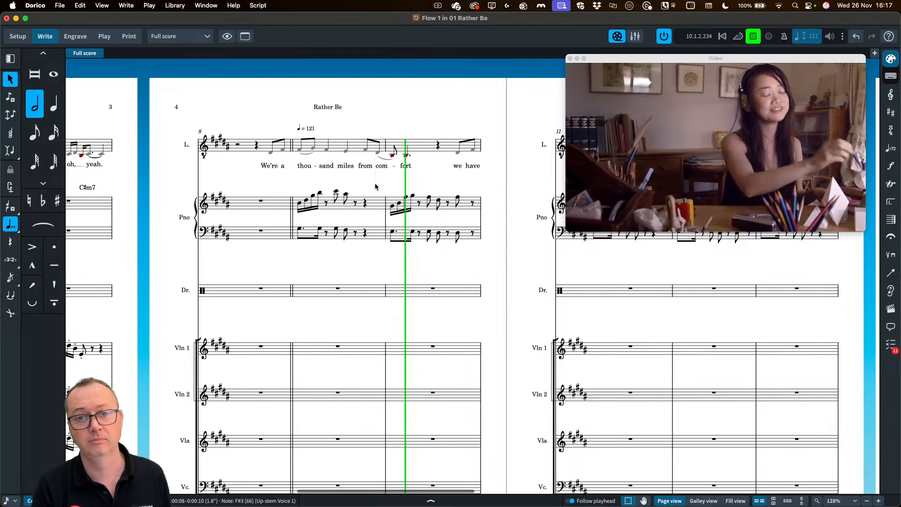
key(space)
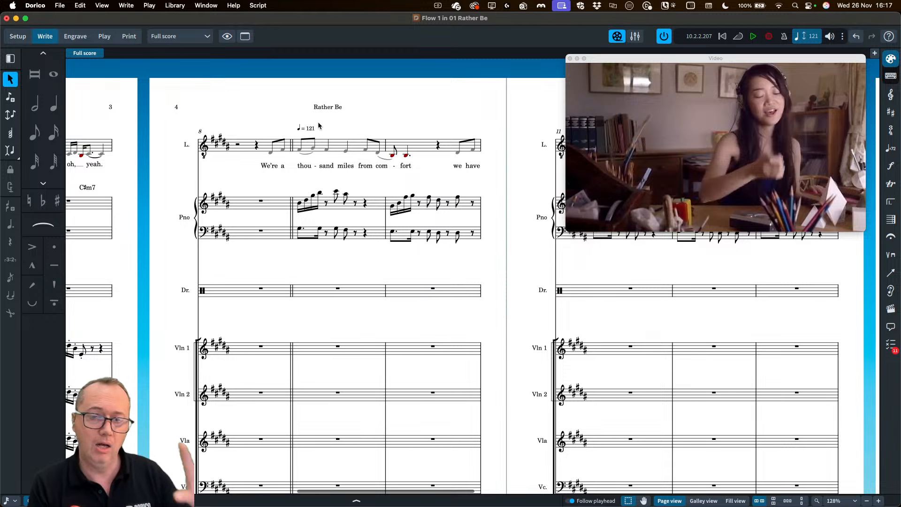
Step: Bring up the Synthesizer V window and play "We're a thousand" from just before the "We're" note, stopping in bar 9
click(282, 150)
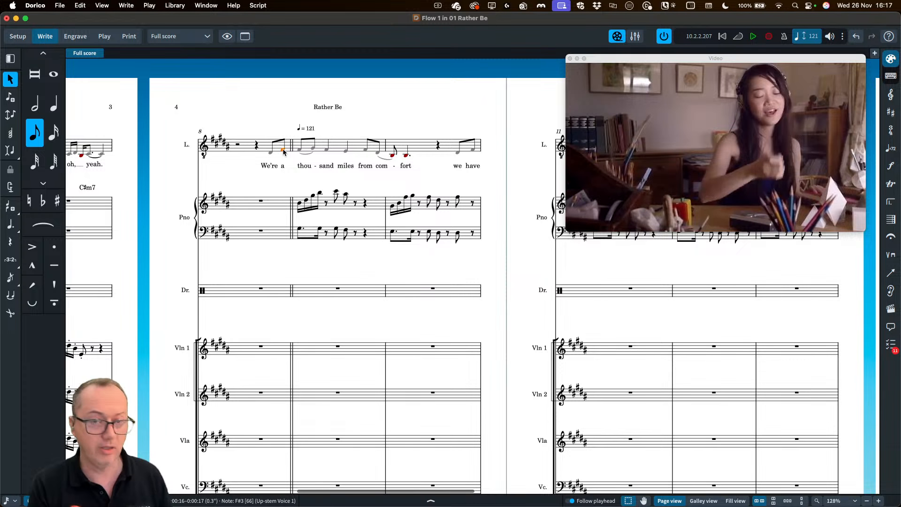
key(super+grave)
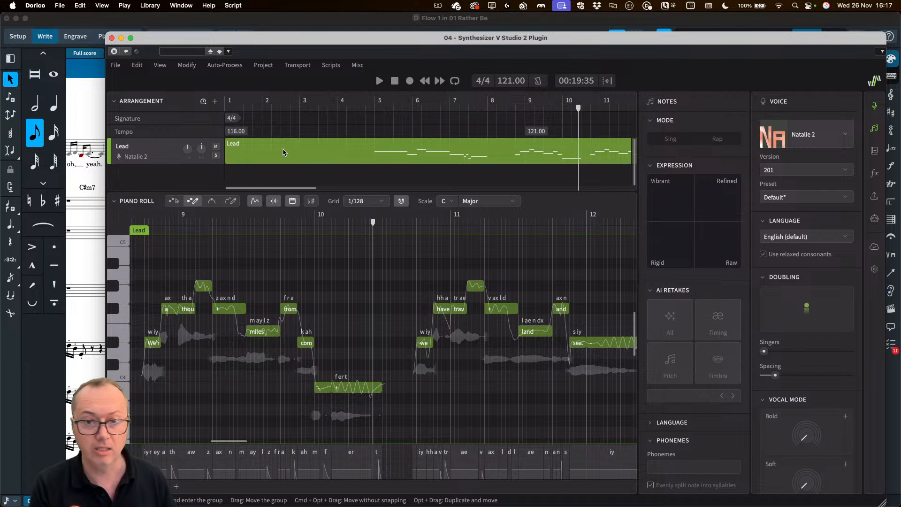
scroll(219, 350, left, 3)
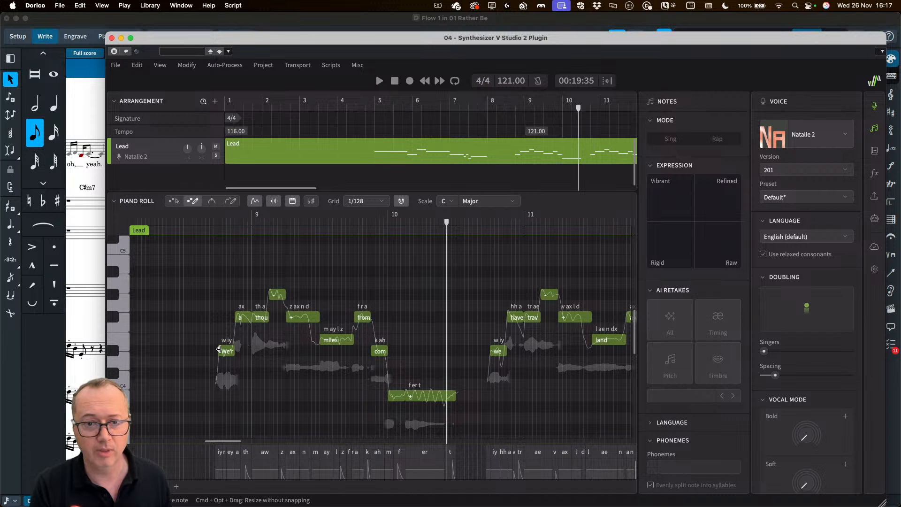
scroll(207, 350, up, 6)
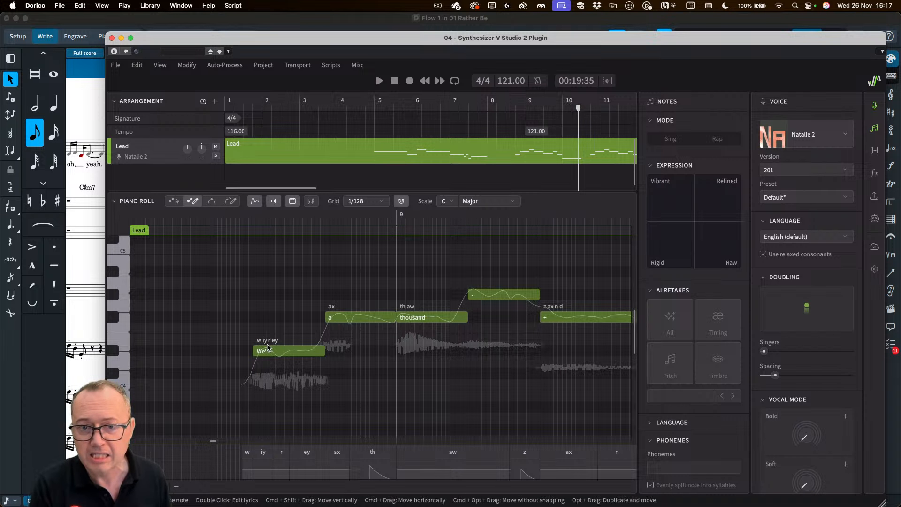
click(244, 221)
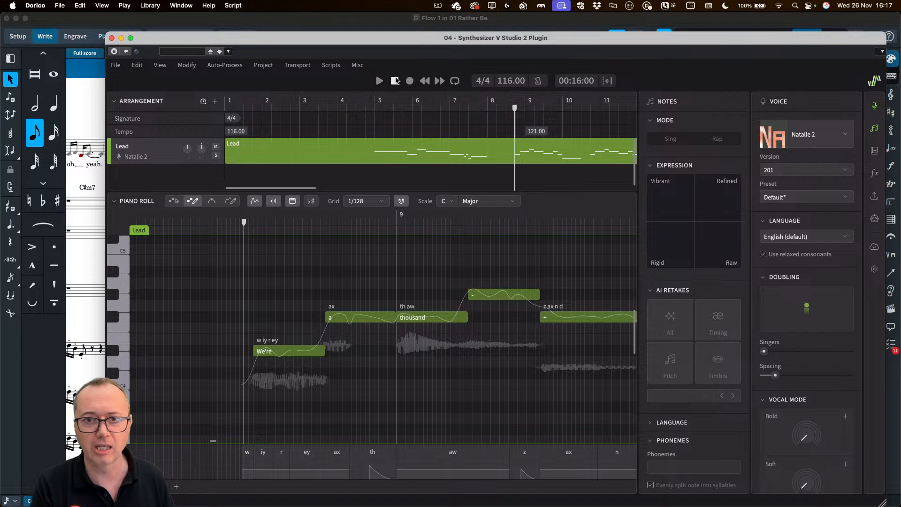
click(379, 81)
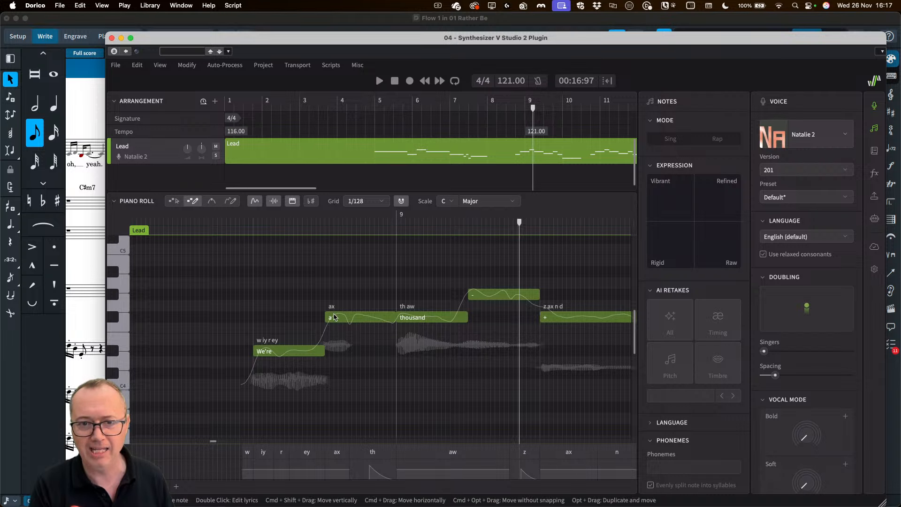
Step: Shorten the phonemes of "We're" to "w iy r" and play the phrase from just before that note
double_click(267, 351)
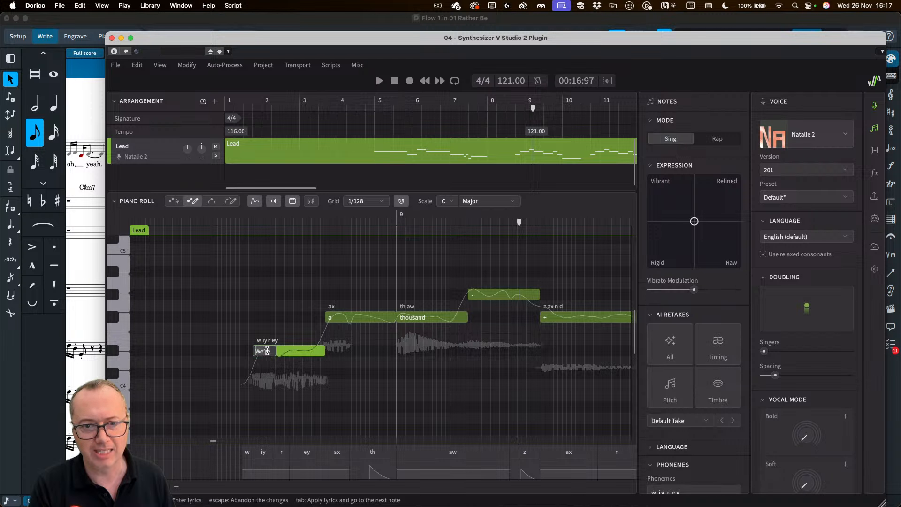
key(Escape)
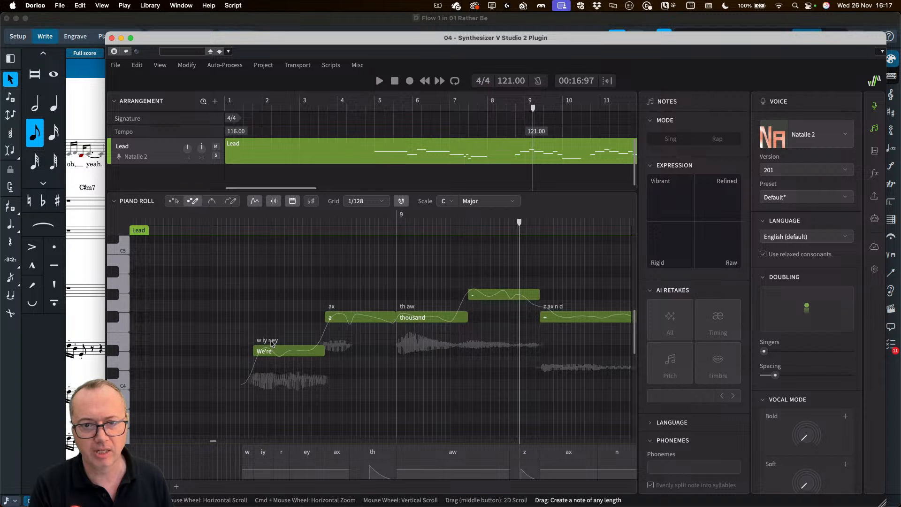
double_click(276, 342)
key(BackSpace)
key(BackSpace)
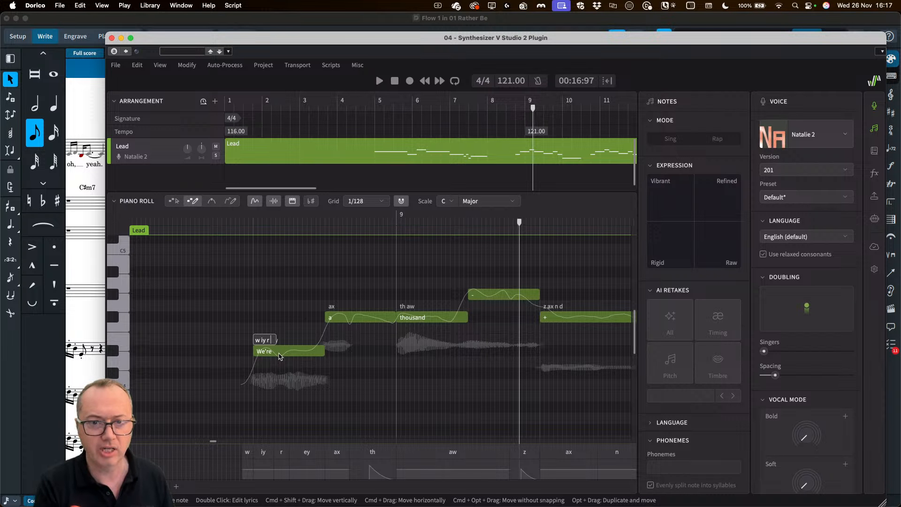
key(Return)
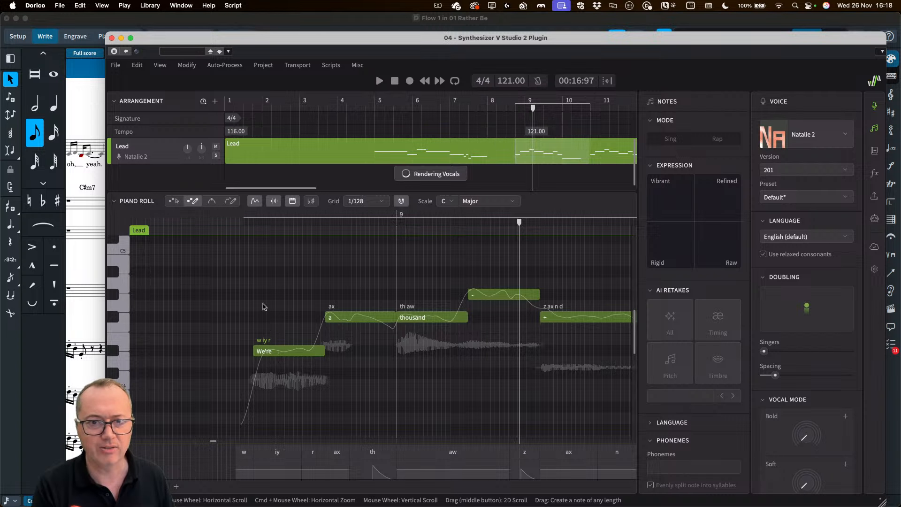
click(239, 222)
key(space)
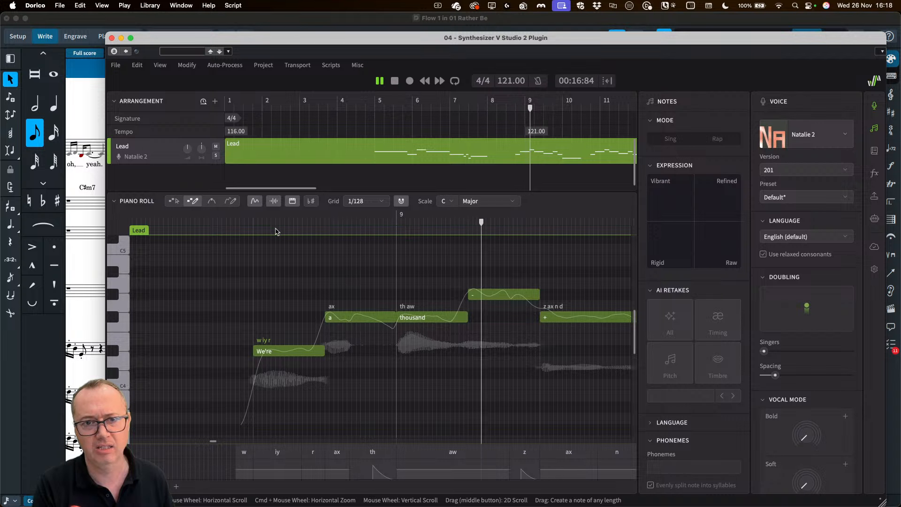
Step: Return to the Dorico score, play it from the Lead's "We're" note in bar 8 and stop in bar 18
click(101, 104)
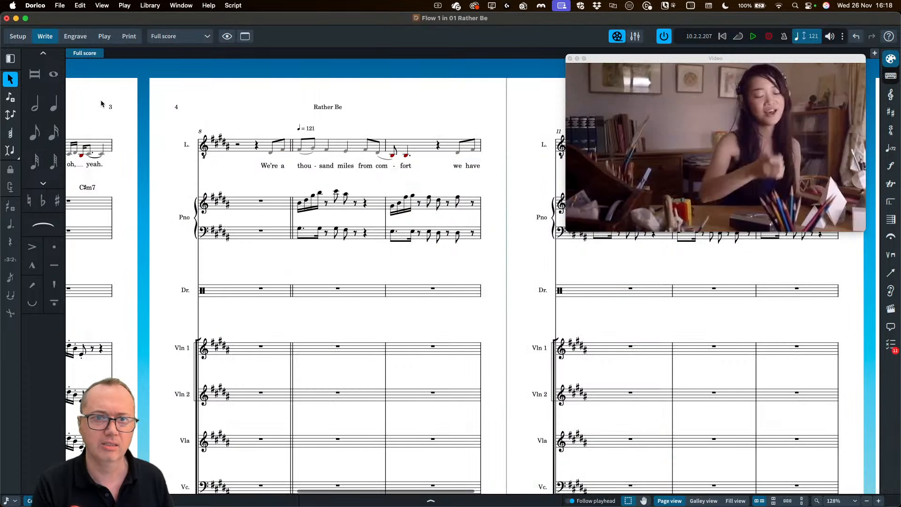
click(270, 154)
key(p)
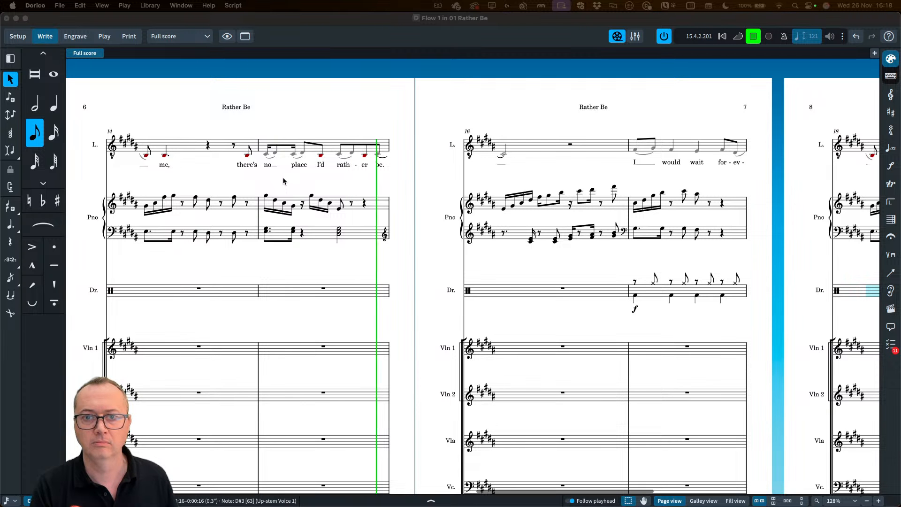
click(388, 182)
key(space)
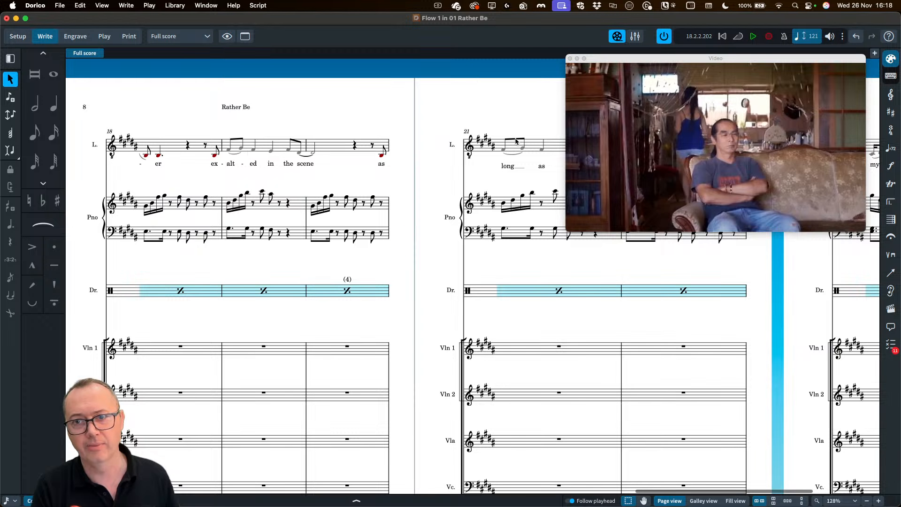
Step: Hide the video window and show the mixer below the score
click(597, 60)
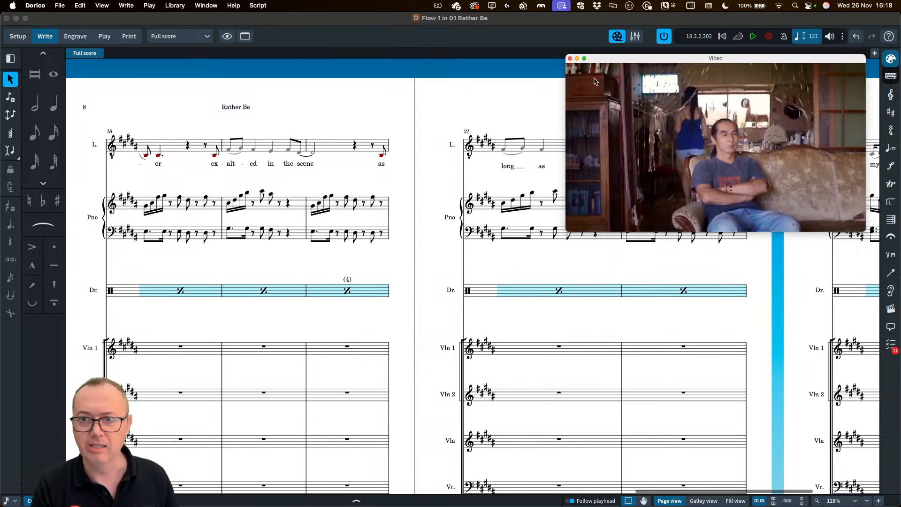
key(F4)
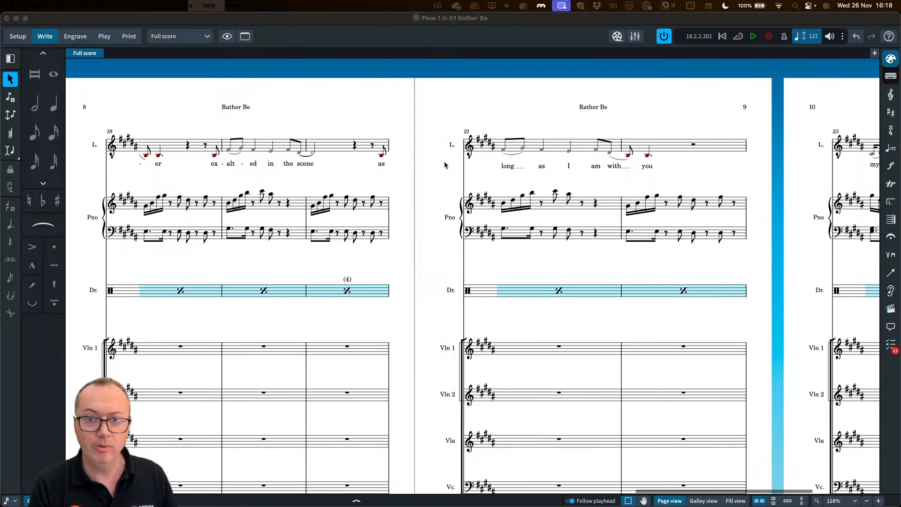
key(F3)
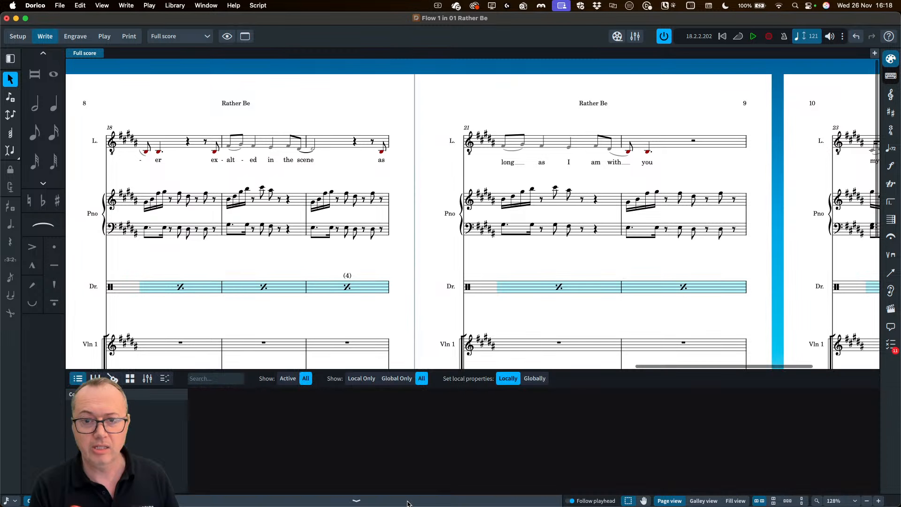
Step: Play from the first Lead note in bar 18 and raise the Lead channel's fader to 1.53
click(145, 151)
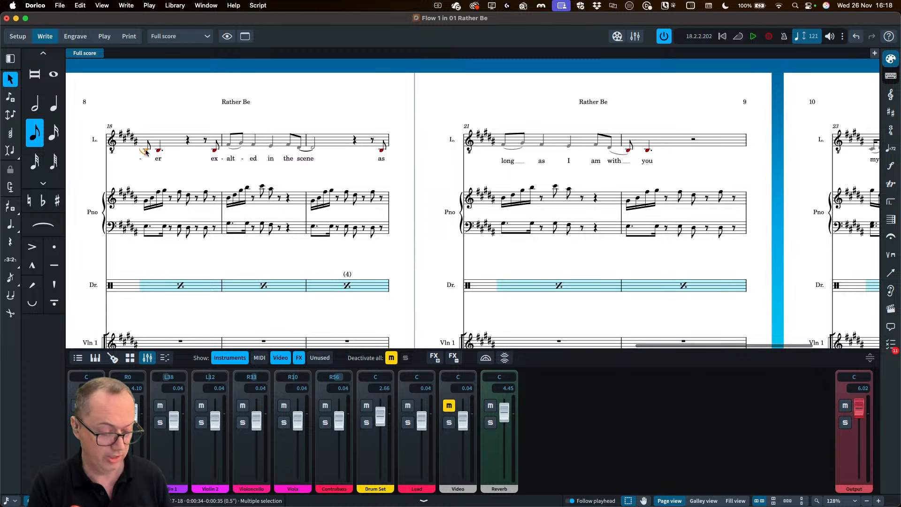
key(space)
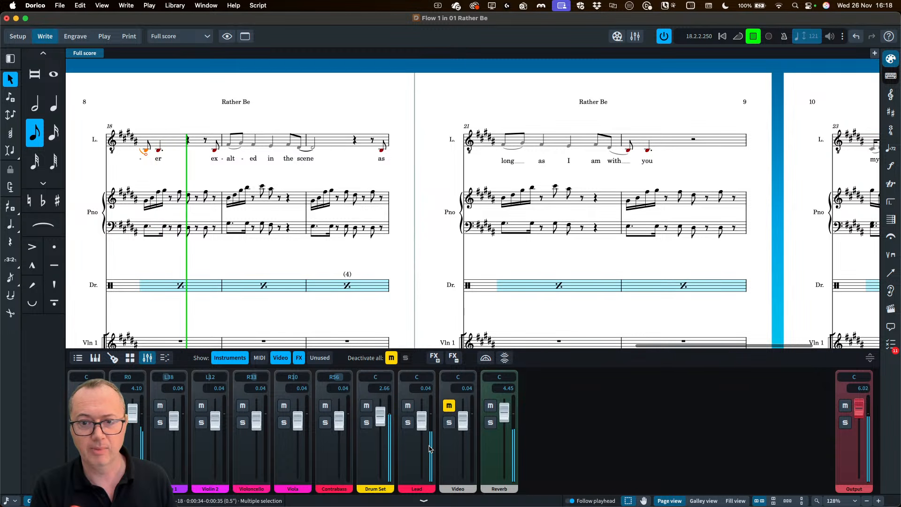
mouse_move(421, 419)
mouse_down()
mouse_move(421, 443)
mouse_move(422, 418)
mouse_up()
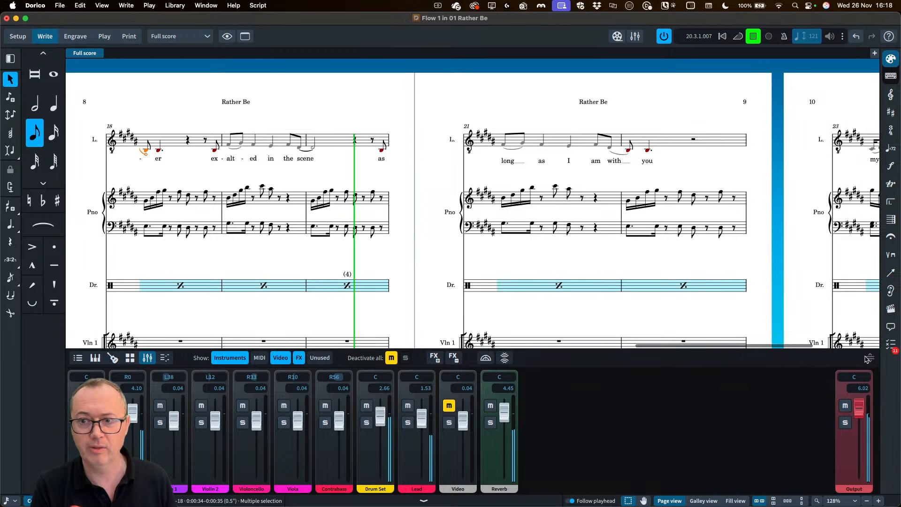
Step: Enlarge the mixer to show the sends, enable the Lead channel's Reverb send at -8.59 and stop playback
drag(868, 359, 869, 219)
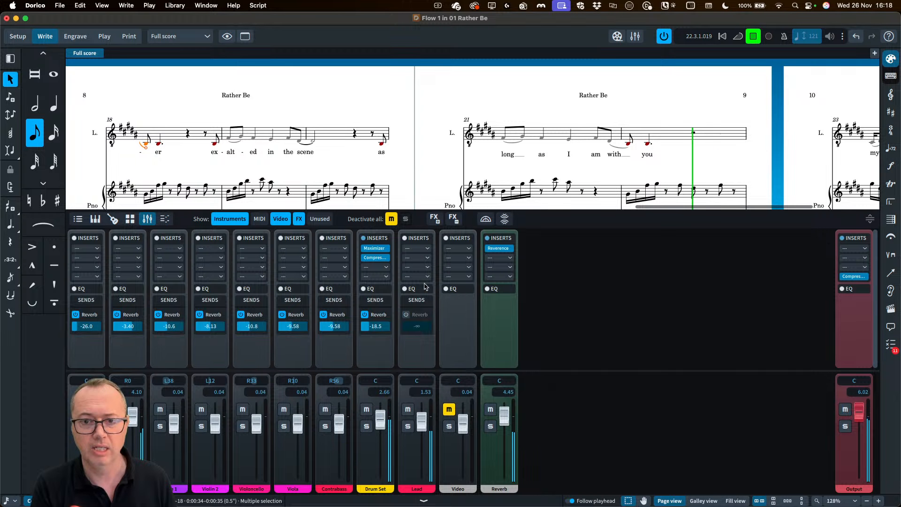
click(406, 315)
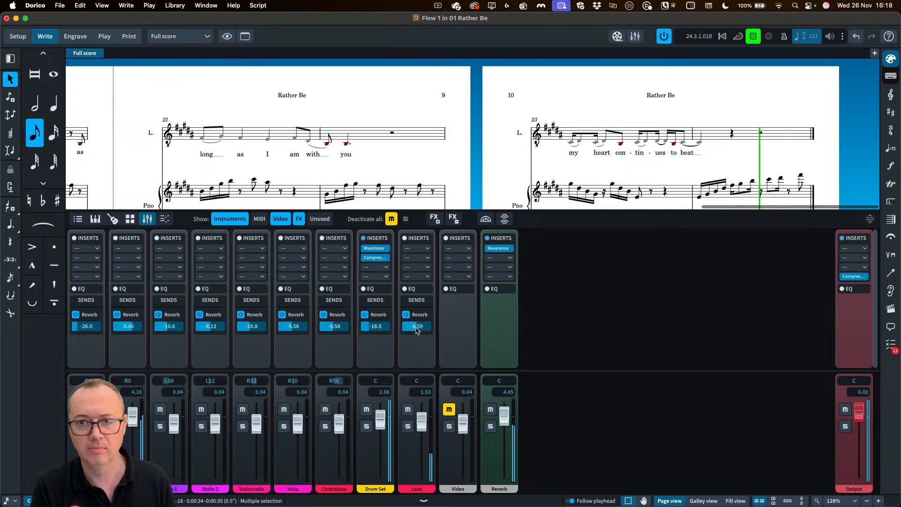
key(space)
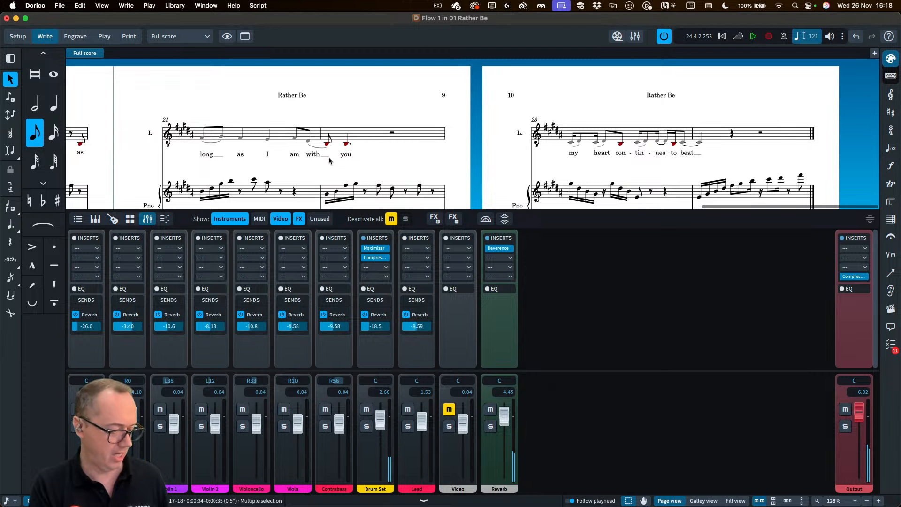
Step: Replay from bar 18, move the Lead closer to the front centre of the Live Stage, and close the stage after stopping
key(space)
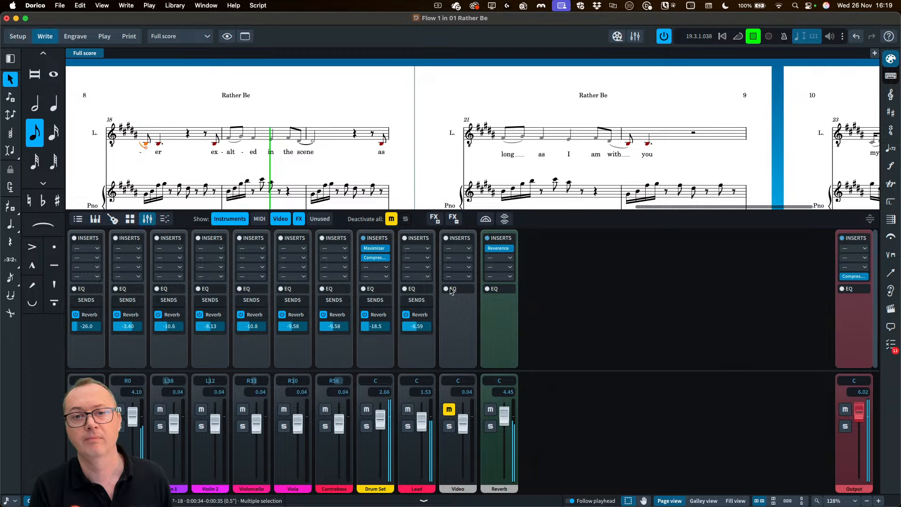
click(486, 218)
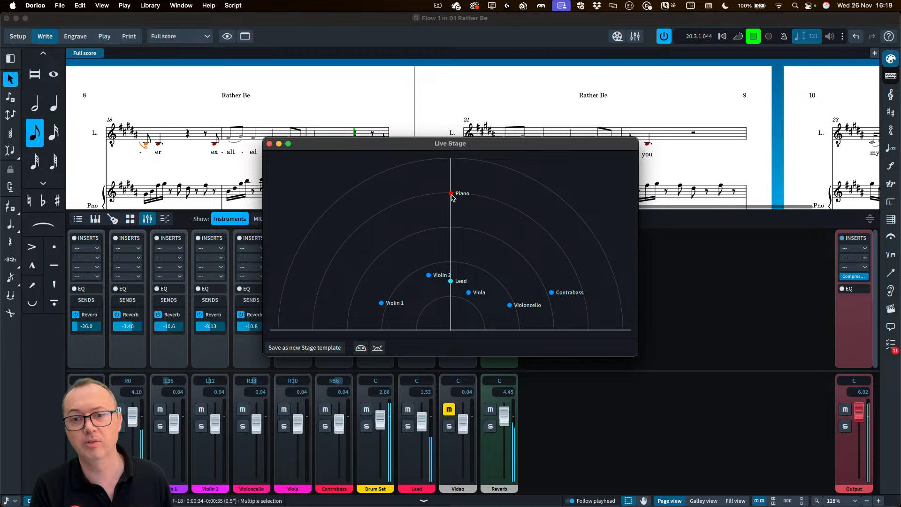
drag(354, 231, 454, 301)
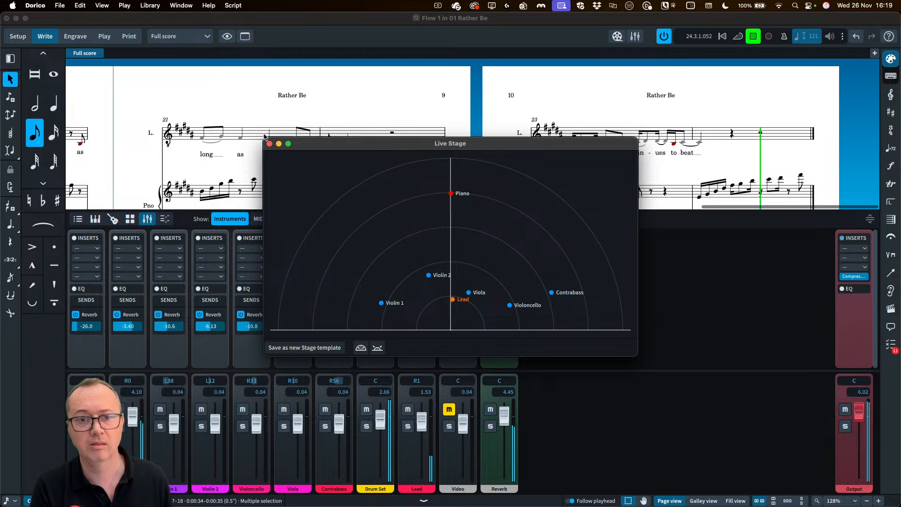
click(271, 116)
key(space)
click(482, 220)
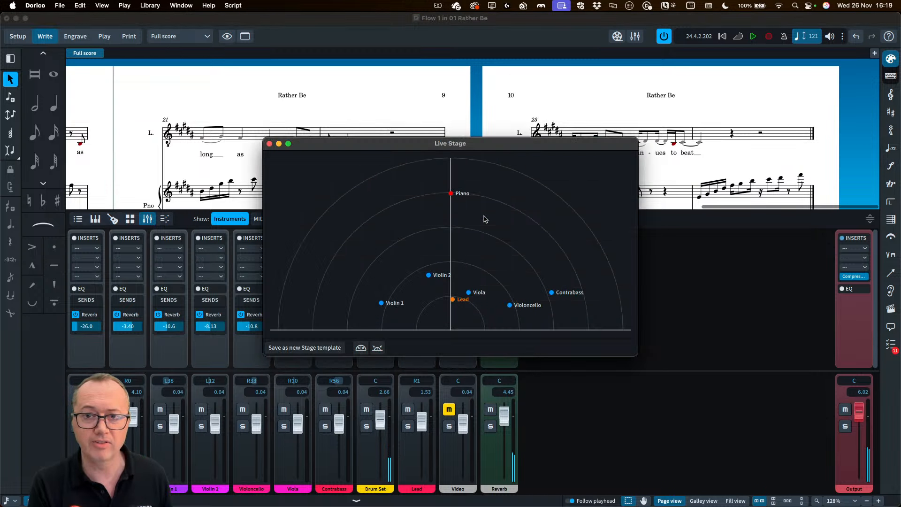
click(269, 144)
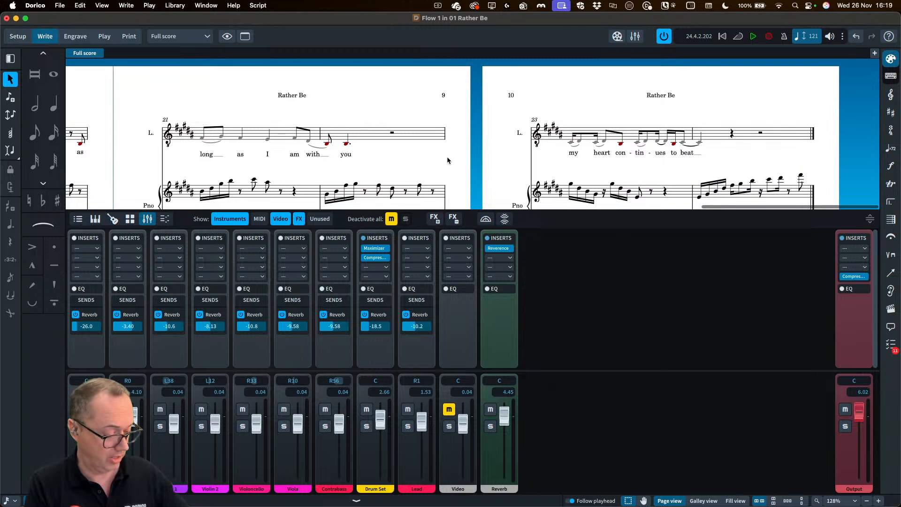
Step: Hide the mixer and bring up the Lead's Synthesizer V window to look over its built-in effects
key(super+8)
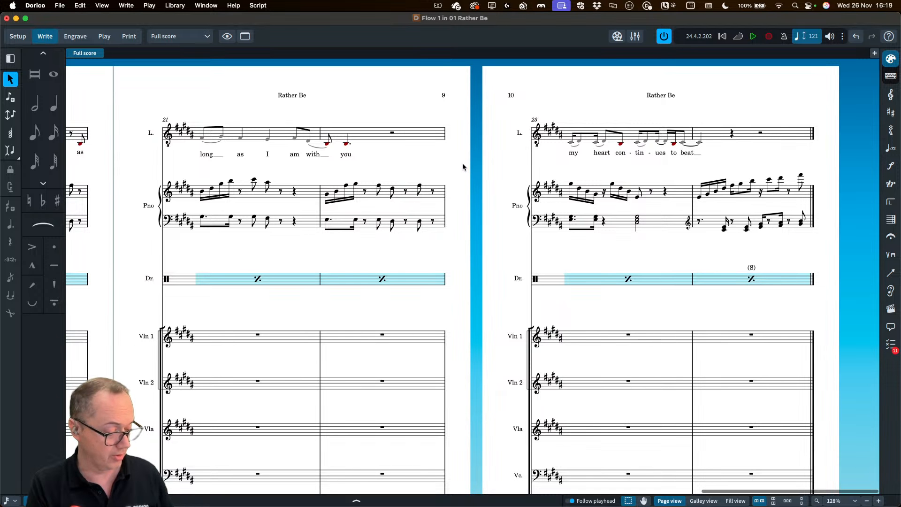
click(345, 143)
key(F8)
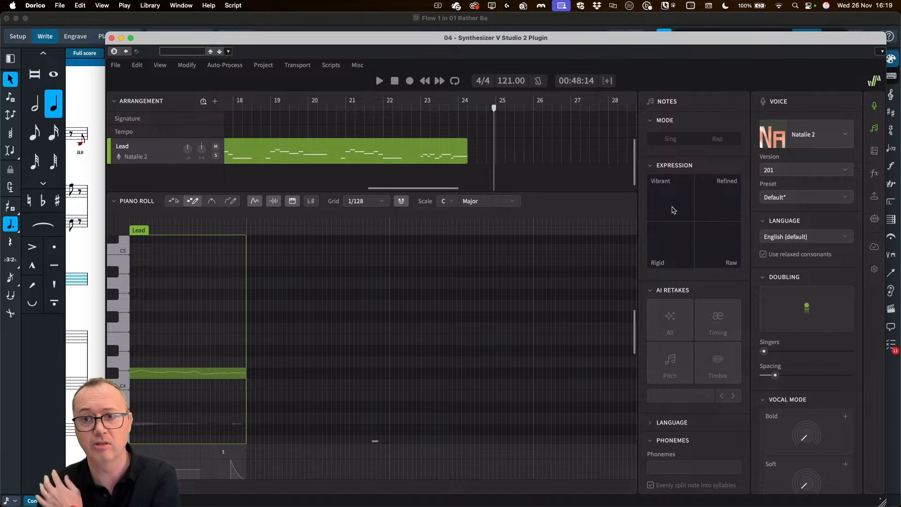
click(872, 175)
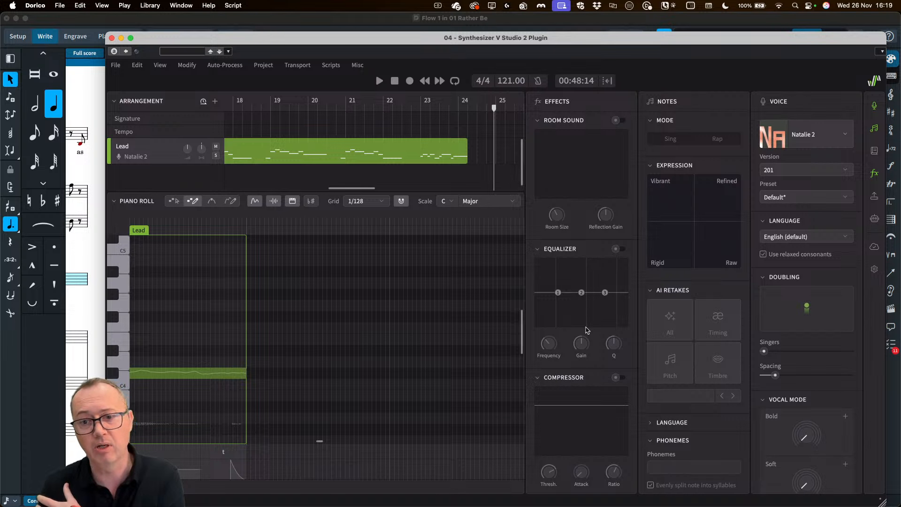
click(874, 173)
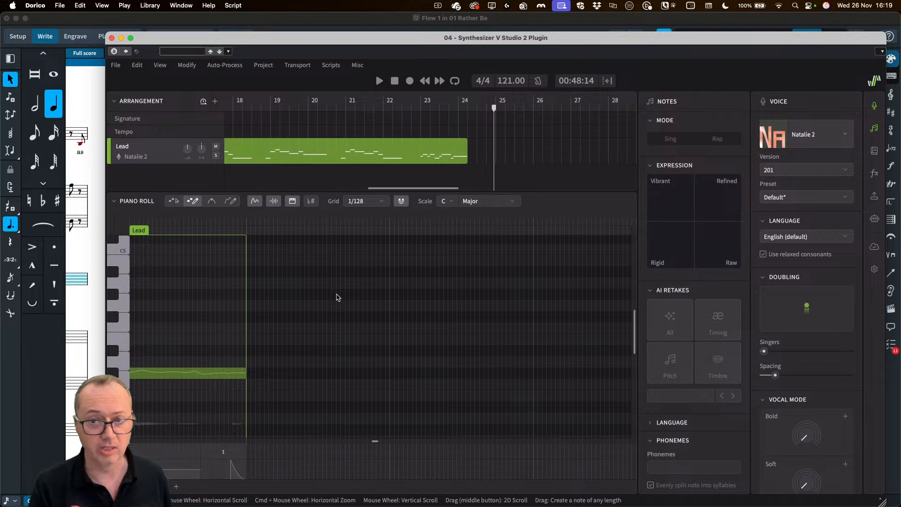
scroll(338, 298, left, 15)
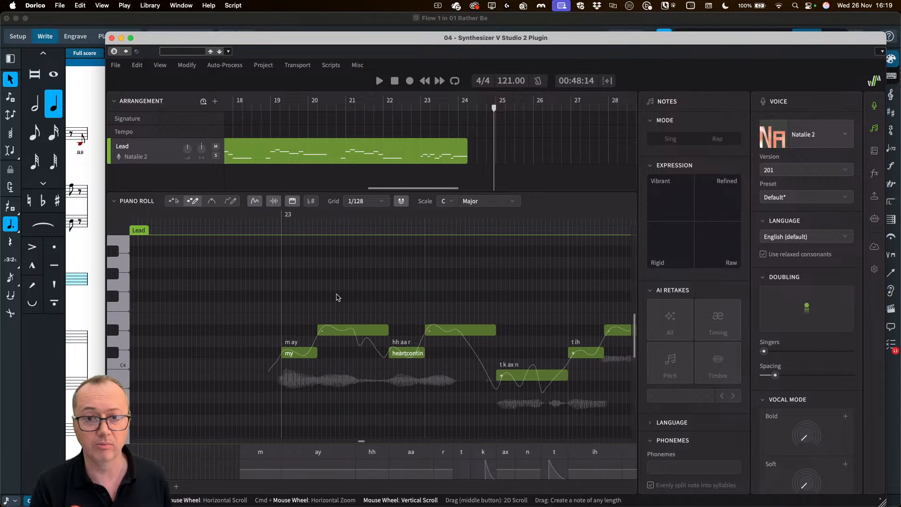
scroll(336, 298, left, 10)
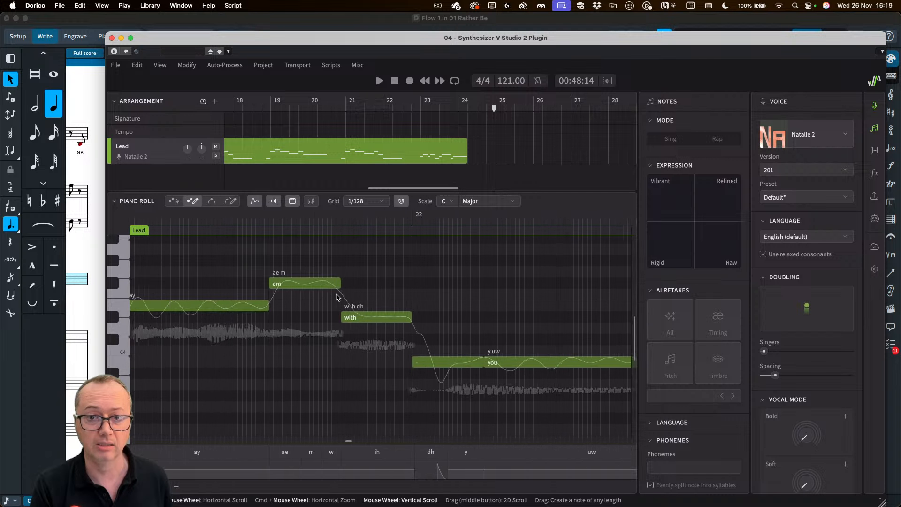
scroll(337, 298, left, 10)
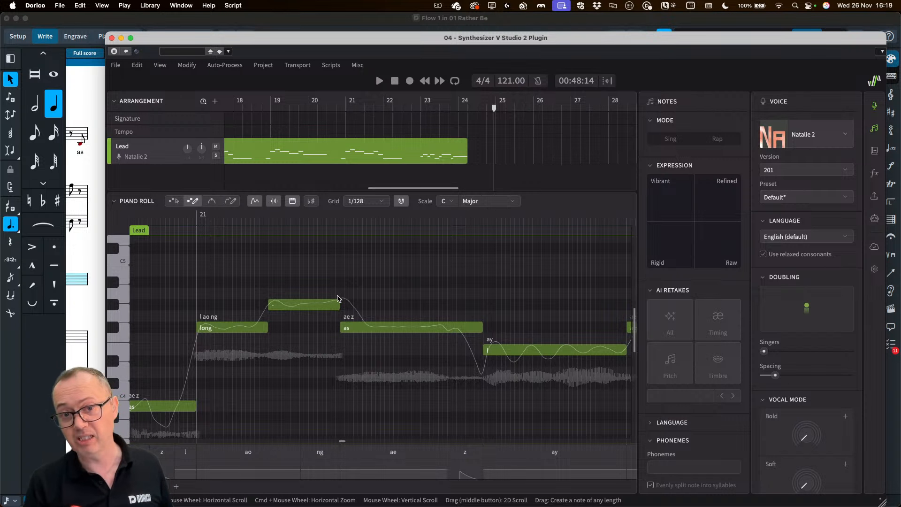
scroll(338, 299, left, 5)
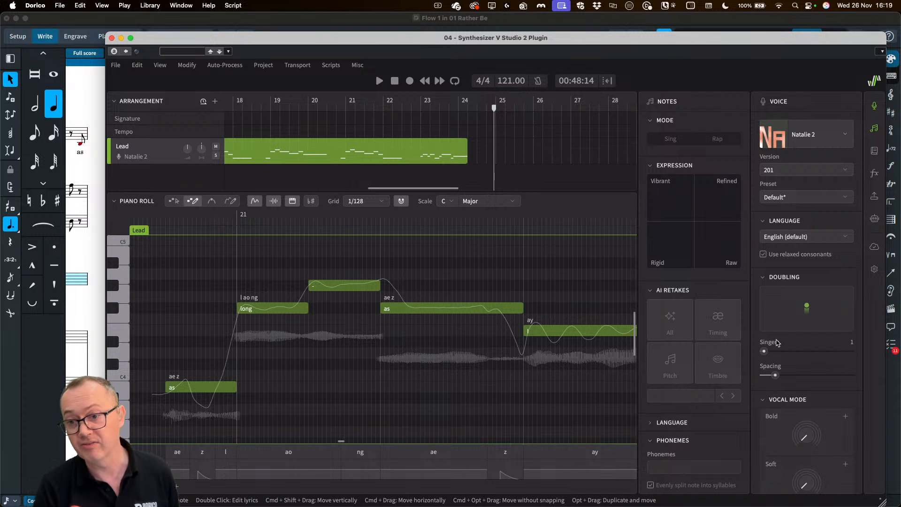
Step: Set the voice's Warm vocal mode to about 90% and its Soulful vocal mode to about 105%
scroll(777, 343, down, 8)
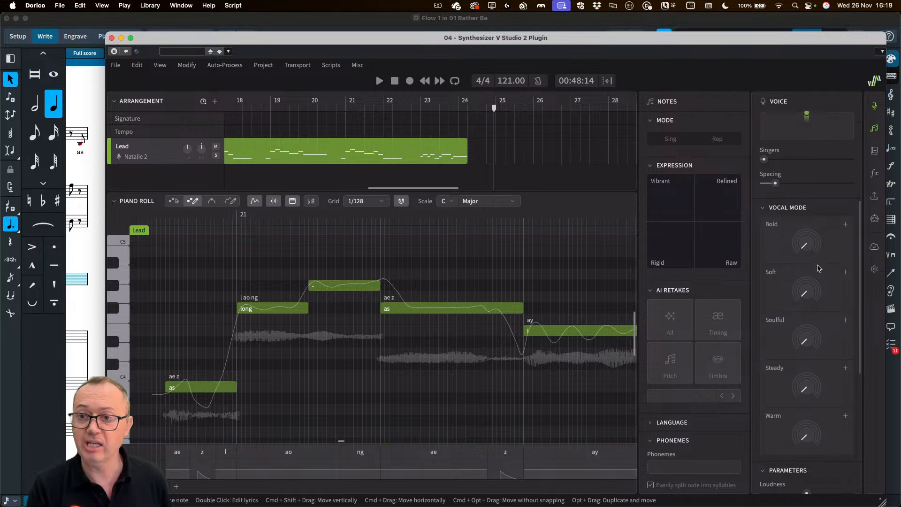
scroll(818, 269, down, 3)
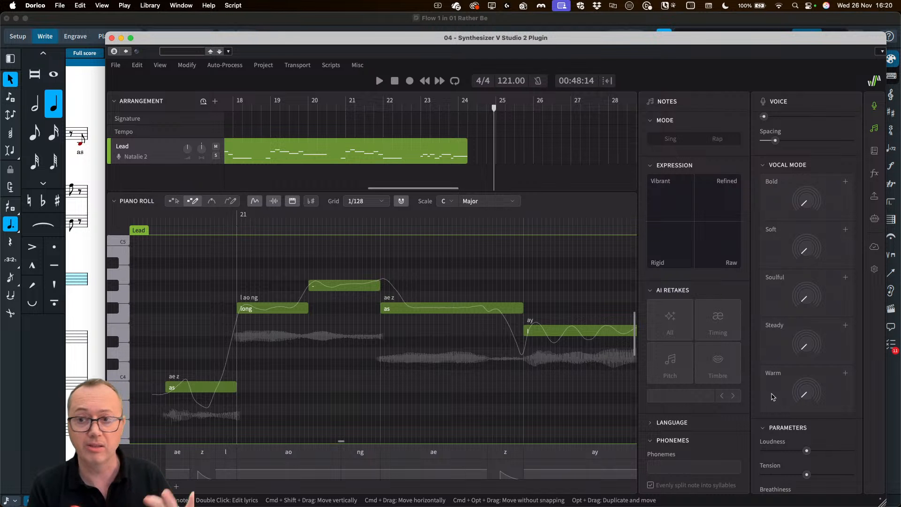
mouse_move(806, 395)
drag(806, 396, 801, 352)
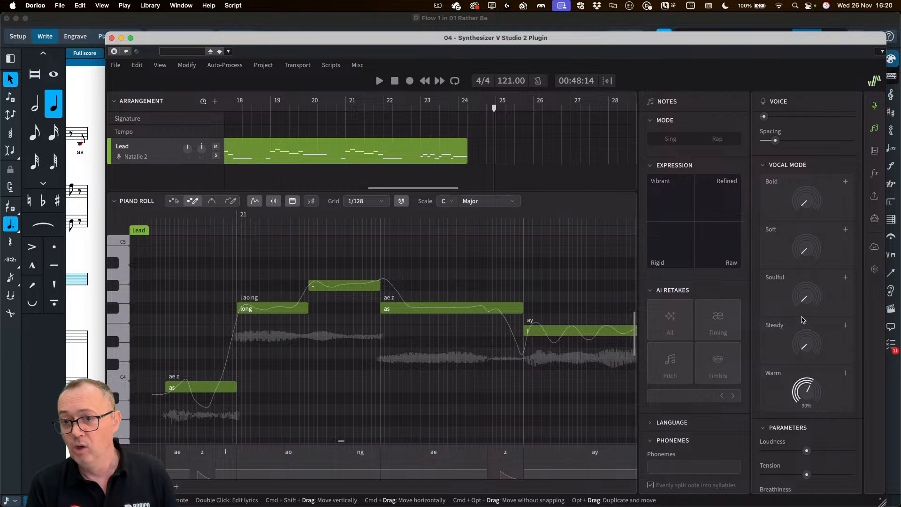
mouse_move(800, 295)
drag(800, 294, 796, 258)
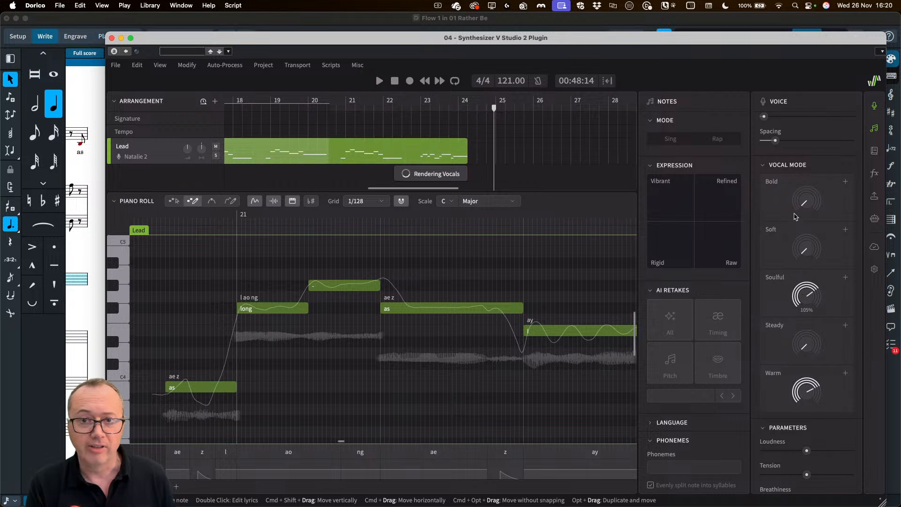
Step: Audition the Lead vocal from just before bar 5 and again from just before bar 9, pausing after each passage
scroll(341, 121, left, 2)
scroll(342, 121, left, 15)
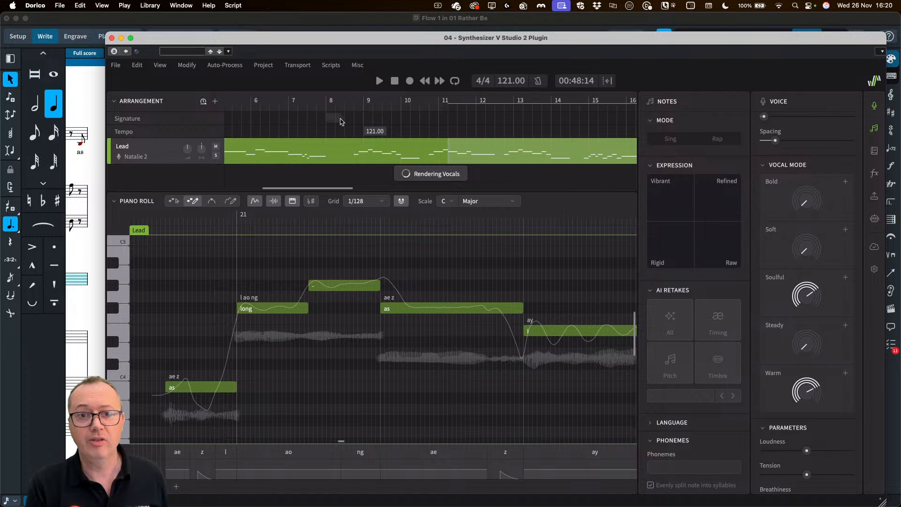
click(350, 102)
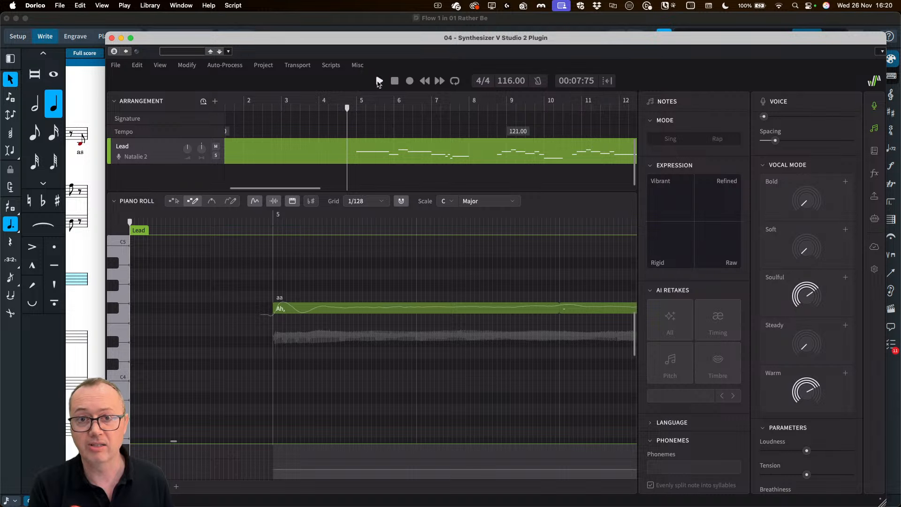
click(379, 81)
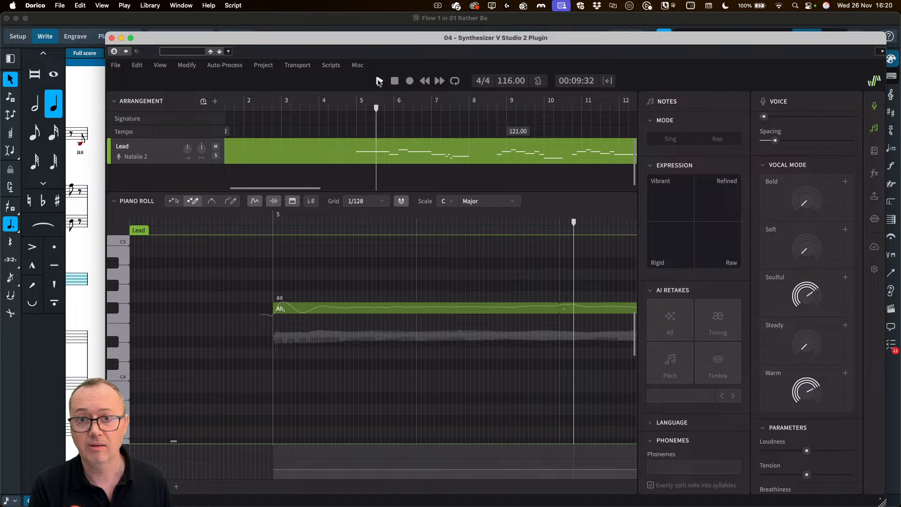
click(379, 81)
click(498, 109)
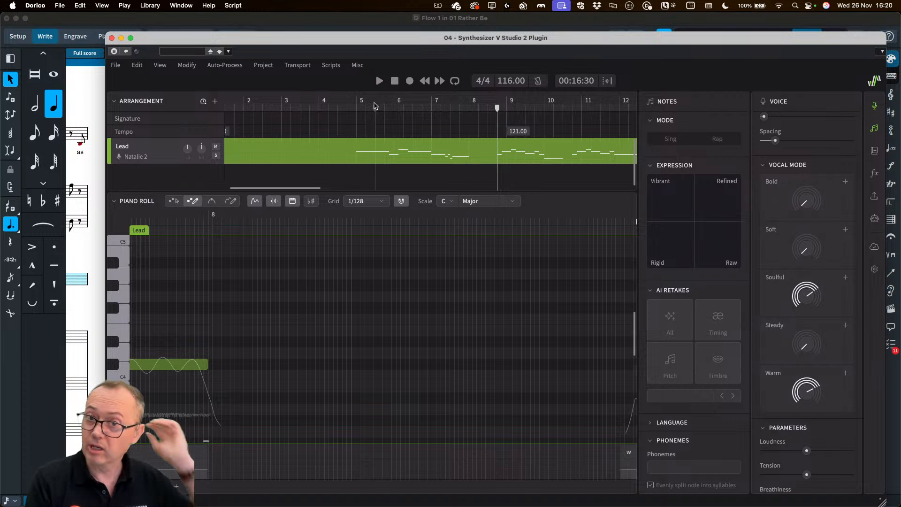
click(380, 81)
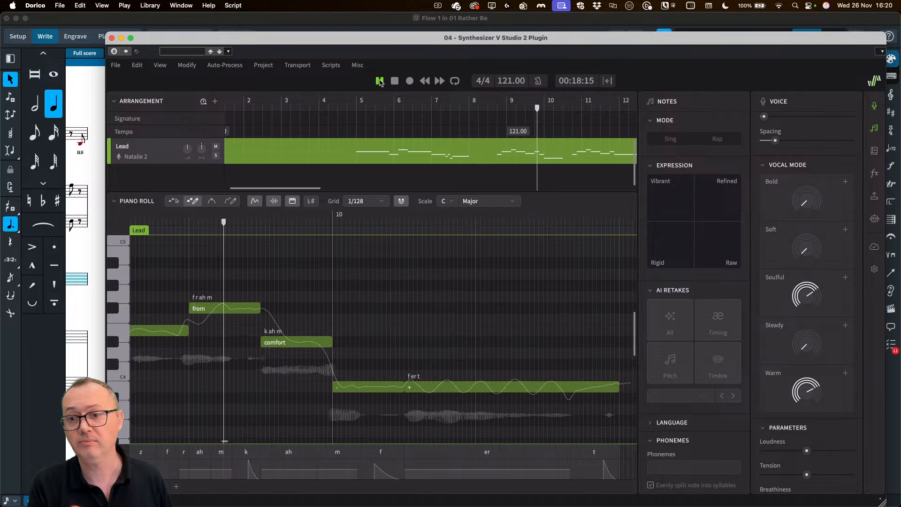
click(380, 82)
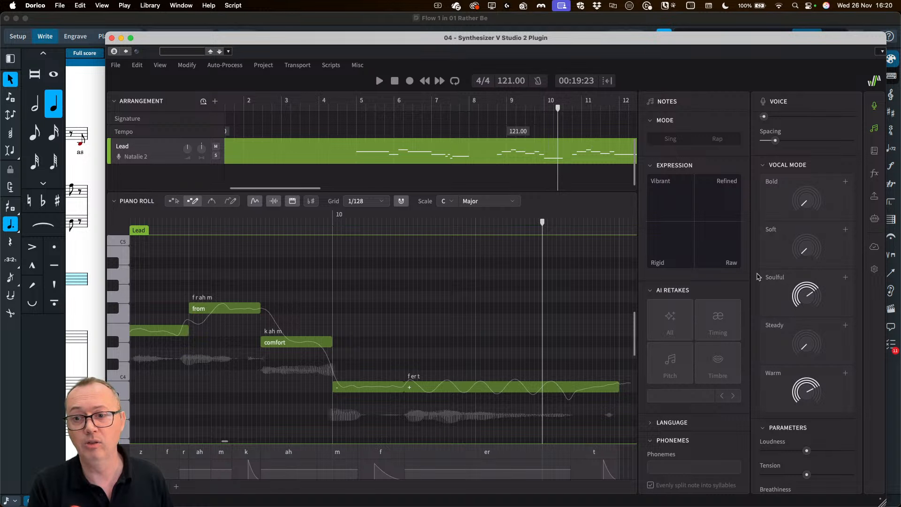
Step: Look over the Natalie 2 voice settings and the list of available voices, and close the list without changing the voice
mouse_move(796, 245)
scroll(797, 252, up, 10)
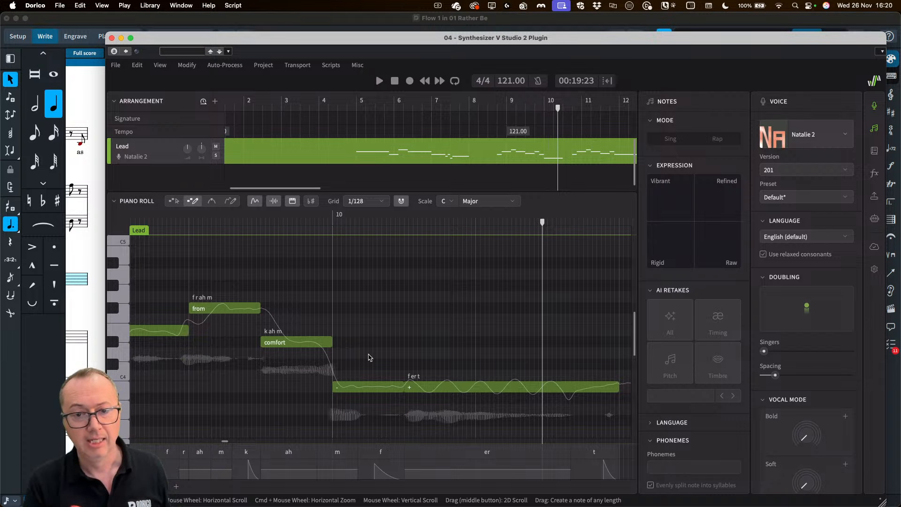
scroll(369, 357, left, 10)
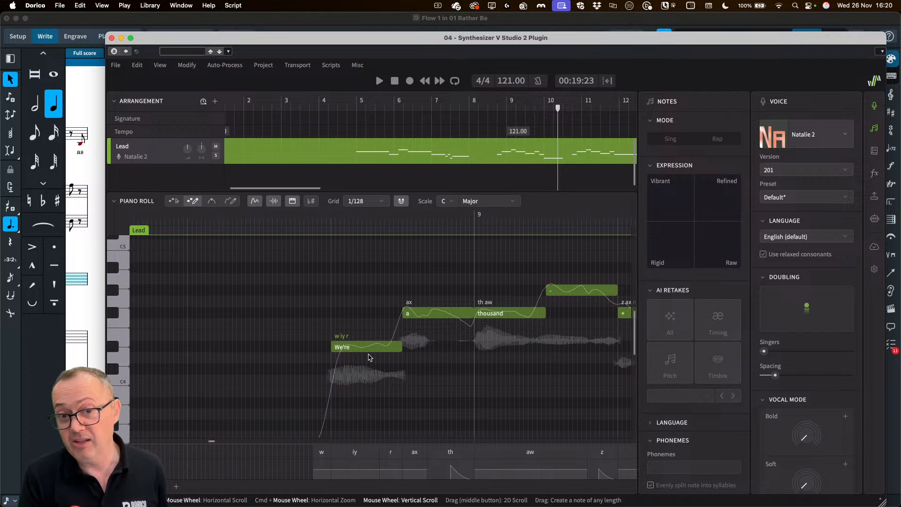
scroll(369, 357, right, 5)
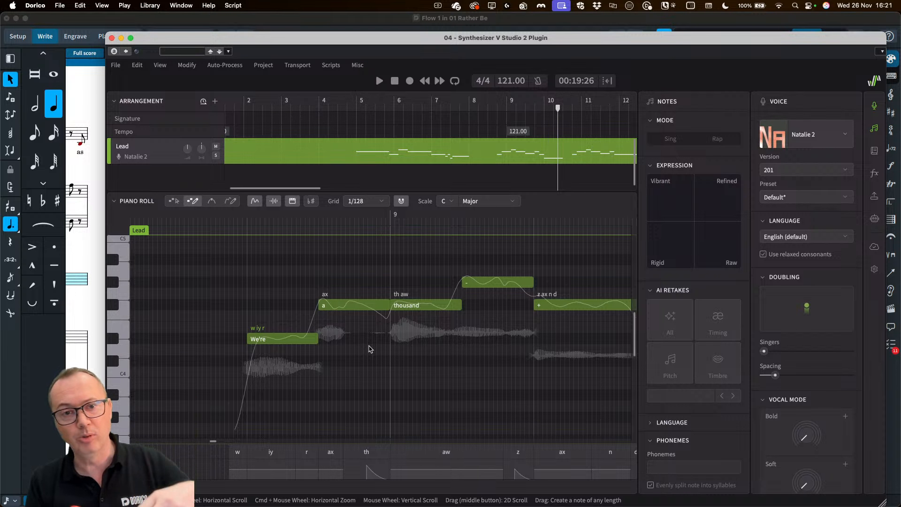
click(135, 157)
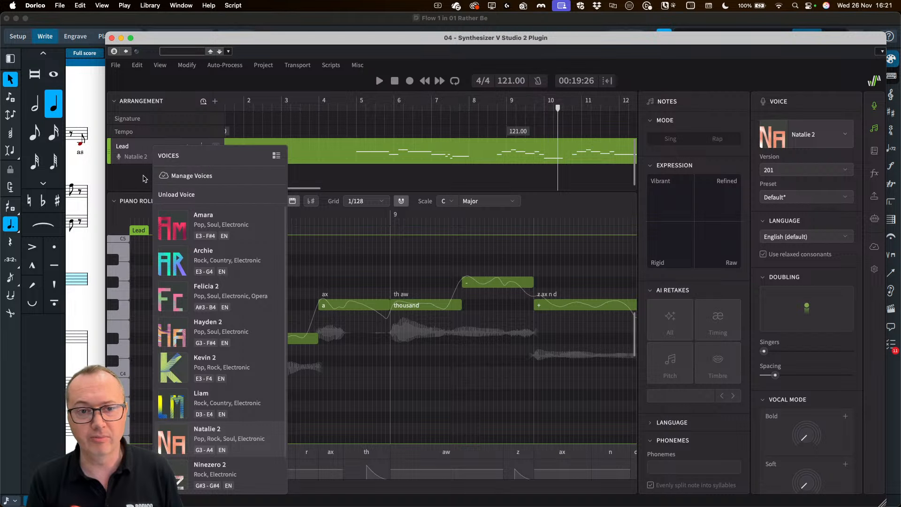
click(144, 178)
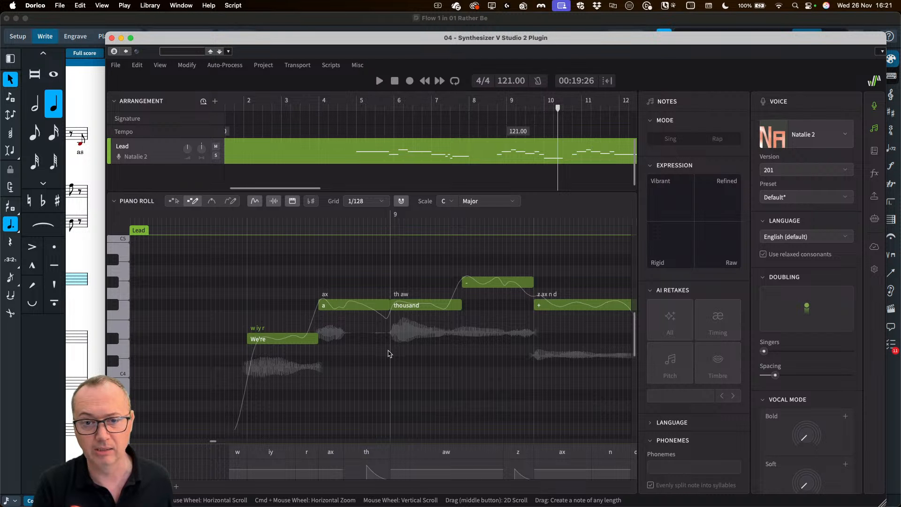
Step: Play back the words "from comfort" leading into bar 10 and stop playback
drag(271, 220, 233, 220)
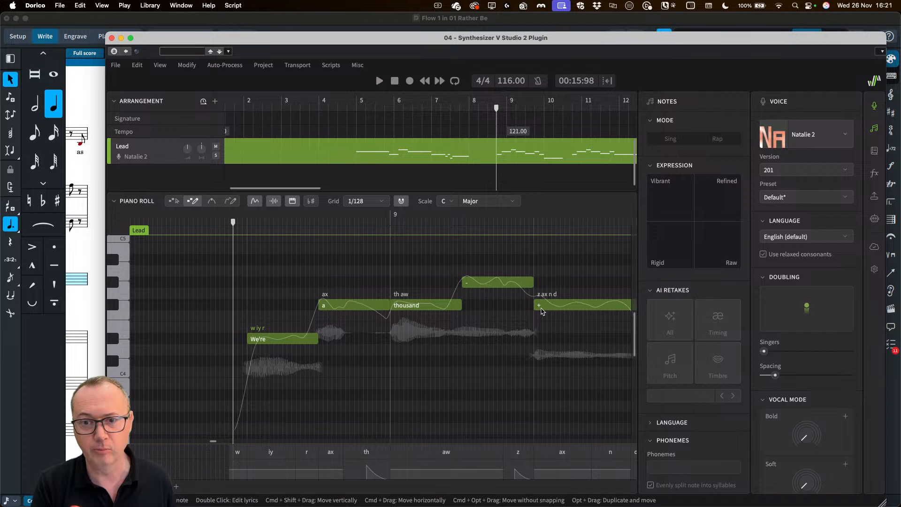
scroll(476, 346, right, 10)
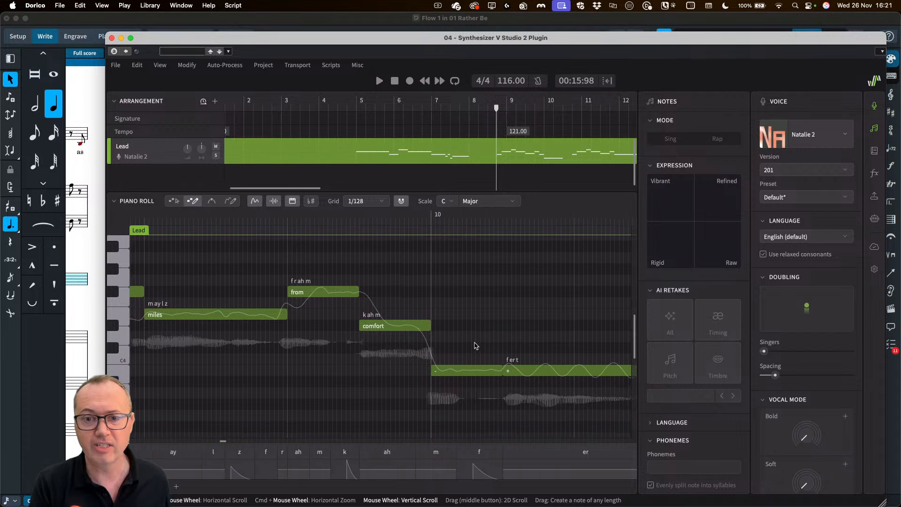
scroll(476, 346, right, 1)
click(257, 223)
key(space)
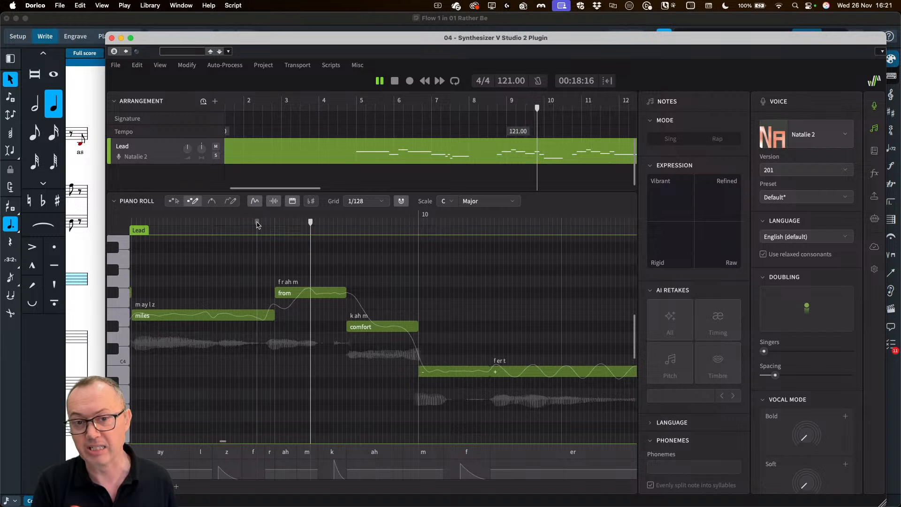
key(space)
Step: Generate four AI pitch retakes for all three notes of the word "comfort" around bar 10
scroll(414, 335, left, 4)
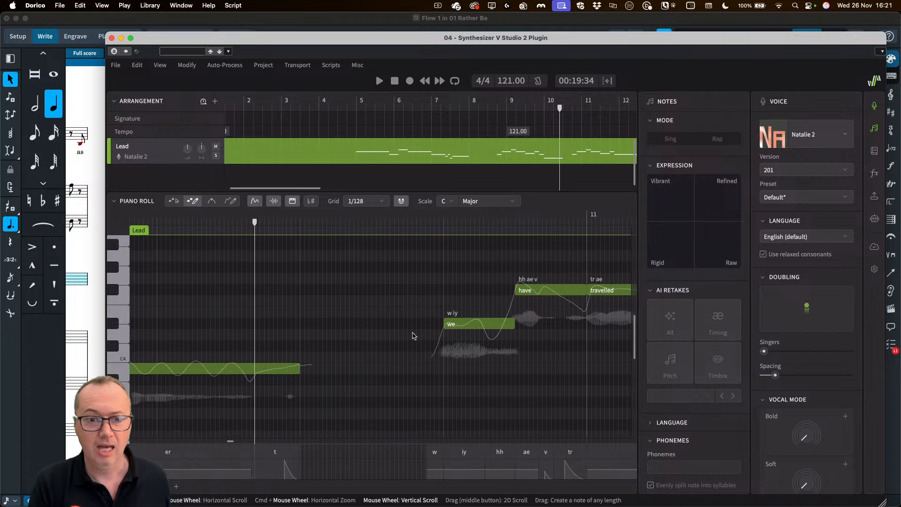
scroll(414, 335, left, 5)
click(370, 367)
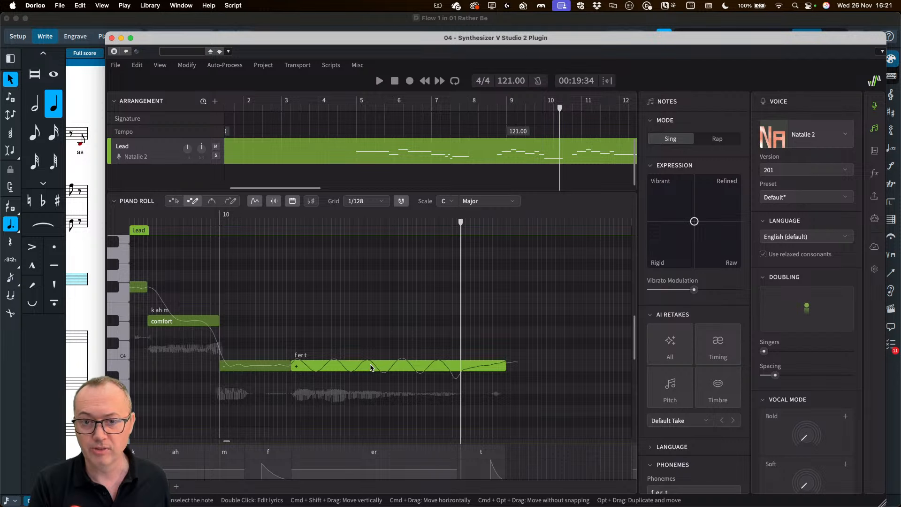
scroll(373, 368, down, 1)
scroll(373, 368, left, 1)
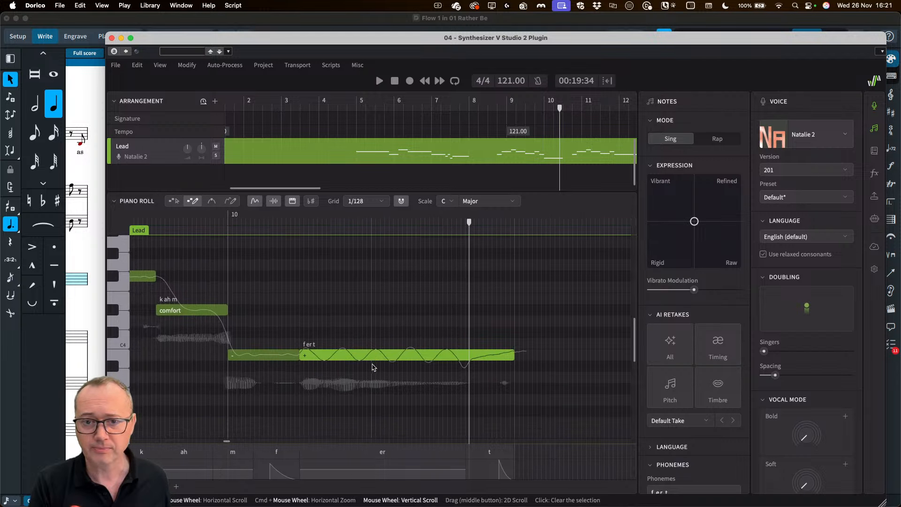
click(199, 306)
click(273, 350)
click(330, 352)
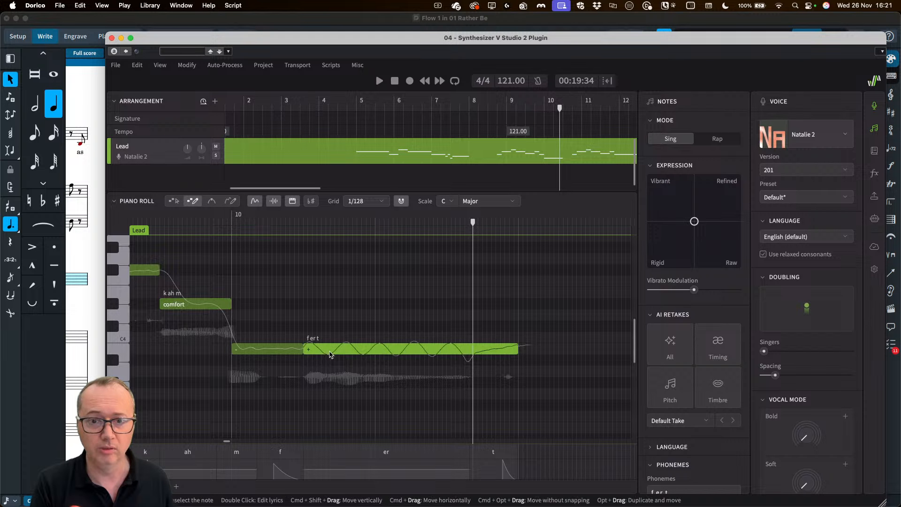
click(204, 308)
click(256, 349)
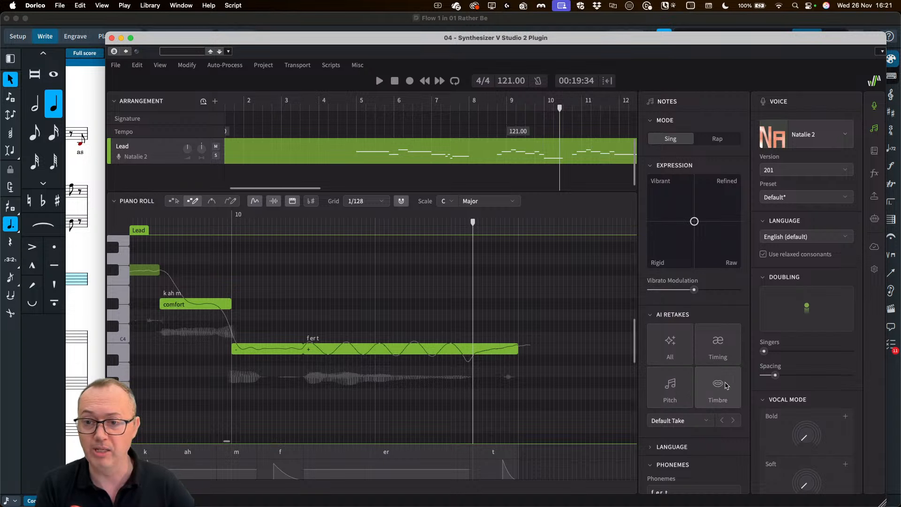
click(671, 386)
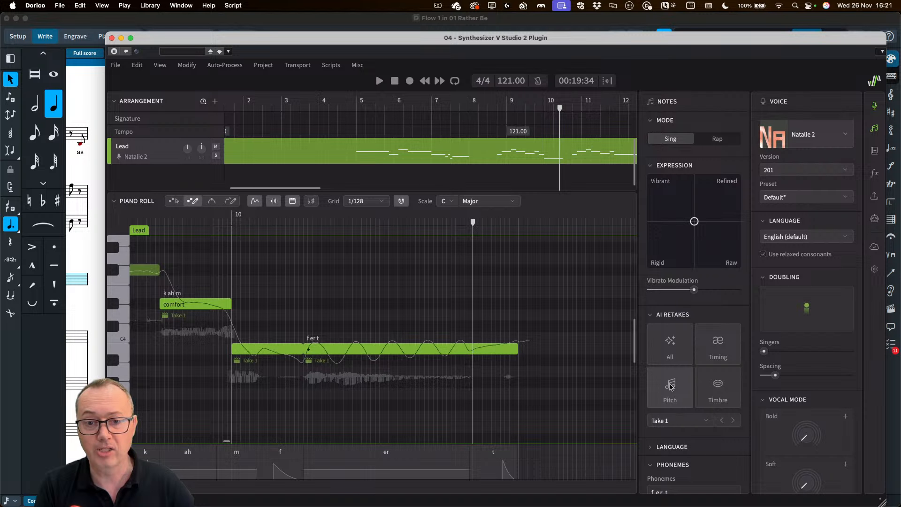
click(670, 389)
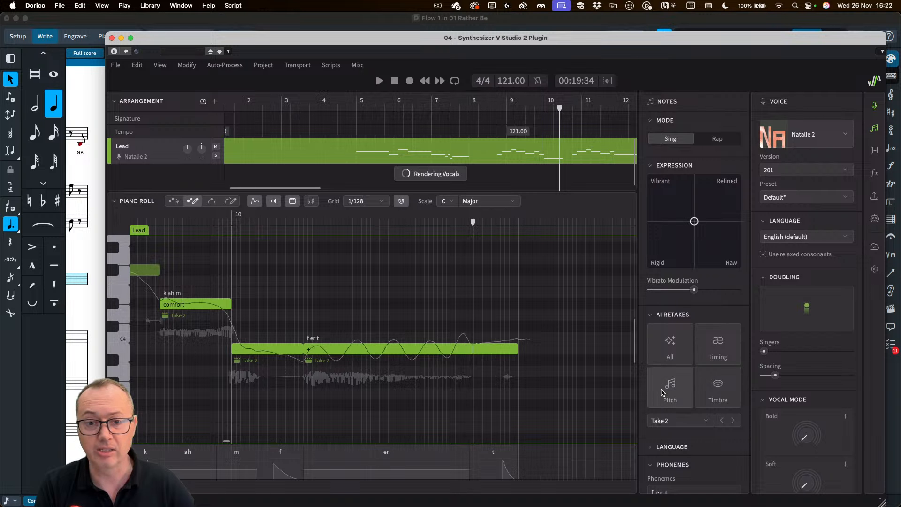
click(671, 390)
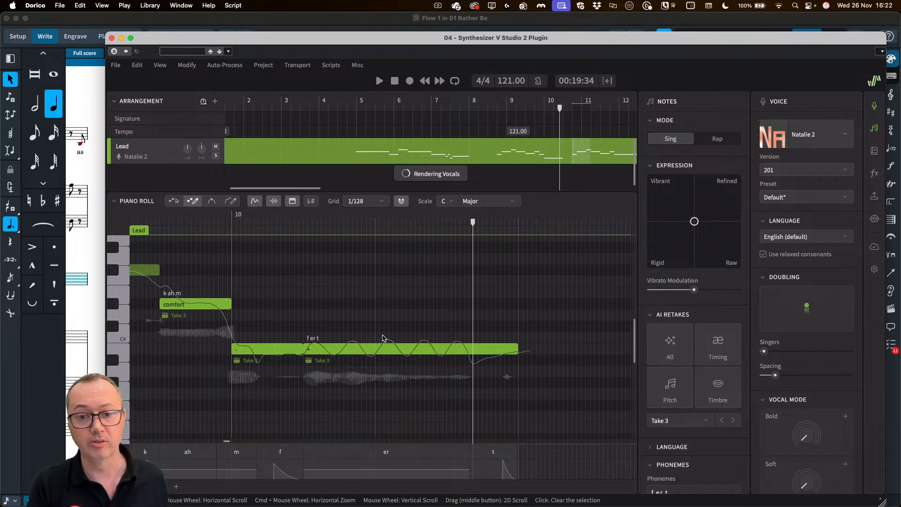
scroll(376, 329, left, 3)
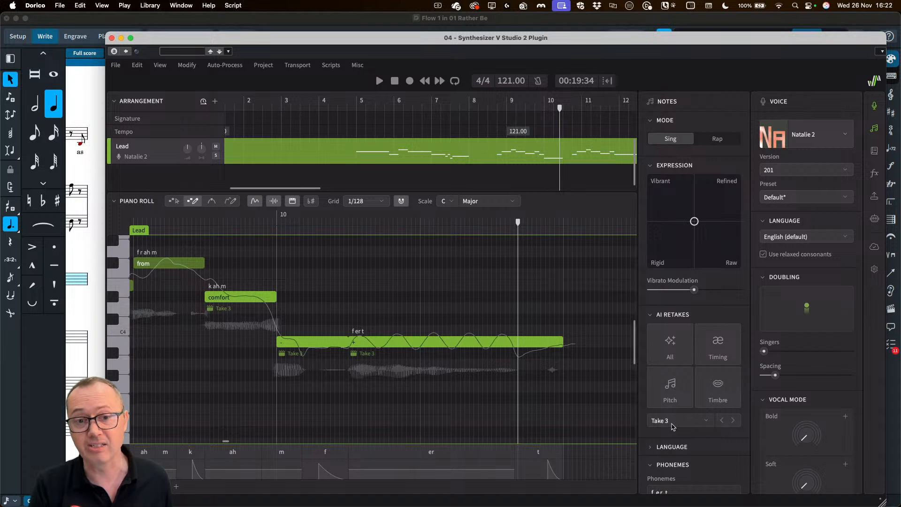
click(671, 388)
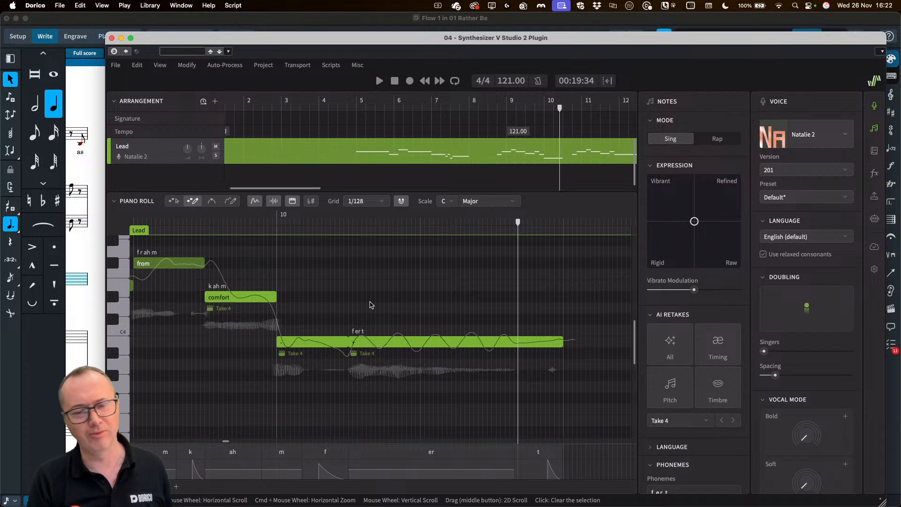
Step: Play the phrase from just before "from" to hear the active pitch take on "comfort"
scroll(370, 305, down, 2)
scroll(370, 305, left, 3)
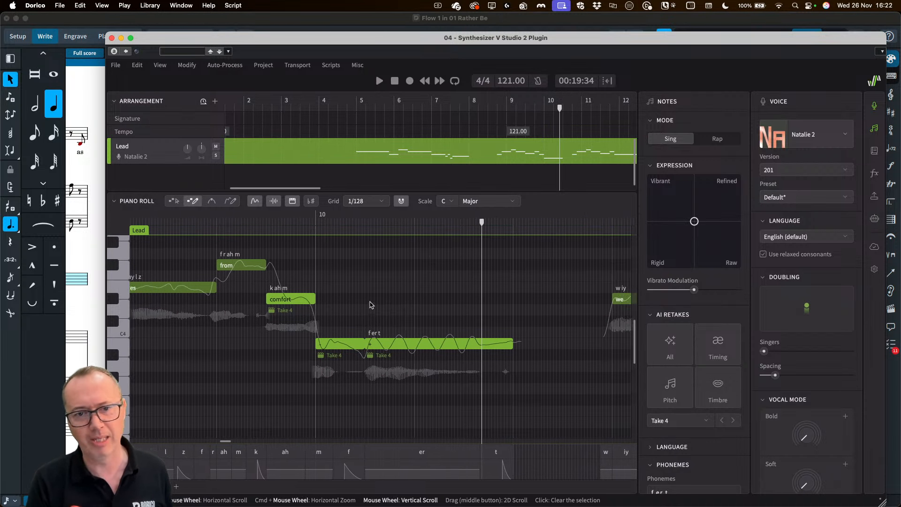
click(228, 223)
key(space)
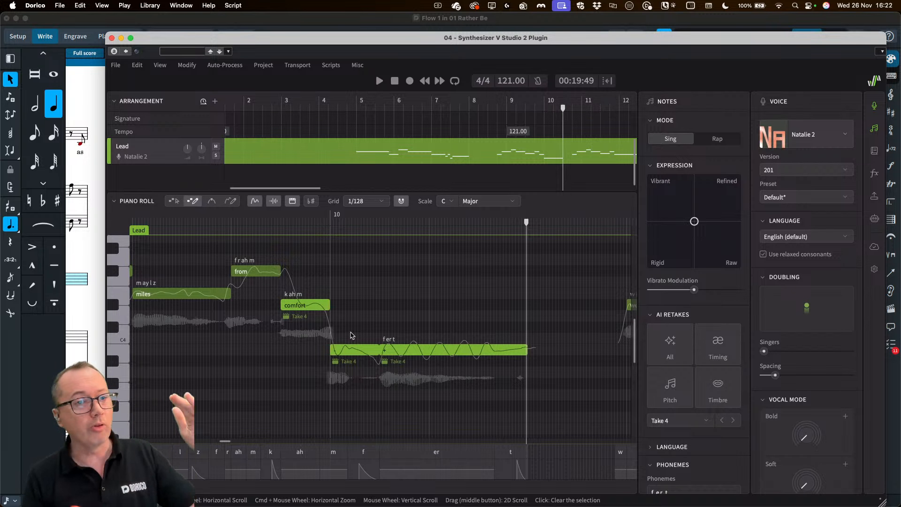
Step: Generate two AI pitch retakes for the final note of "travelled" in bar 11, keeping Take 2 after reviewing the take list
scroll(470, 331, right, 10)
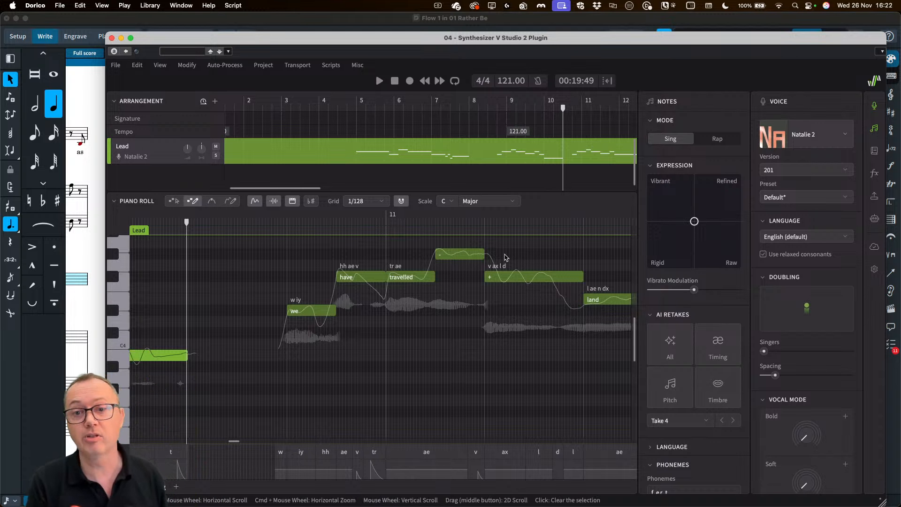
scroll(498, 286, right, 3)
click(498, 286)
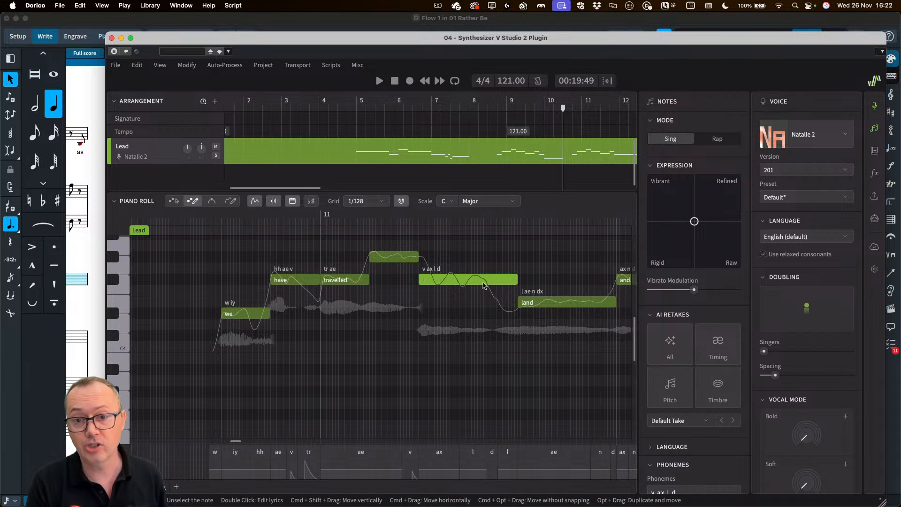
click(670, 392)
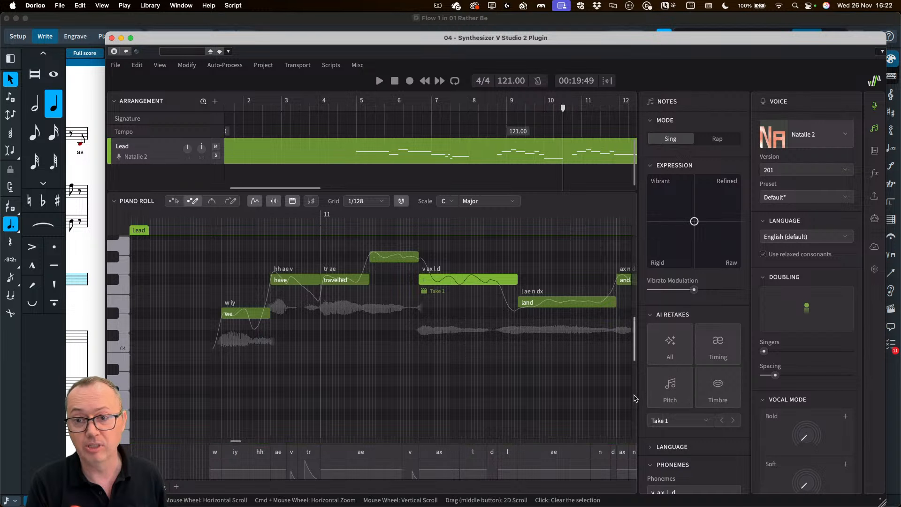
click(670, 392)
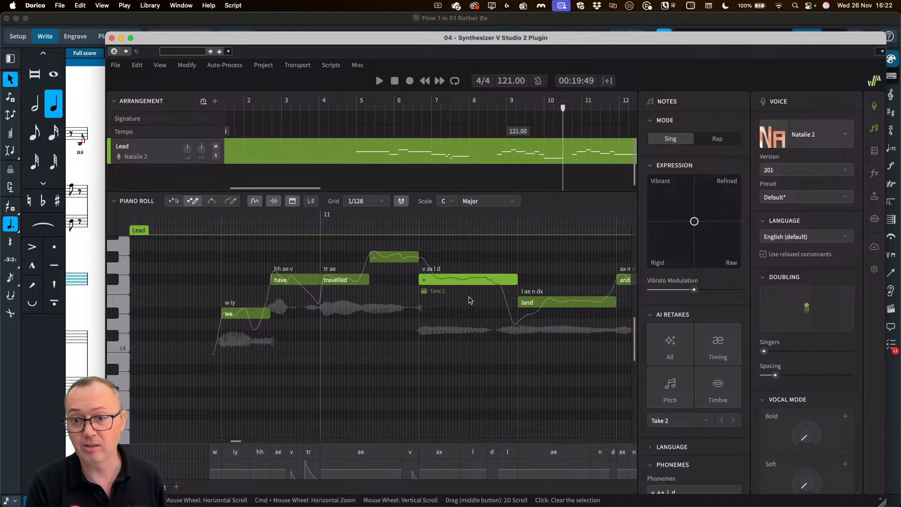
click(674, 421)
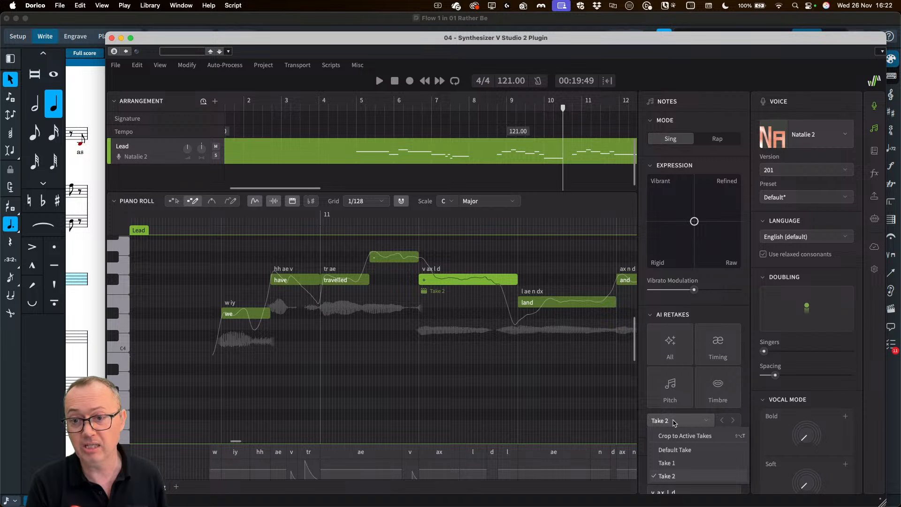
click(631, 405)
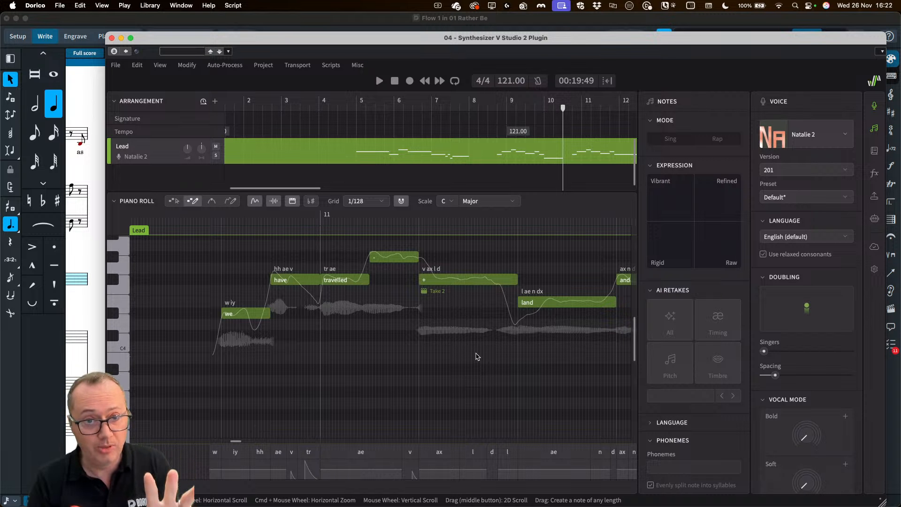
Step: Bring up the freehand pitch-curve drawing tool to view the editable curve, and return to the note-drawing tool
click(231, 202)
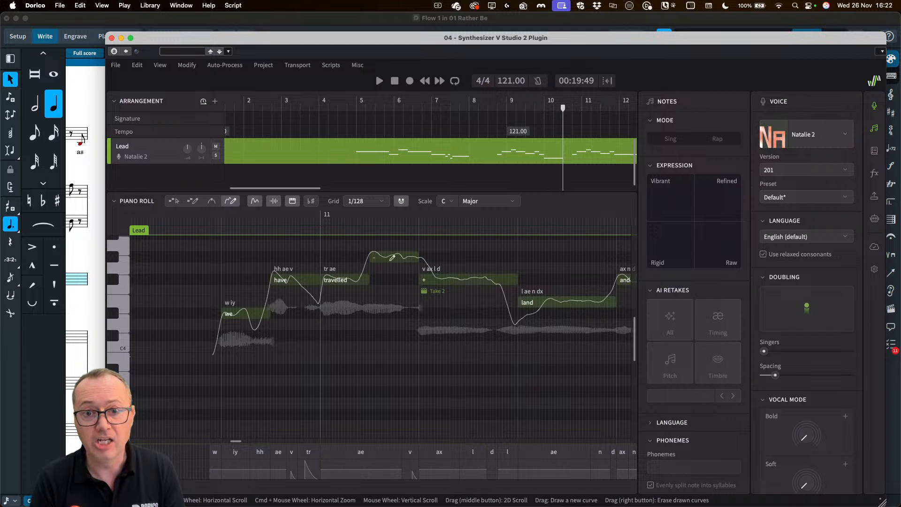
click(196, 202)
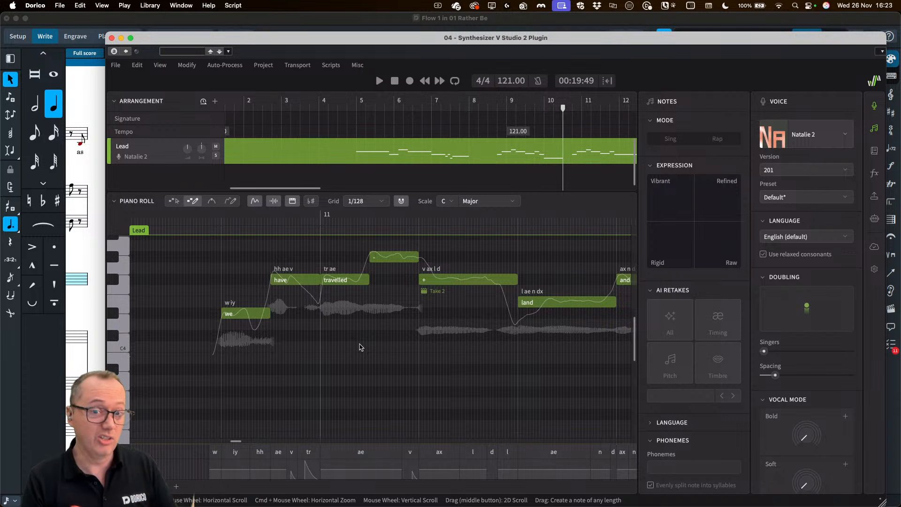
scroll(371, 351, left, 5)
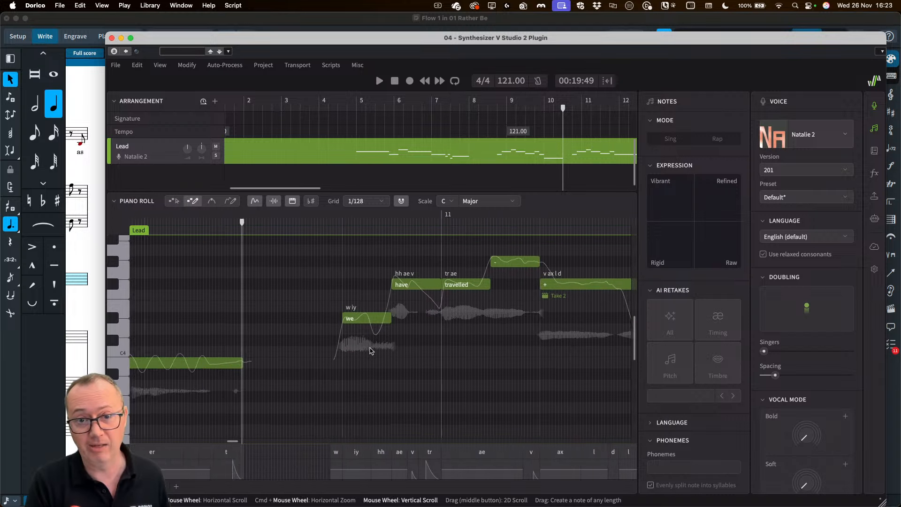
Step: Turn off relaxed consonants for the Natalie 2 voice on the Lead track
scroll(371, 351, left, 12)
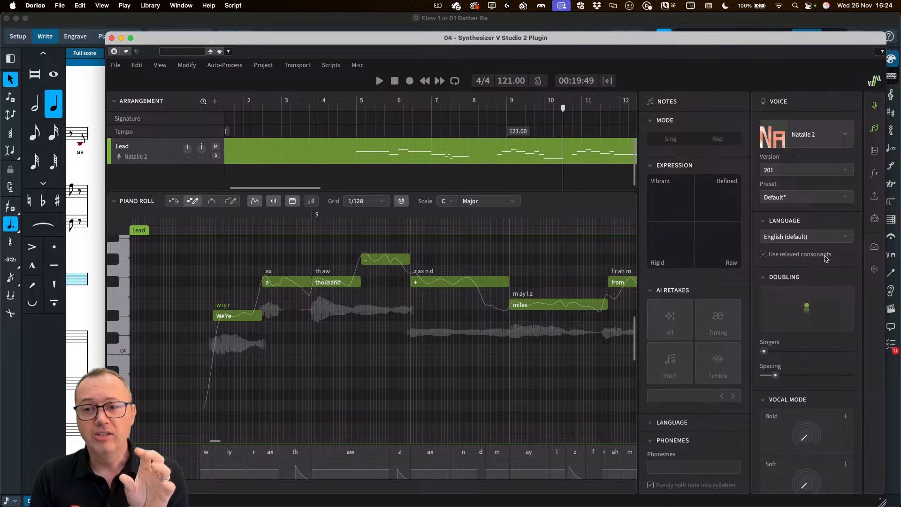
click(776, 256)
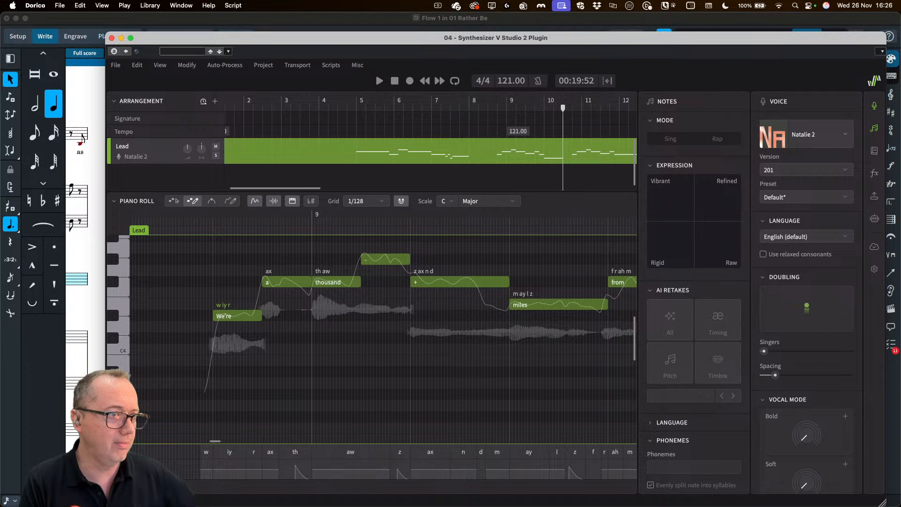
Step: Switch to Dorico's Hark the Herald project and look through the Choir w/border layout from top to bottom
click(386, 21)
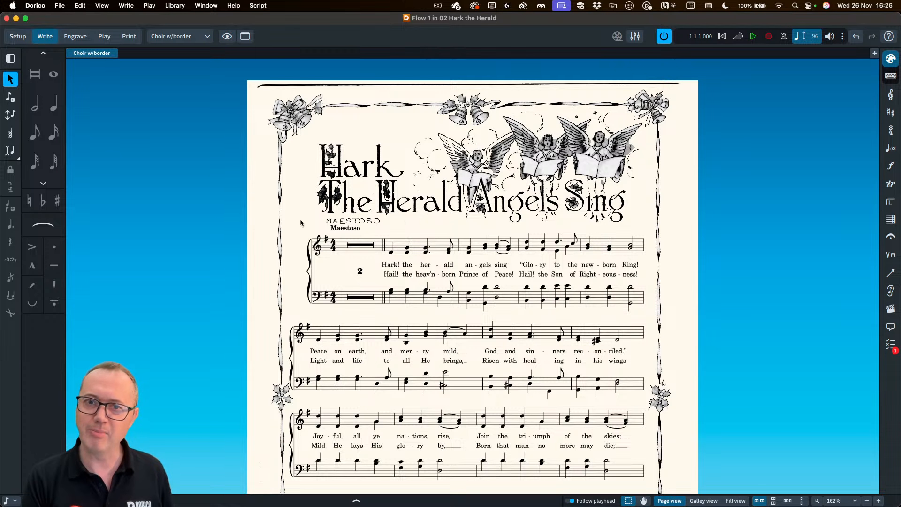
scroll(343, 176, down, 5)
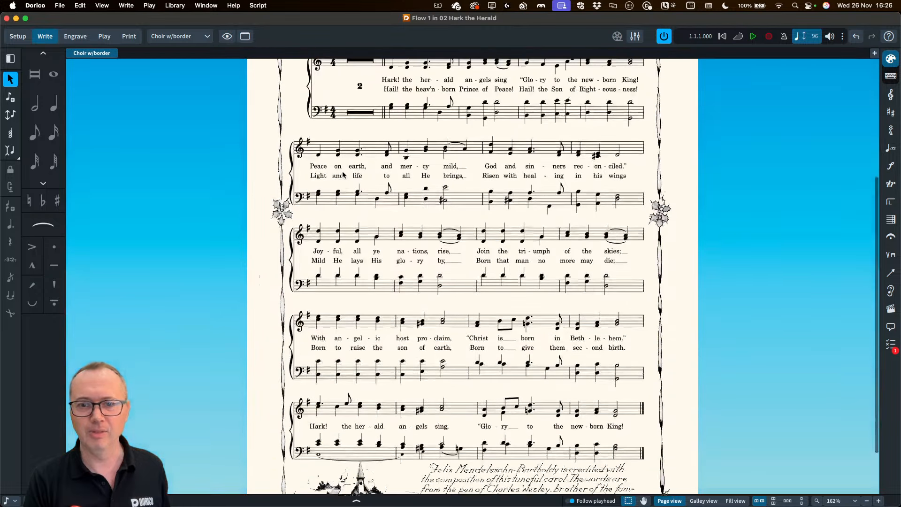
scroll(343, 175, down, 2)
scroll(343, 175, up, 7)
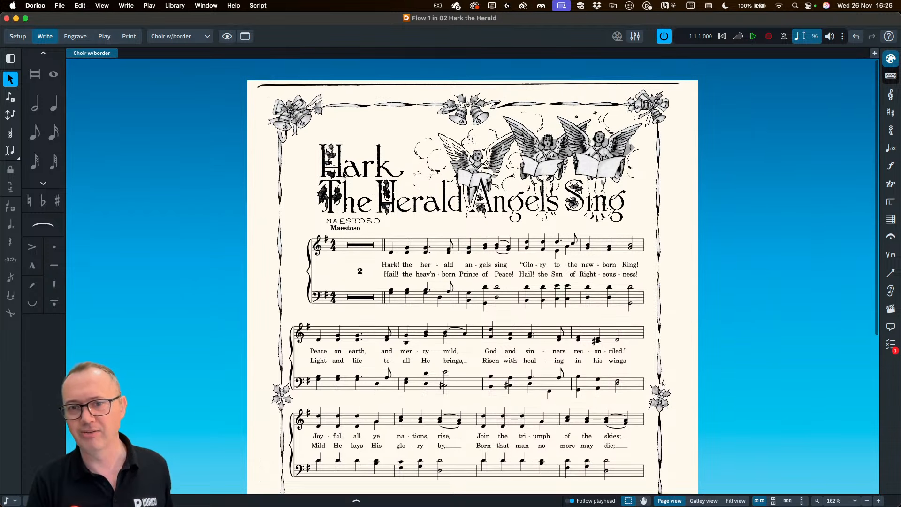
Step: Show the Full score layout of Hark the Herald and examine the opening piano and choir staves
click(172, 37)
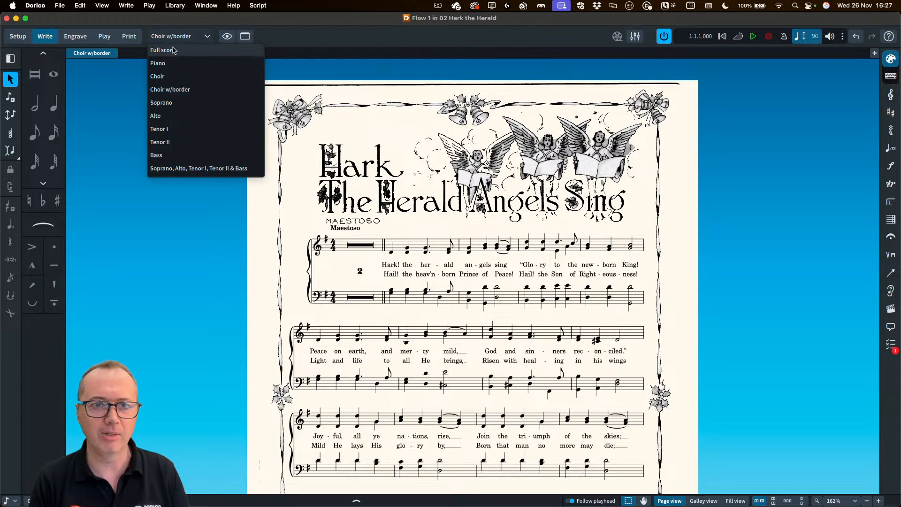
click(174, 50)
scroll(279, 187, up, 2)
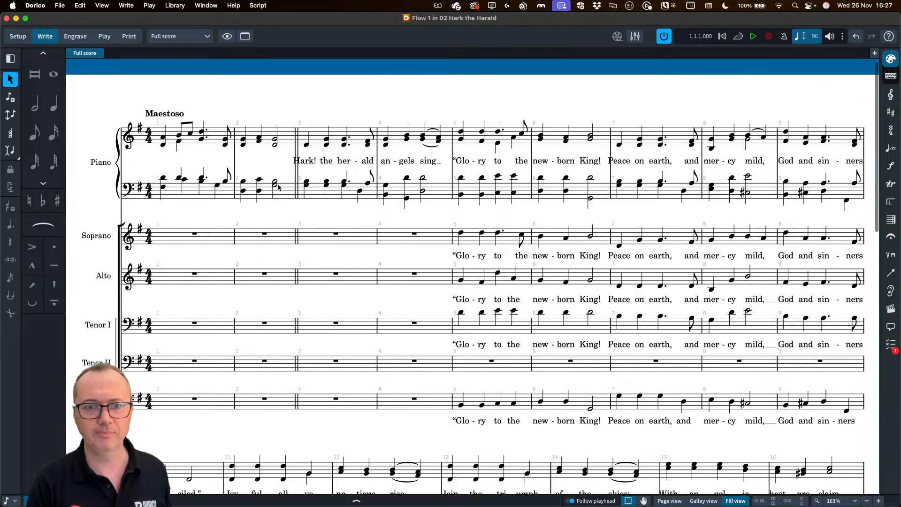
scroll(278, 187, up, 1)
scroll(340, 182, down, 1)
scroll(357, 206, down, 1)
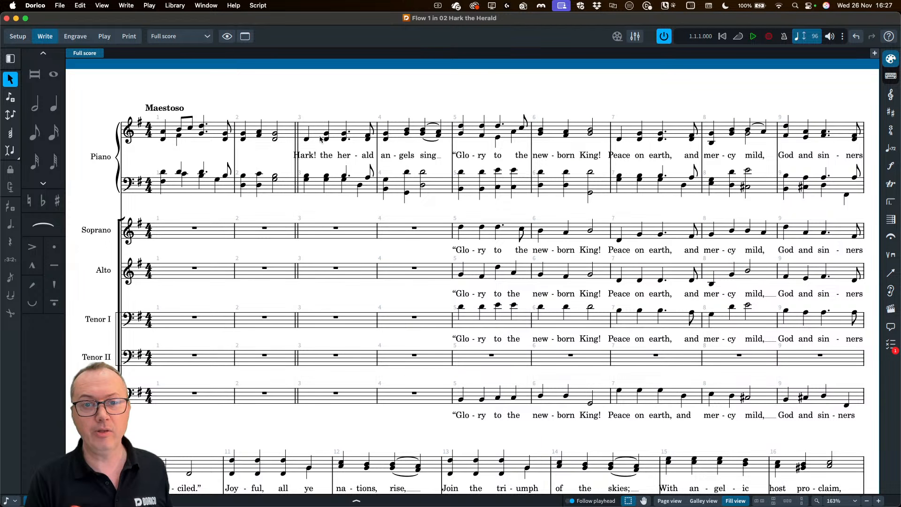
Step: Return to the Choir w/border layout and examine its opening systems and lyrics close up
click(180, 36)
click(178, 90)
scroll(417, 196, down, 3)
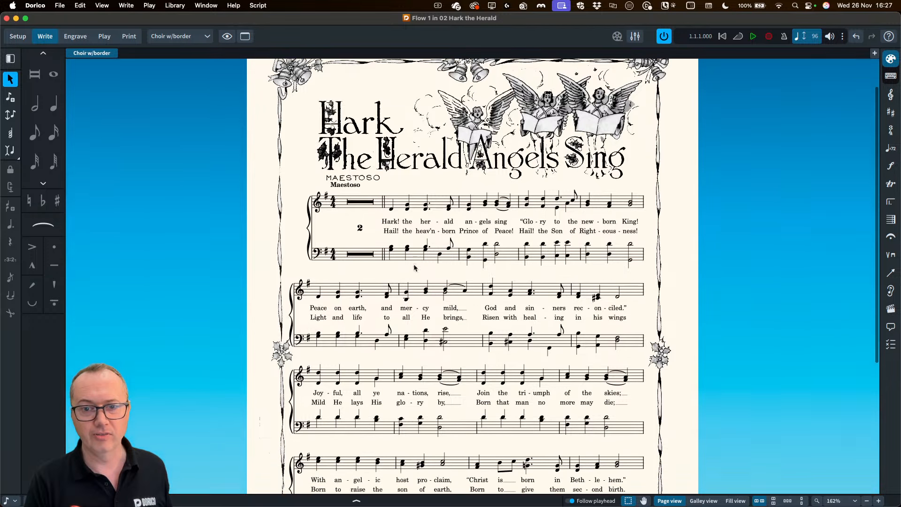
scroll(415, 199, up, 5)
scroll(376, 199, down, 2)
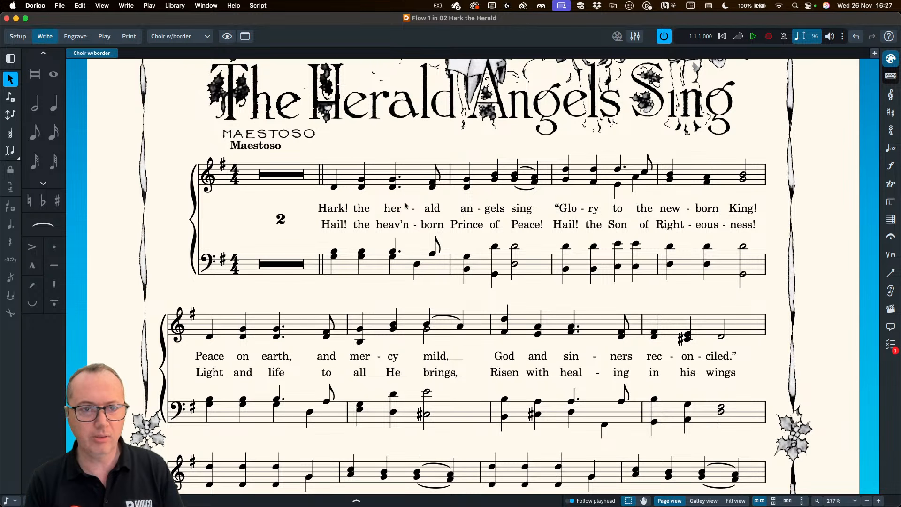
Step: Display the Full score layout, select the Soprano's bar 5 with its lyrics, and clear the selection
click(177, 37)
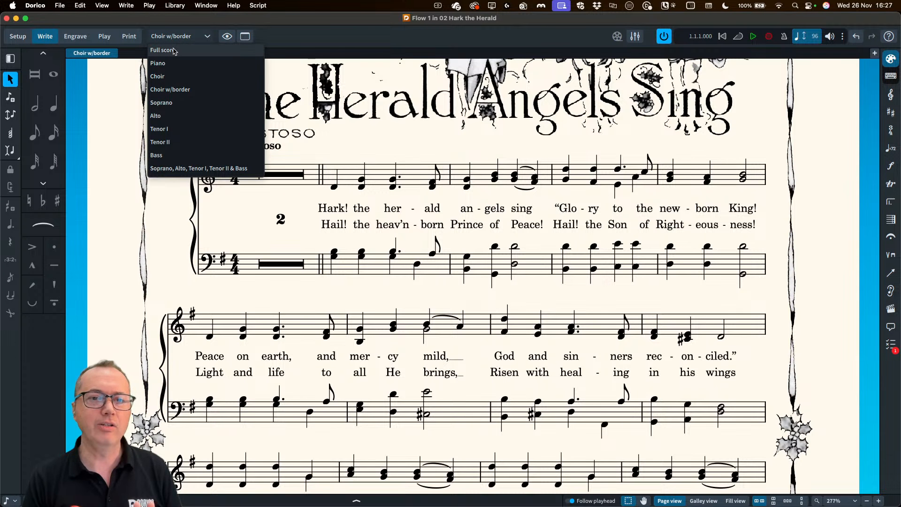
click(163, 49)
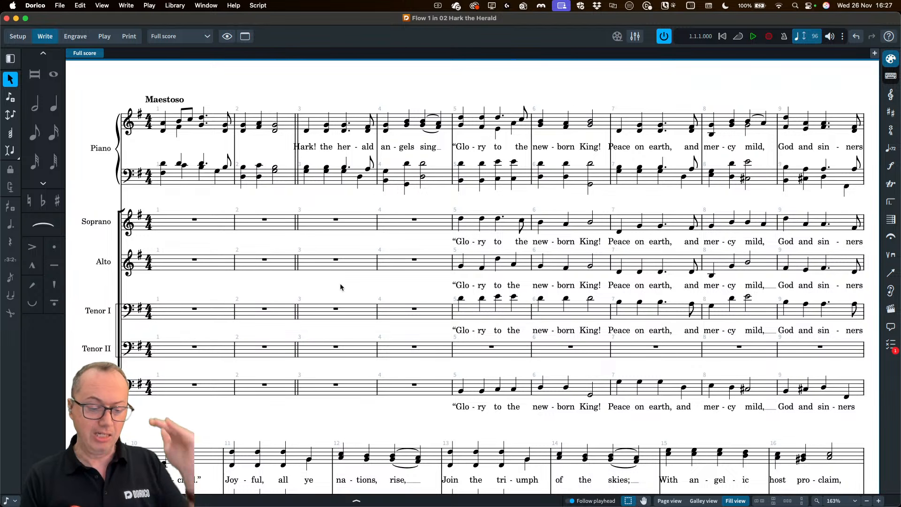
click(488, 225)
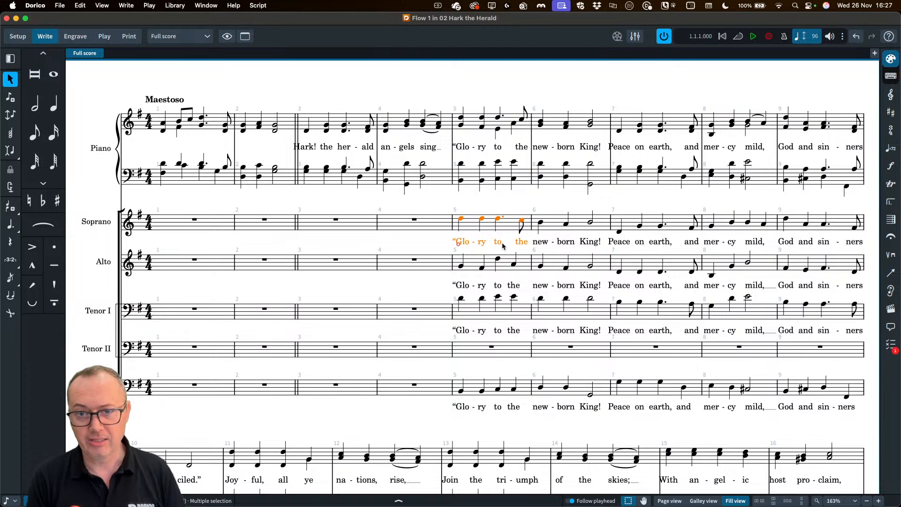
click(415, 242)
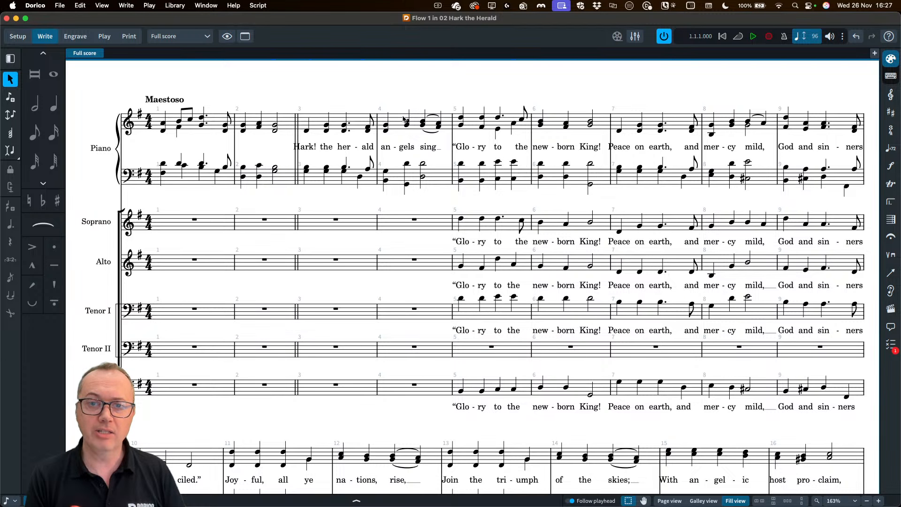
Step: Copy bars 3 and 4 of both piano staves and explode them onto the Soprano, Alto, Tenor I and Bass staves from bar 3
click(404, 119)
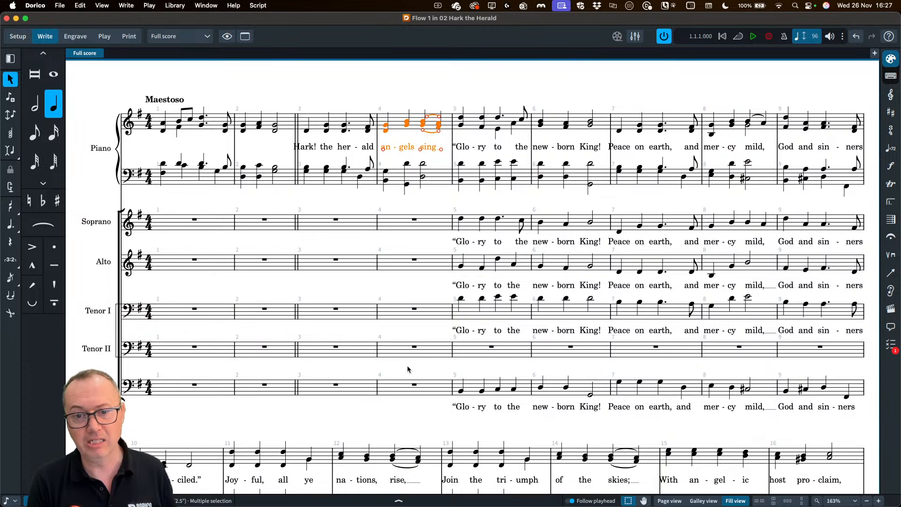
click(336, 124)
shift+click(412, 179)
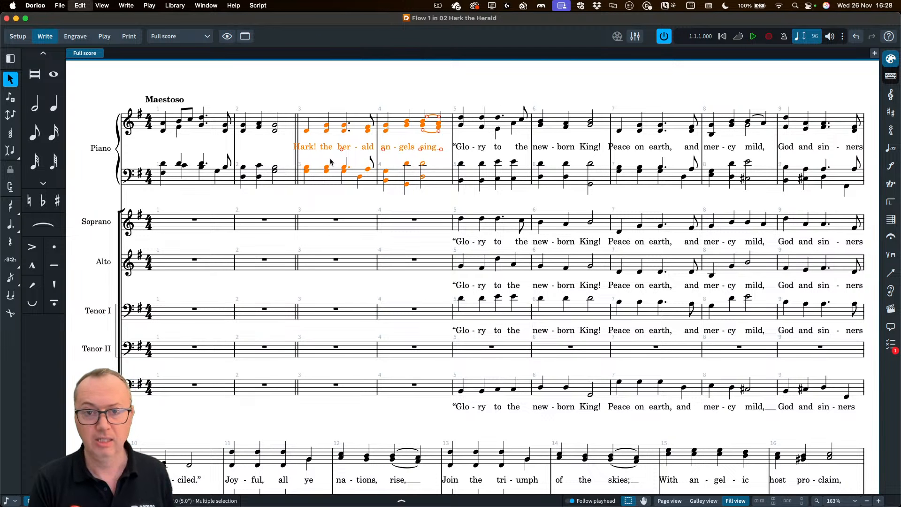
click(317, 223)
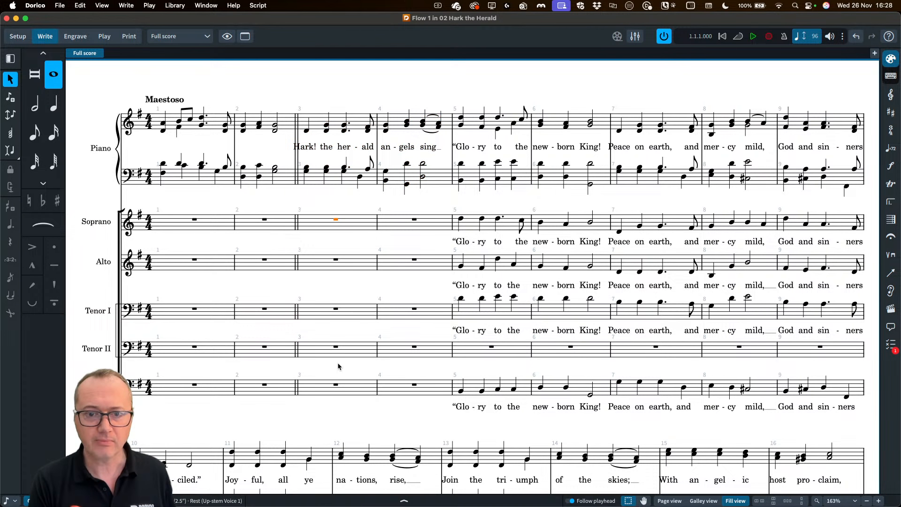
shift+click(319, 391)
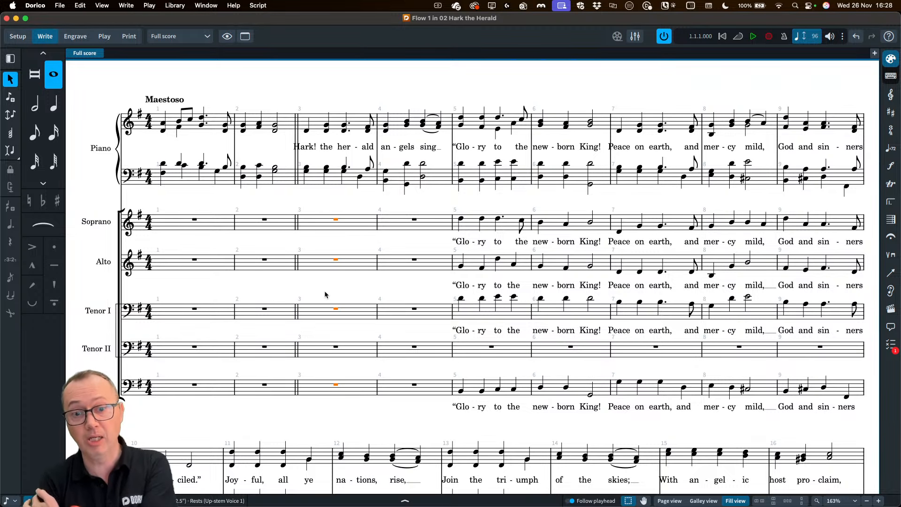
text(j)
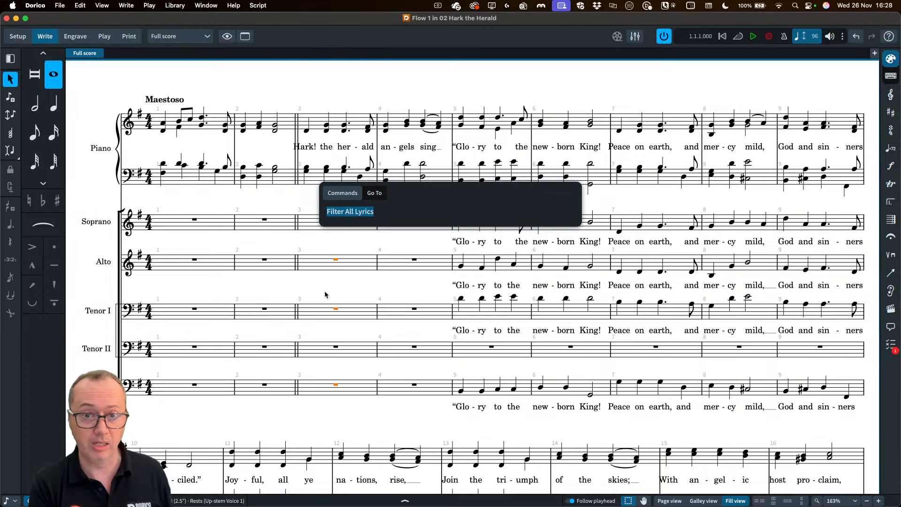
text(explo)
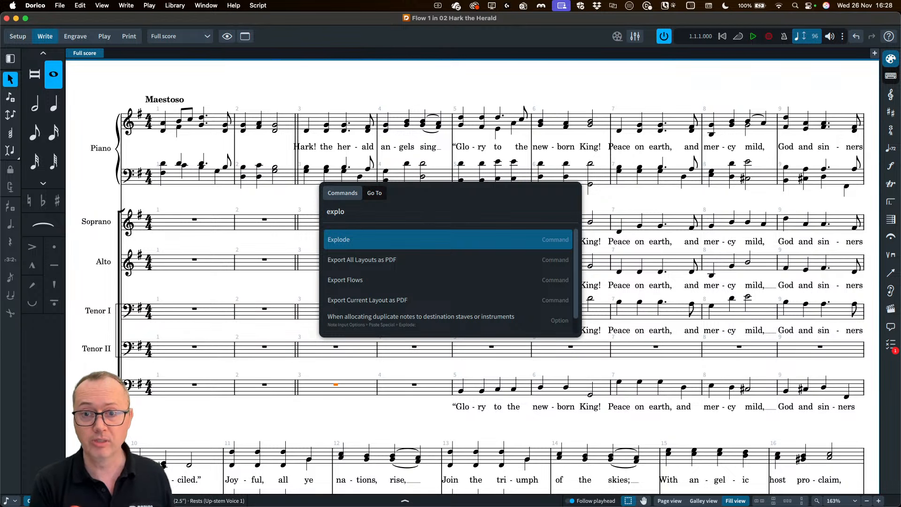
key(Return)
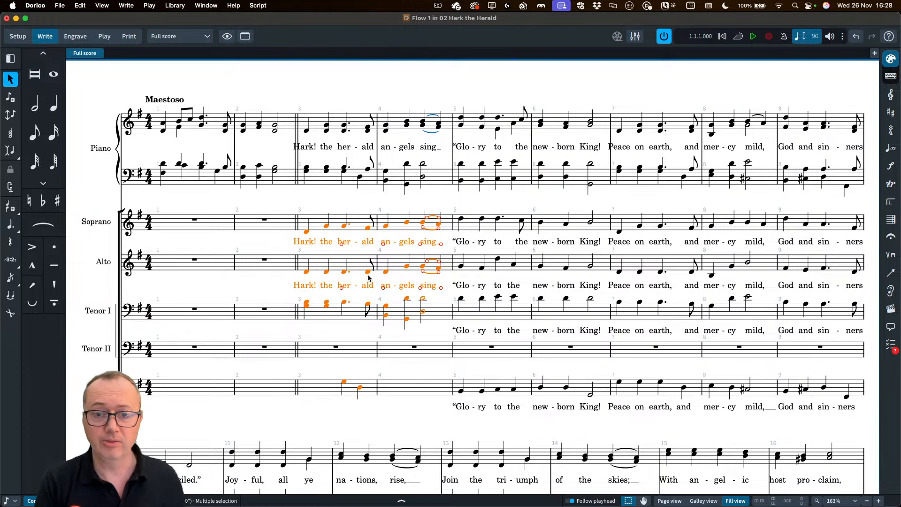
Step: Examine the chords and separate voices in bar 3 of the piano, comparing the first two beats with the rest of the bar
scroll(361, 300, up, 3)
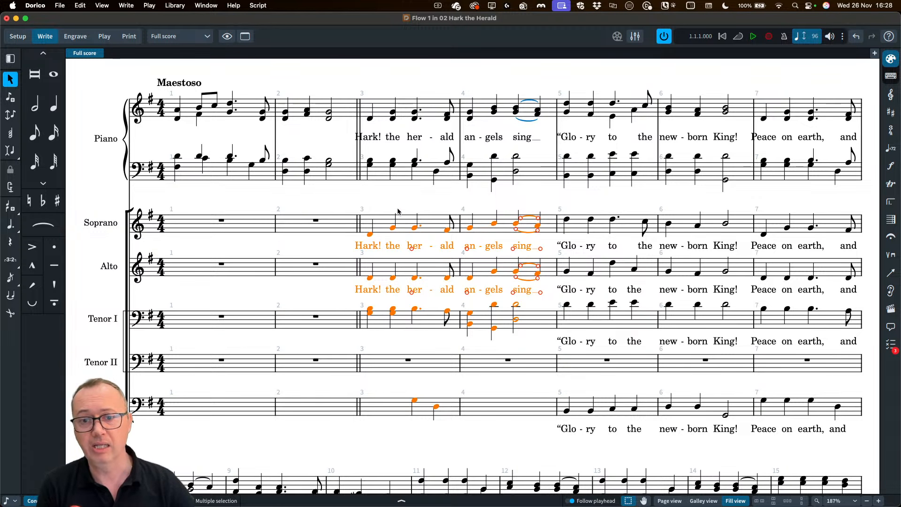
click(393, 162)
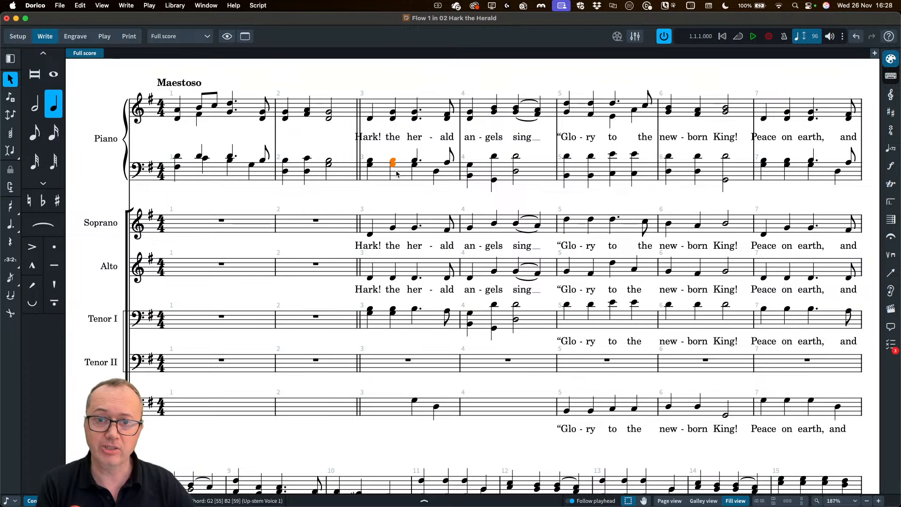
click(414, 164)
click(436, 172)
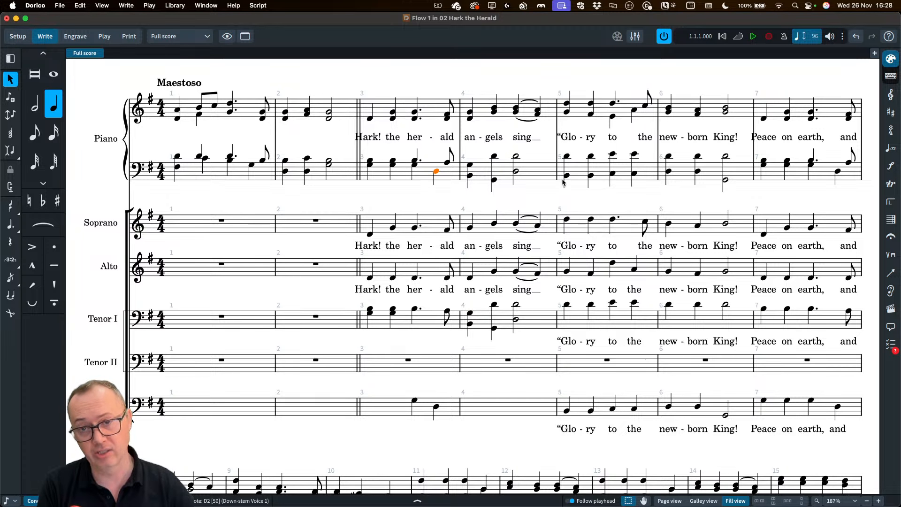
click(370, 118)
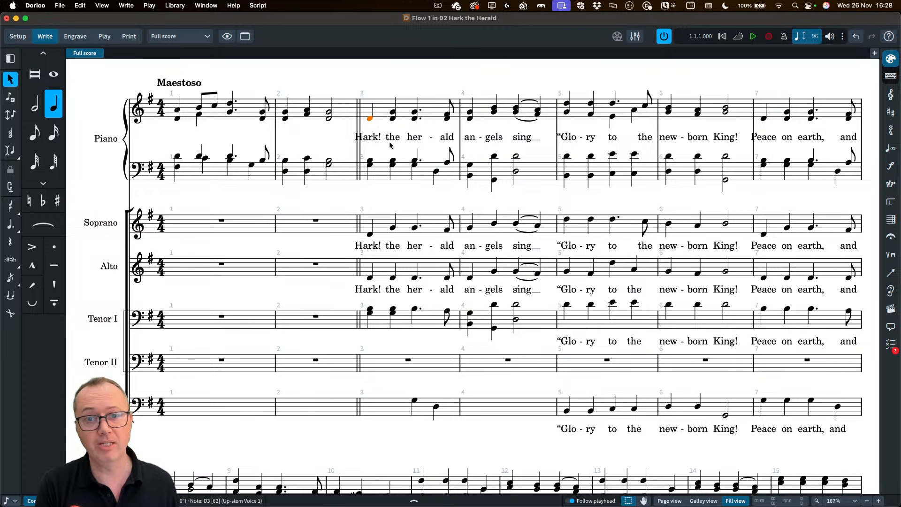
shift+click(393, 165)
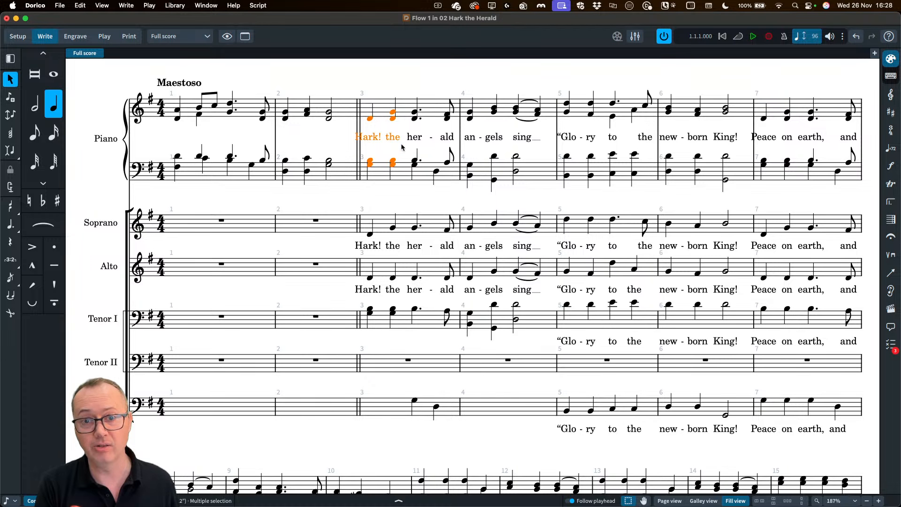
click(414, 113)
shift+click(446, 161)
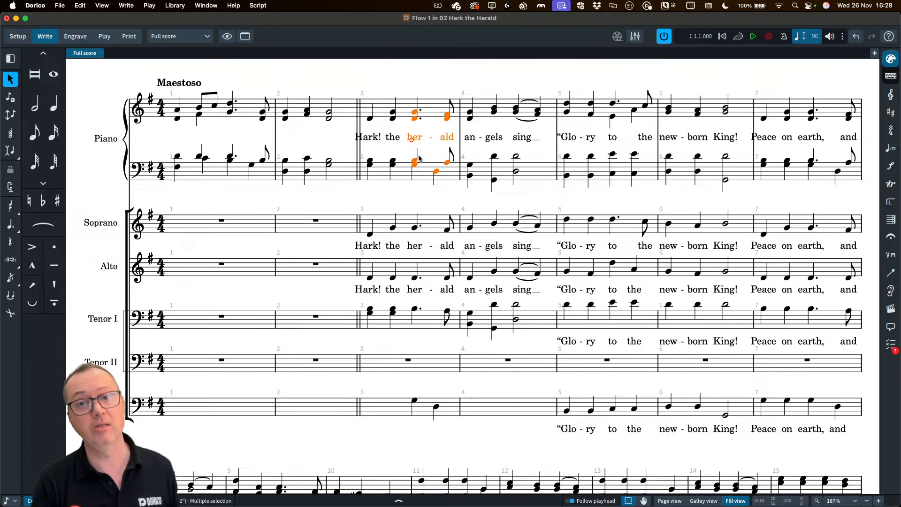
Step: Delete the exploded music and lyrics in bar 4 of the Soprano, Alto and Tenor I staves
click(483, 121)
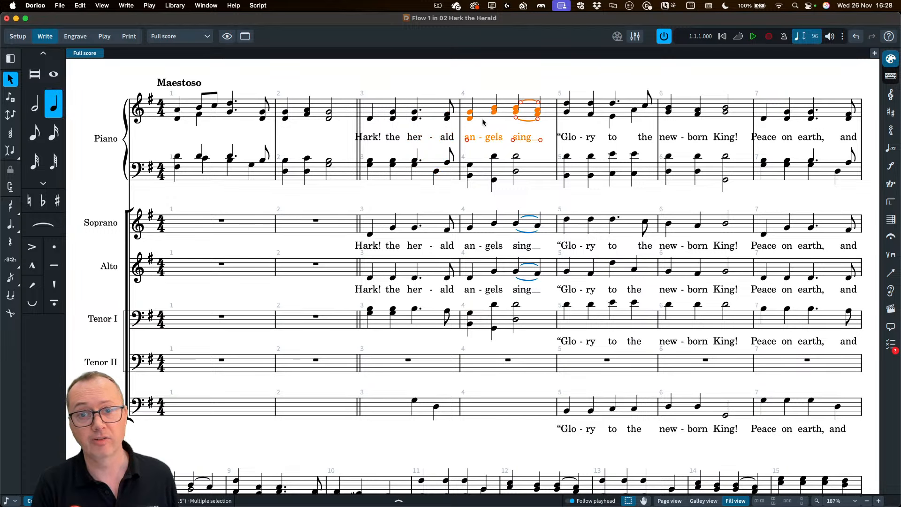
shift+click(511, 170)
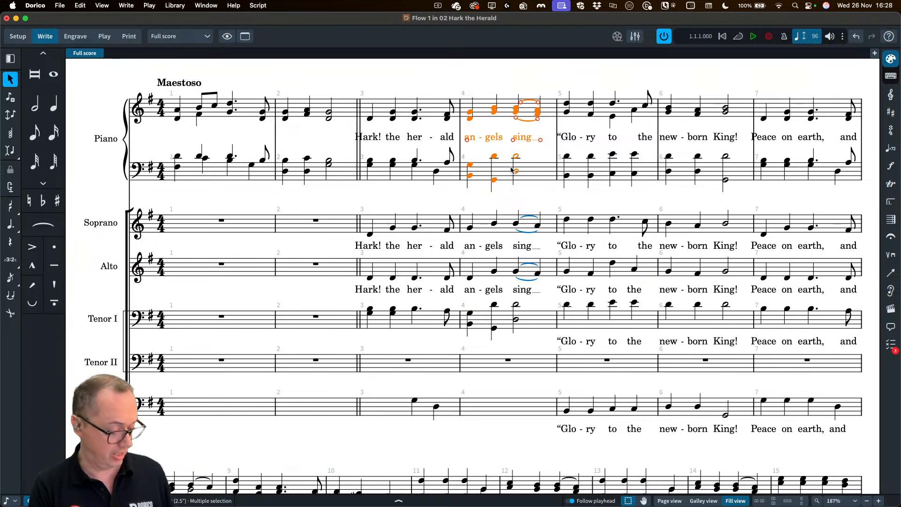
click(483, 230)
shift+click(483, 322)
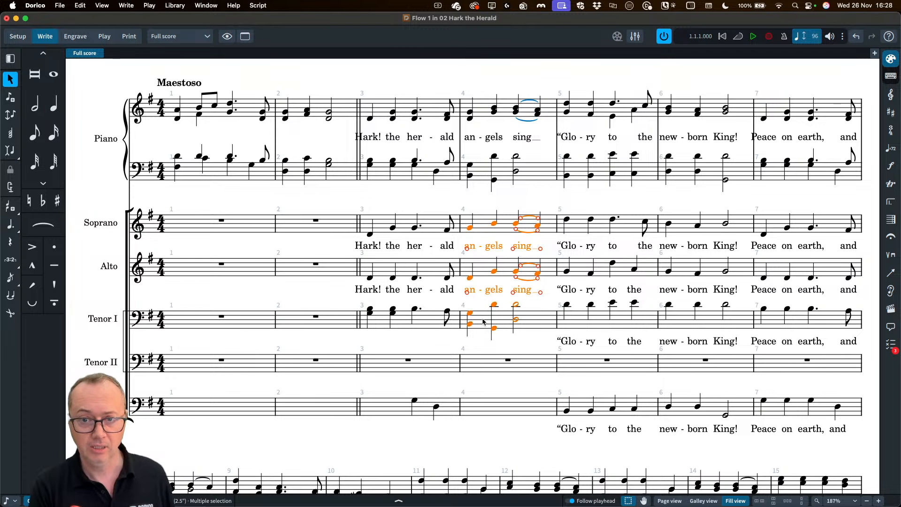
key(Delete)
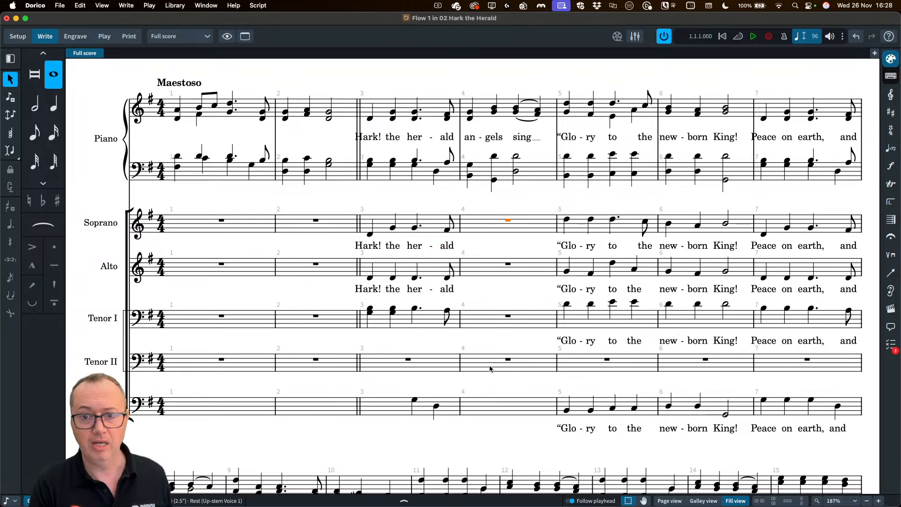
Step: Copy bar 4 of both piano staves and try to select bar 4 from Soprano down to Bass as the explode destination
click(482, 109)
shift+click(479, 170)
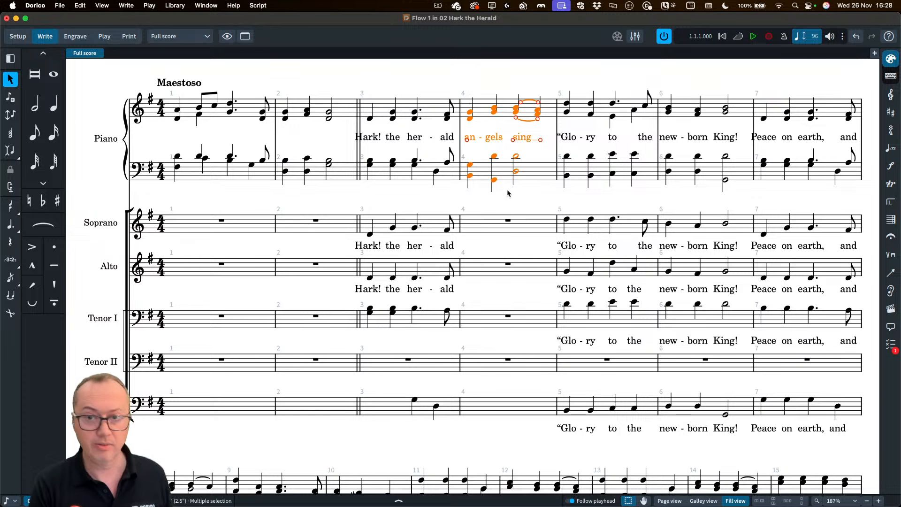
click(492, 231)
shift+click(492, 404)
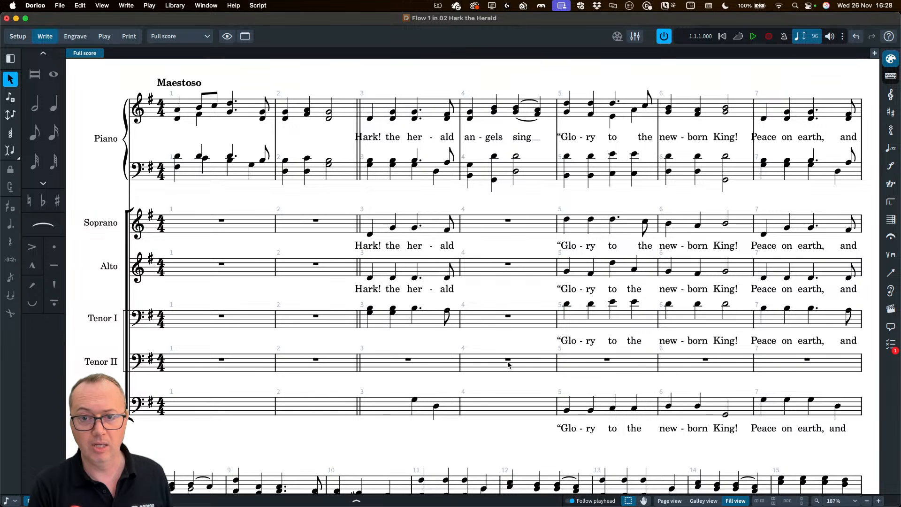
Step: Turn off the Ends voice property for the last note in bar 3 of the Bass staff
click(440, 418)
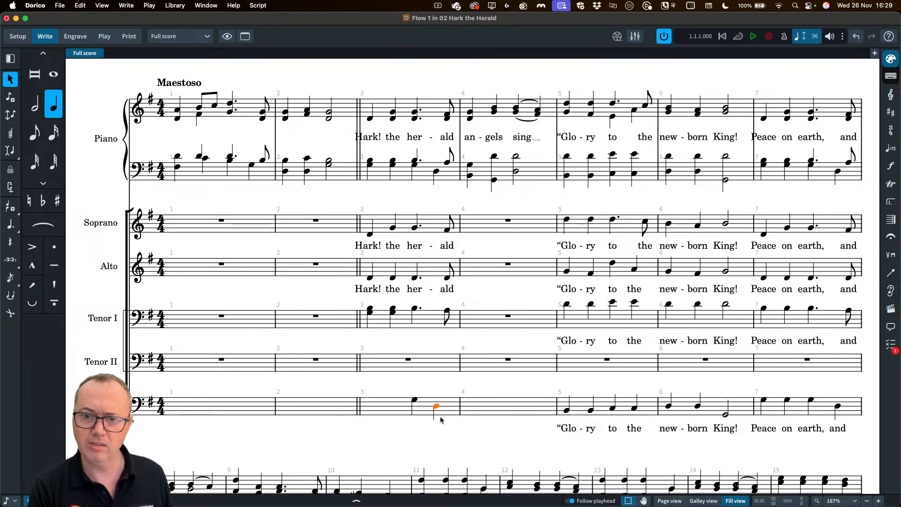
click(413, 500)
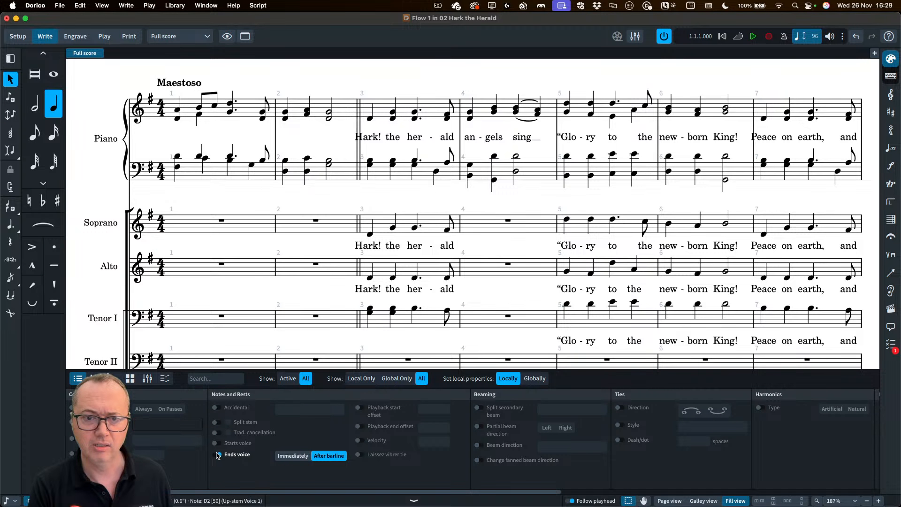
click(218, 454)
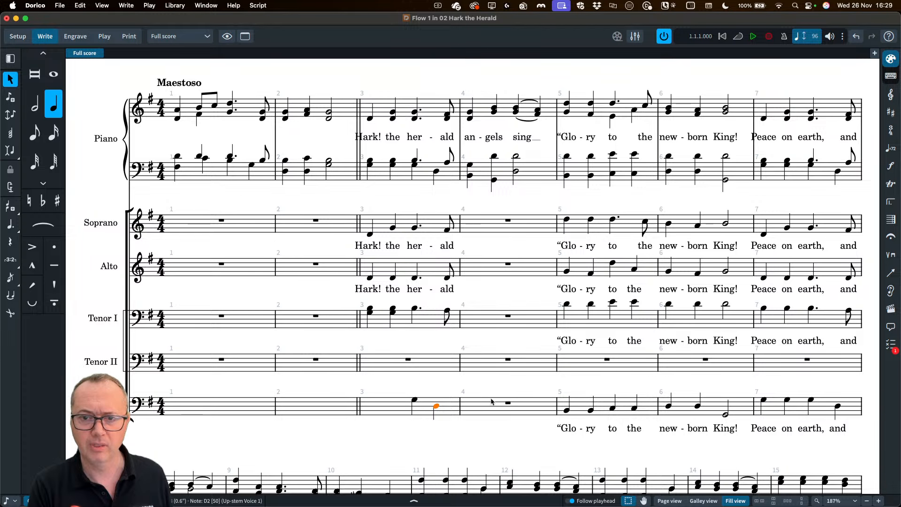
Step: Explode the copied piano music from bar 4 onto bar 4 of the Soprano, Alto, Tenor I and Bass staves, skipping Tenor II
click(503, 406)
shift+click(490, 232)
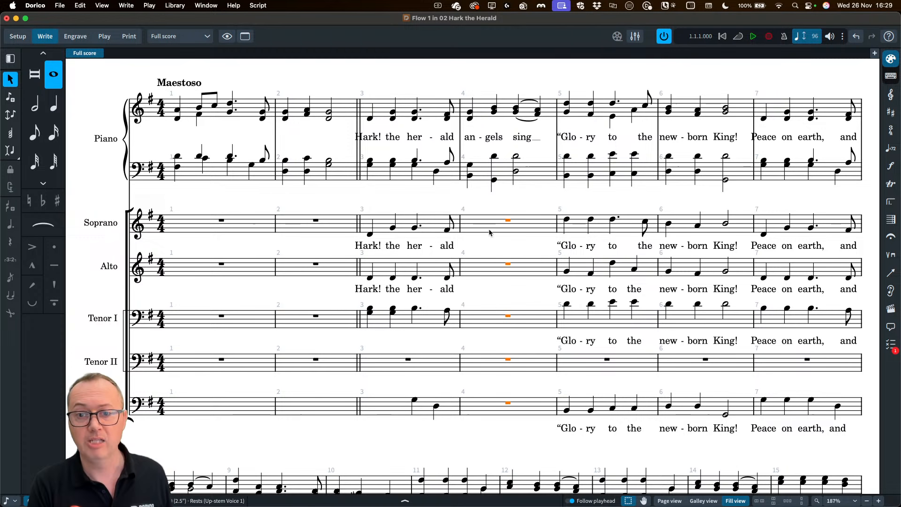
super+click(502, 360)
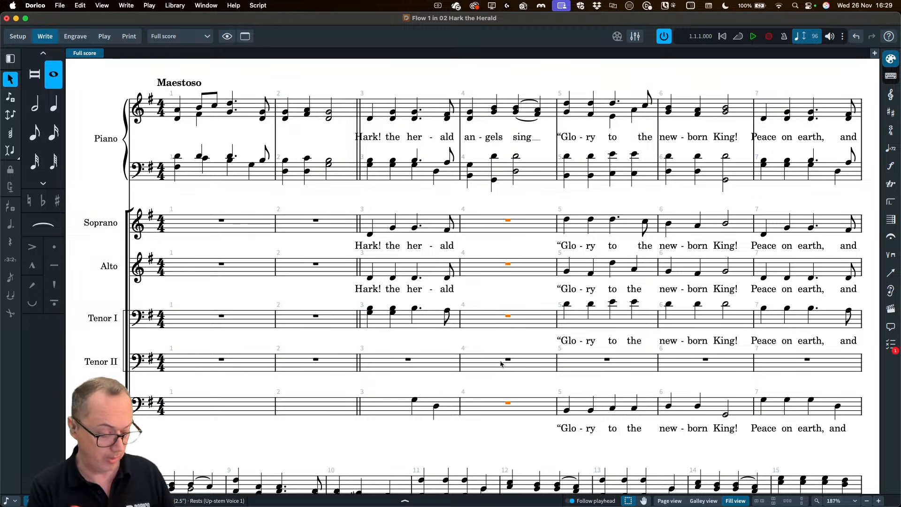
key(j)
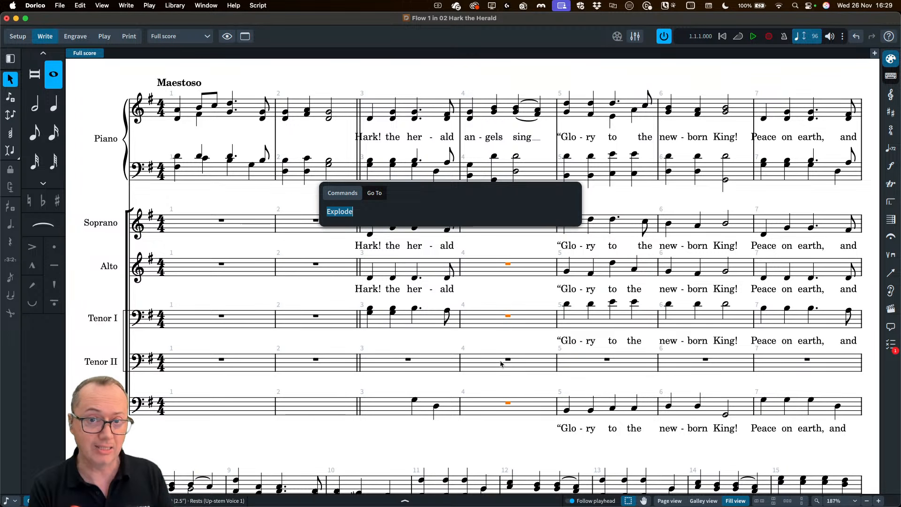
key(Return)
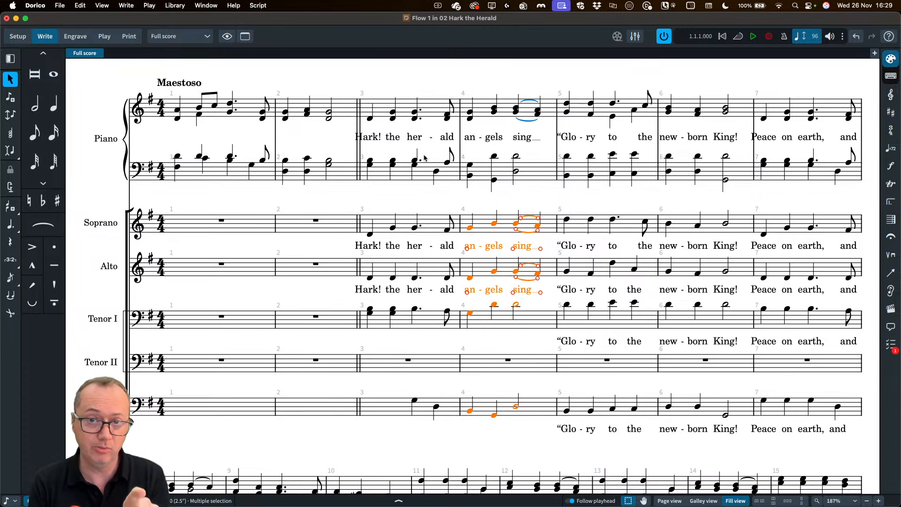
Step: Display notes and rests in Voice Colors to compare the voices on the piano and choir staves
click(102, 6)
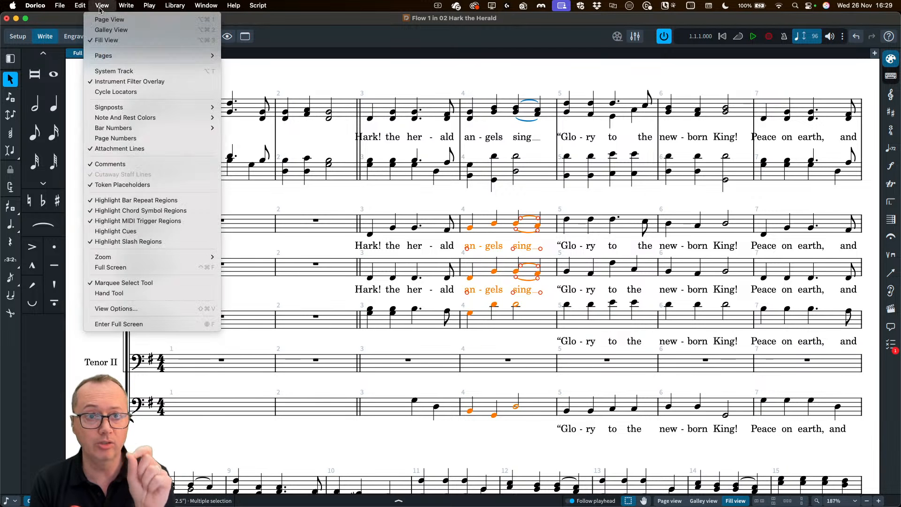
mouse_move(131, 118)
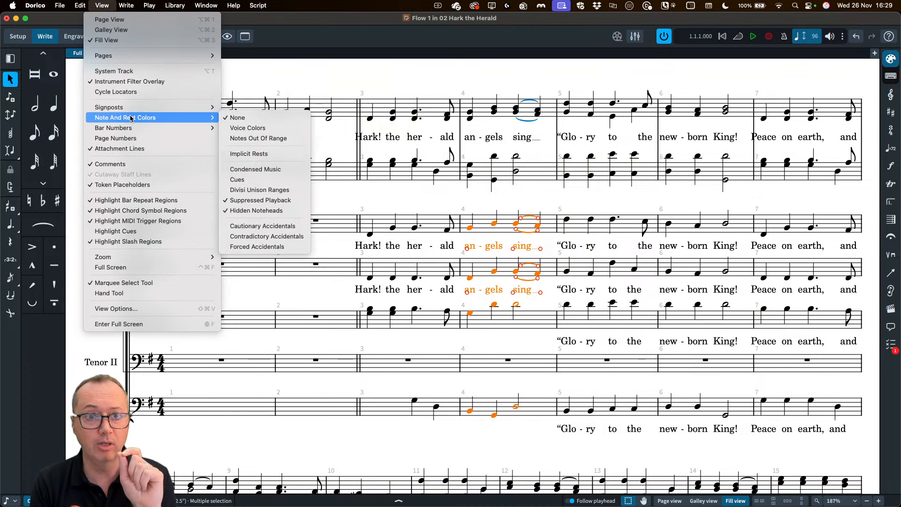
click(245, 128)
click(413, 191)
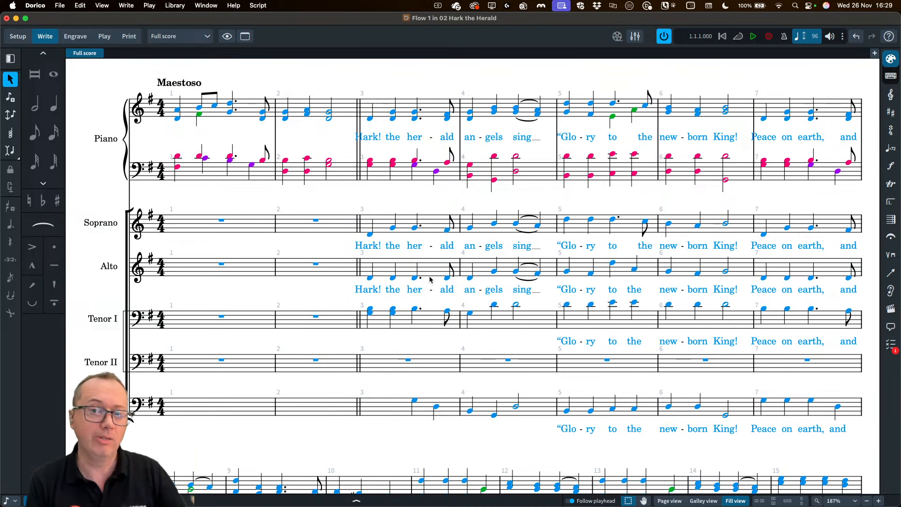
Step: Move the lower notes of the first two chords in bar 3 of Tenor I down to the Bass staff
click(371, 313)
super+click(393, 313)
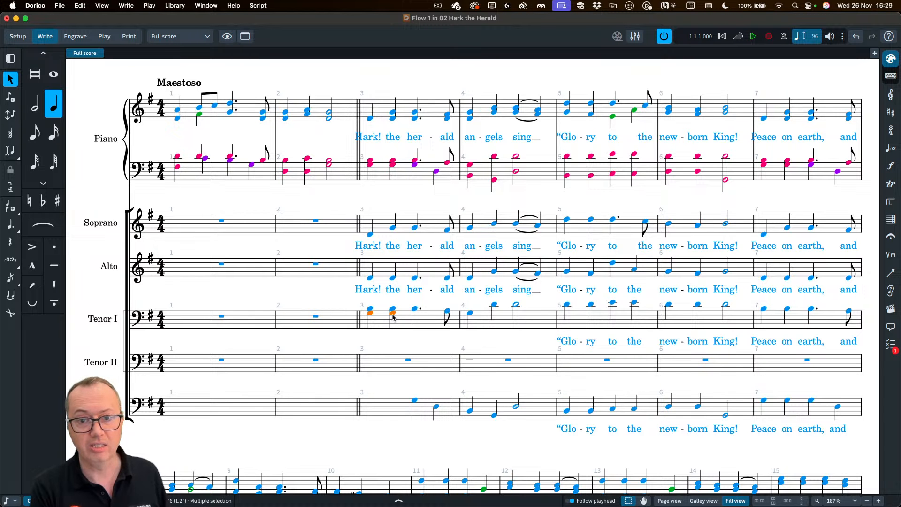
key(alt+m)
key(alt+m)
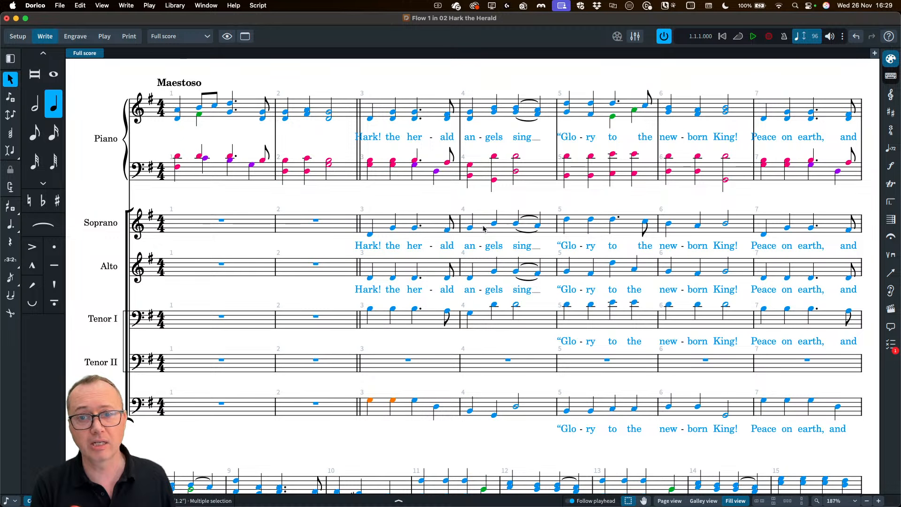
Step: Select bar 4 of the piano's lower staff and set the note and rest colors to None
click(486, 174)
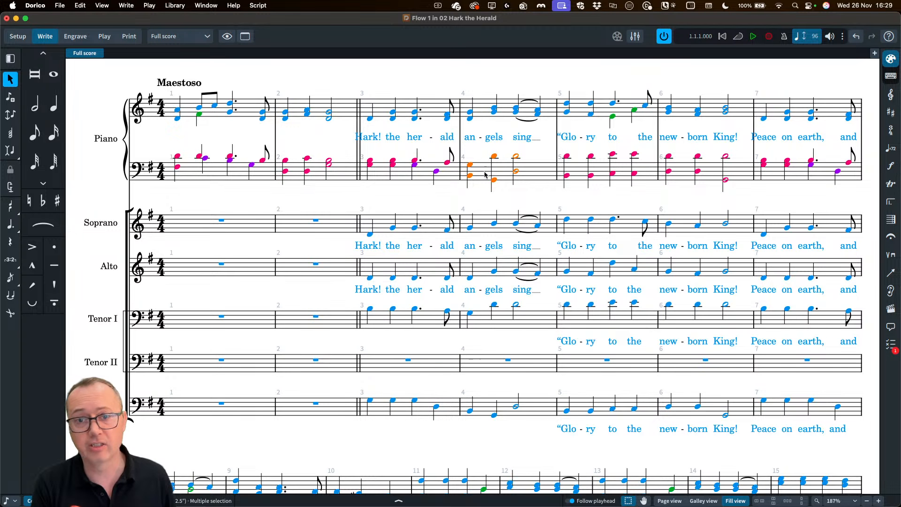
click(104, 6)
mouse_move(124, 119)
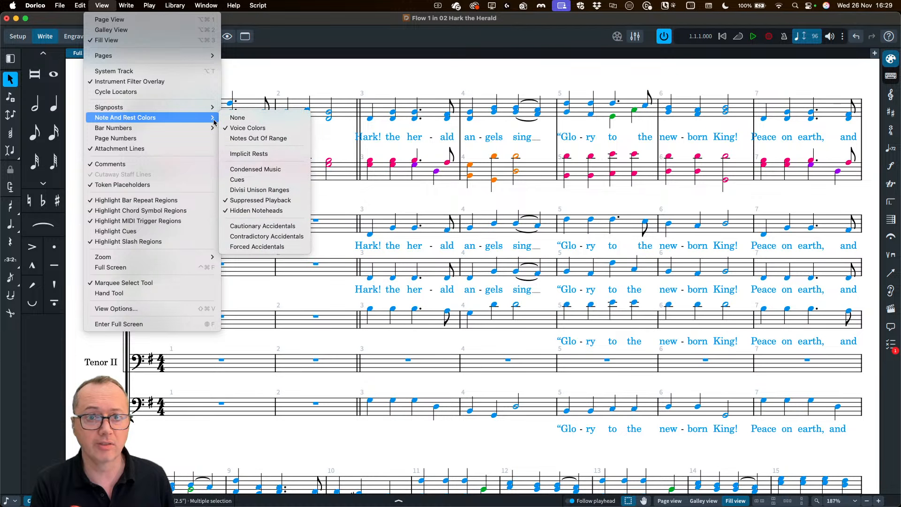
click(231, 117)
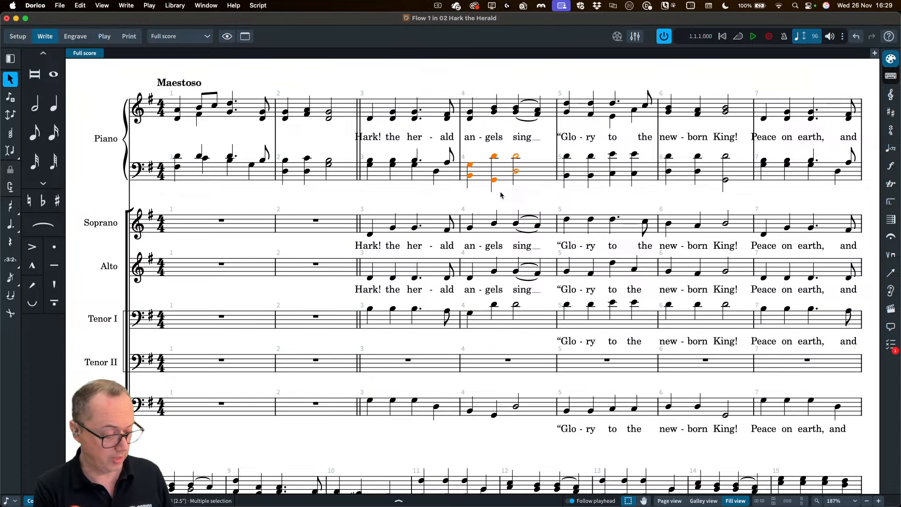
Step: Filter the selected bar 4 of the piano's lower staff to bottom or single notes, using the command alias fb
text(jfilter bo)
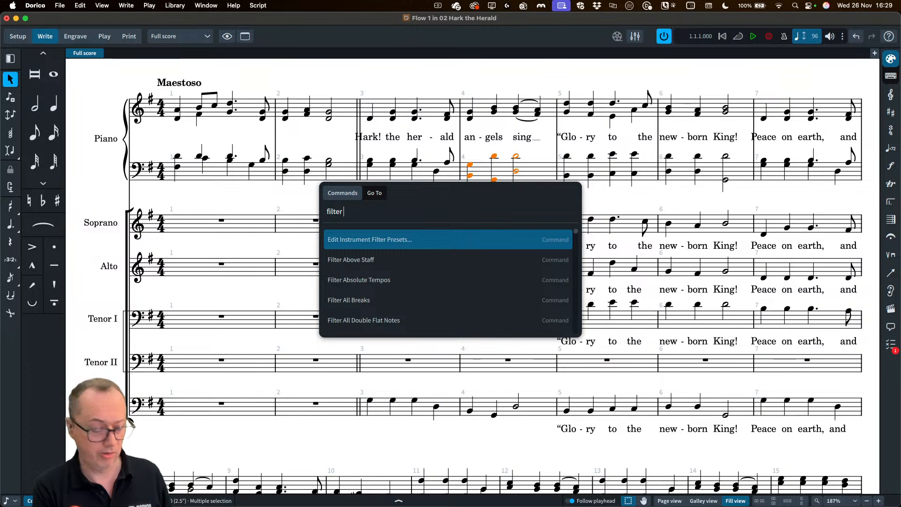
text(tto)
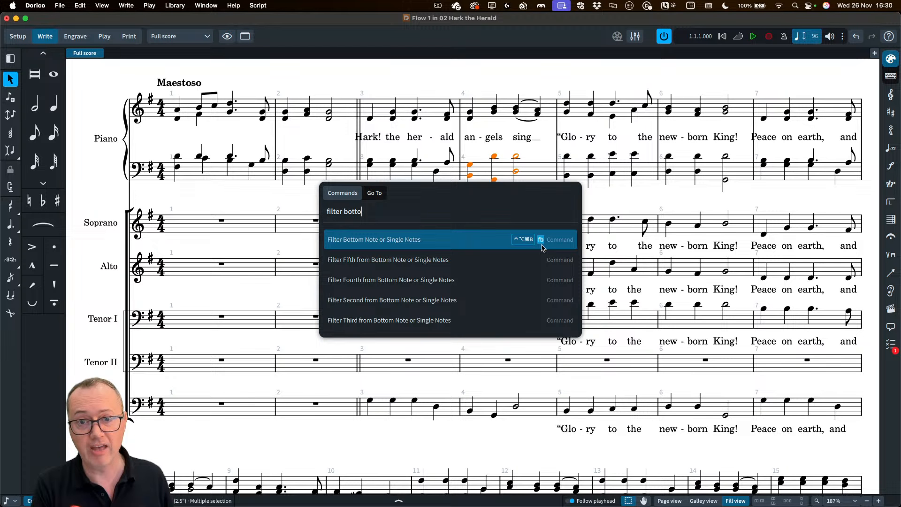
drag(378, 211, 324, 209)
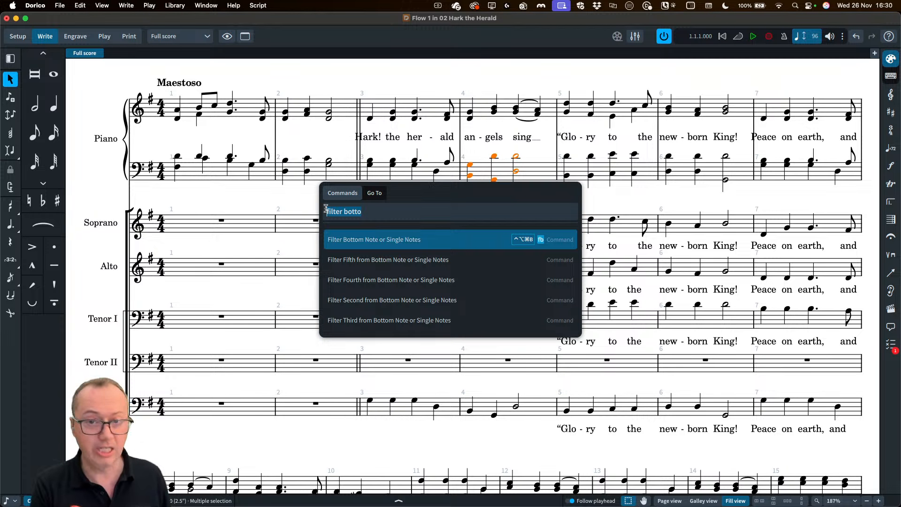
text(fb)
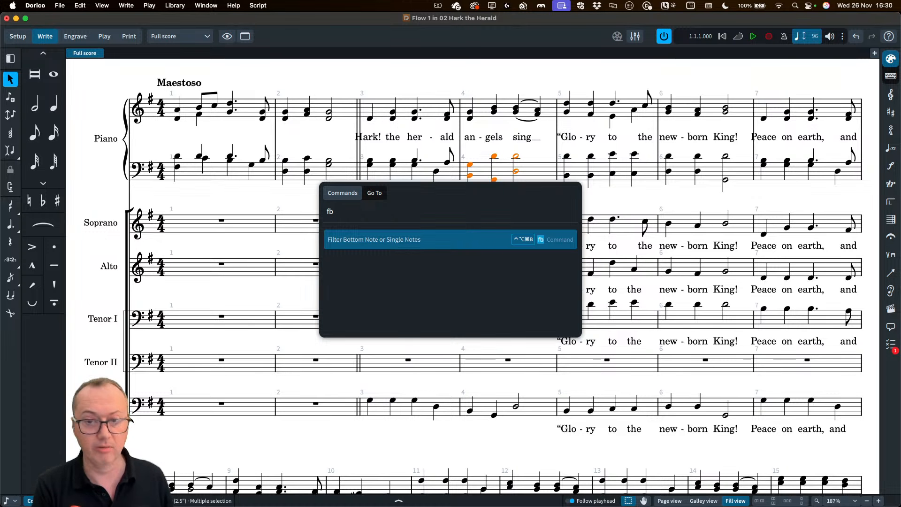
key(Return)
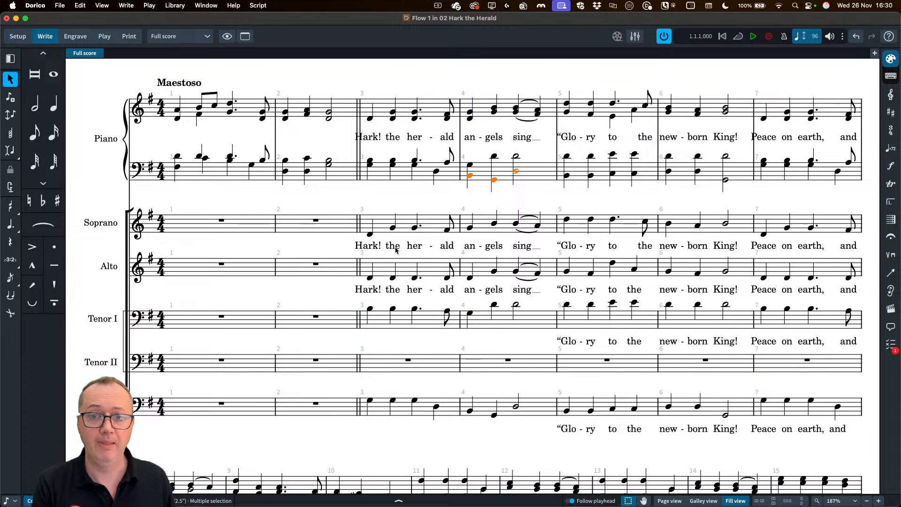
Step: Reselect bar 4 of the piano's lower staff and filter it to top or single notes with the command alias ft
click(480, 171)
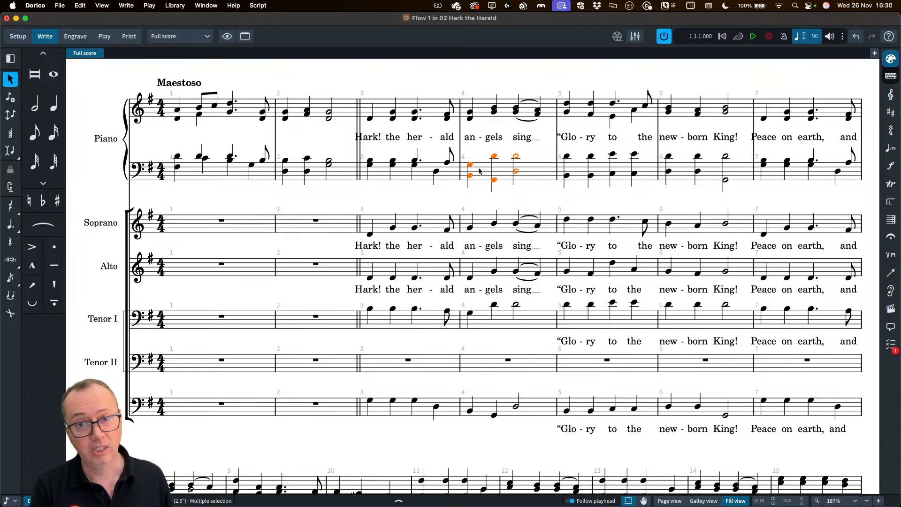
text(j)
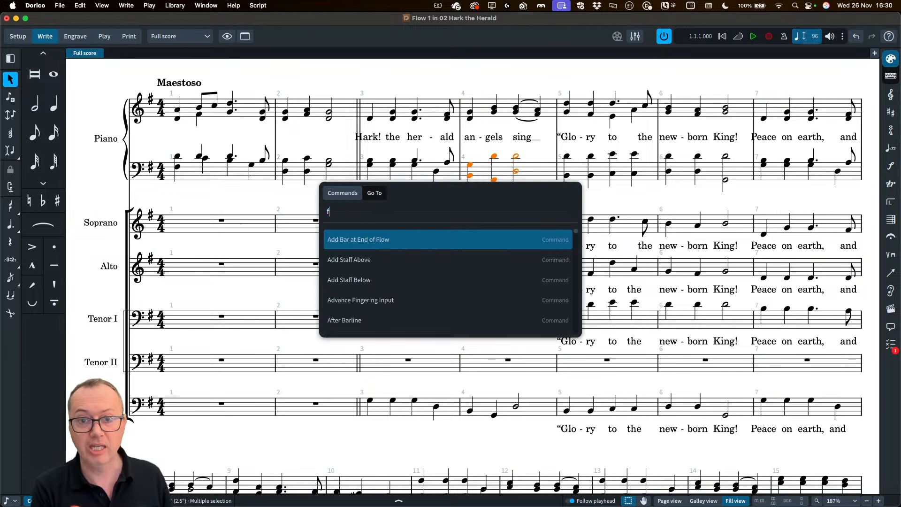
text(ft)
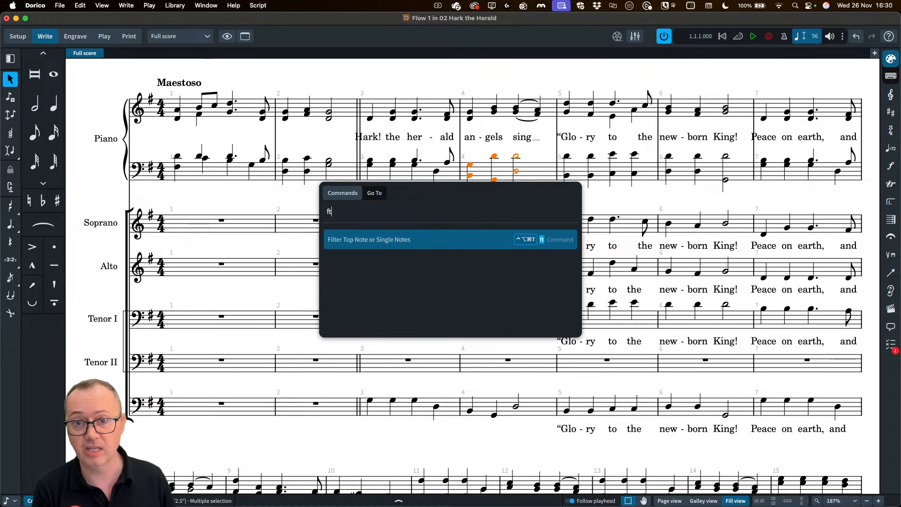
key(Return)
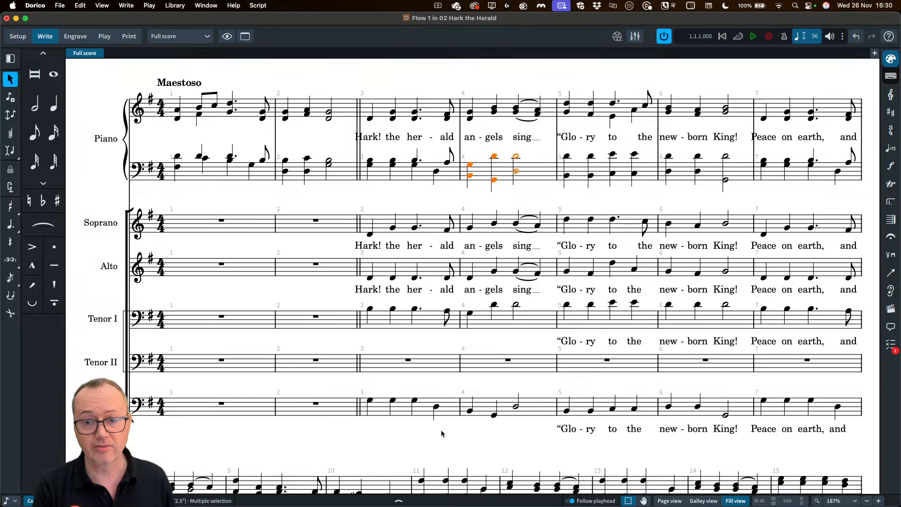
Step: Extend the selection from the Soprano lyric "Hark!" with Select More through the following lyrics, and clear the selection
click(371, 246)
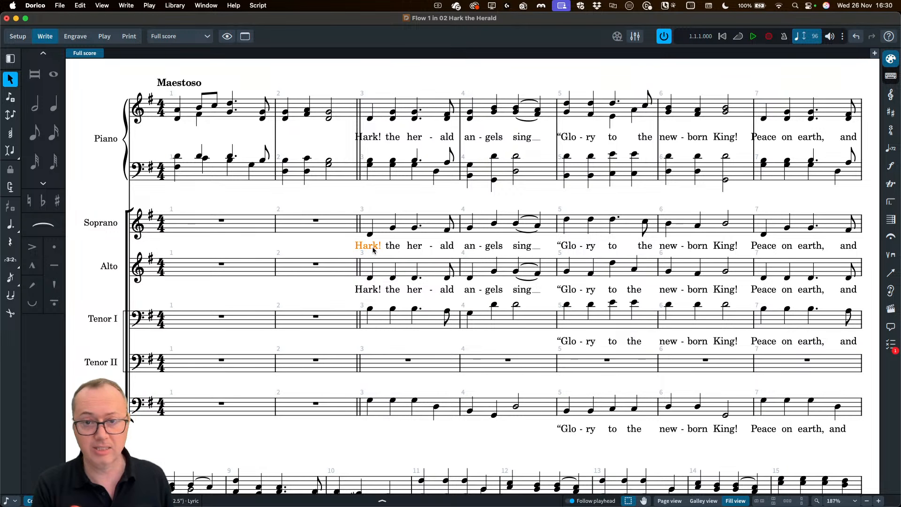
click(80, 5)
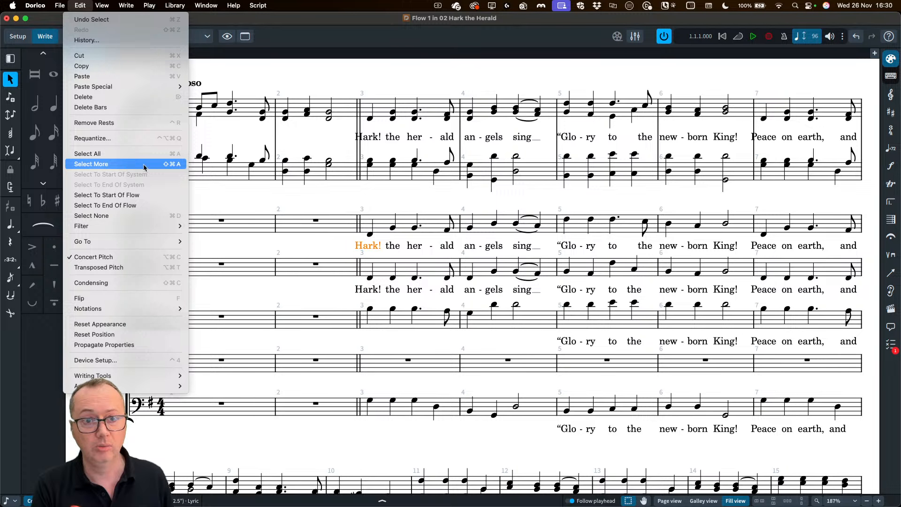
click(367, 203)
key(shift+super+a)
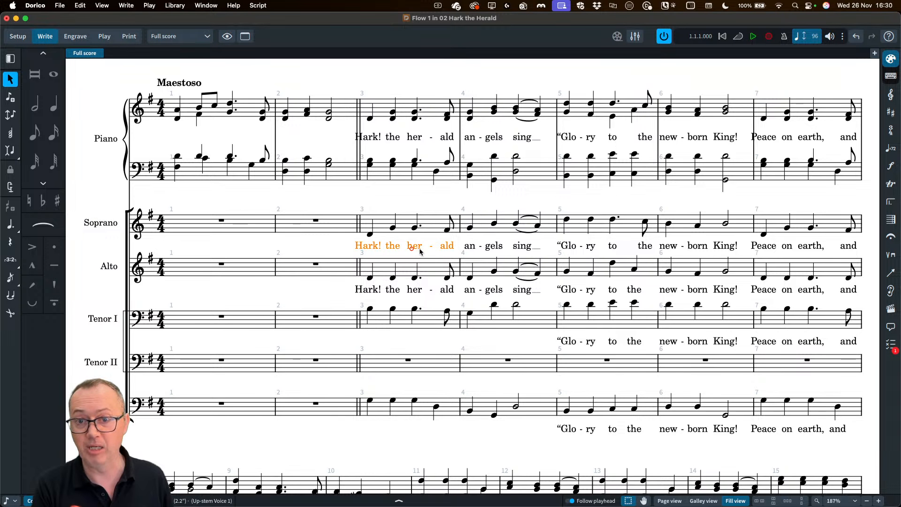
key(shift+super+a)
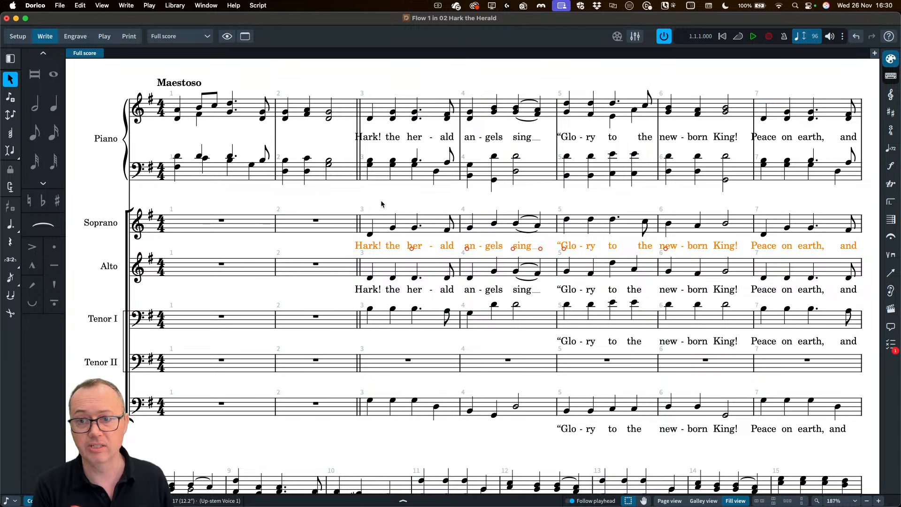
click(412, 202)
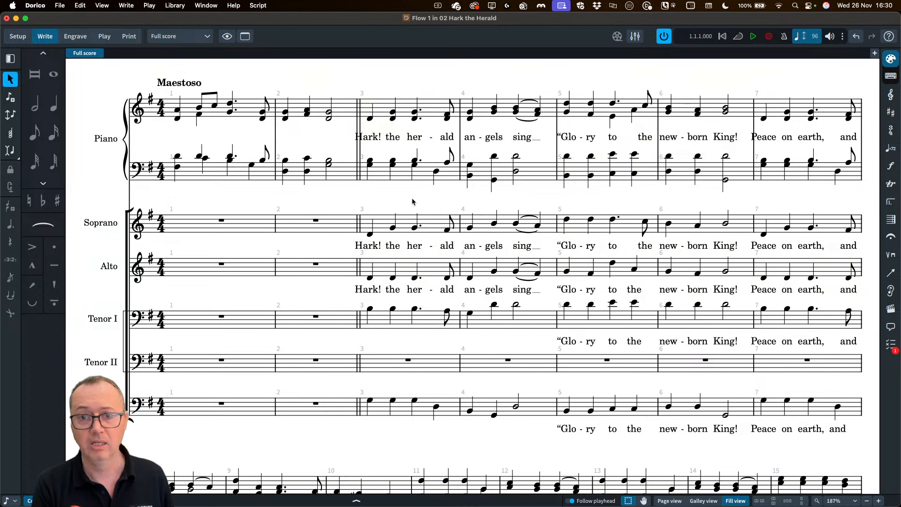
Step: Filter the lyrics of Soprano bars 3 and 4 with the alias fl and copy them onto Tenor I and Bass from bar 3
click(439, 227)
shift+click(488, 226)
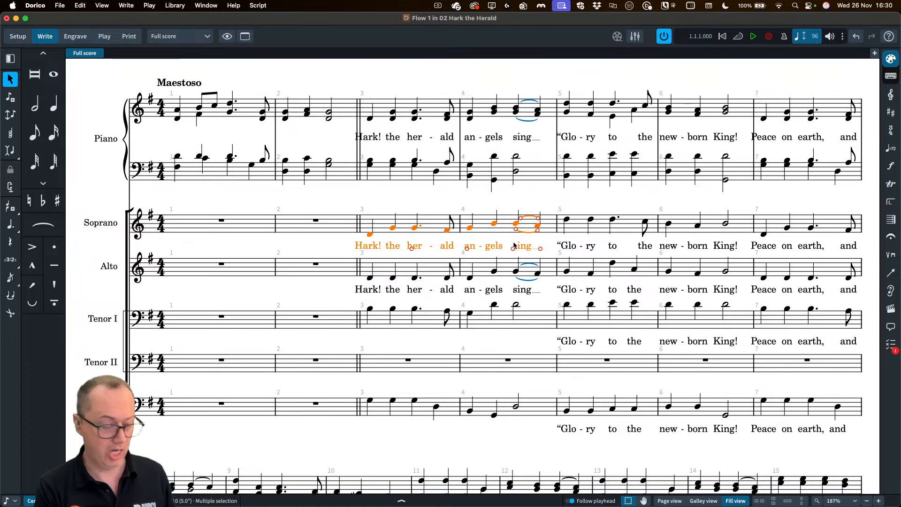
text(j)
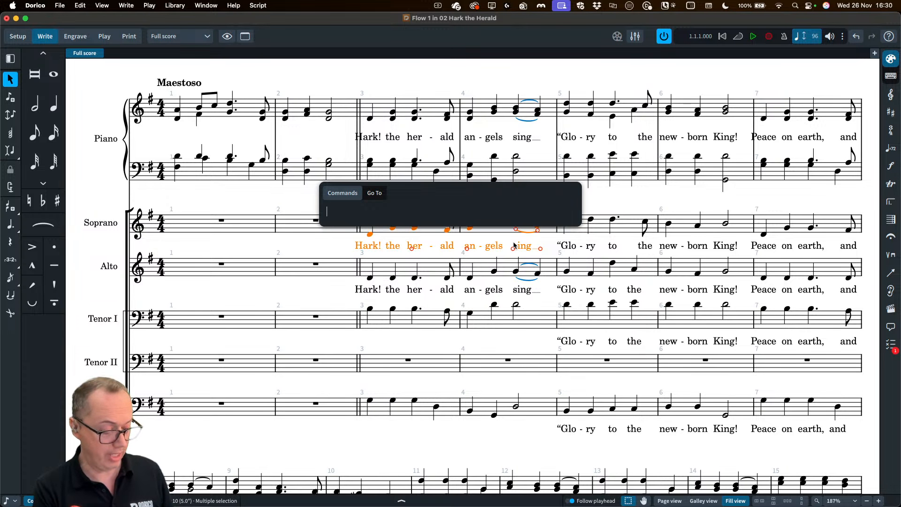
text(fl)
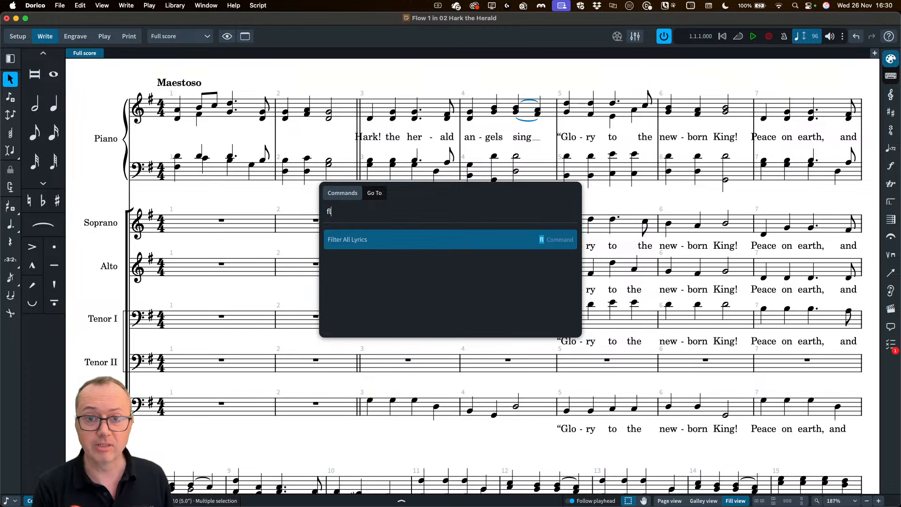
click(359, 243)
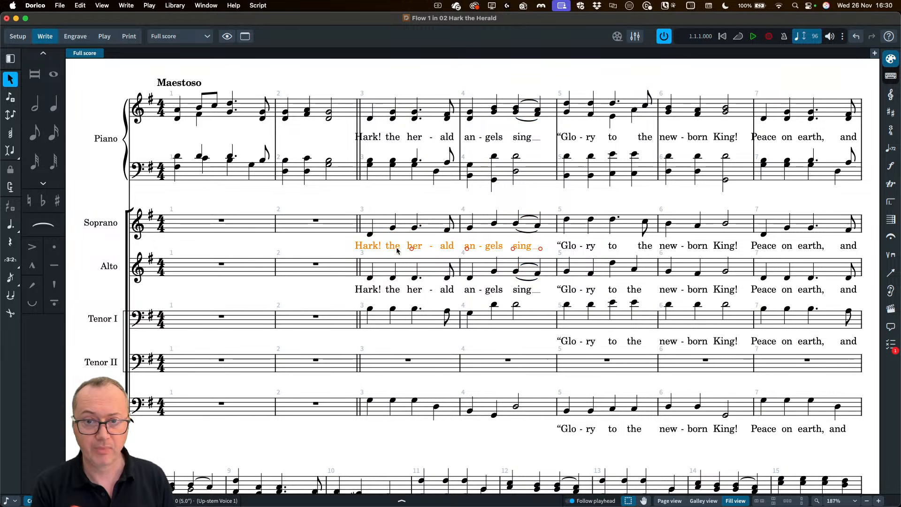
alt+click(369, 317)
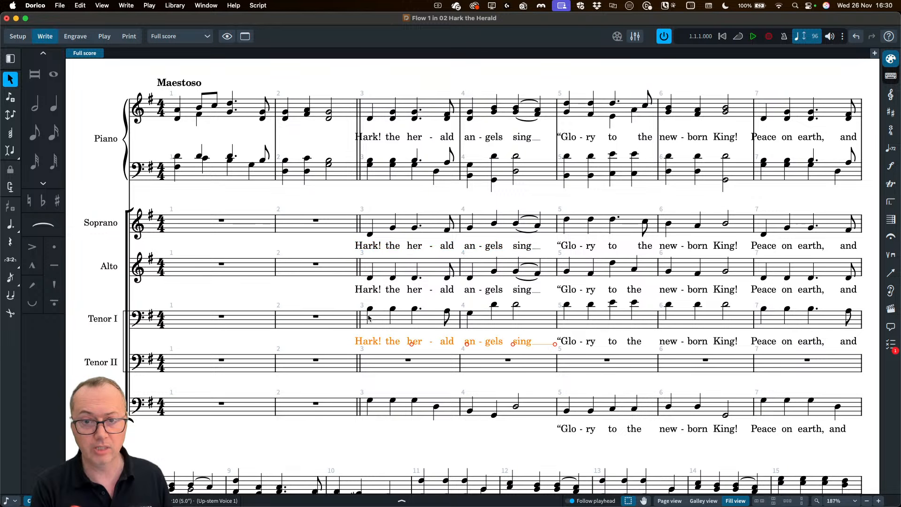
alt+click(370, 407)
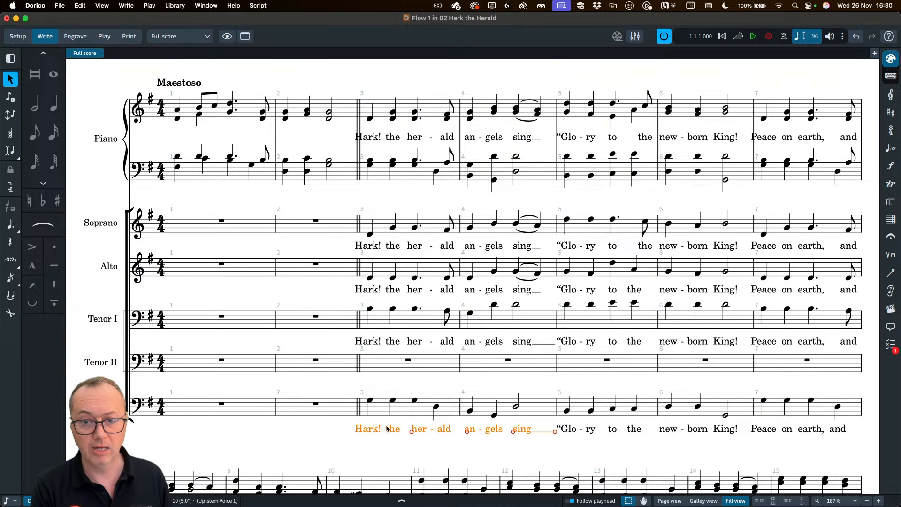
Step: Move the Bass lyric syllable "ald" in bar 3 earlier to line up with the bar's fourth note
scroll(404, 379, down, 1)
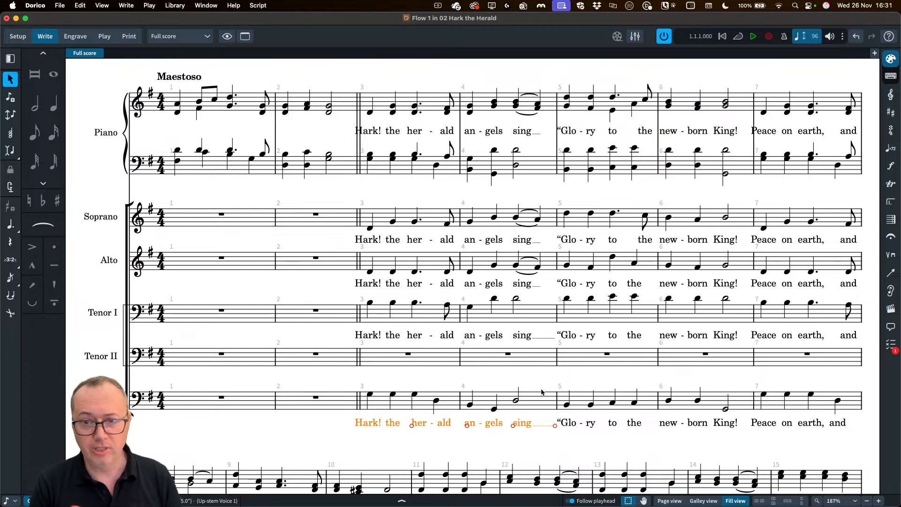
click(437, 441)
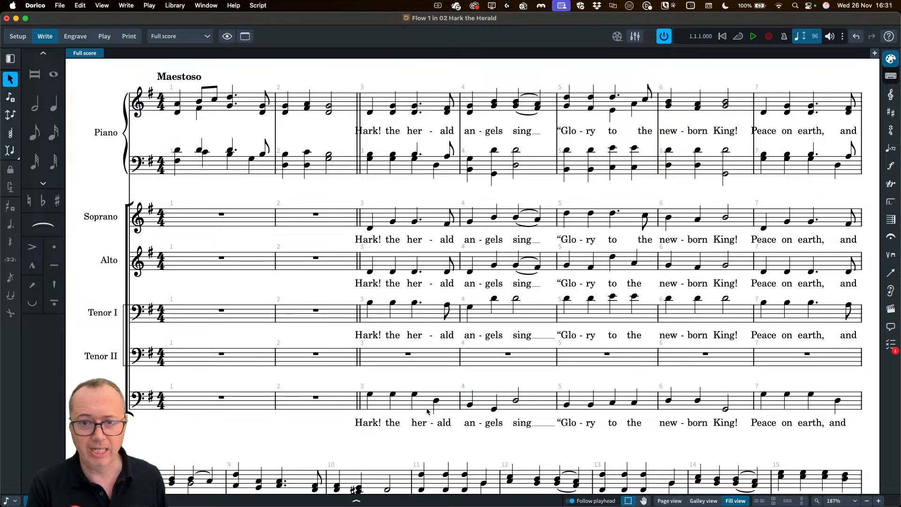
click(443, 423)
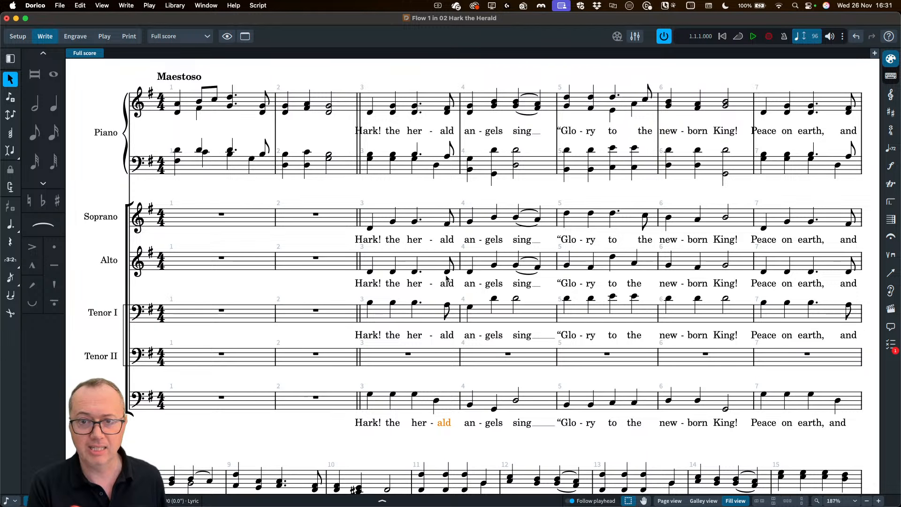
click(437, 401)
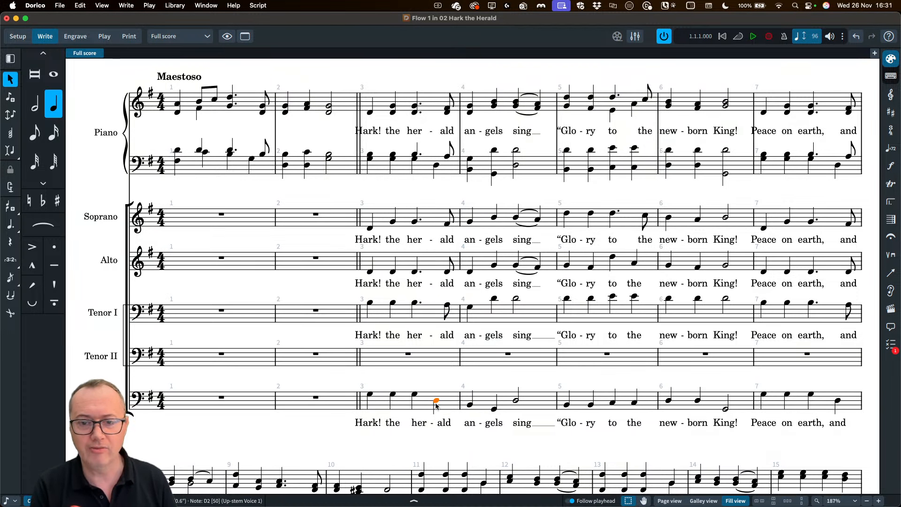
click(448, 426)
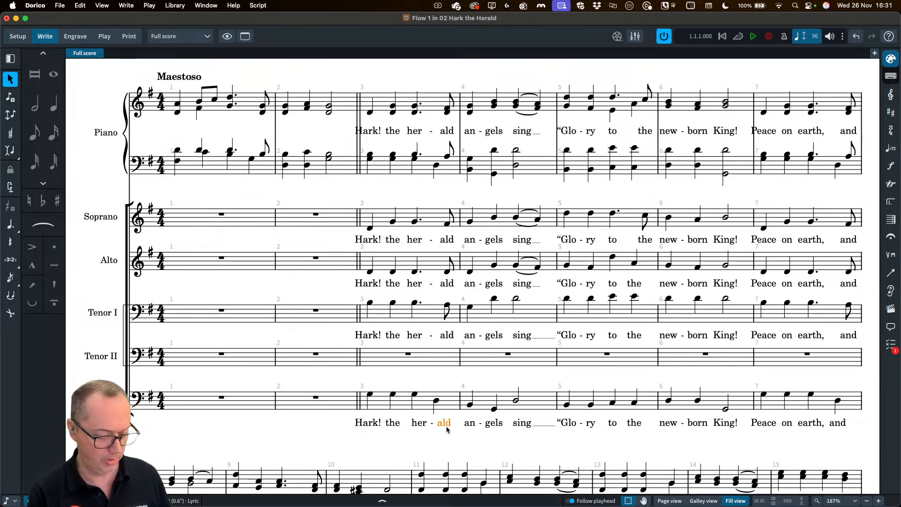
key(alt+Left)
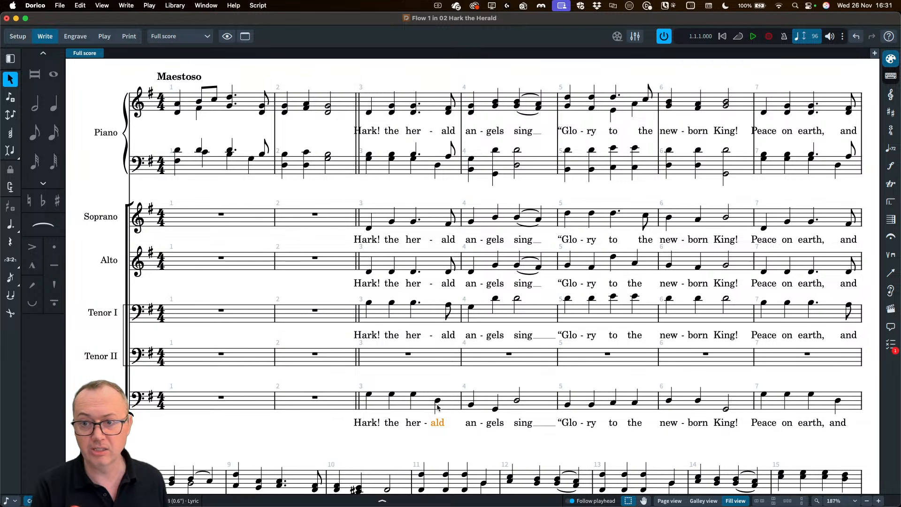
Step: Examine the lyric alignment and extension lines on the choir staves from bar 8 through the final bar
scroll(436, 406, down, 1)
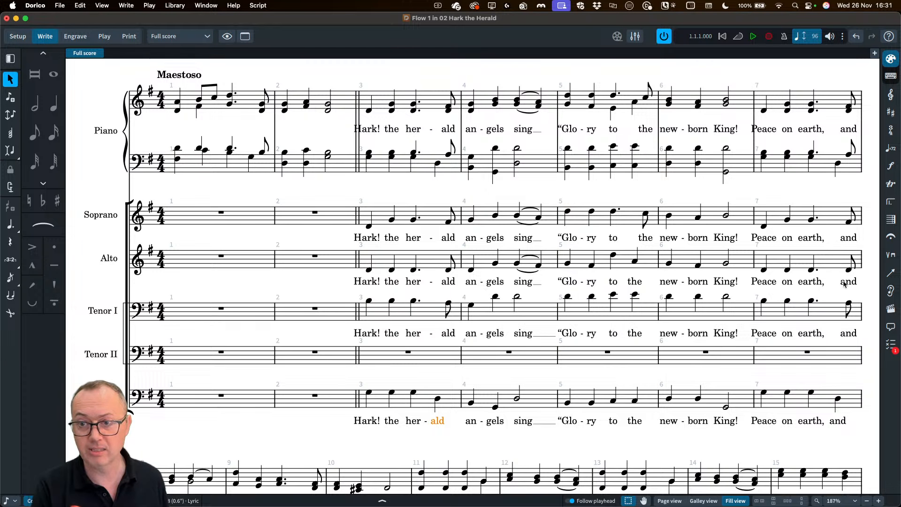
scroll(732, 326, down, 3)
scroll(722, 317, down, 12)
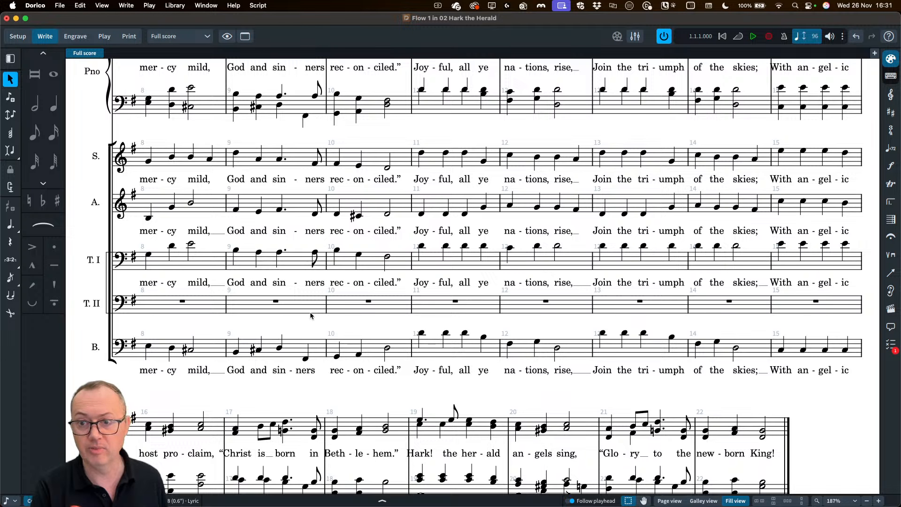
scroll(548, 304, down, 10)
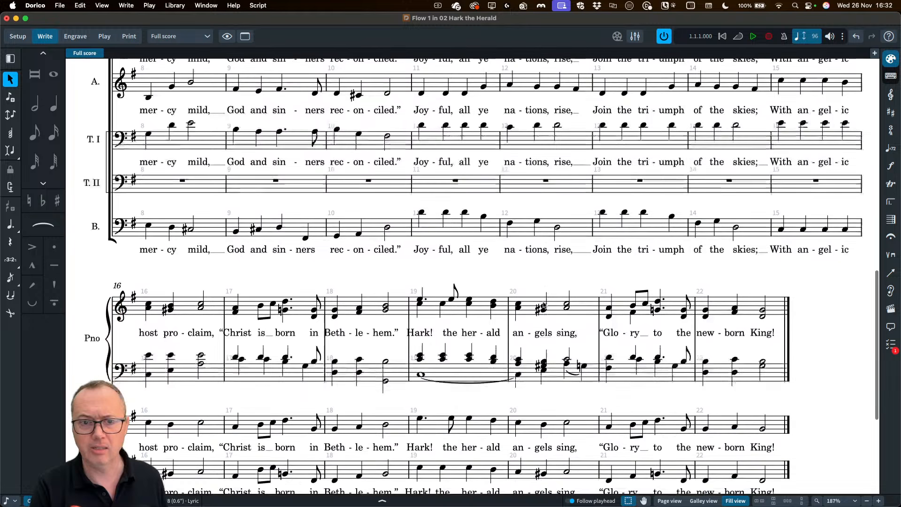
scroll(266, 357, down, 3)
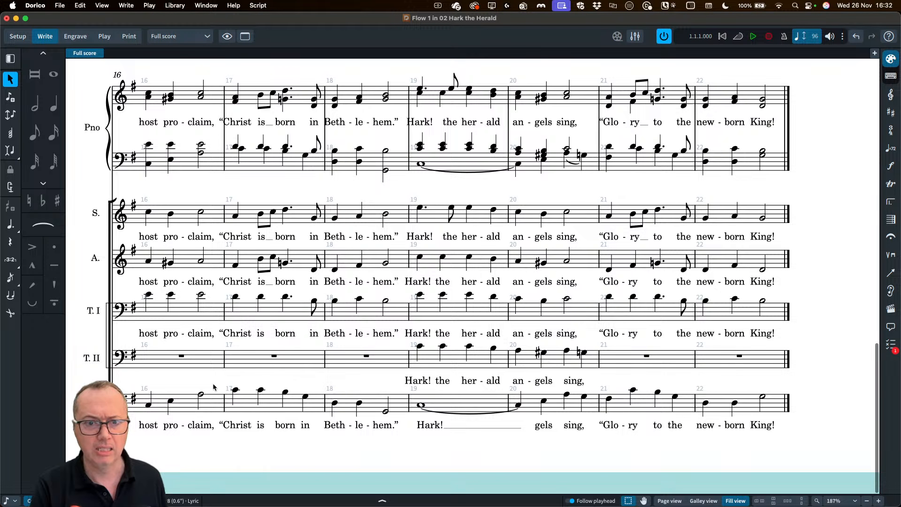
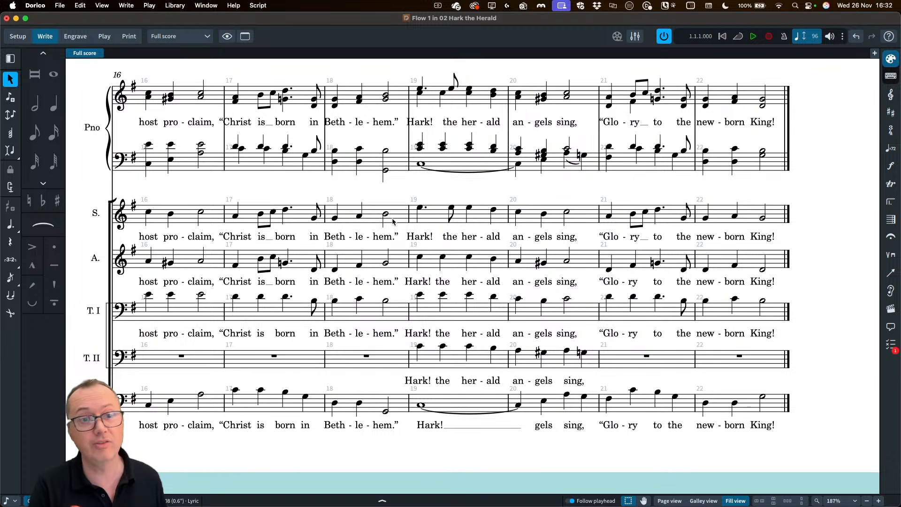
scroll(395, 226, up, 15)
scroll(390, 236, down, 3)
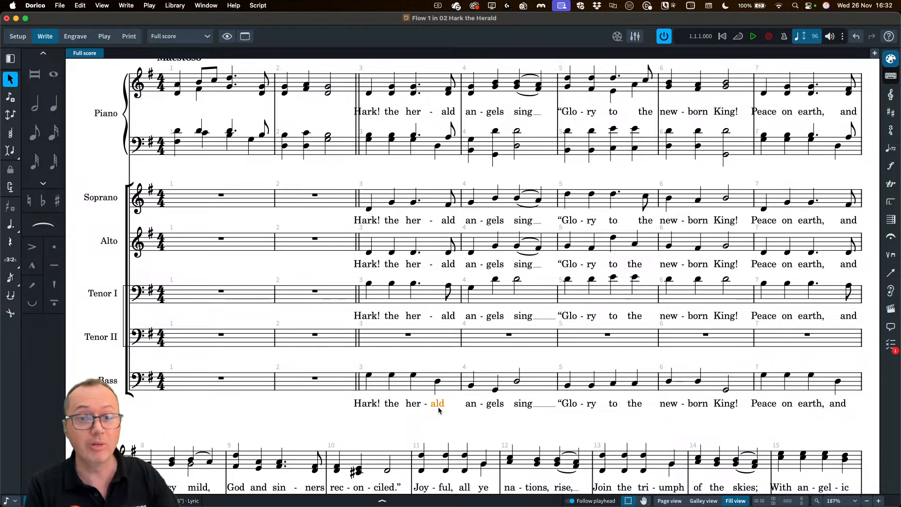
Step: Step through the Bass lyrics of bar 3 from "Hark!" to "her" in lyric editing, and leave them as they are
click(376, 404)
key(Return)
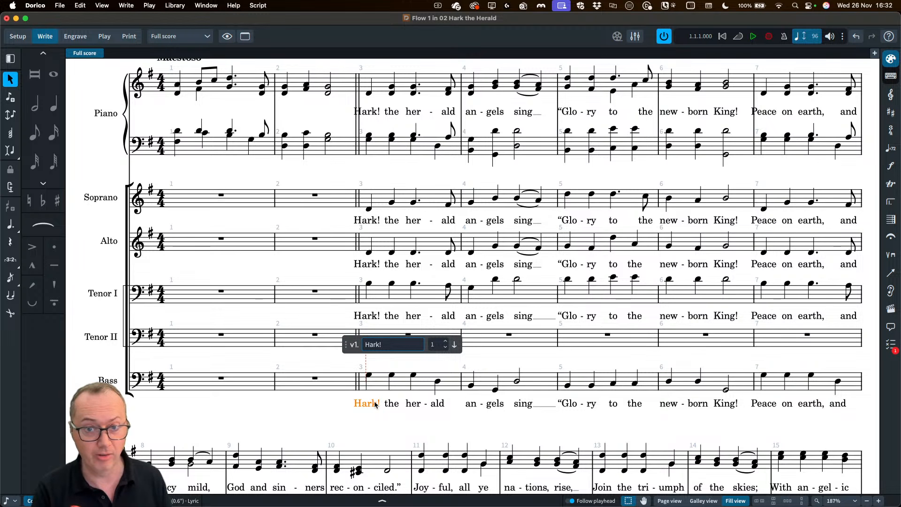
key(space)
key(space)
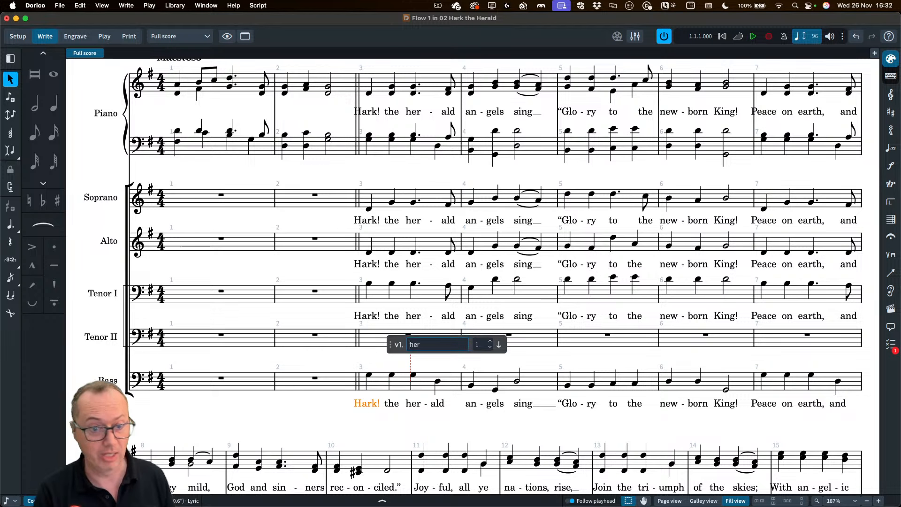
key(Escape)
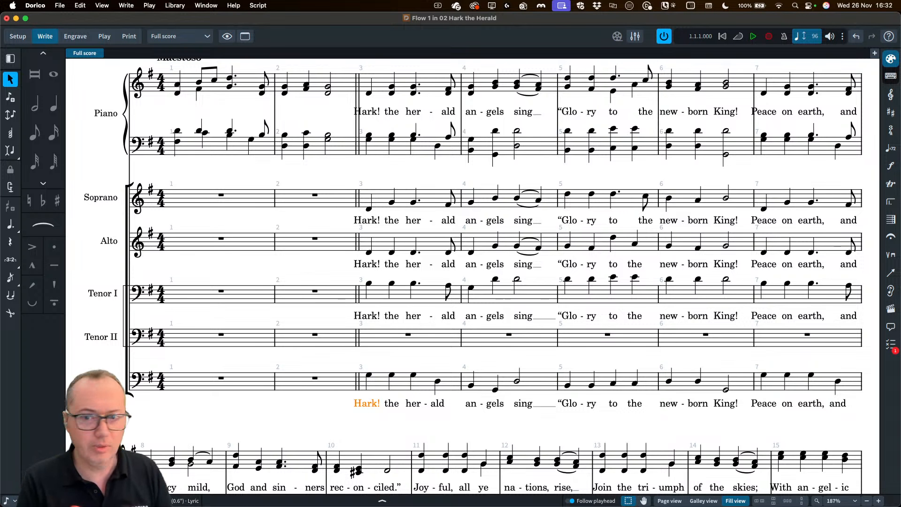
Step: Remove the extension line after the Bass lyric "mild," in bar 8
scroll(461, 346, down, 10)
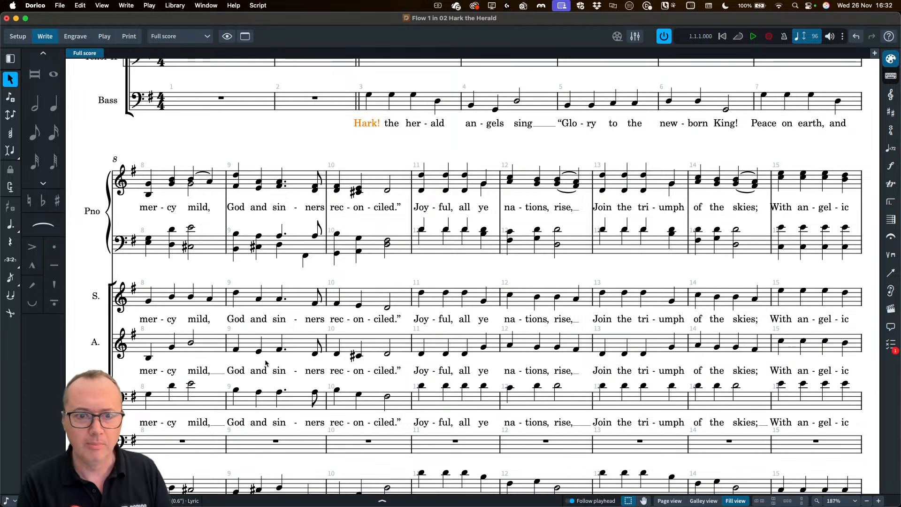
scroll(253, 365, down, 4)
click(211, 322)
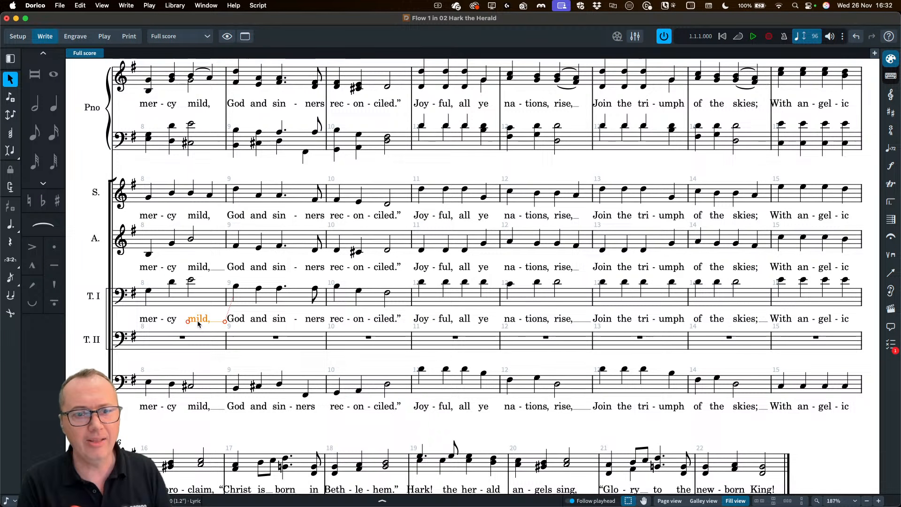
click(197, 411)
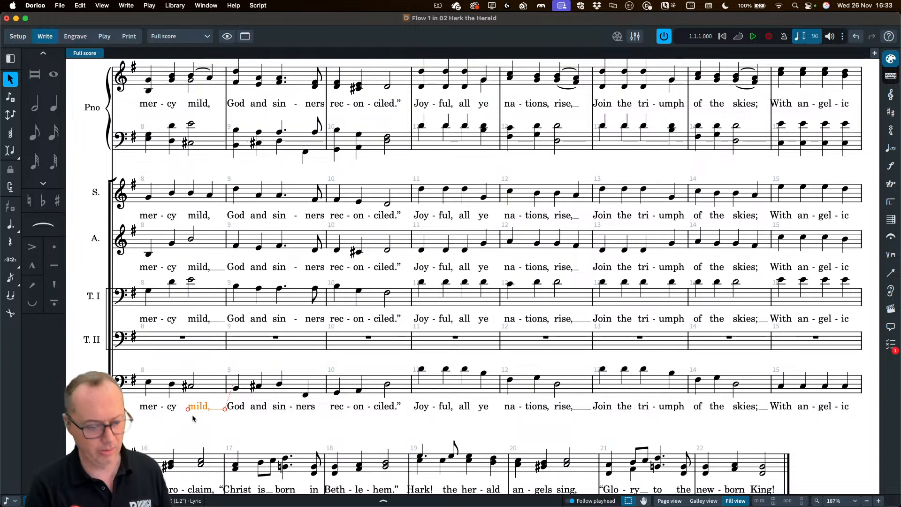
key(Return)
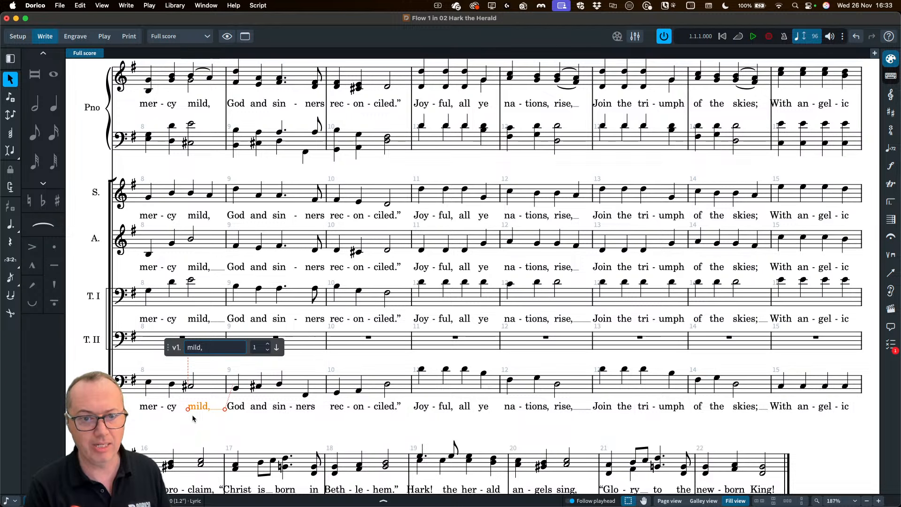
key(space)
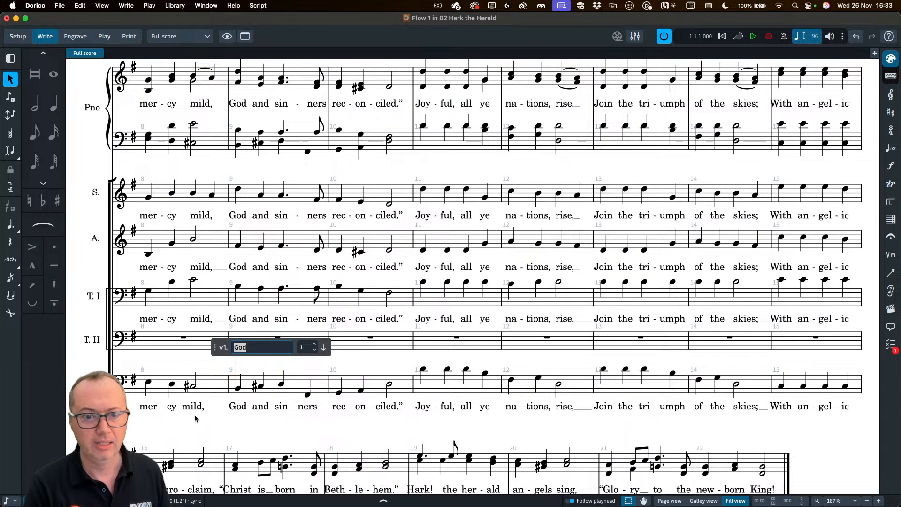
key(Escape)
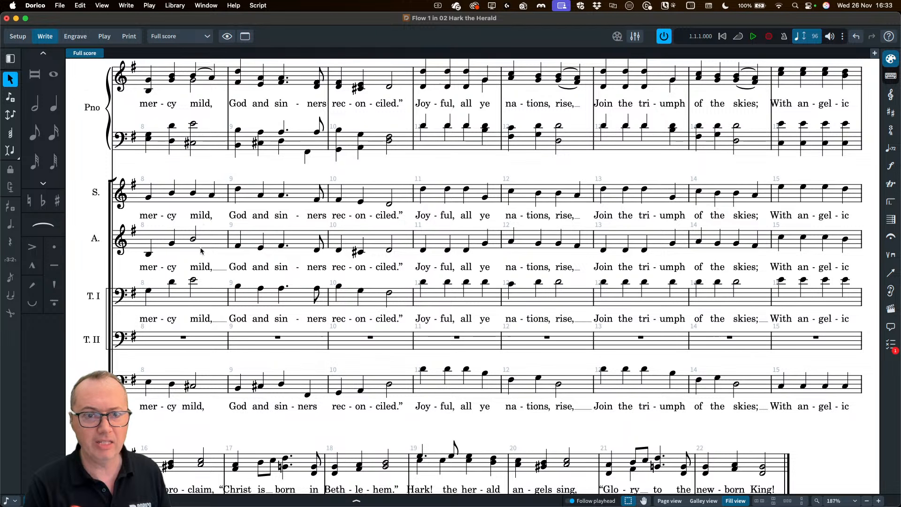
Step: Advance from the Soprano lyric "mild," in bar 8 past the following note so the syllable spans both notes
click(203, 270)
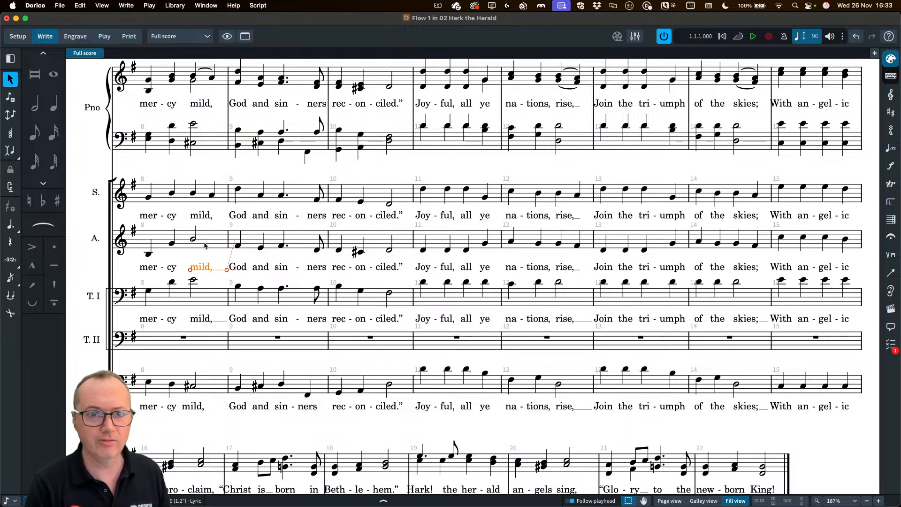
click(208, 216)
key(Return)
text(,)
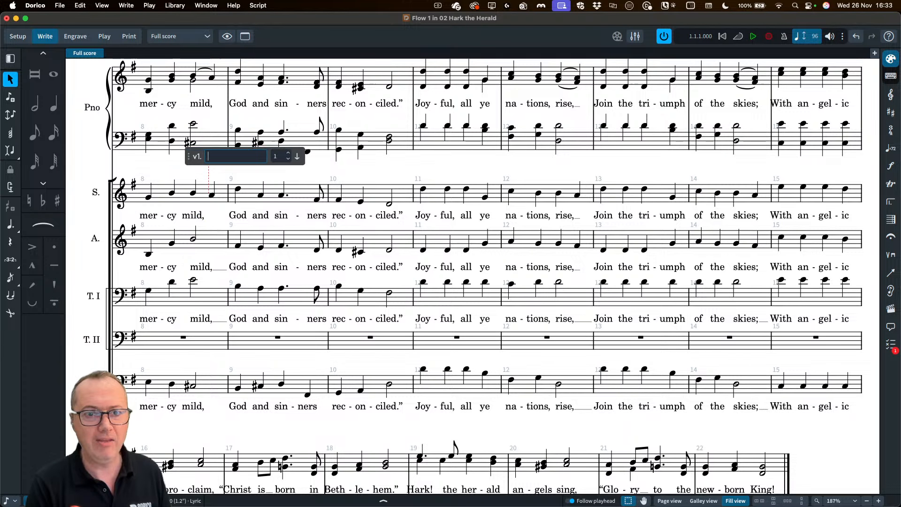
key(space)
key(Escape)
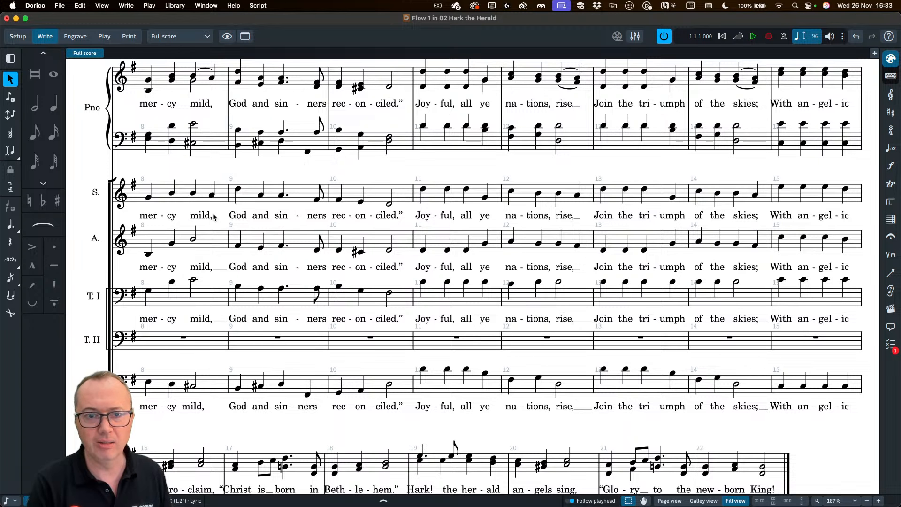
Step: Remove the extension lines after the lyric "mild," in bar 8 of the Alto and Tenor I staves
click(208, 267)
key(Return)
key(space)
key(Escape)
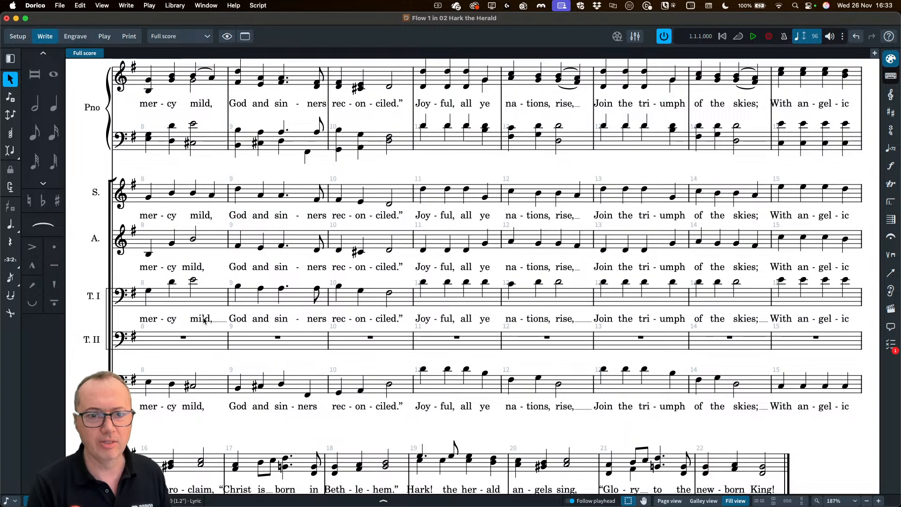
click(203, 318)
key(Return)
key(space)
key(Escape)
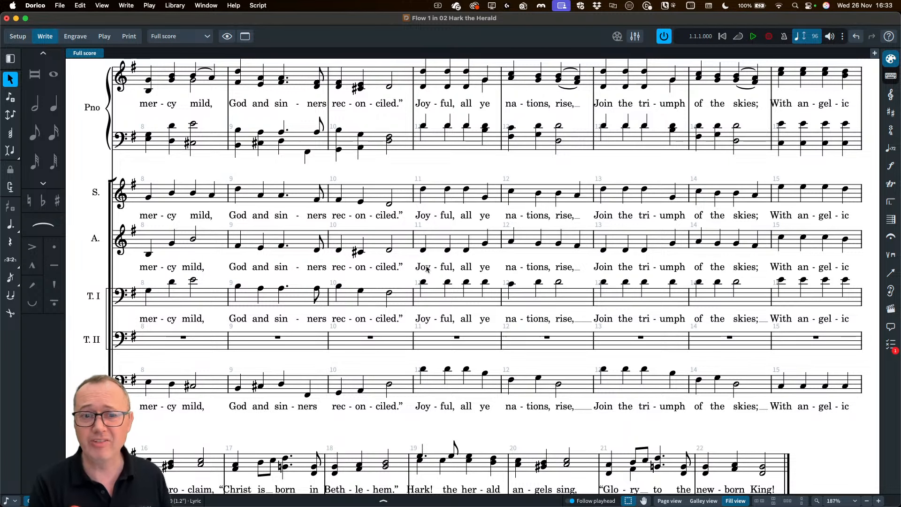
Step: Remove the extension lines after the lyric "sing" in bar 4 of the Bass and Tenor I staves
scroll(426, 280, up, 2)
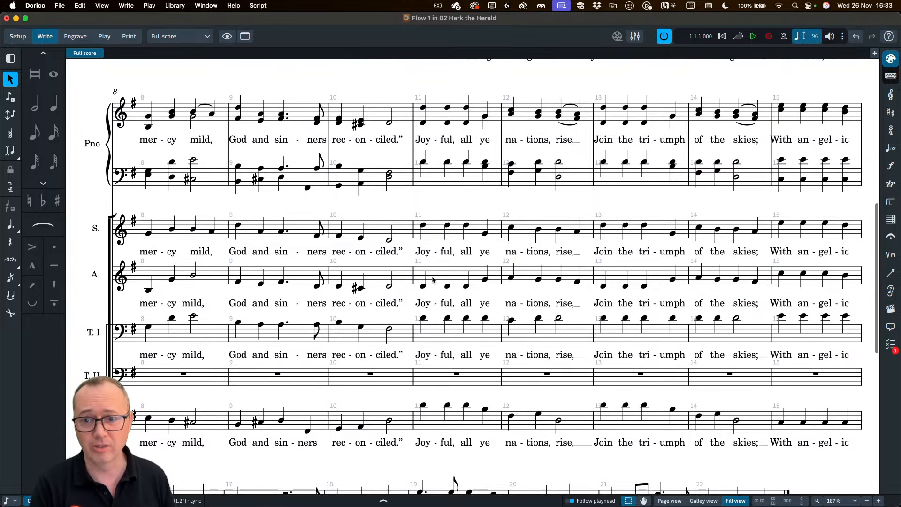
scroll(433, 280, up, 10)
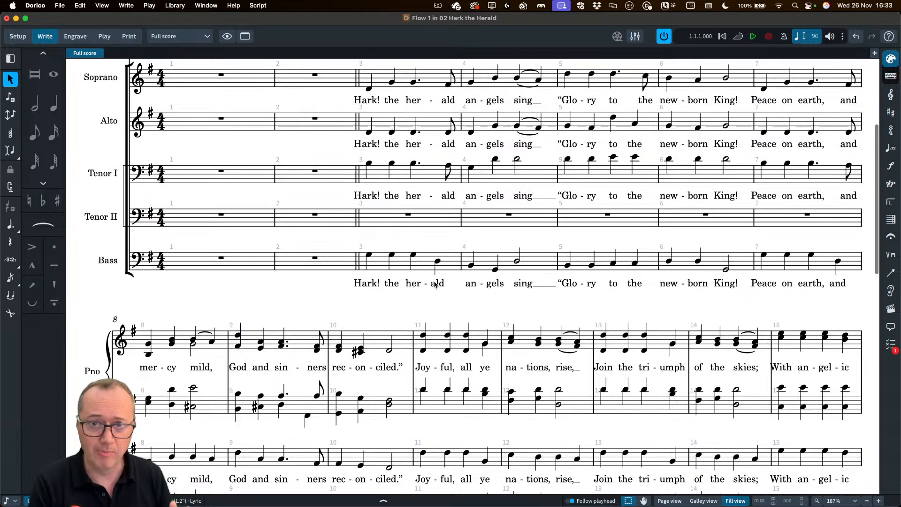
click(524, 284)
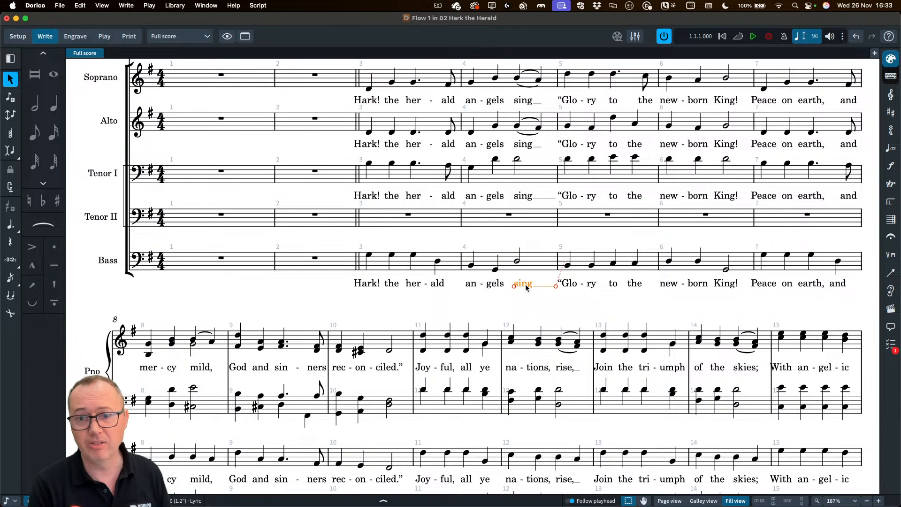
key(Return)
key(space)
click(524, 196)
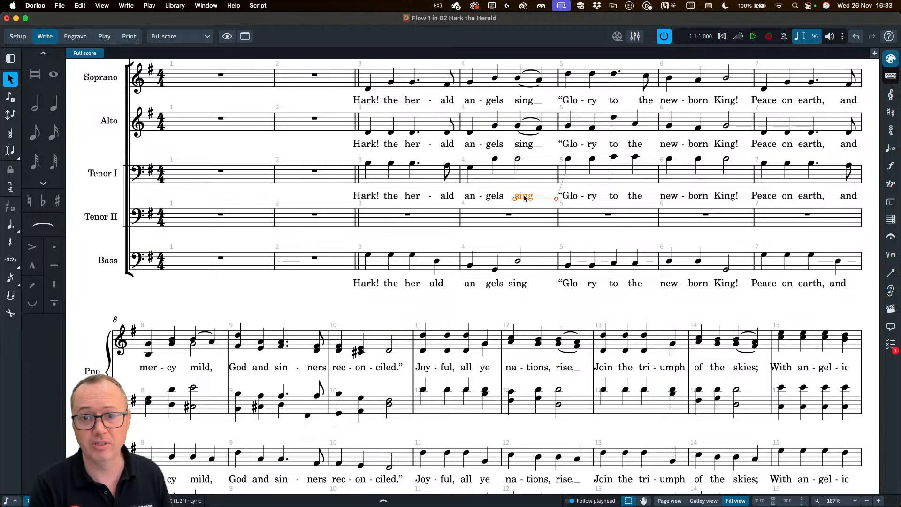
key(Return)
key(space)
click(540, 188)
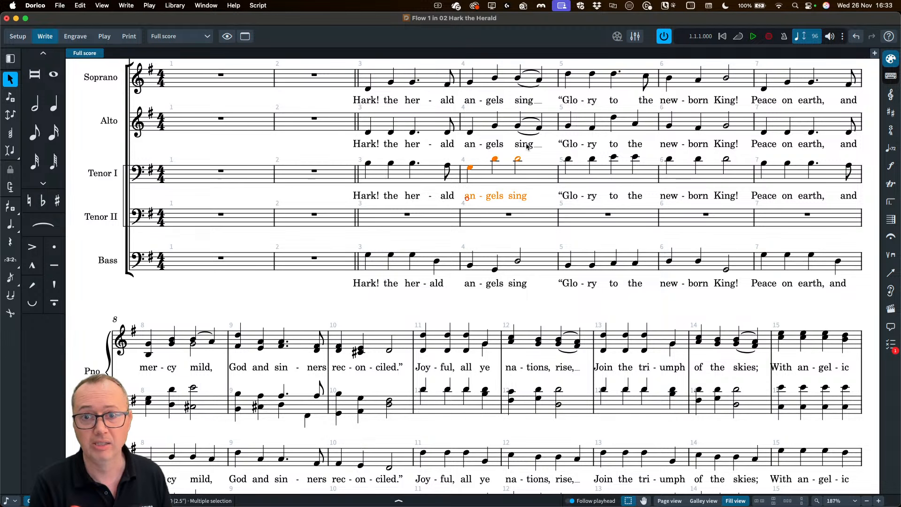
Step: Remove the extension lines after the lyric "rise," in bar 12 of the Tenor I and Bass staves
scroll(611, 254, down, 10)
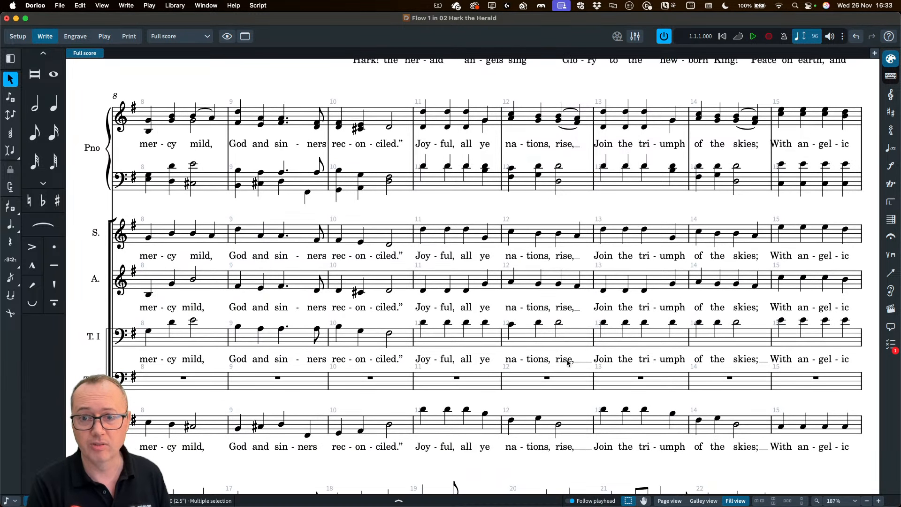
click(568, 362)
key(Return)
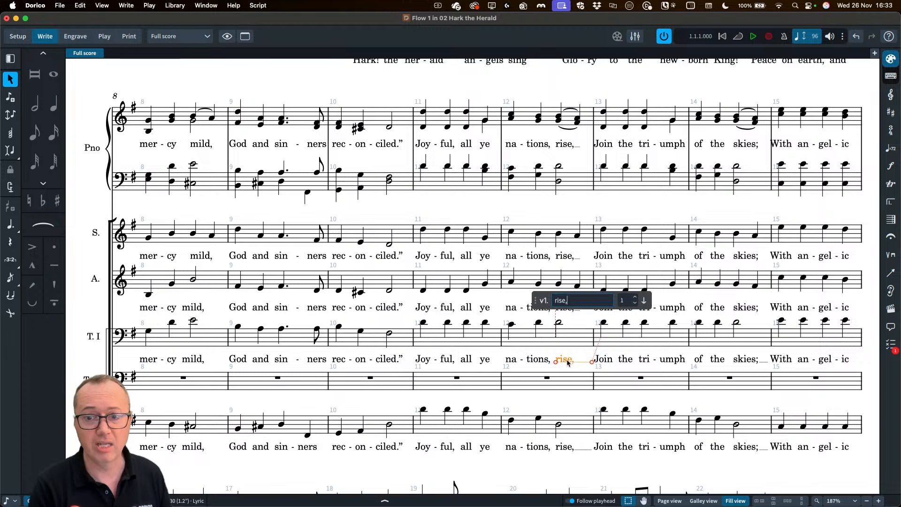
key(space)
click(568, 447)
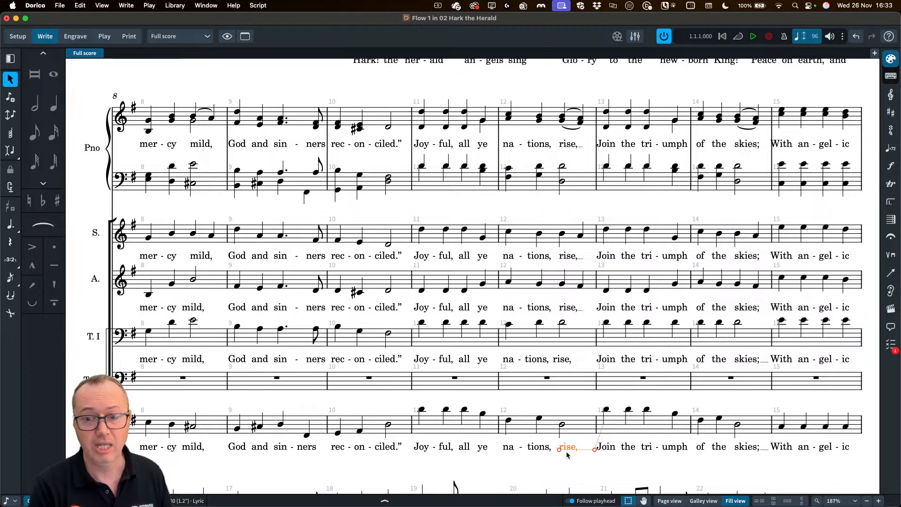
key(Return)
key(space)
key(Escape)
scroll(564, 446, down, 2)
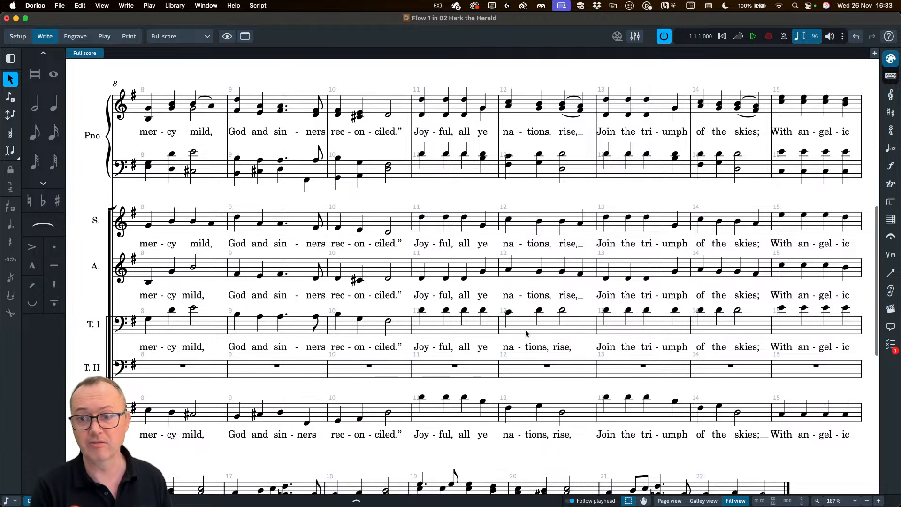
Step: Remove the extension lines after the lyric "skies;" in bar 14 of the Bass and Tenor I staves
click(746, 423)
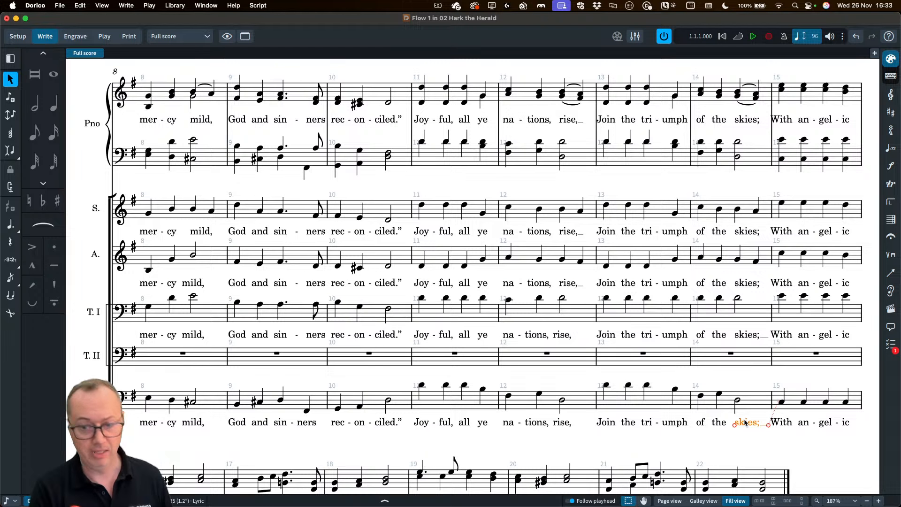
key(Return)
key(space)
click(748, 335)
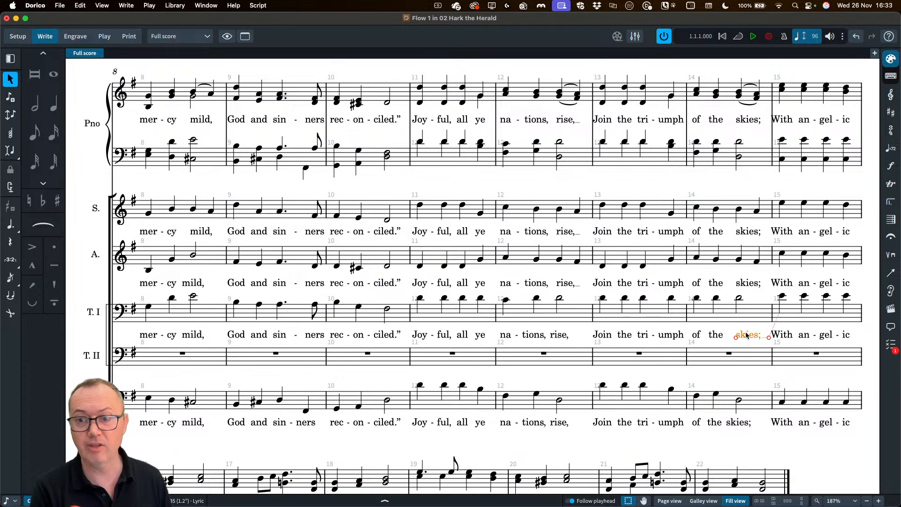
key(Return)
key(space)
key(Escape)
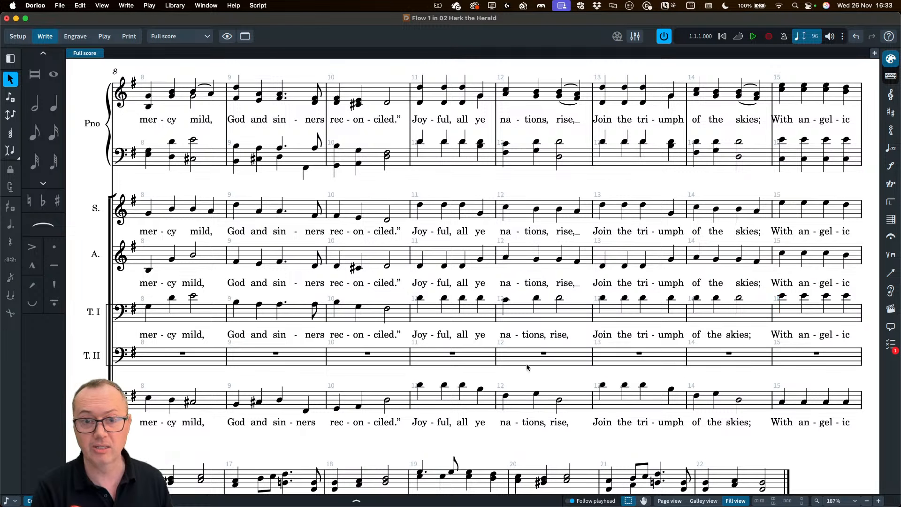
Step: Review the lyrics through the whole score, then check in Setup mode which players the Full score layout includes, toggling Choir on and off
scroll(427, 351, down, 2)
scroll(427, 350, down, 5)
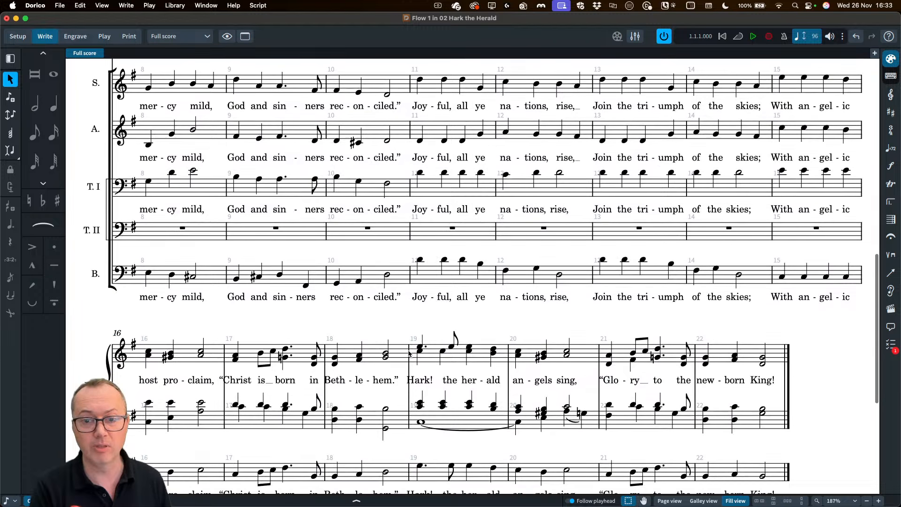
scroll(410, 353, down, 9)
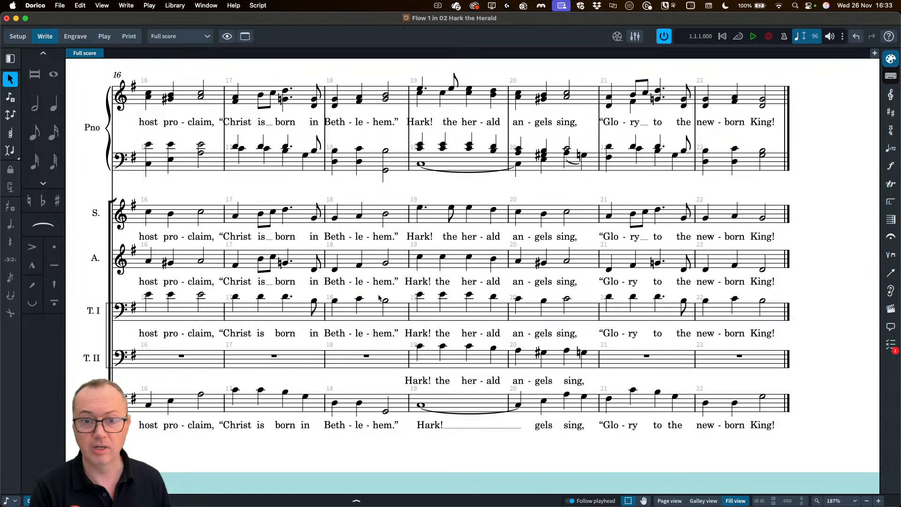
scroll(376, 288, up, 15)
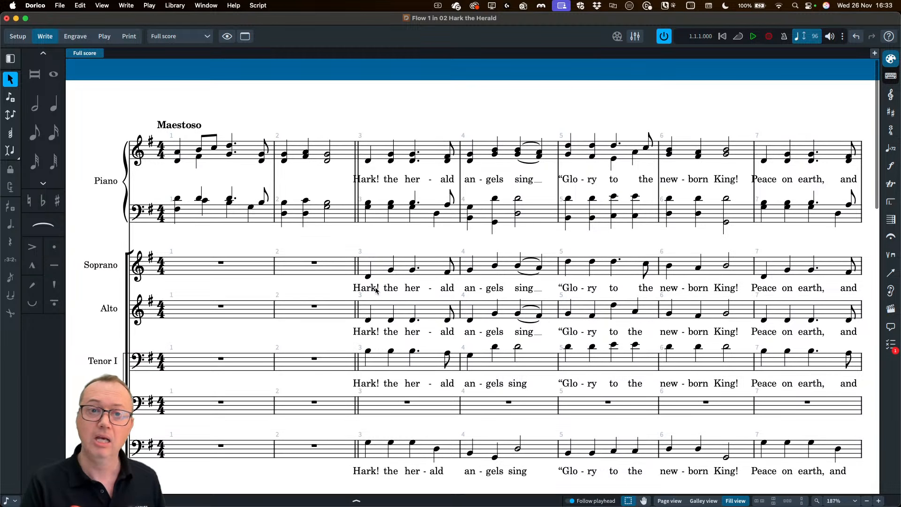
scroll(376, 291, down, 5)
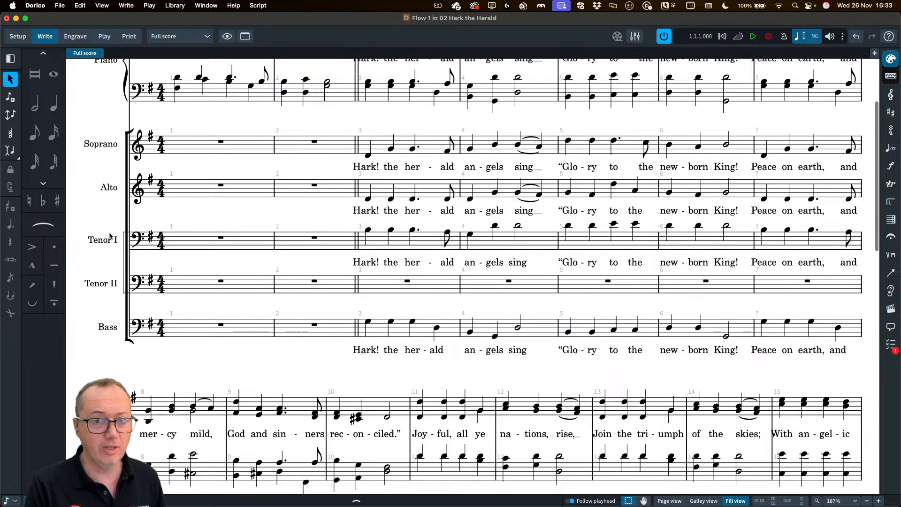
click(17, 36)
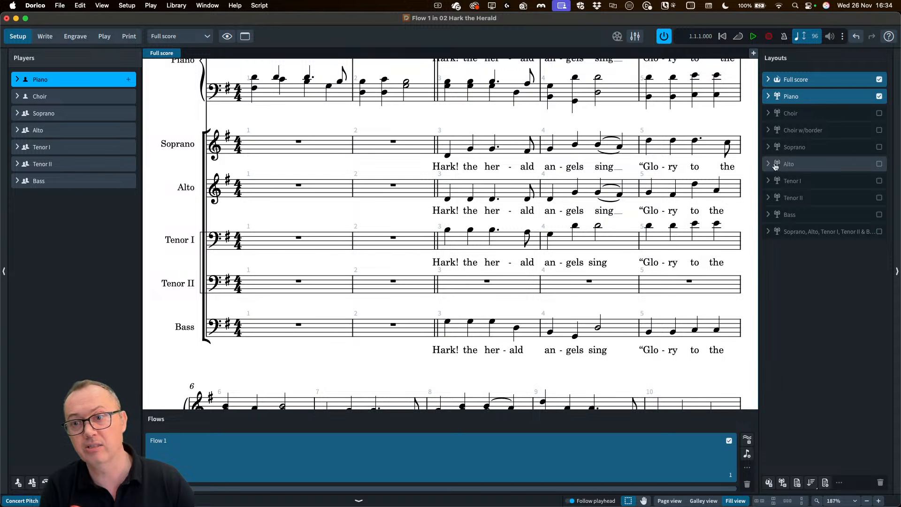
scroll(469, 188, up, 1)
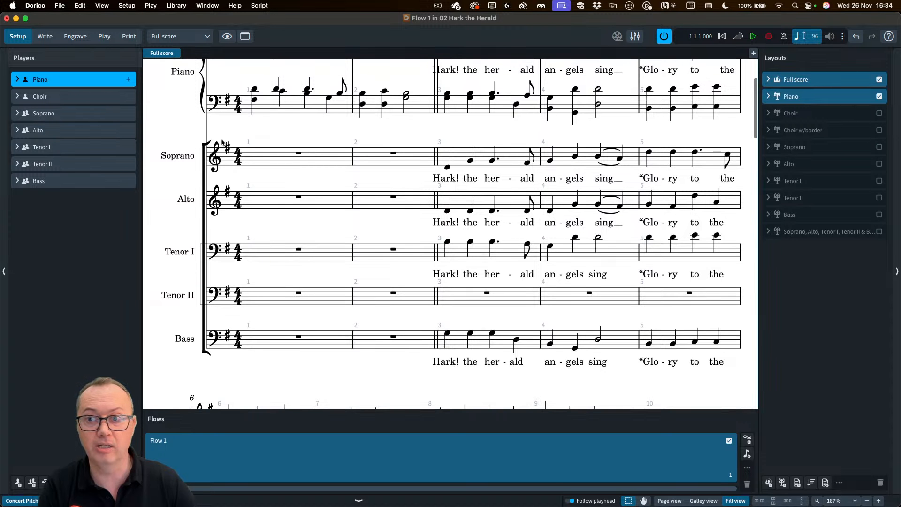
click(800, 80)
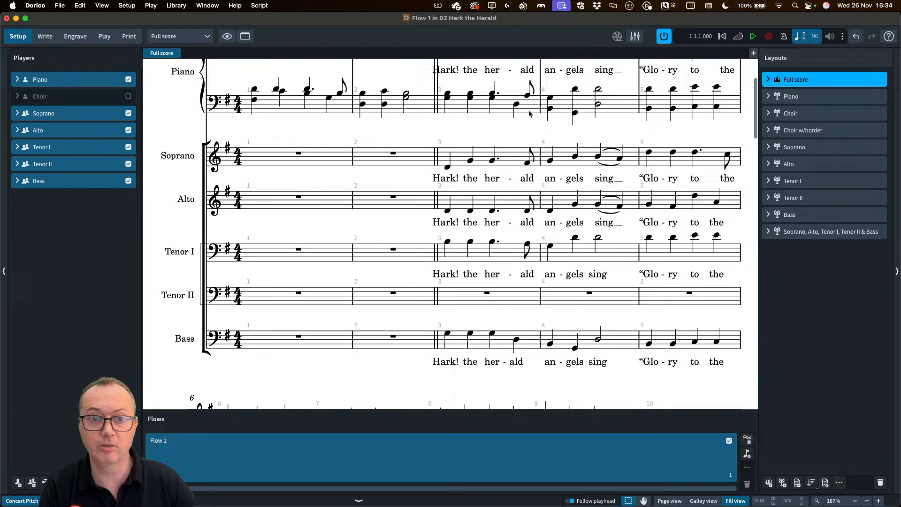
click(128, 97)
click(128, 96)
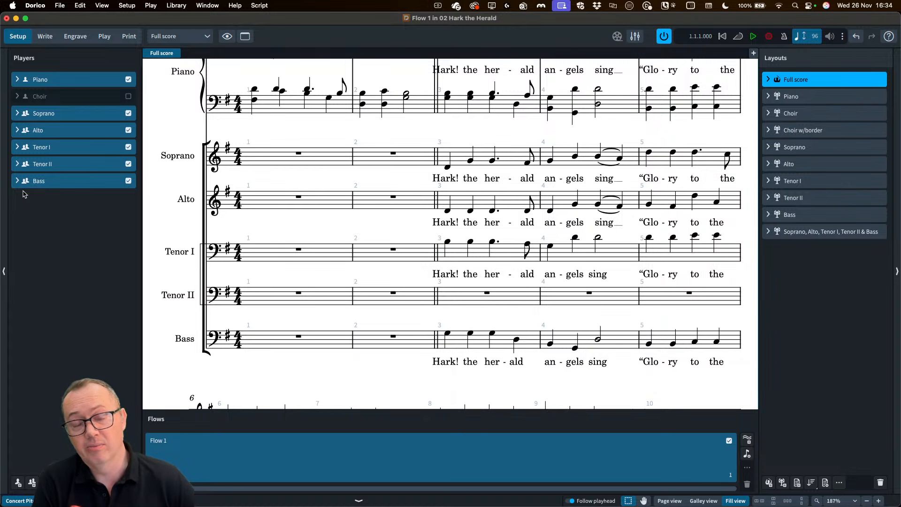
Step: Look up the Tenor singer's "Sounds as written" variant for the Tenor I instrument, dismiss the instrument picker without changing anything, and return to Write mode
click(17, 147)
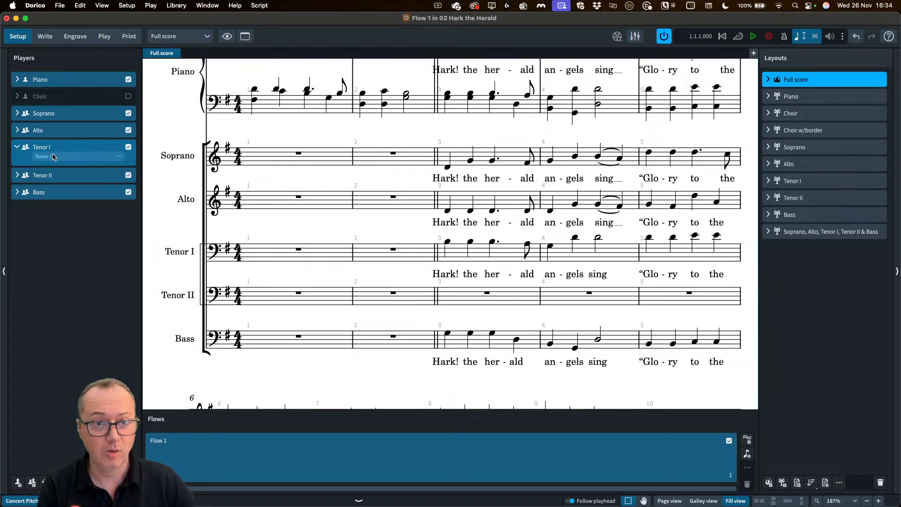
click(118, 158)
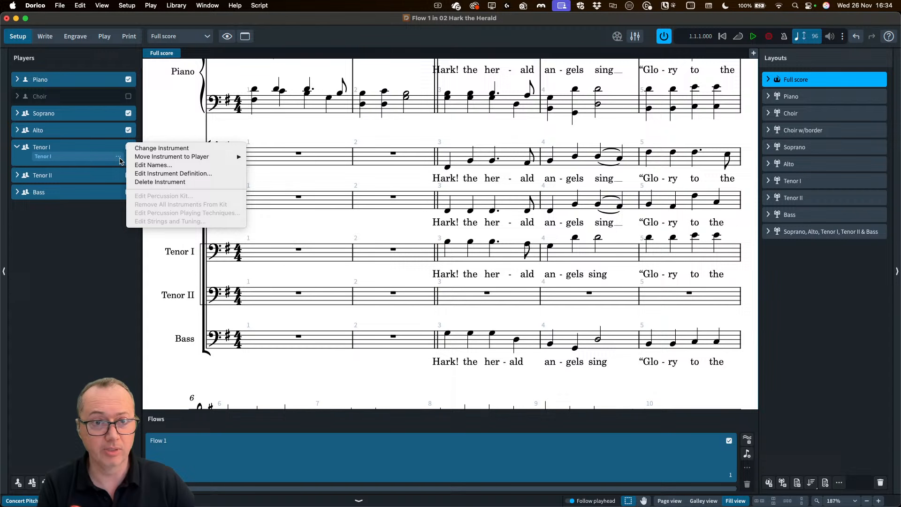
click(144, 148)
text(tenor)
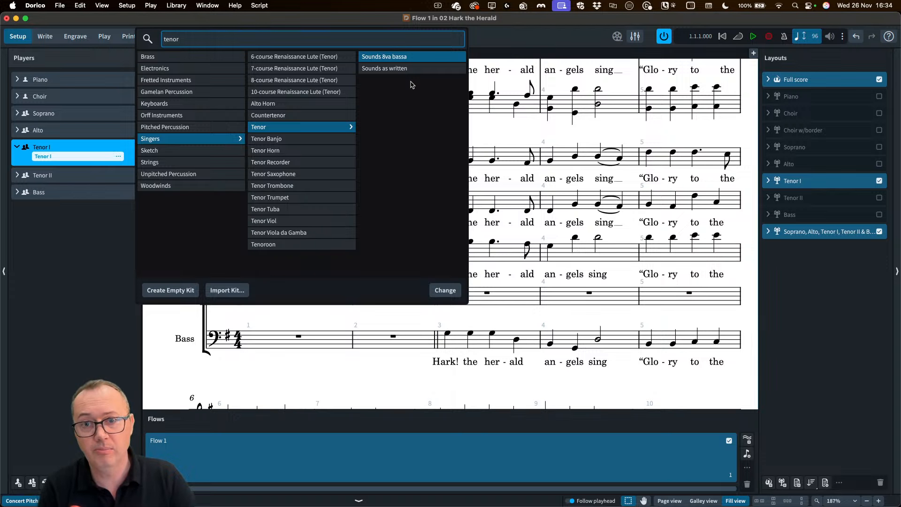
click(386, 70)
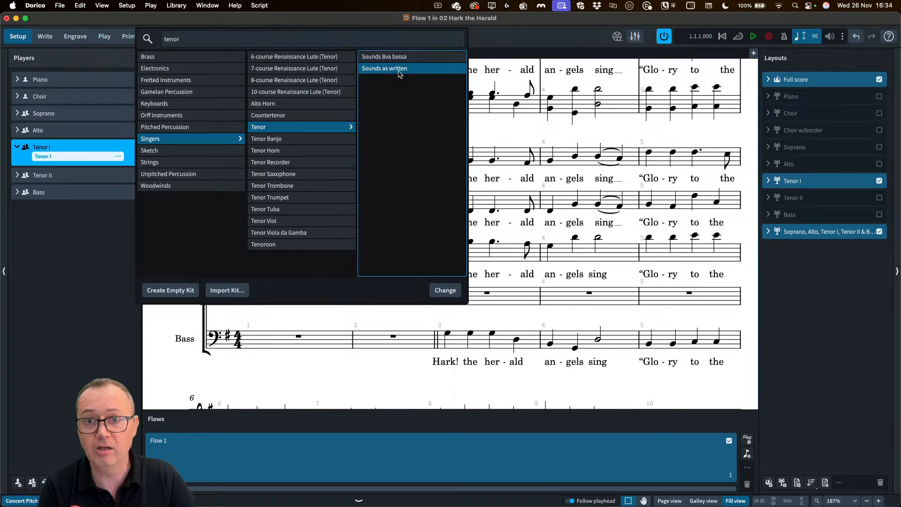
click(478, 118)
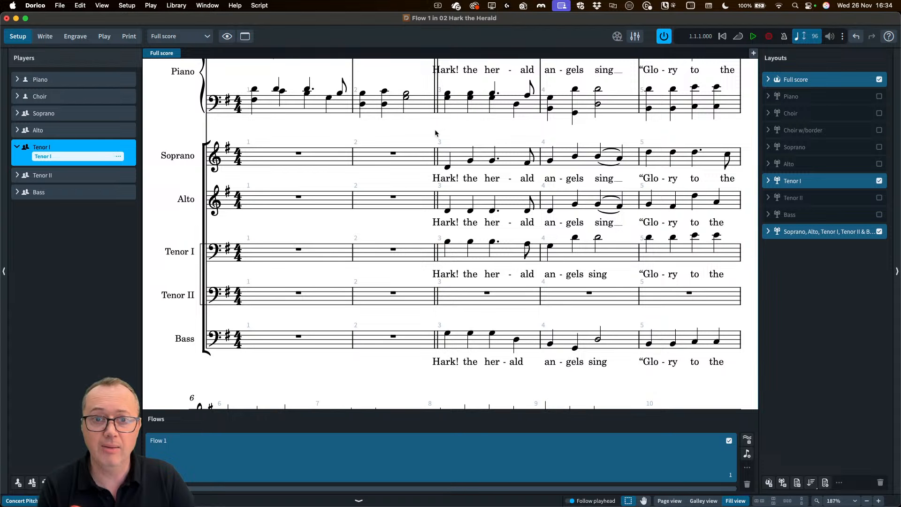
click(45, 36)
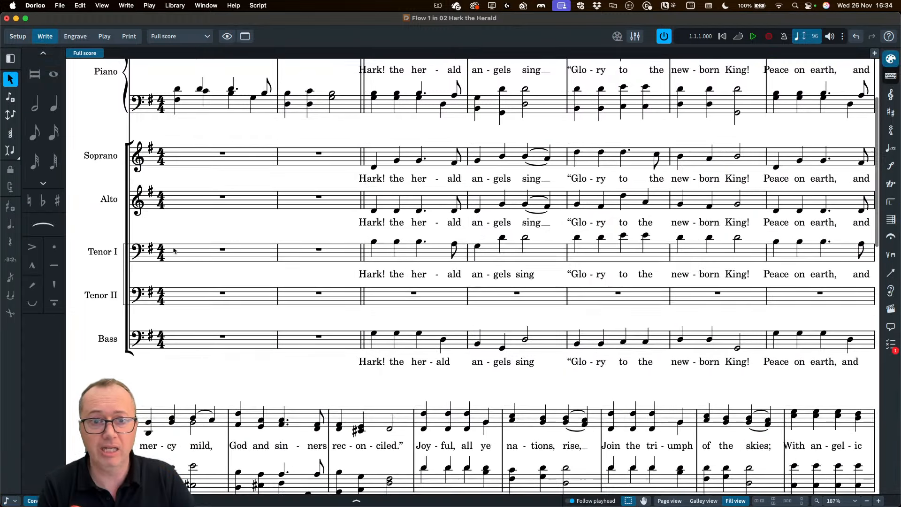
Step: Examine the Note Durations and Note Positions humanize settings under Timing in Playback Options, and close the dialog without changes
scroll(317, 227, up, 3)
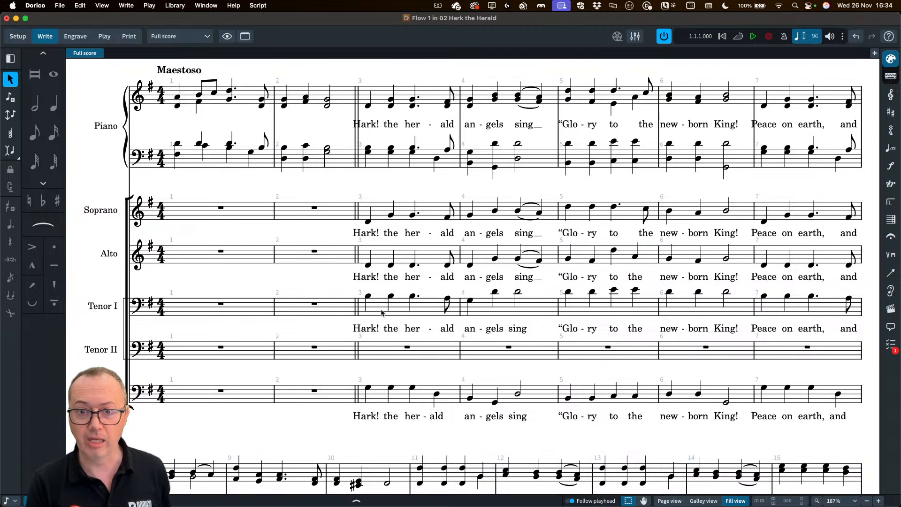
scroll(364, 310, down, 3)
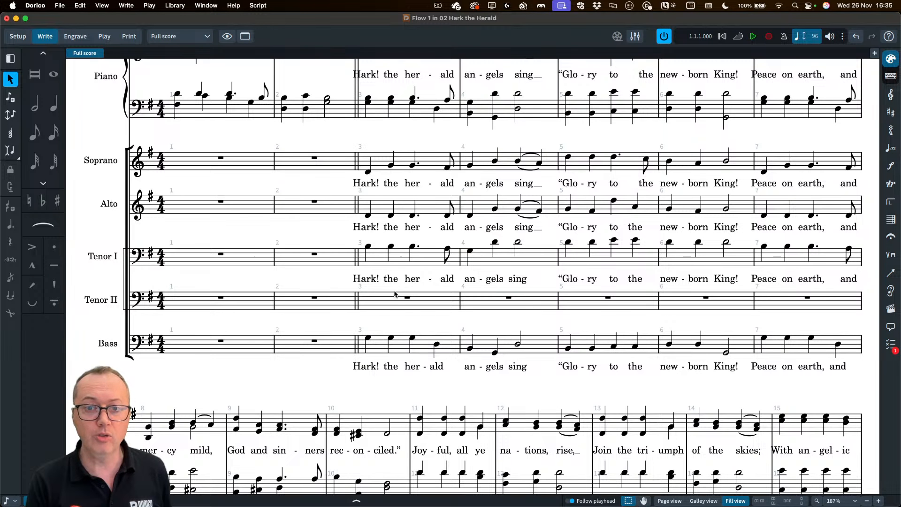
scroll(395, 300, down, 15)
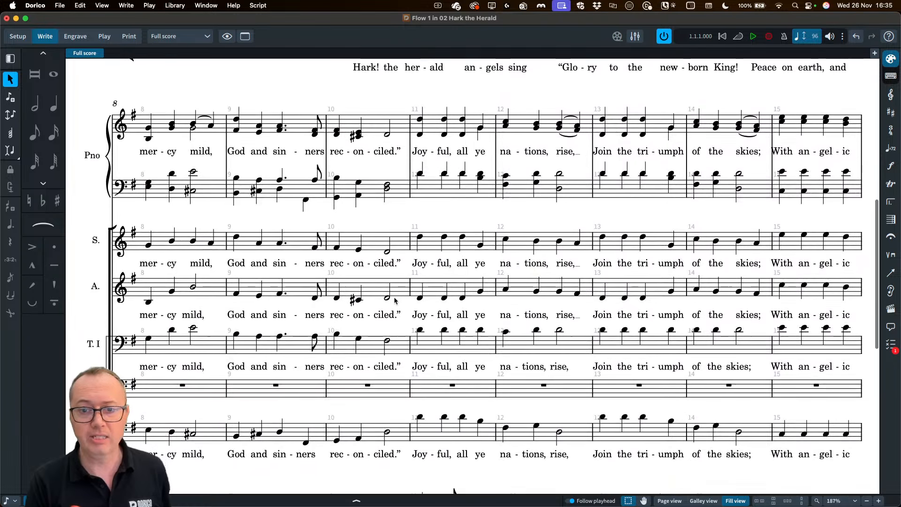
scroll(518, 369, down, 15)
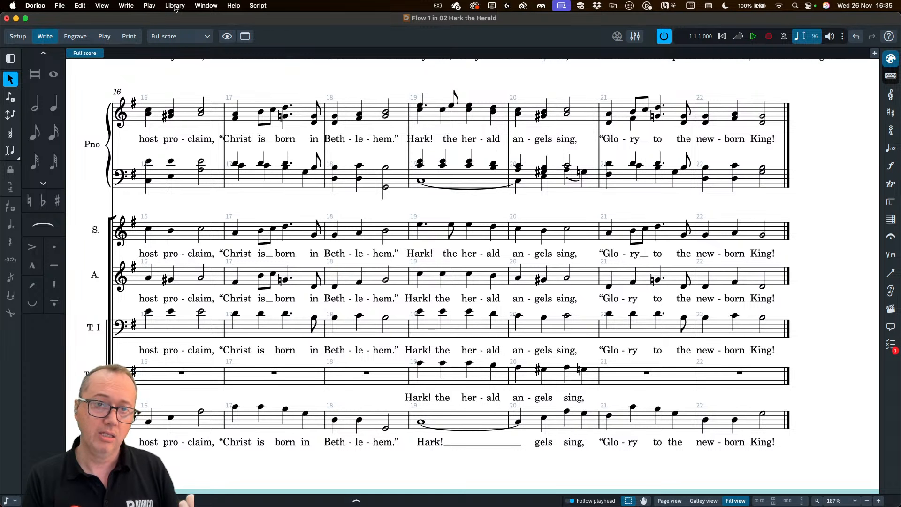
click(157, 6)
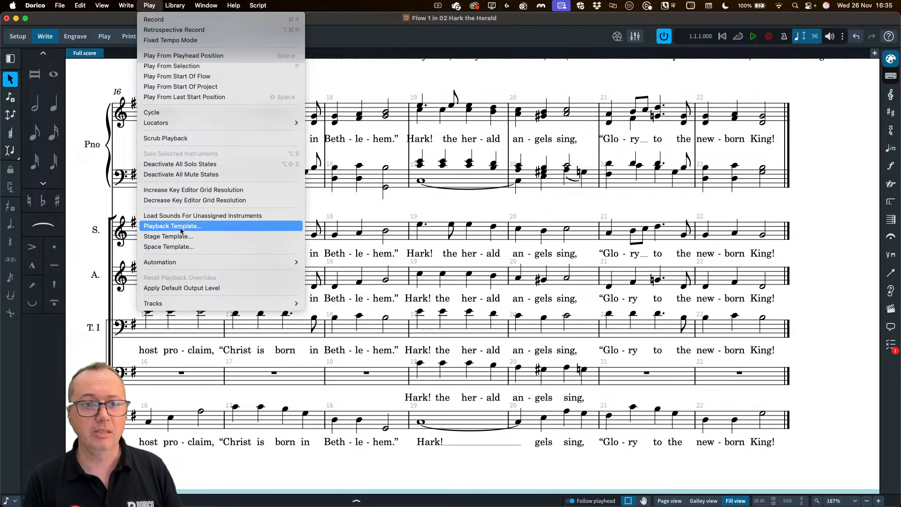
mouse_move(174, 6)
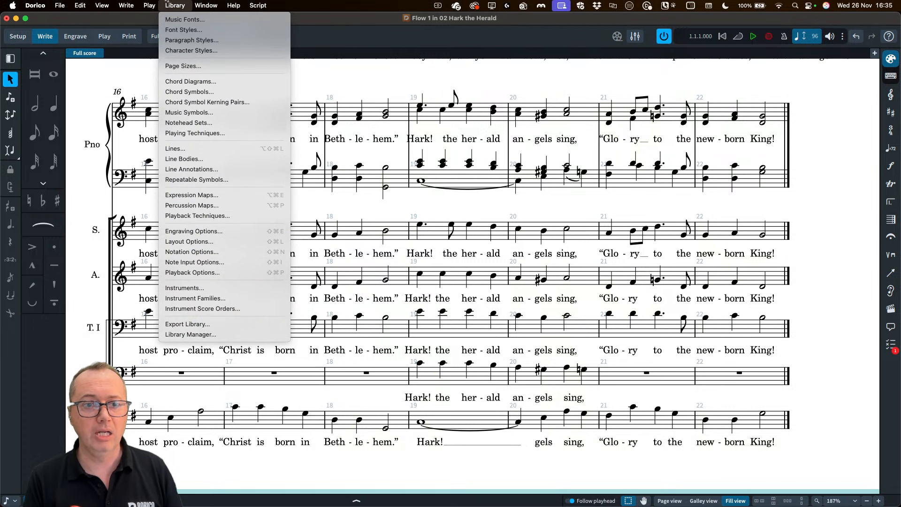
click(175, 270)
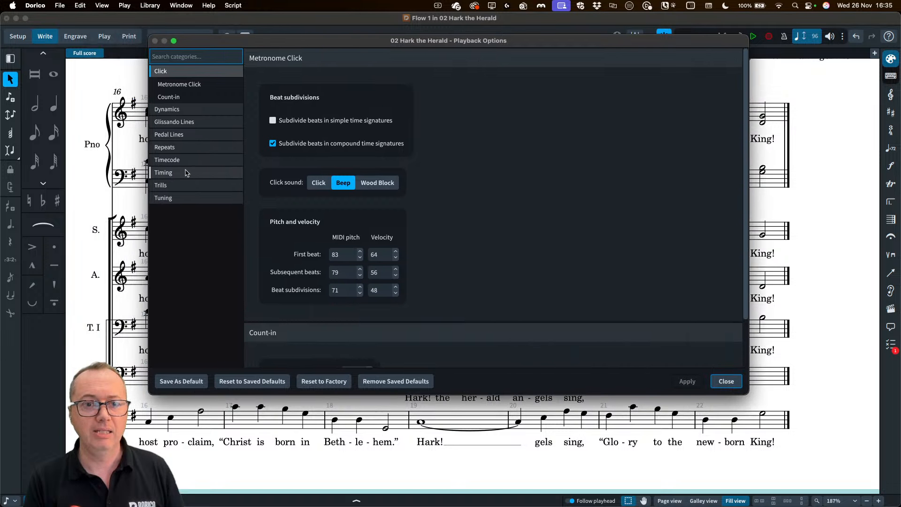
click(164, 173)
scroll(483, 251, down, 2)
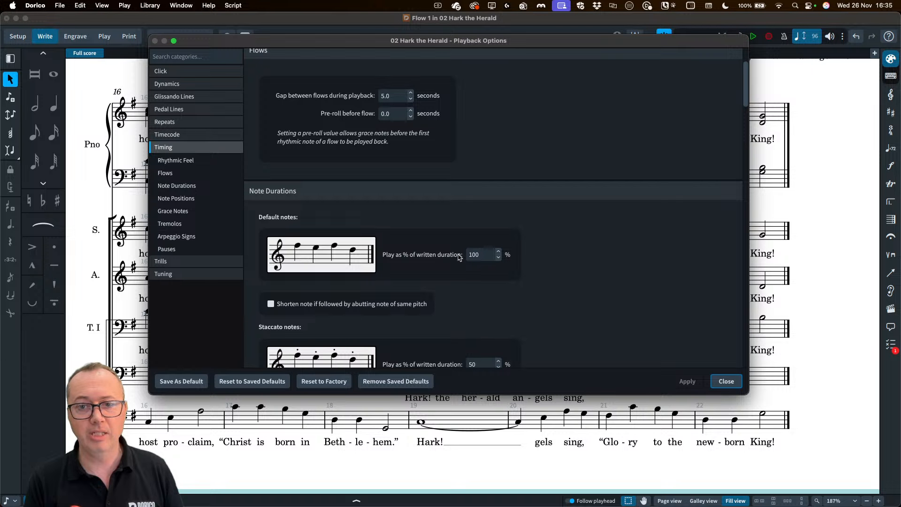
scroll(607, 273, down, 10)
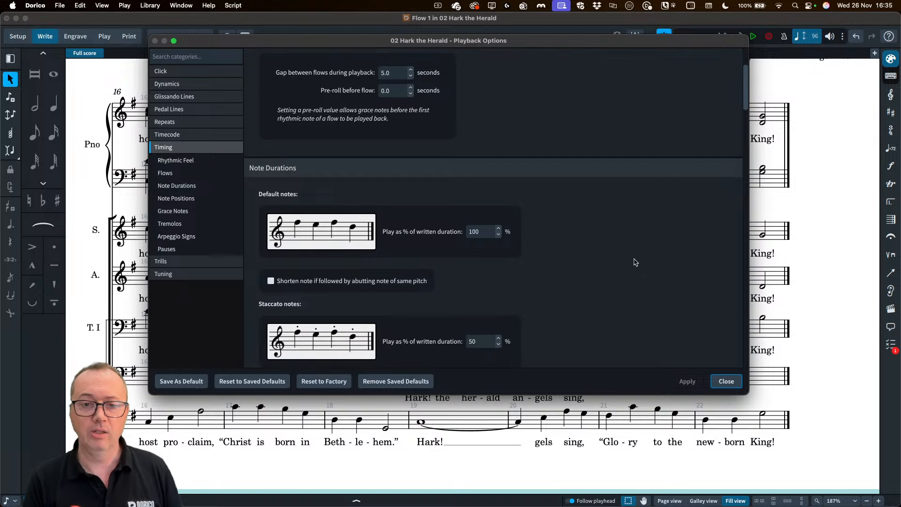
scroll(639, 265, down, 3)
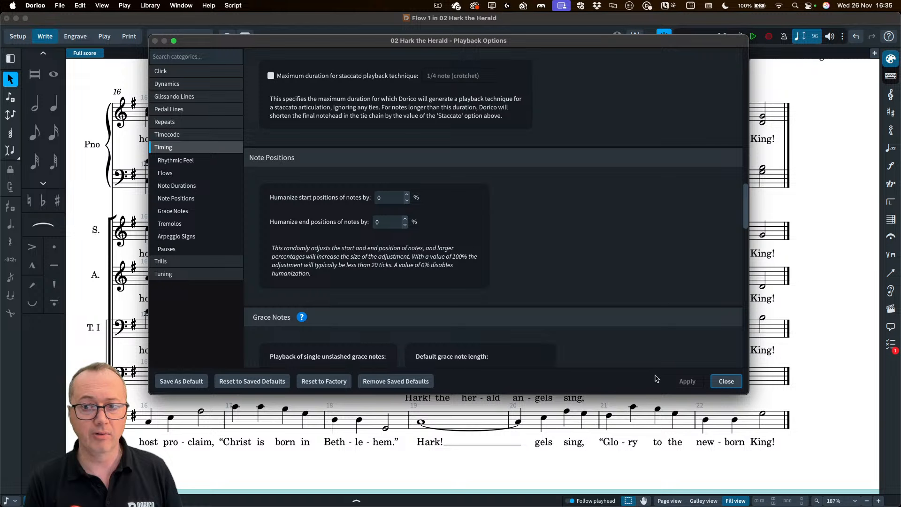
click(726, 381)
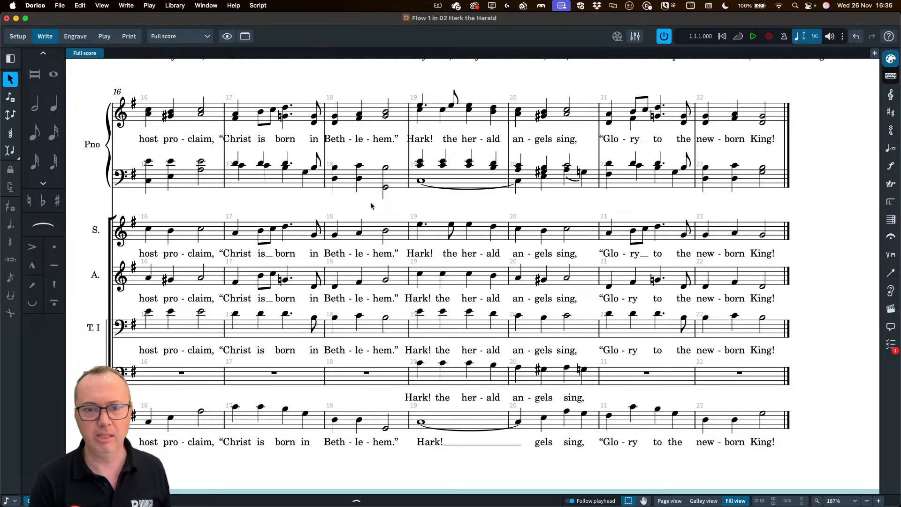
scroll(378, 211, up, 10)
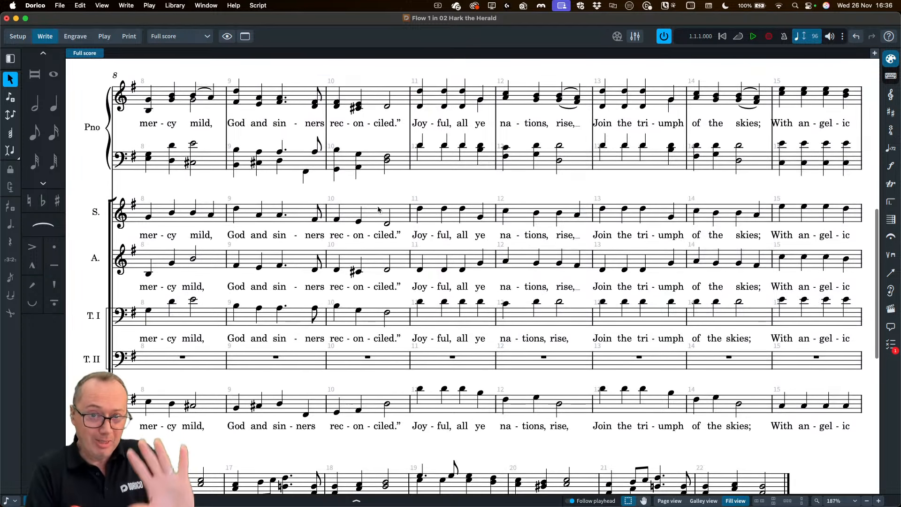
scroll(378, 209, up, 15)
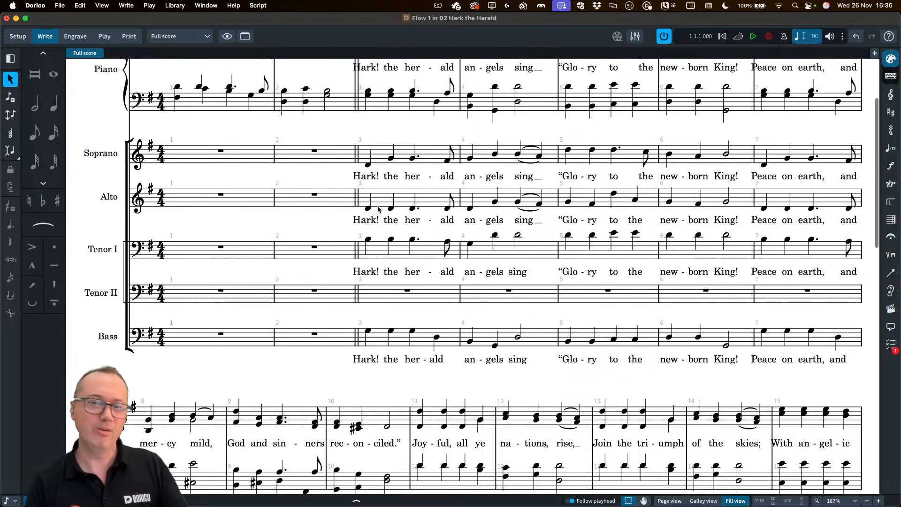
scroll(380, 183, up, 2)
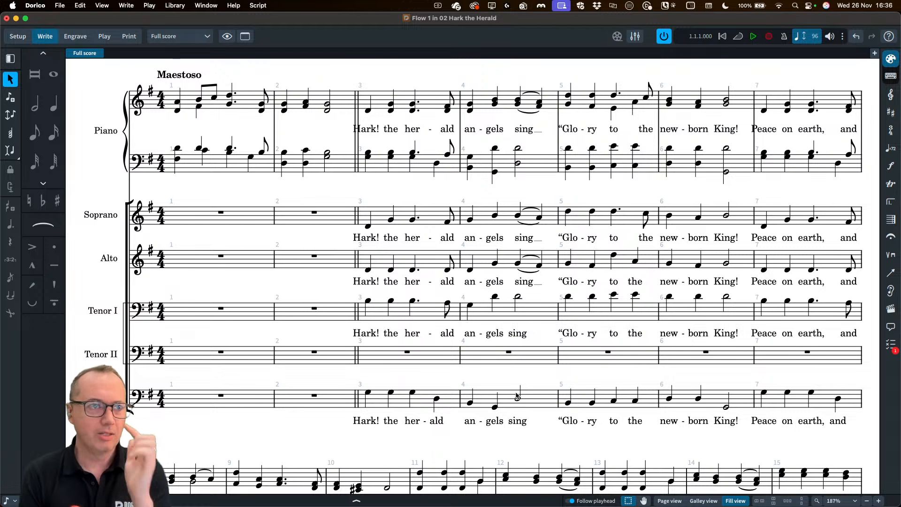
scroll(497, 355, down, 1)
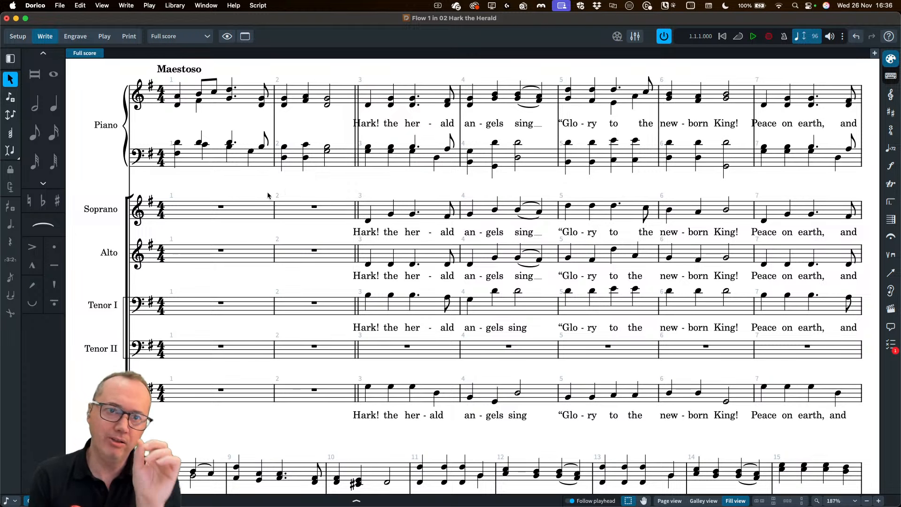
Step: In Setup mode, rename the combined Soprano, Alto, Tenor I, Tenor II & Bass layout as "Synthesizer V"
click(18, 37)
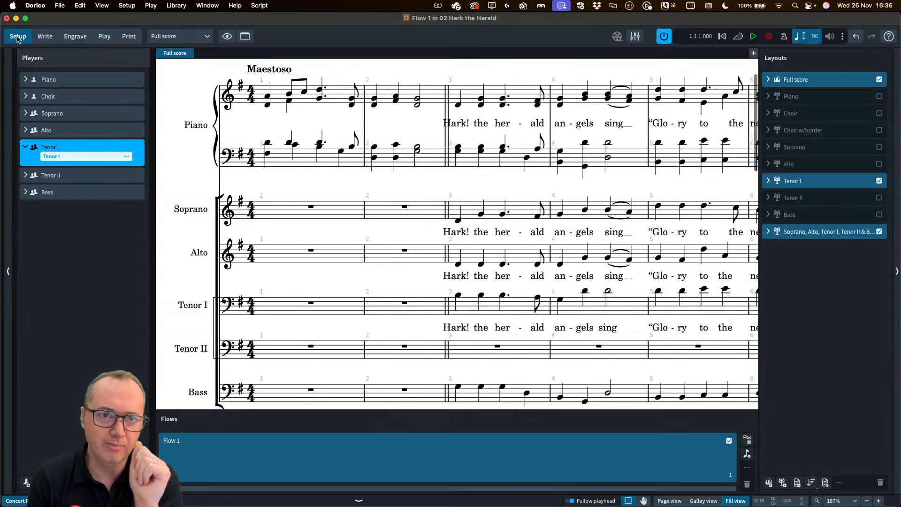
click(810, 230)
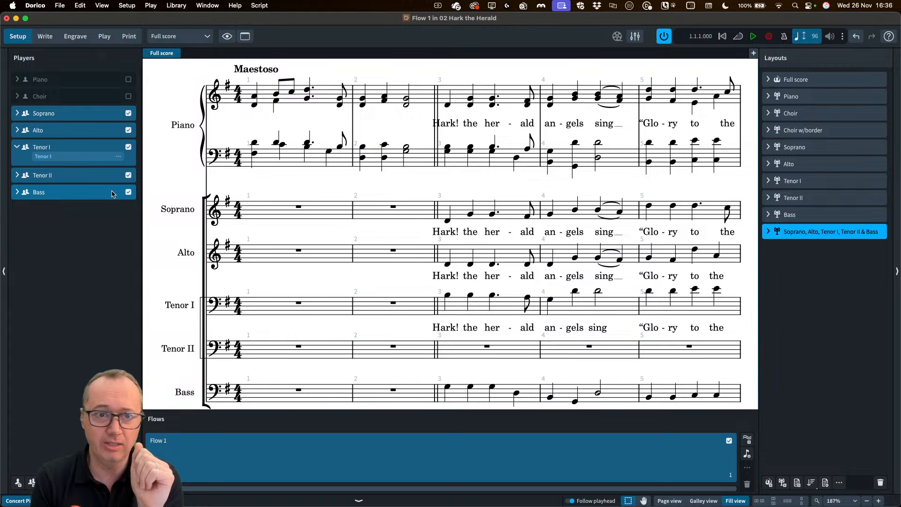
double_click(801, 232)
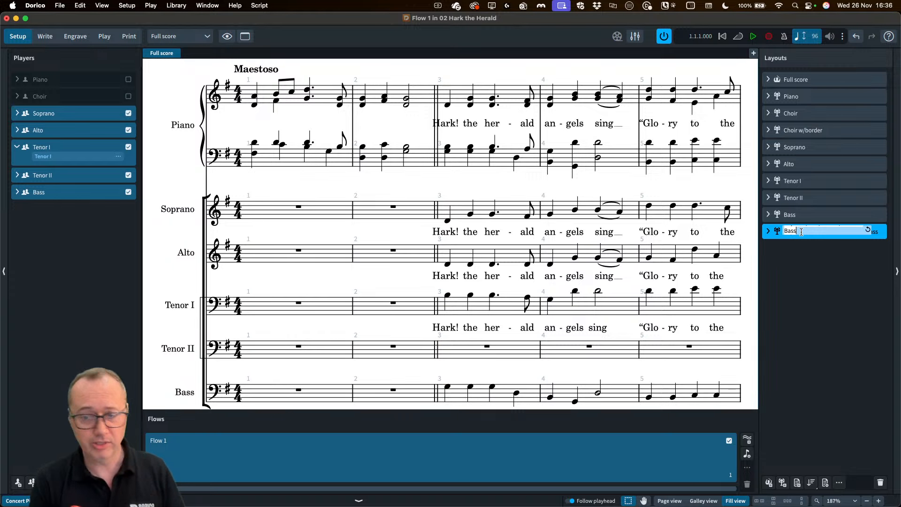
text(Synth)
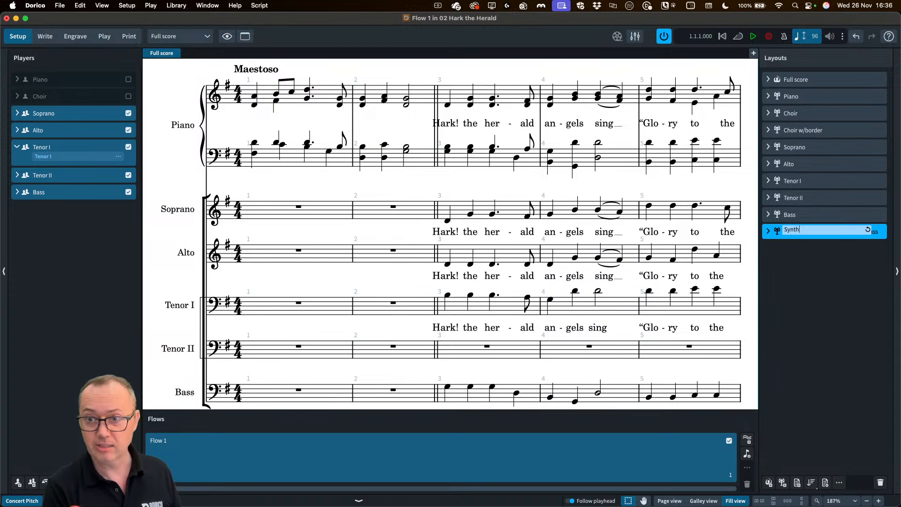
text(esizer)
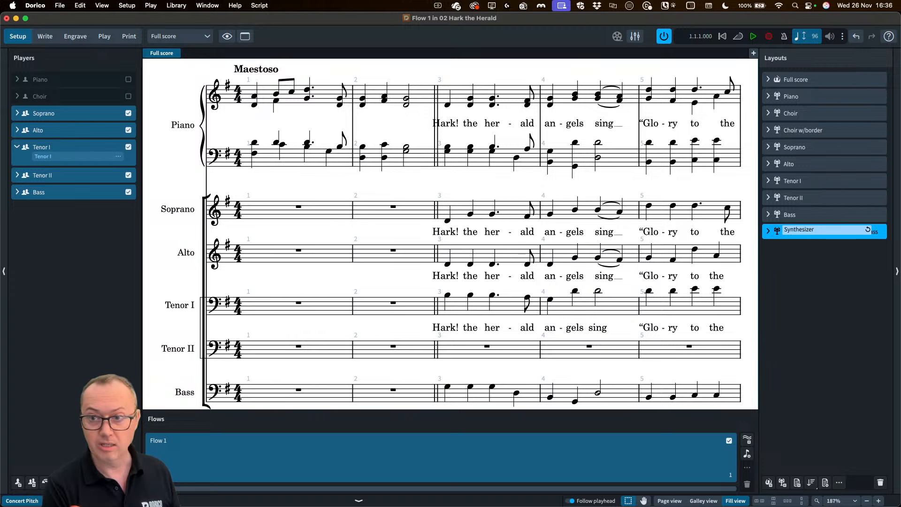
text( V)
key(Return)
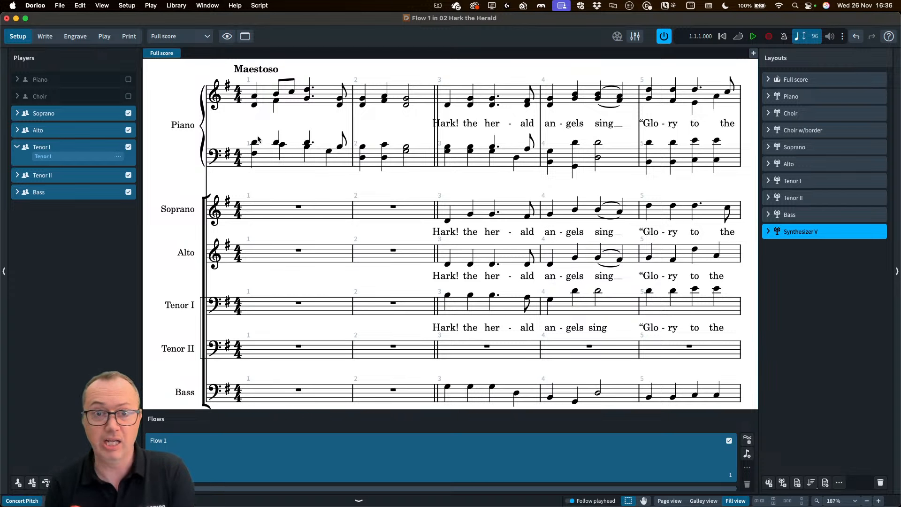
Step: From Write mode, export only the Synthesizer V layout of Flow 1 as uncompressed MusicXML into a new folder under "2025-11 Synthesizer V"
click(45, 37)
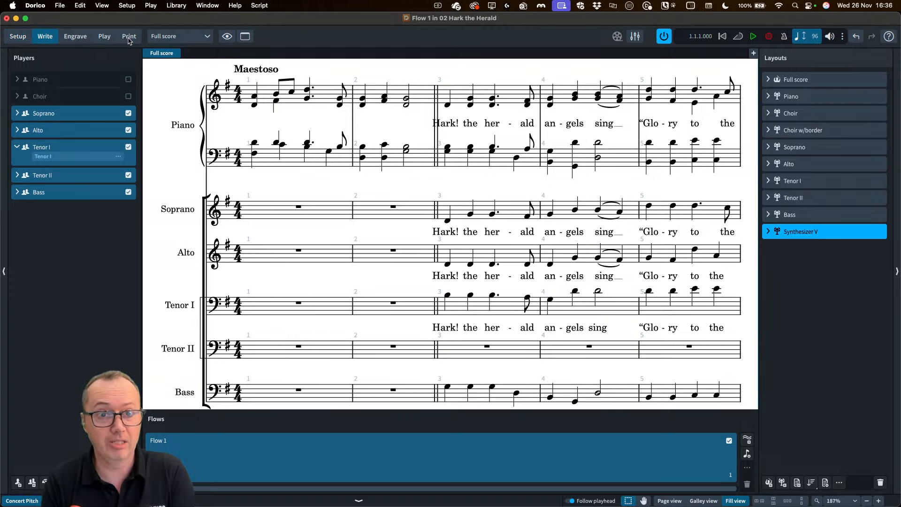
click(152, 40)
click(152, 40)
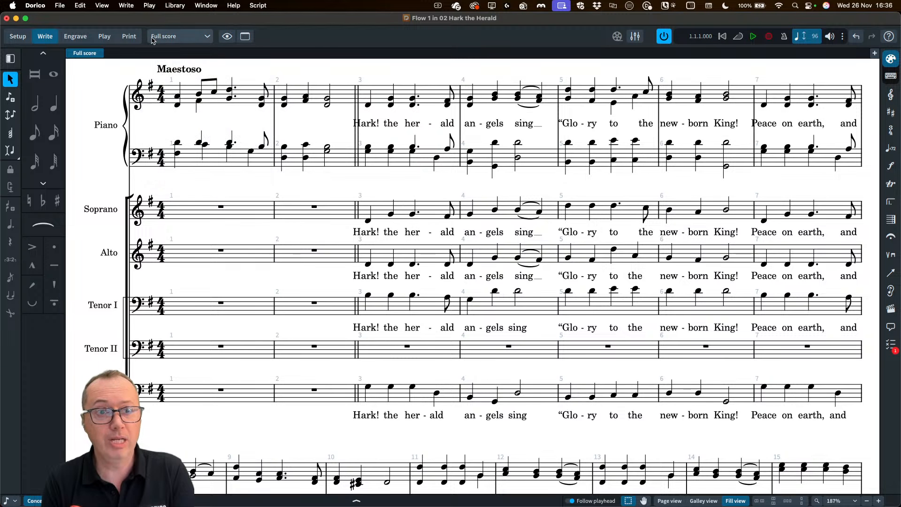
click(60, 5)
mouse_move(96, 149)
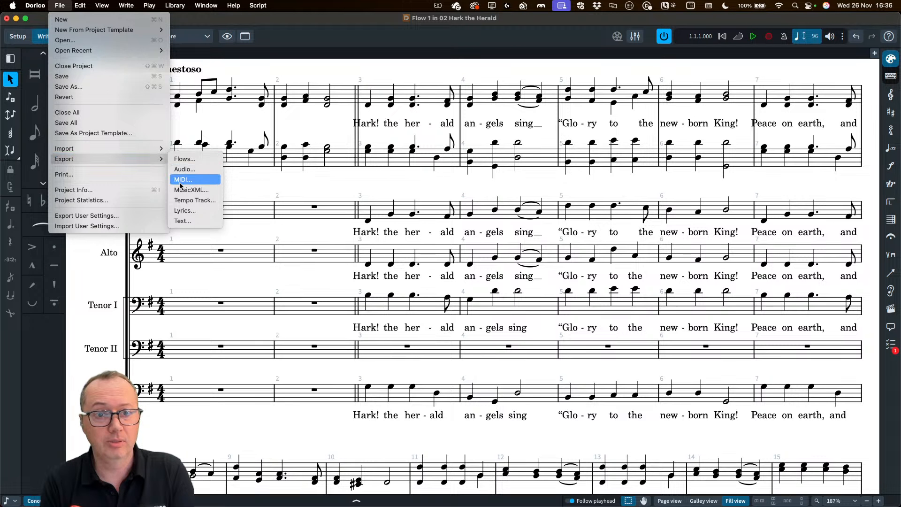
click(183, 193)
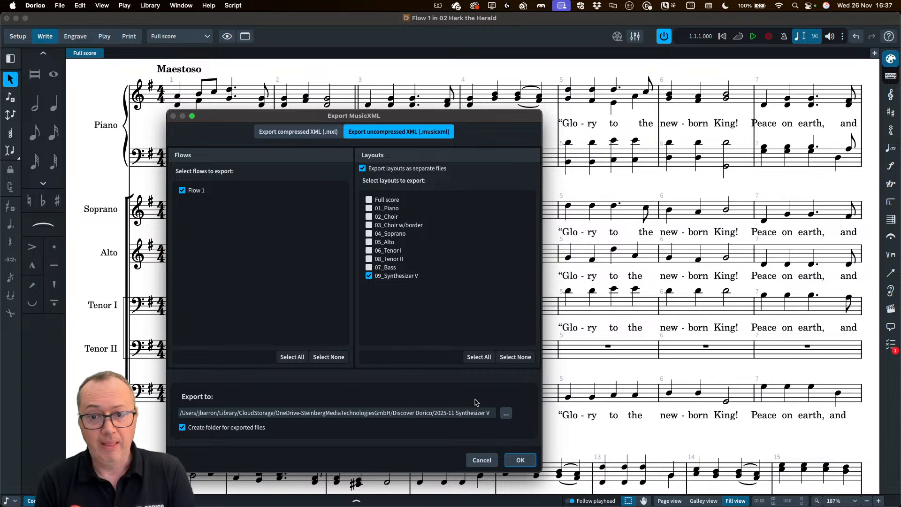
click(521, 461)
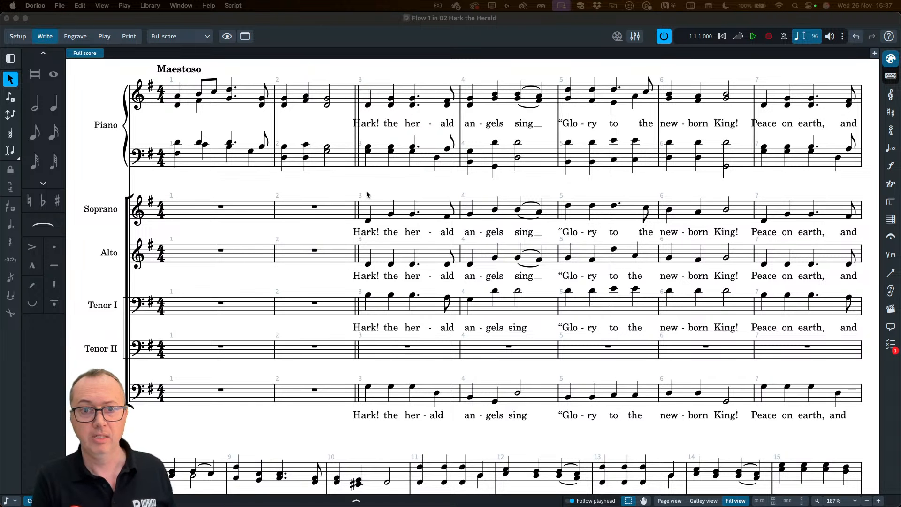
Step: In Play mode, add a VST instrument slot and load the Dreamtonics Synthesizer V Studio 2 Plugin into it
click(269, 91)
click(104, 37)
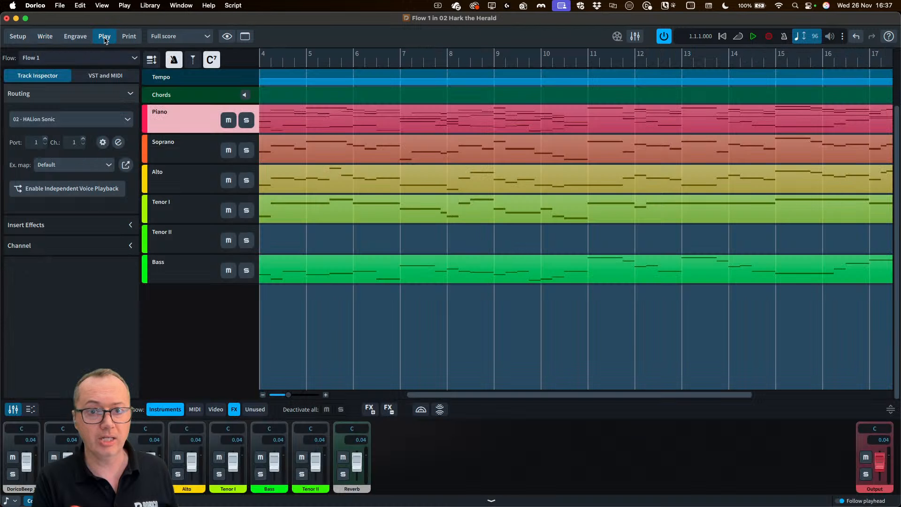
click(99, 77)
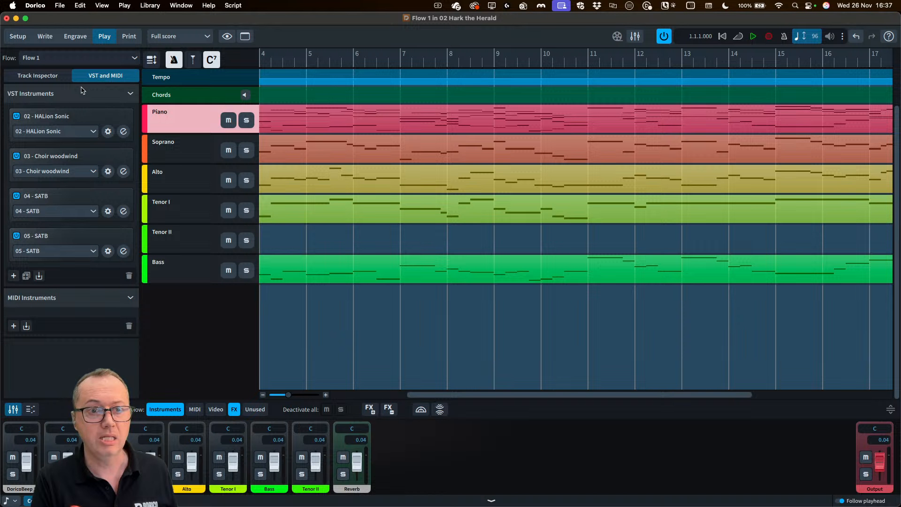
click(13, 277)
click(52, 291)
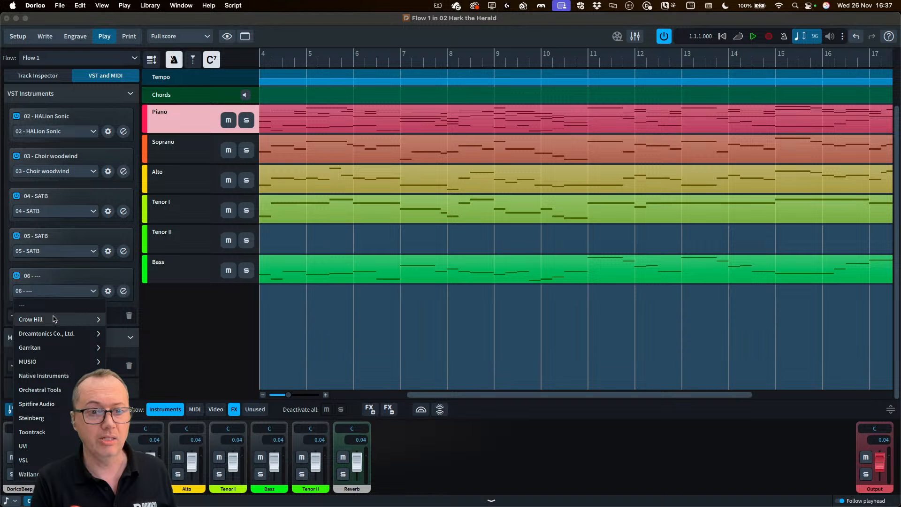
click(52, 334)
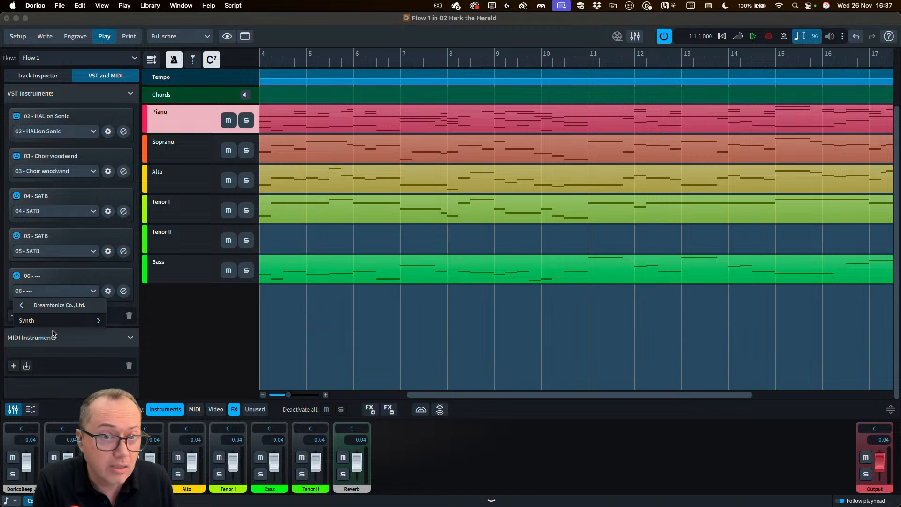
click(54, 322)
click(58, 323)
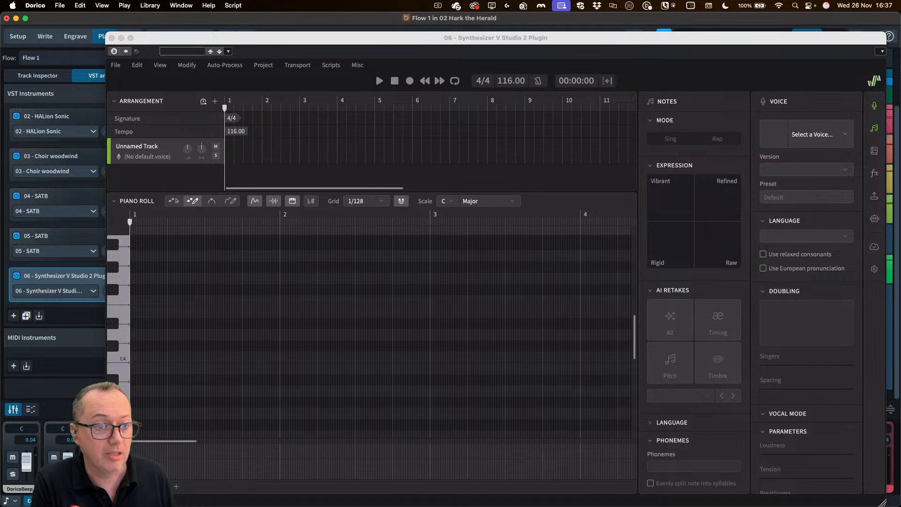
Step: Import the exported MusicXML file into Synthesizer V as a new project, discarding the existing data and including the Soprano, Alto, Tenor I, Tenor II and Bass tracks
drag(368, 506, 368, 156)
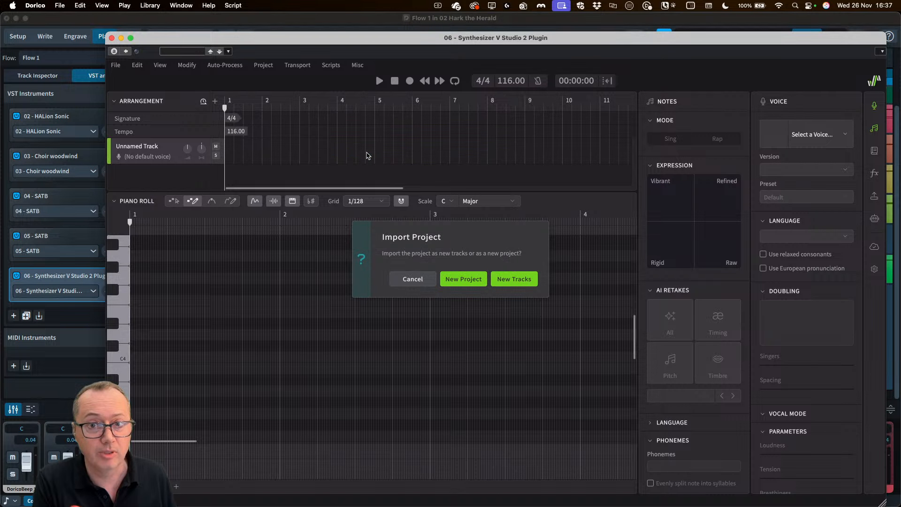
click(475, 280)
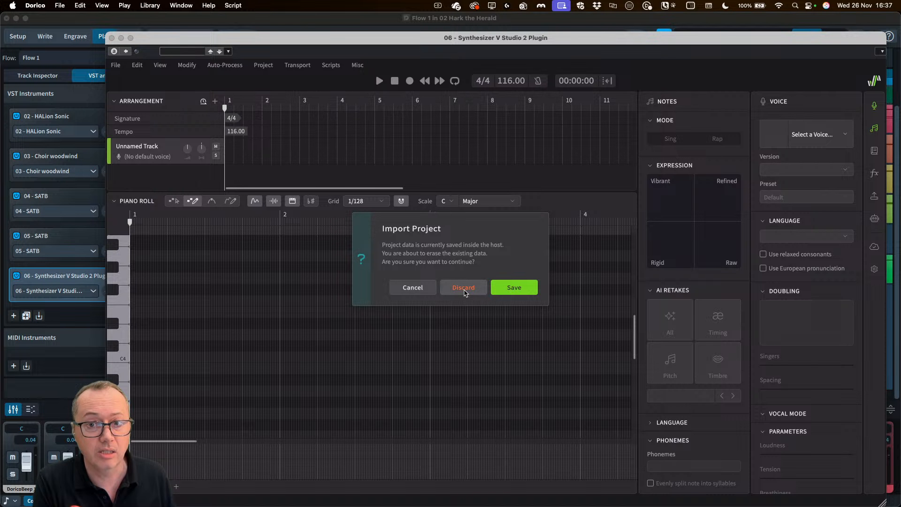
click(463, 288)
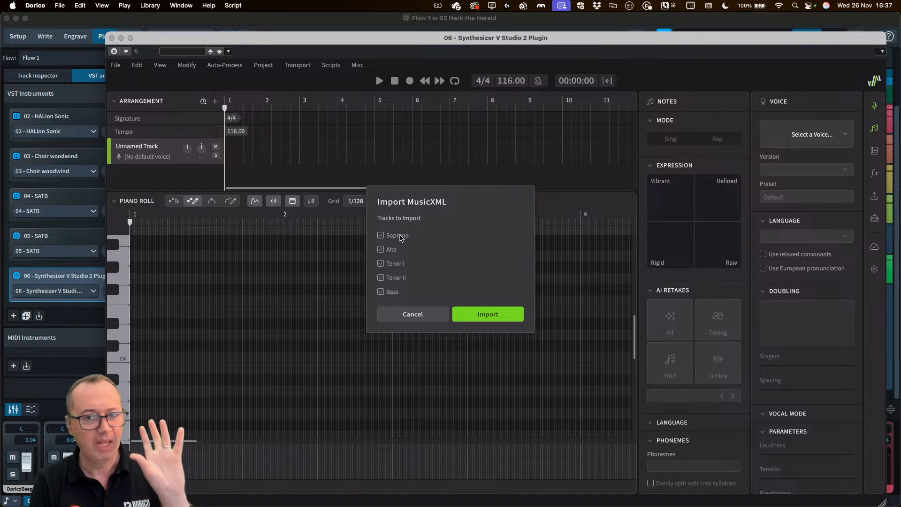
click(470, 319)
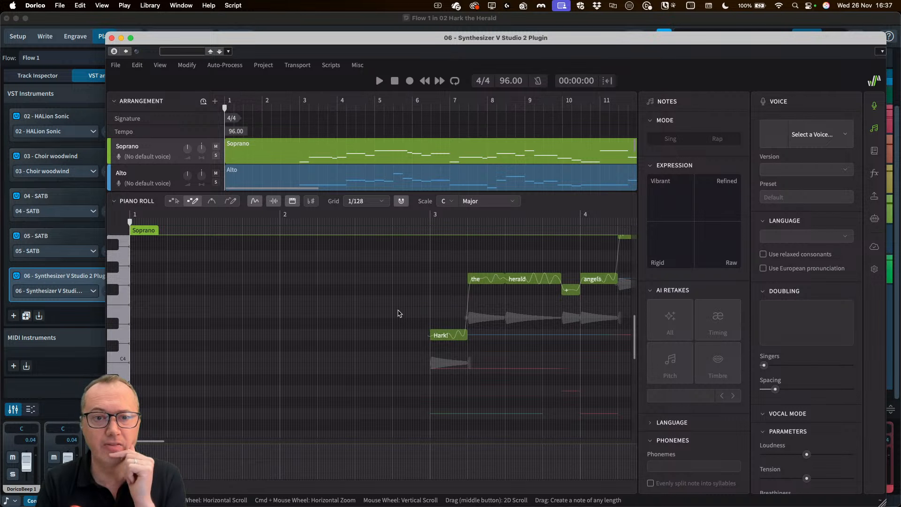
Step: Move the plug-in window higher and enlarge the Arrangement area to fit all five tracks, with the Soprano's opening lyrics shown in the piano roll
drag(268, 40, 261, 20)
drag(321, 173, 322, 263)
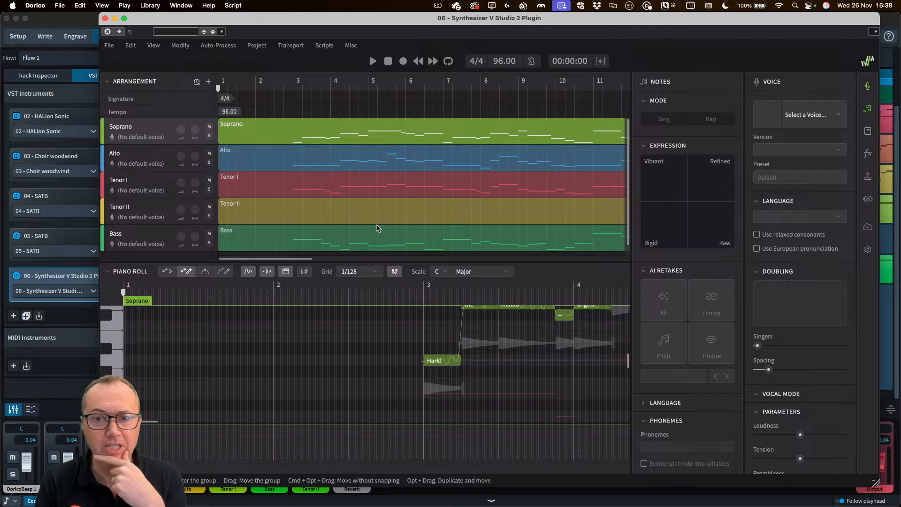
scroll(404, 379, right, 5)
scroll(403, 378, up, 1)
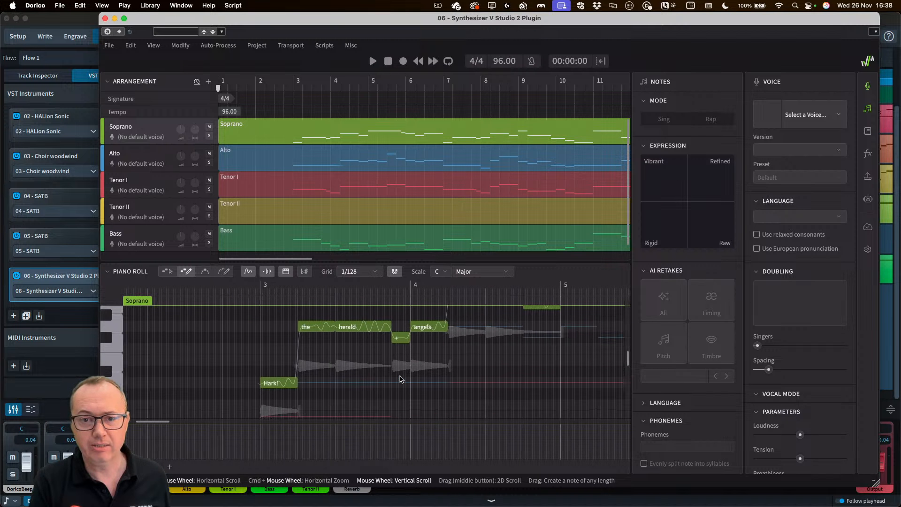
scroll(441, 352, left, 3)
scroll(441, 352, up, 1)
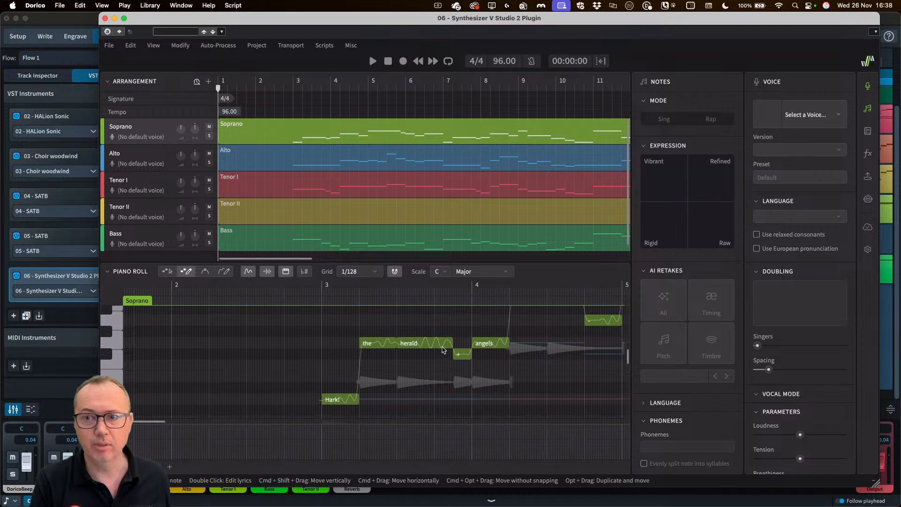
Step: Assign the Felicia 2 voice to the Soprano track
scroll(442, 350, left, 1)
scroll(442, 350, down, 1)
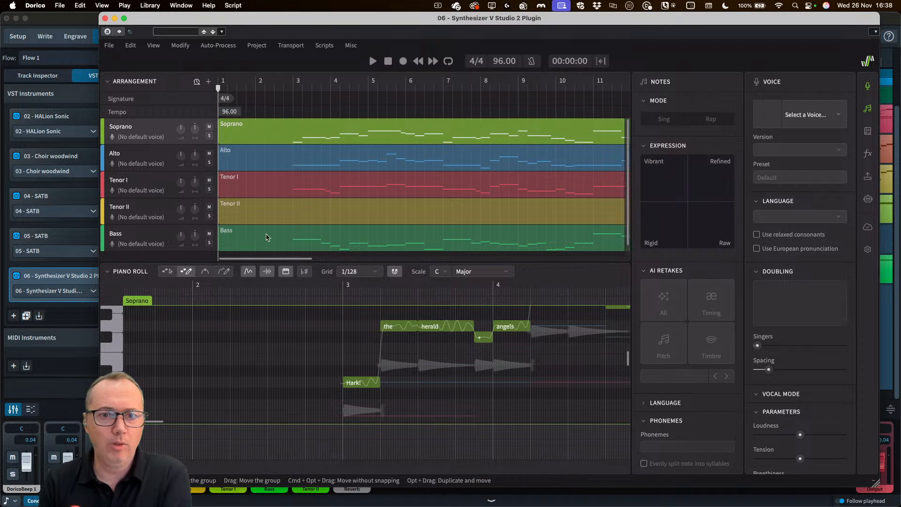
click(147, 138)
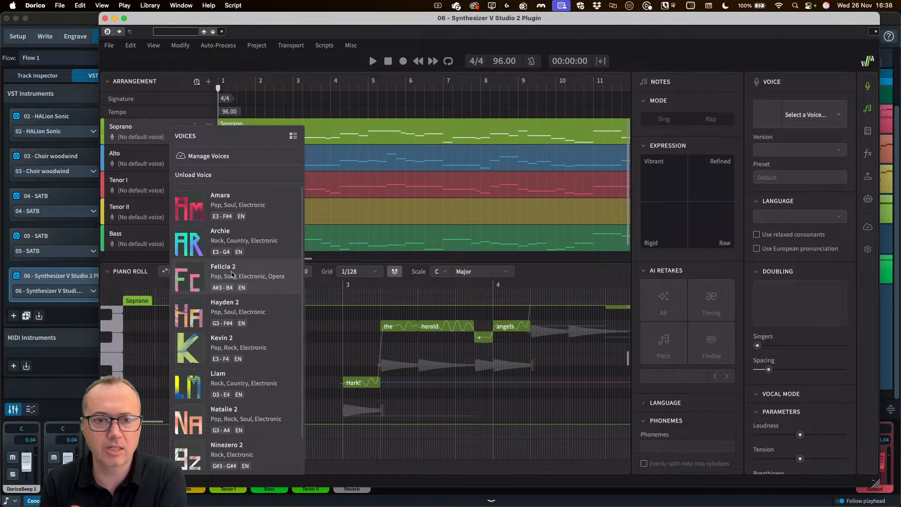
click(246, 273)
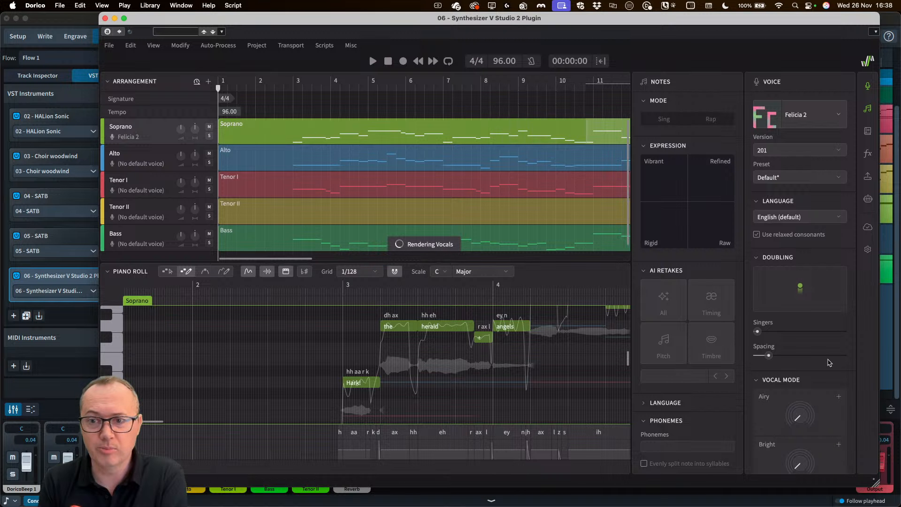
Step: Raise the Operatic vocal mode of the Soprano voice well above zero
scroll(800, 367, down, 3)
scroll(800, 367, down, 3)
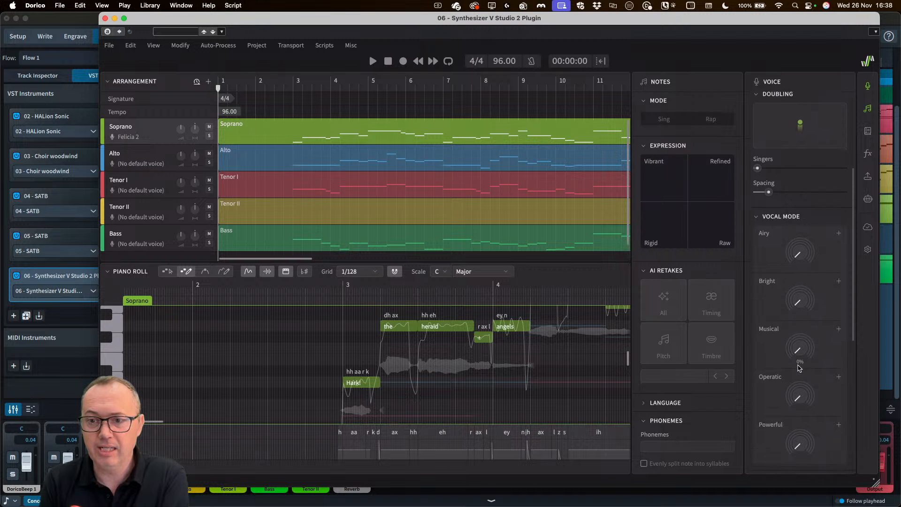
drag(796, 383, 791, 302)
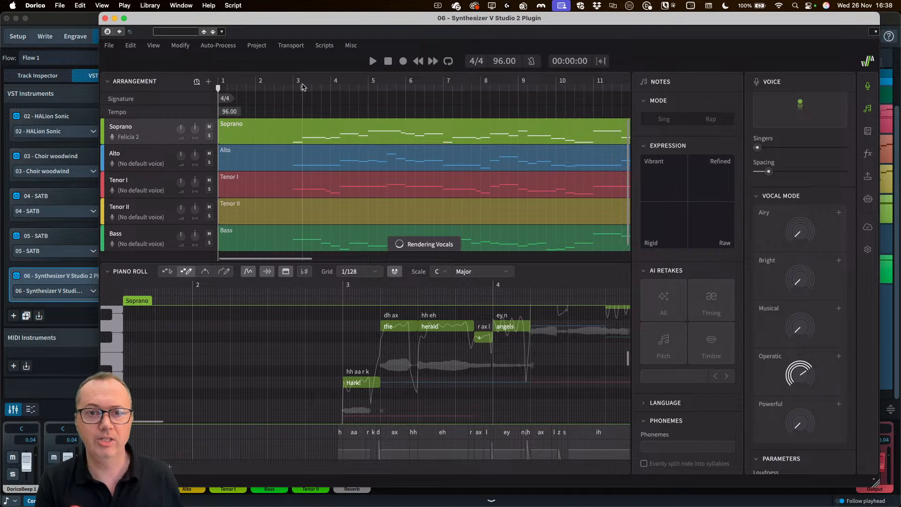
Step: Solo the Soprano track and play it from bar 3 with its Operatic vocal mode at zero
click(293, 87)
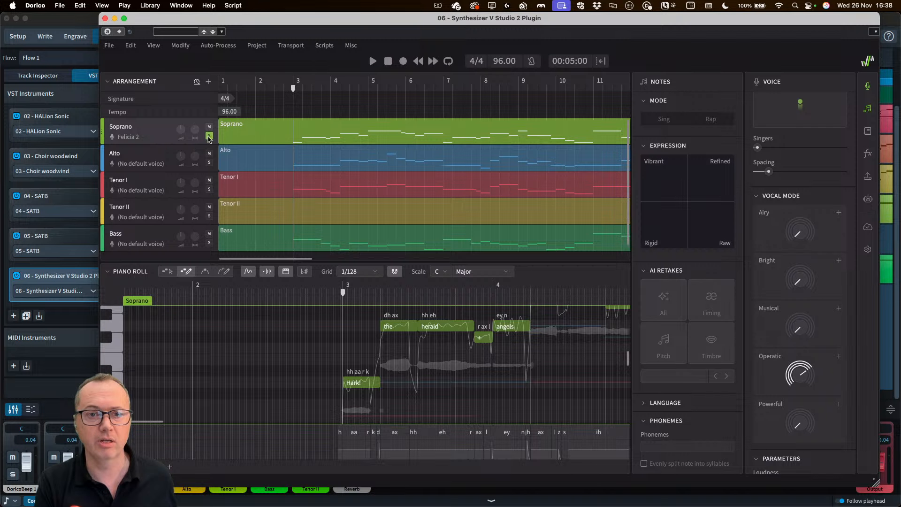
key(space)
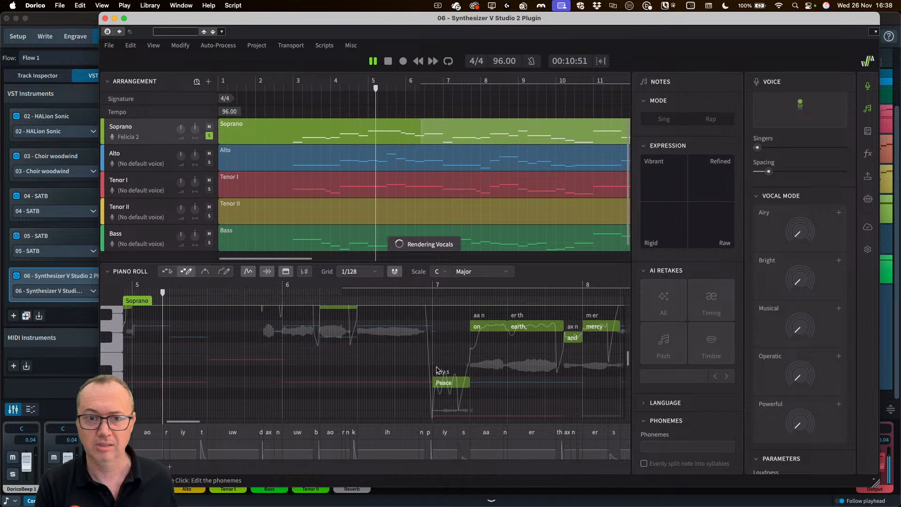
scroll(423, 373, up, 5)
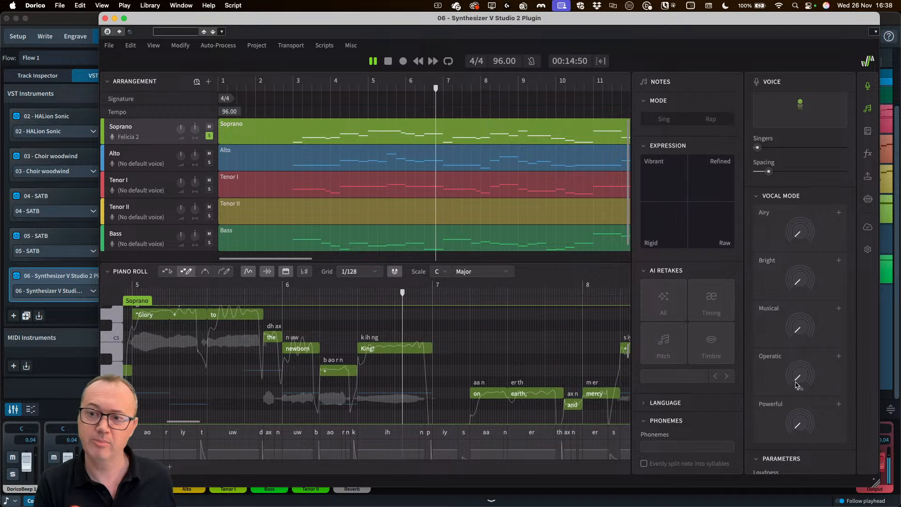
Step: Set the Soprano voice's Operatic vocal mode to 115% during playback, turn off its relaxed consonants and stop playback
drag(796, 385, 797, 361)
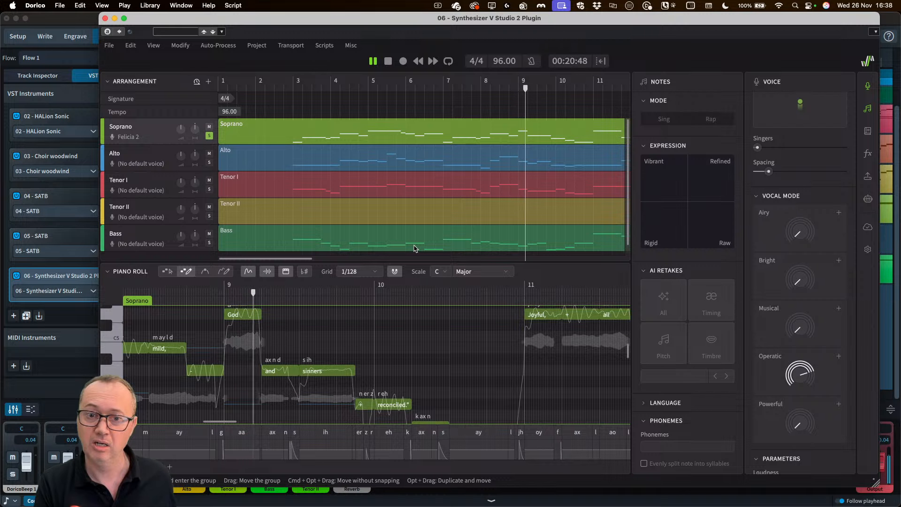
mouse_move(799, 372)
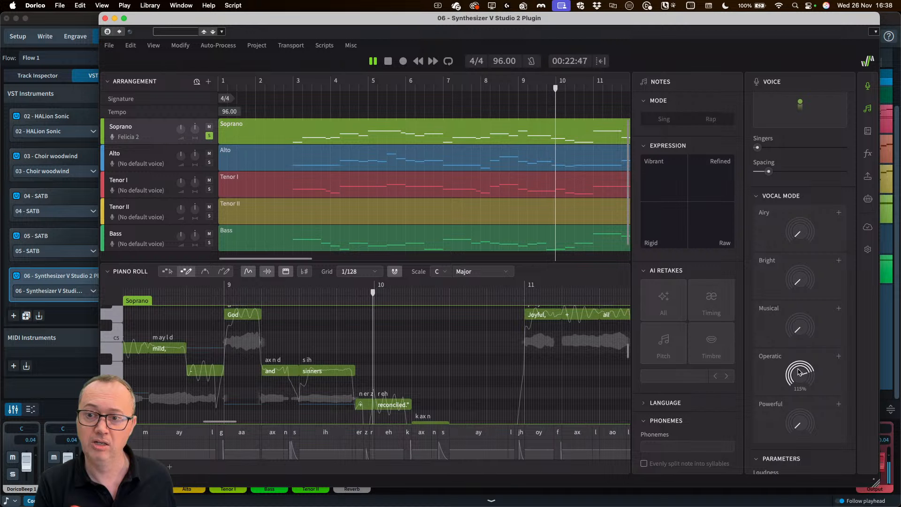
scroll(785, 186, up, 5)
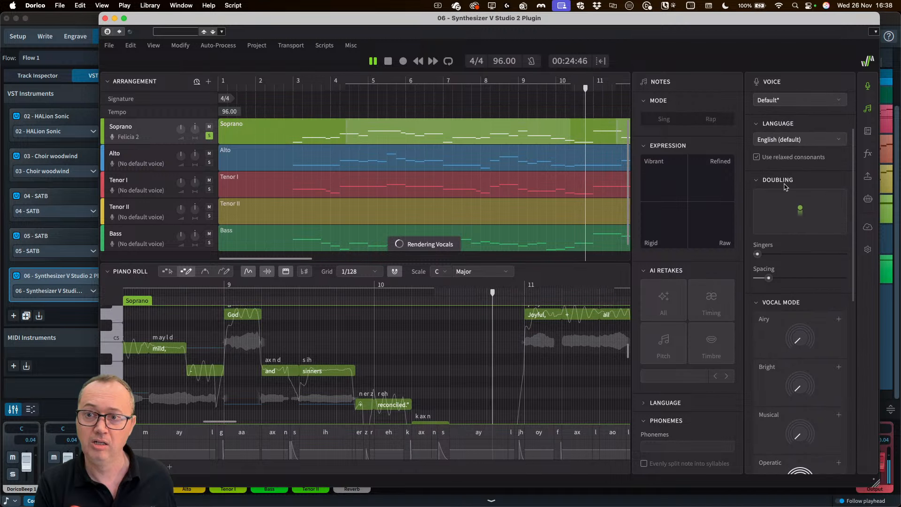
click(757, 157)
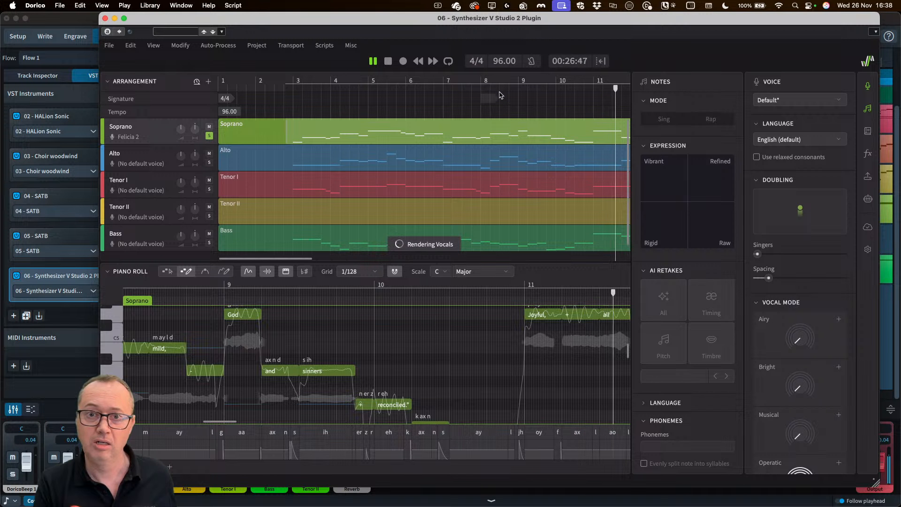
key(space)
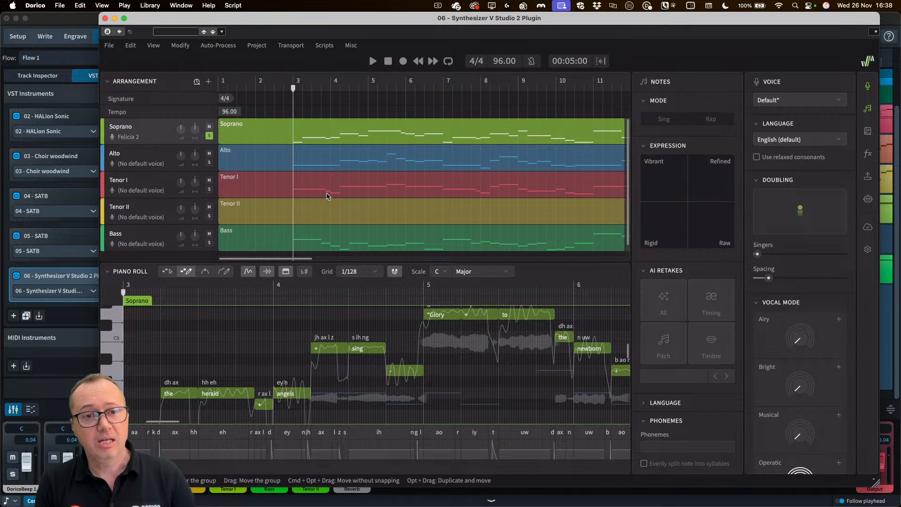
Step: Raise the Soprano voice's Powerful vocal mode moderately, keeping it below the Operatic amount
scroll(824, 392, down, 3)
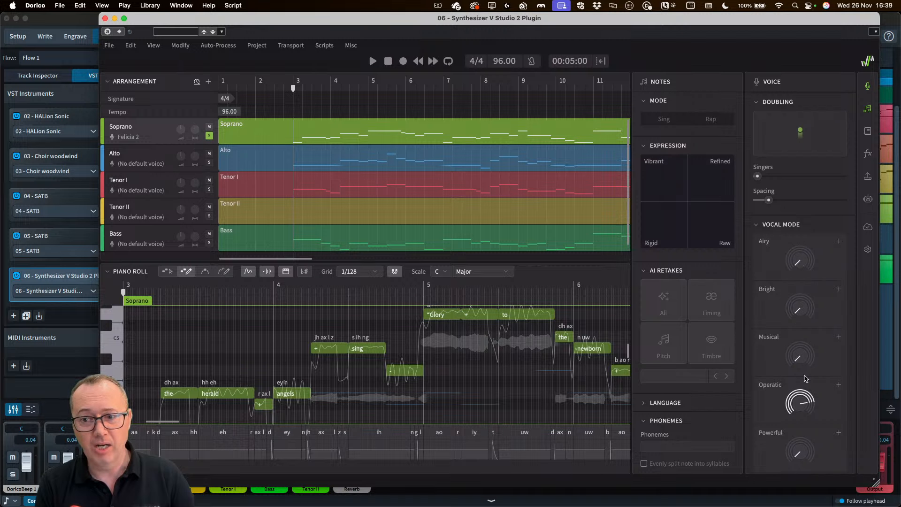
scroll(799, 447, down, 2)
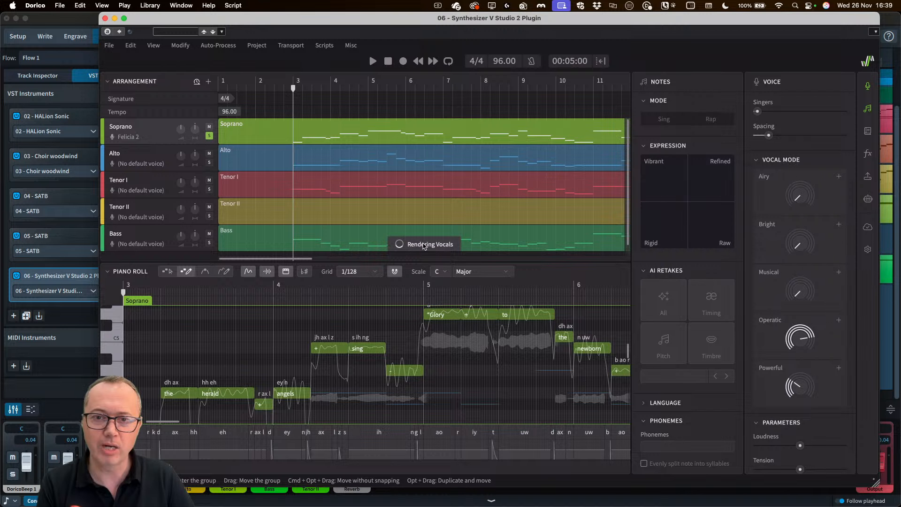
Step: Assign the Natalie 2 voice to the Alto track
click(143, 155)
click(145, 164)
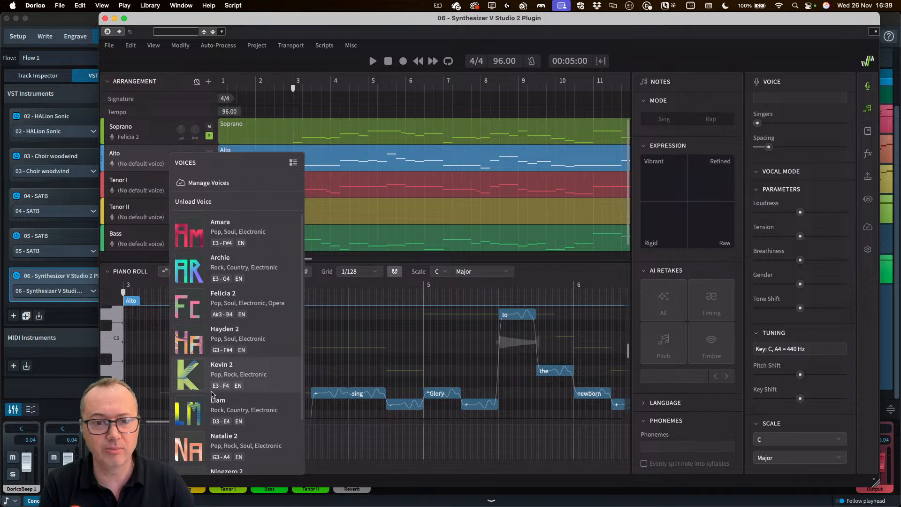
click(259, 443)
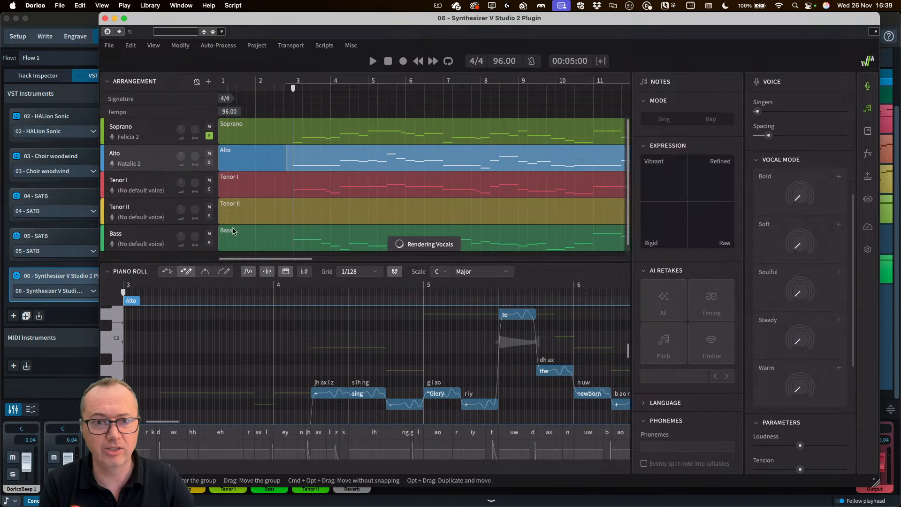
Step: Assign the Kevin 2 voice to both the Tenor I and Tenor II tracks
click(149, 181)
click(142, 190)
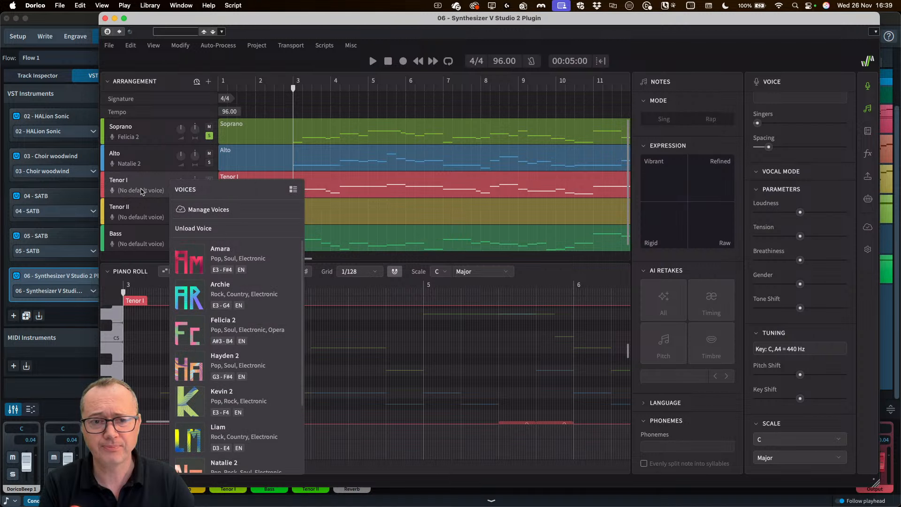
click(259, 396)
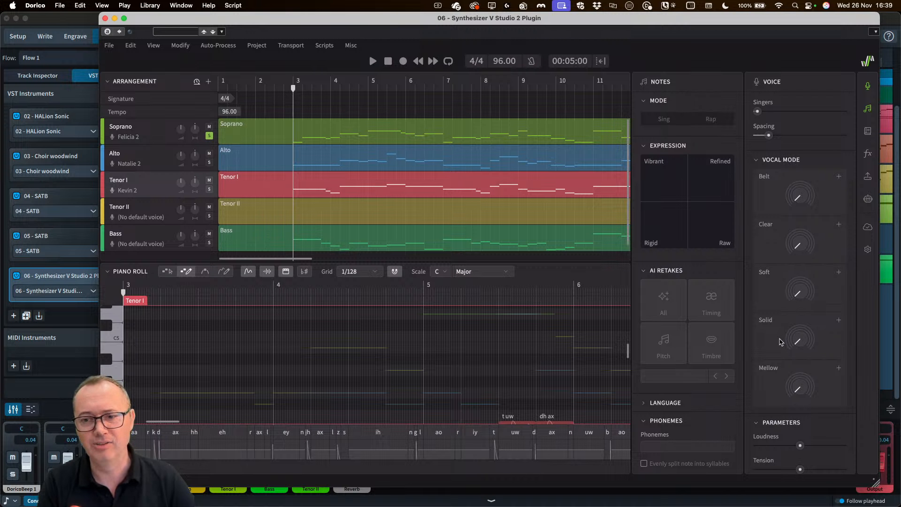
click(153, 214)
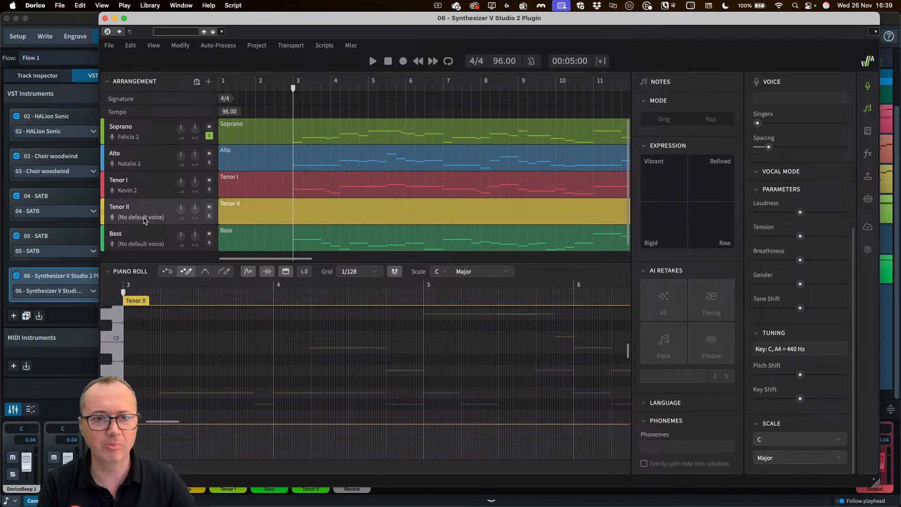
click(142, 219)
click(234, 425)
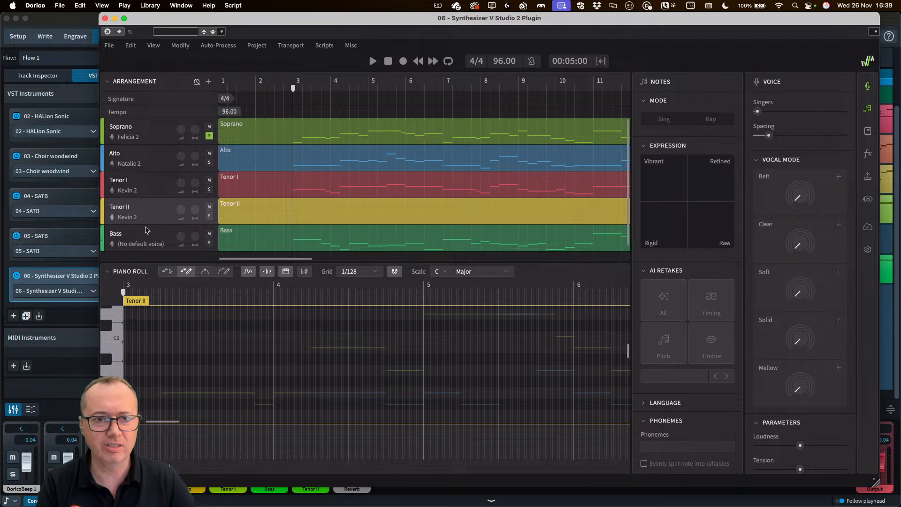
Step: Assign the Liam voice to the Bass track
click(141, 244)
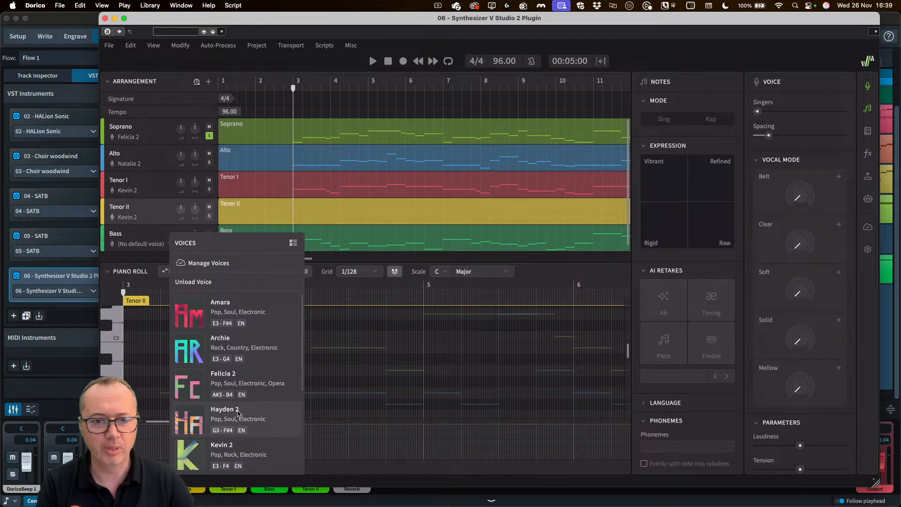
scroll(242, 423, down, 3)
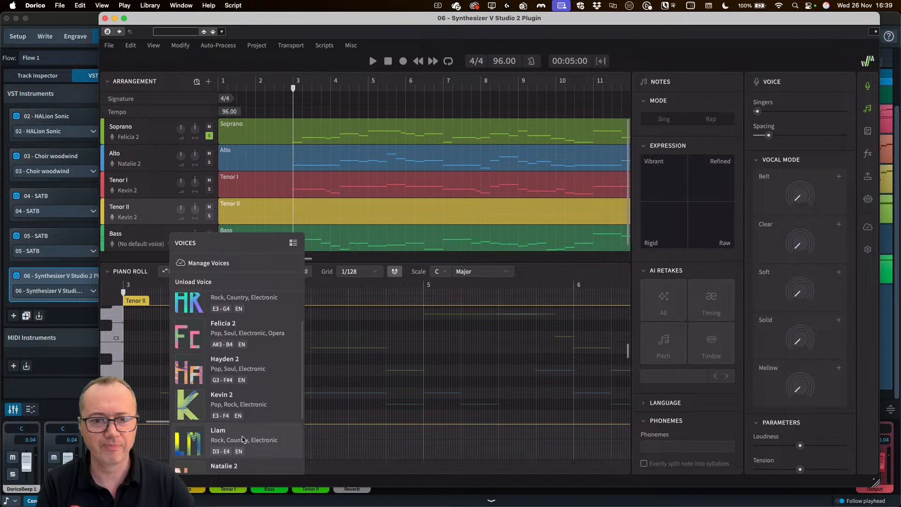
click(242, 439)
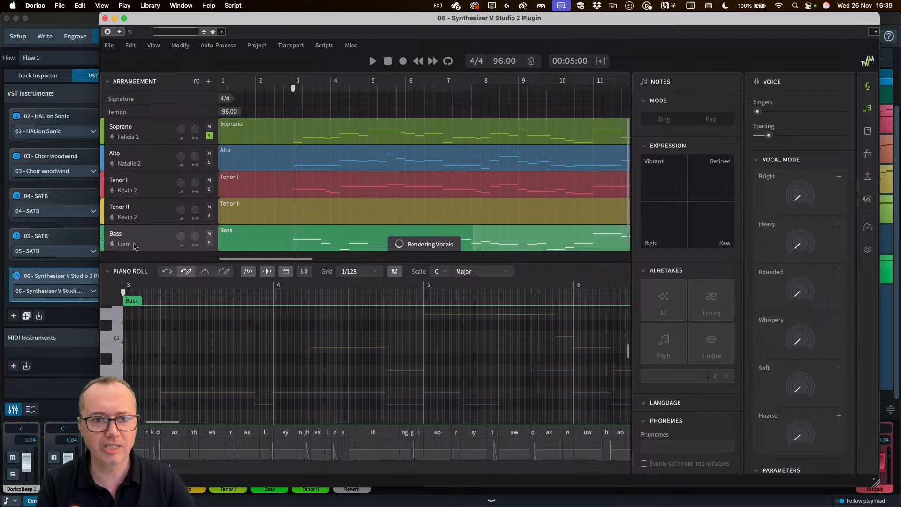
Step: Review the voices available for the Bass track, and look through the Tenor II track's vocal modes and voice parameters
click(134, 245)
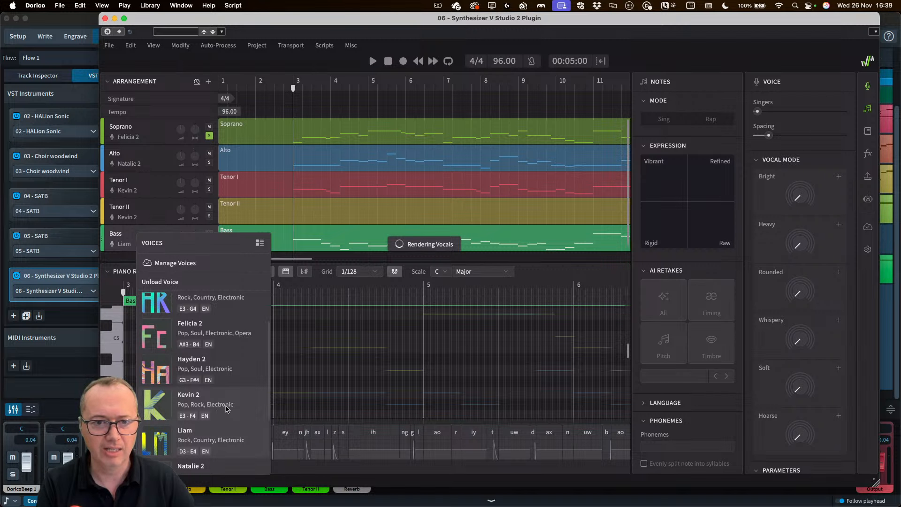
scroll(229, 408, down, 2)
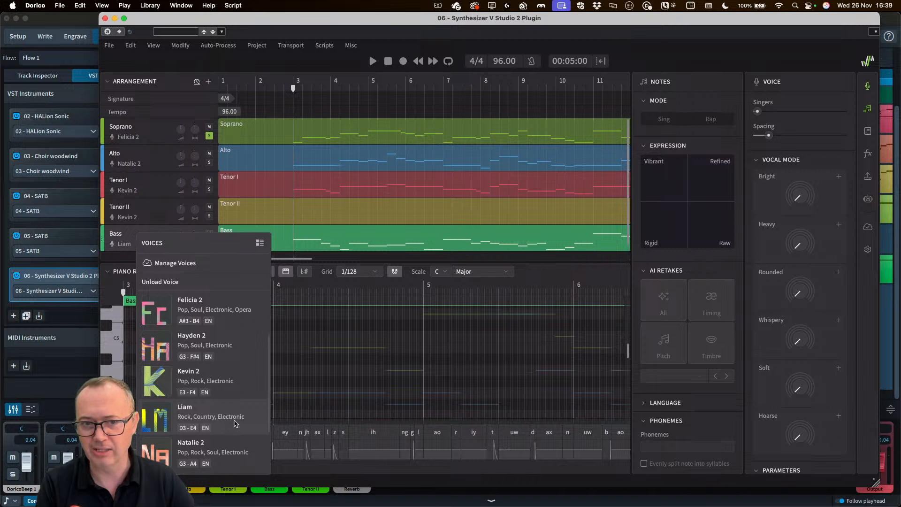
click(160, 212)
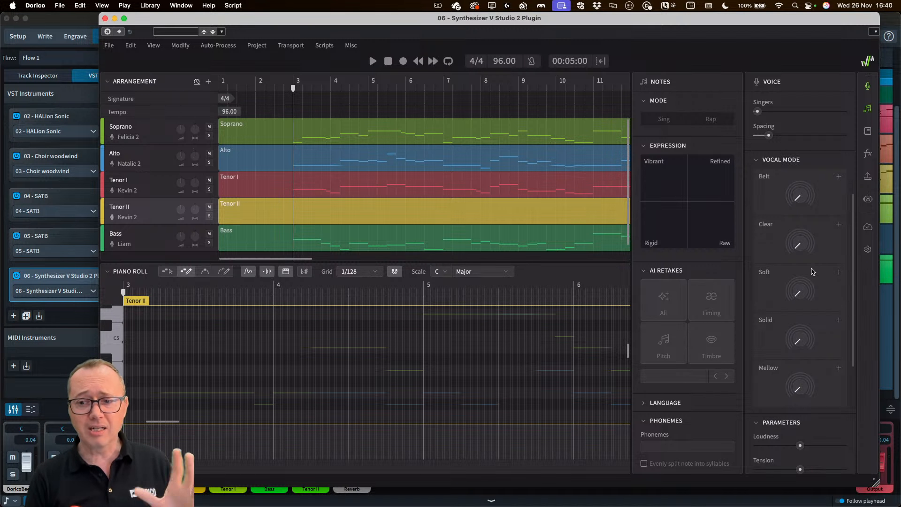
scroll(803, 340, down, 5)
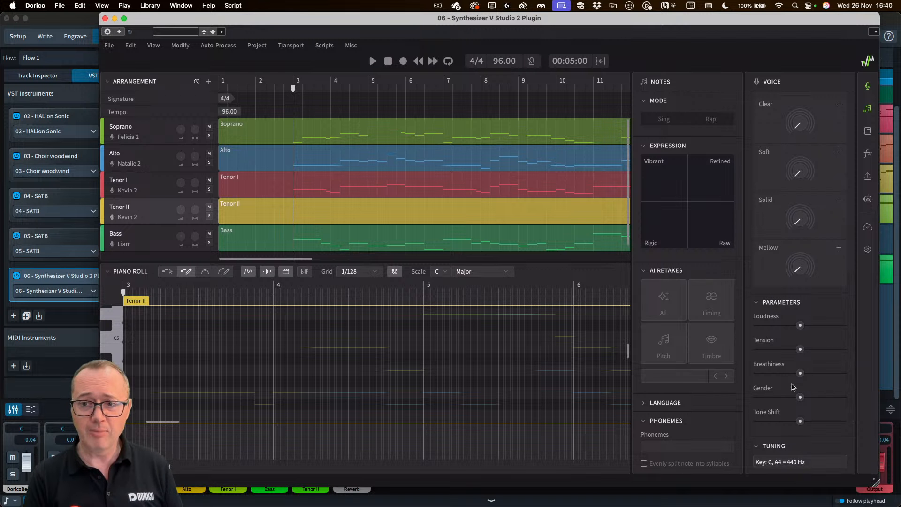
scroll(796, 426, up, 10)
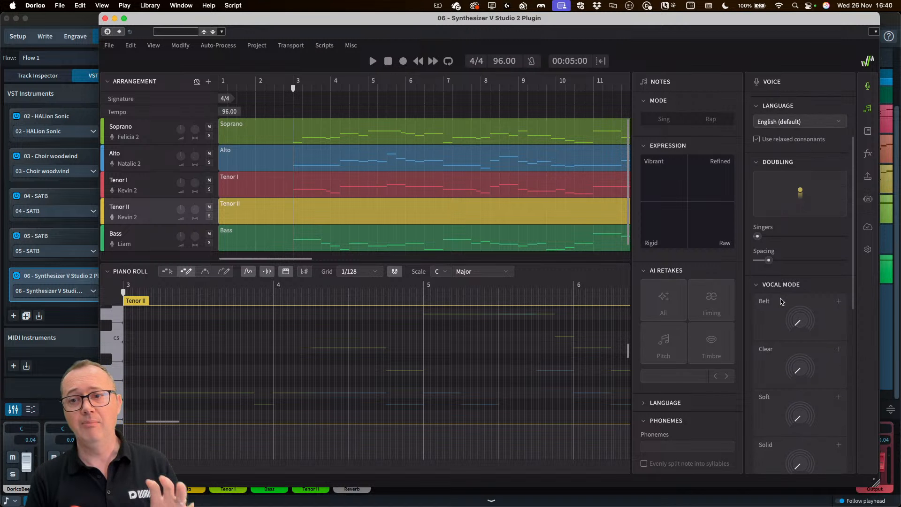
scroll(794, 293, up, 3)
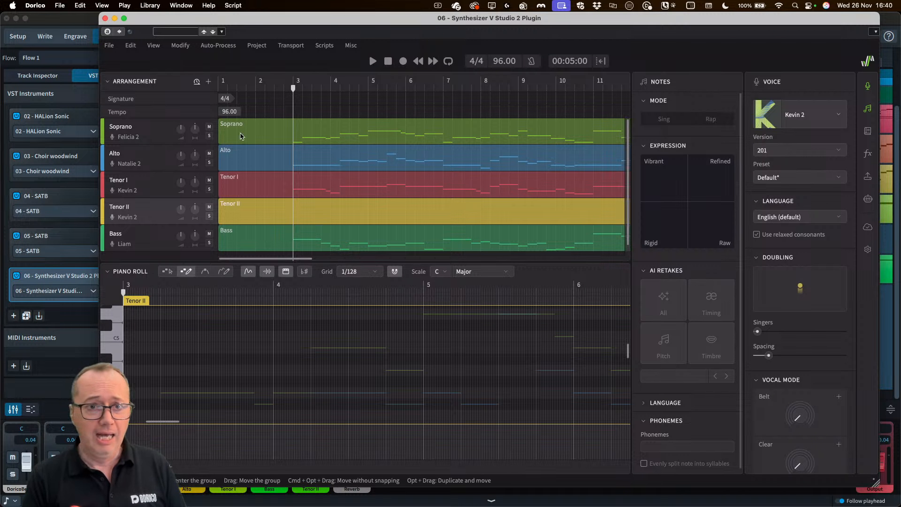
Step: Turn off relaxed consonants for the Alto, Tenor I, Tenor II and Bass voices
click(148, 157)
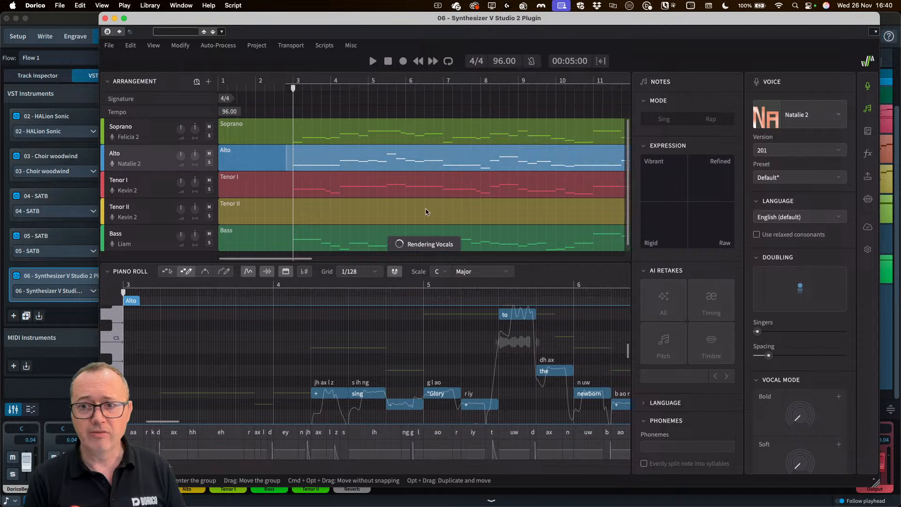
click(157, 184)
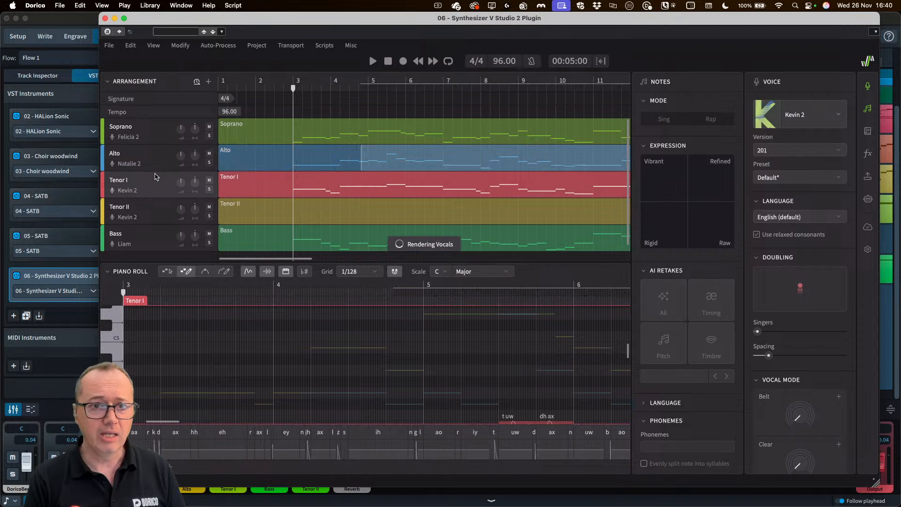
click(757, 234)
click(151, 217)
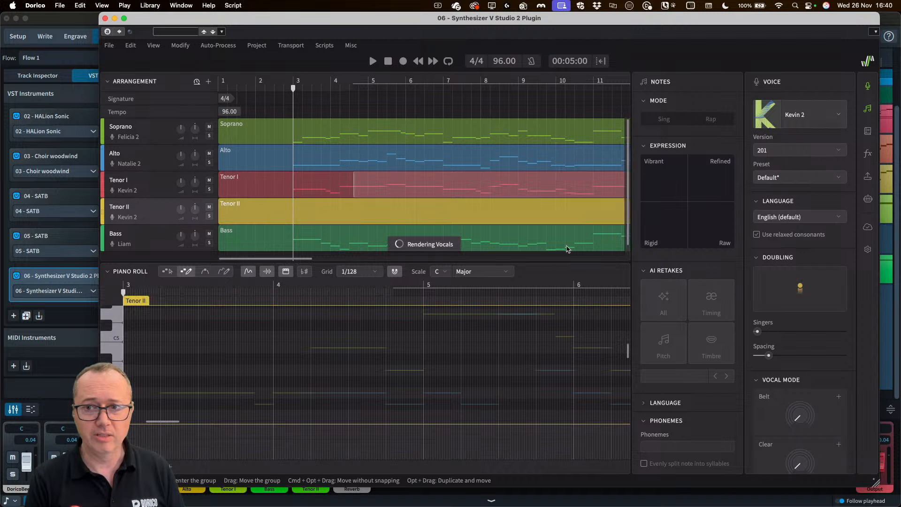
click(148, 235)
click(757, 235)
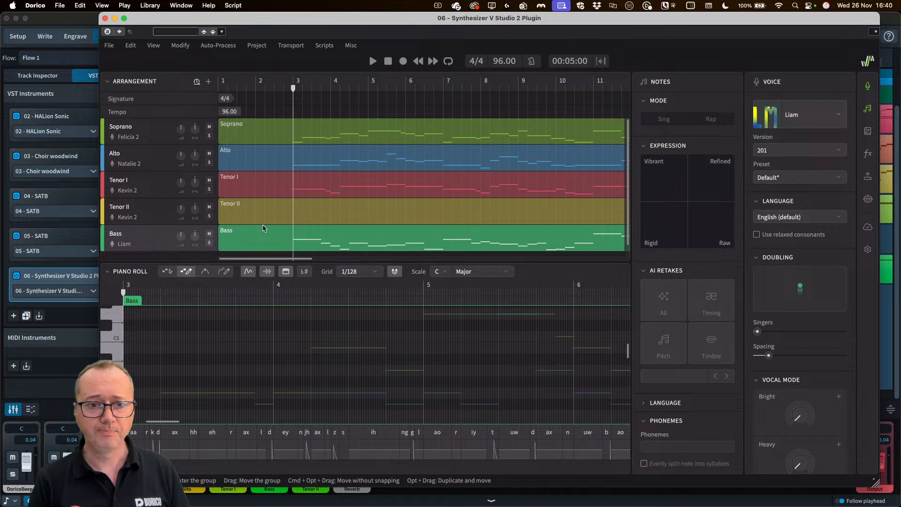
scroll(318, 368, down, 1)
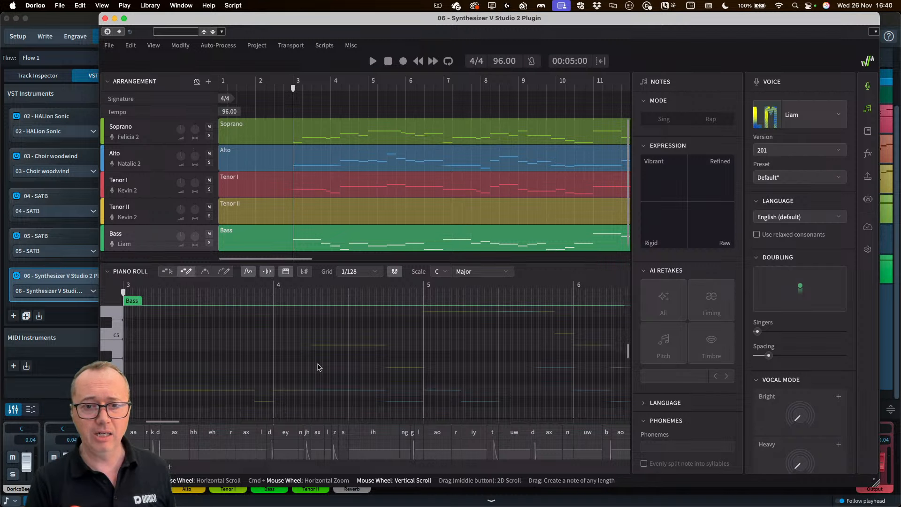
Step: Examine the Soprano track's notes, lyrics and pitch curves in the piano roll from bar 3 through bar 8
click(310, 144)
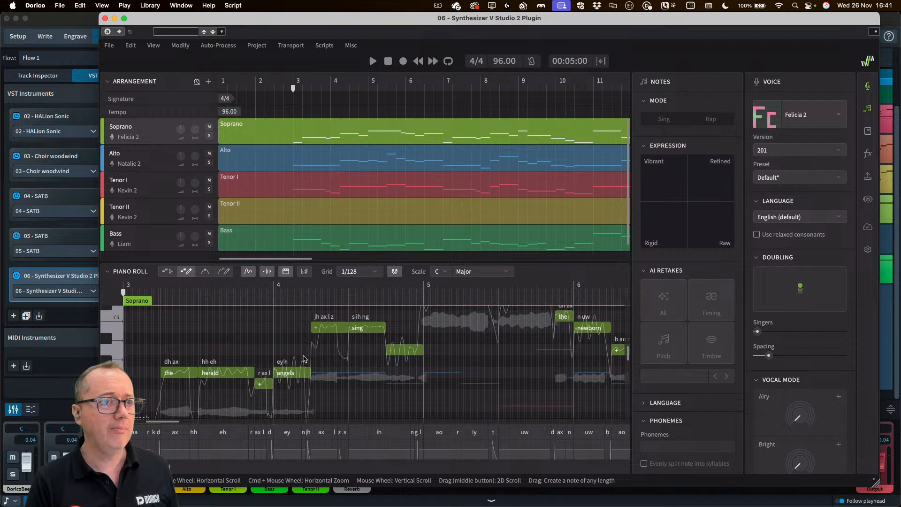
scroll(342, 367, down, 3)
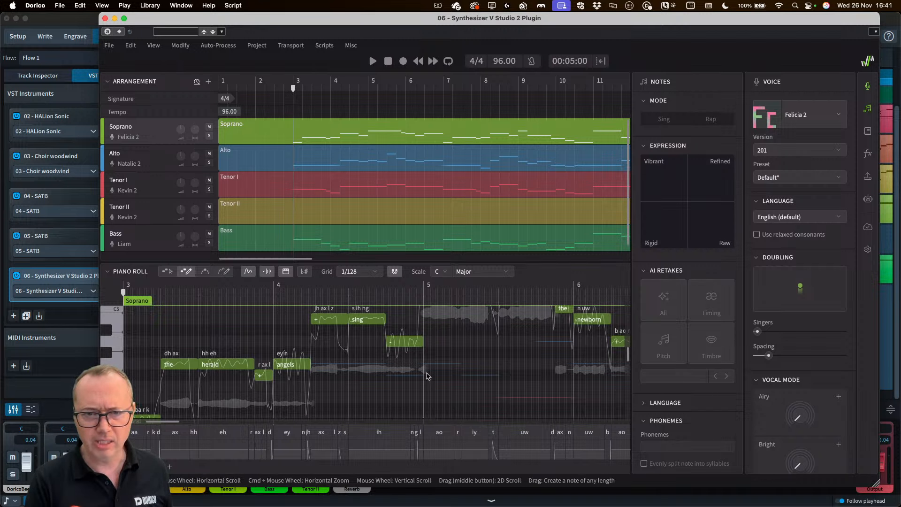
scroll(427, 375, right, 5)
scroll(427, 375, up, 2)
scroll(427, 374, up, 2)
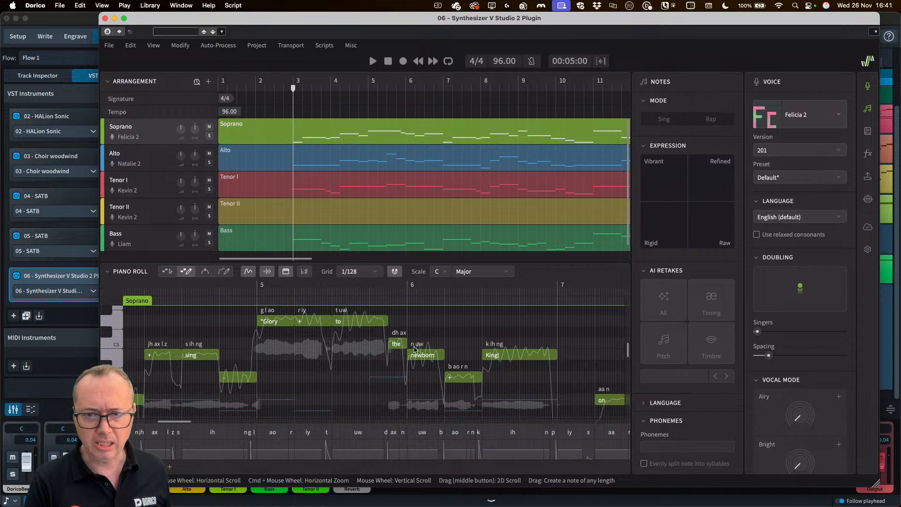
scroll(422, 352, right, 6)
scroll(423, 352, down, 5)
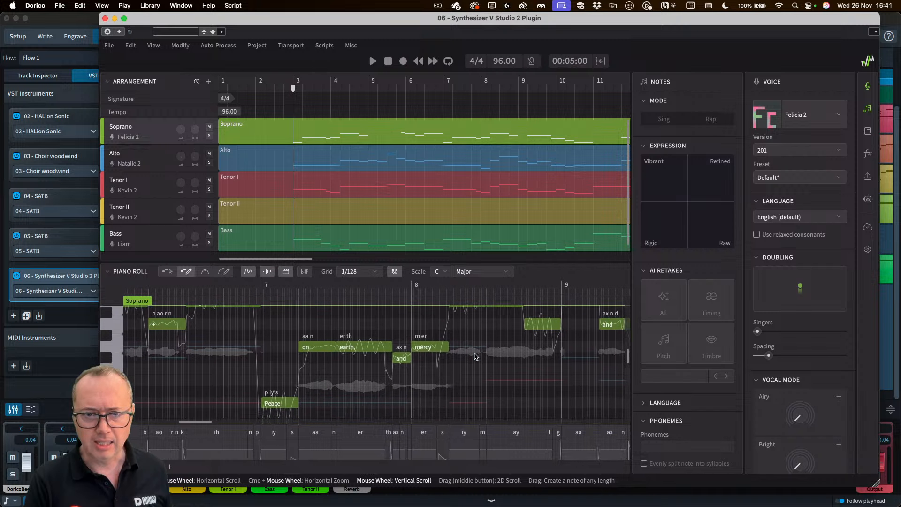
scroll(477, 356, left, 2)
scroll(477, 356, up, 2)
Step: Solo the Alto track and play the "Peace on earth" phrase twice, starting just before bar 7
click(438, 87)
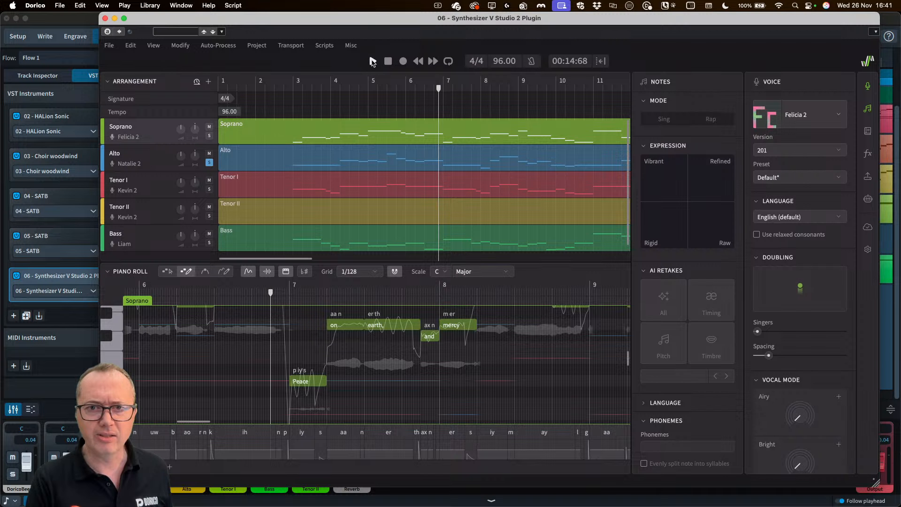
click(372, 62)
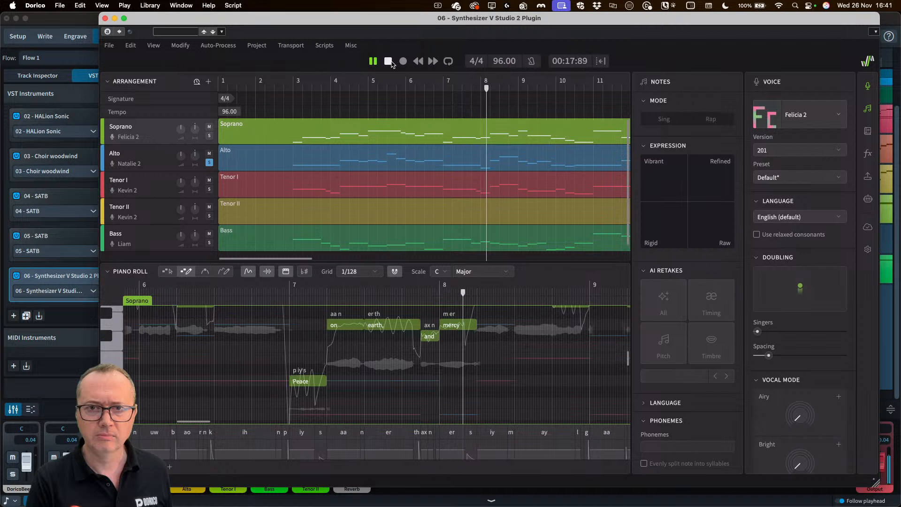
click(373, 61)
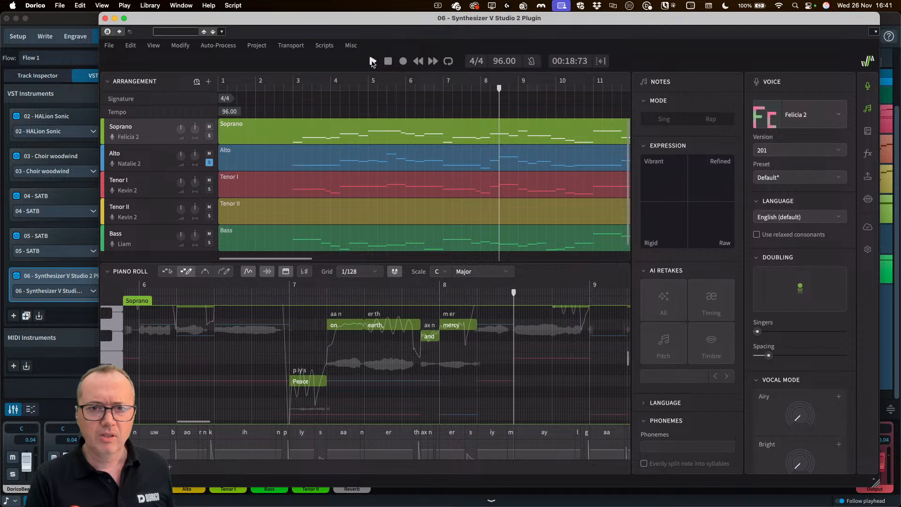
click(373, 61)
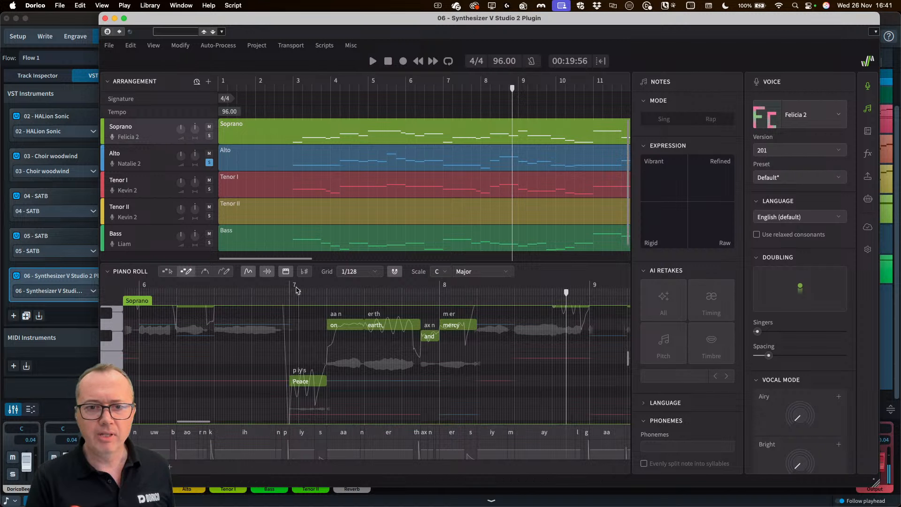
click(268, 294)
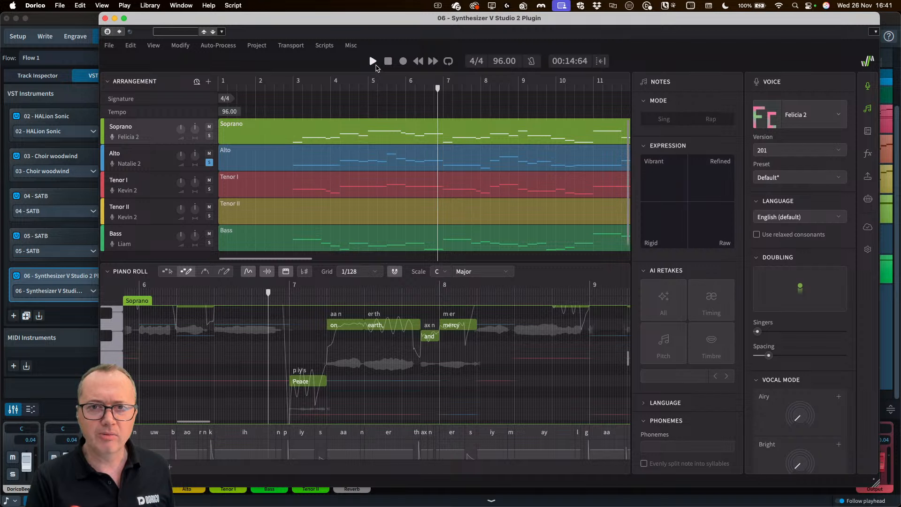
click(375, 63)
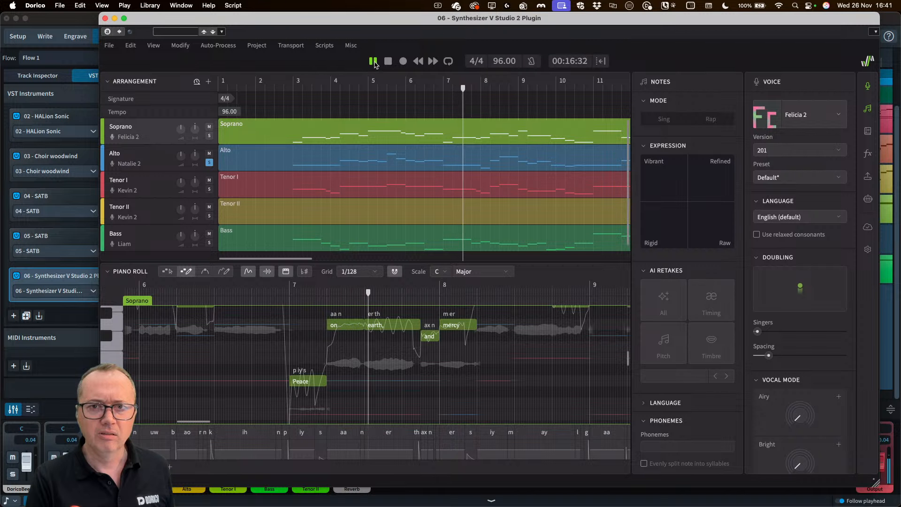
click(375, 62)
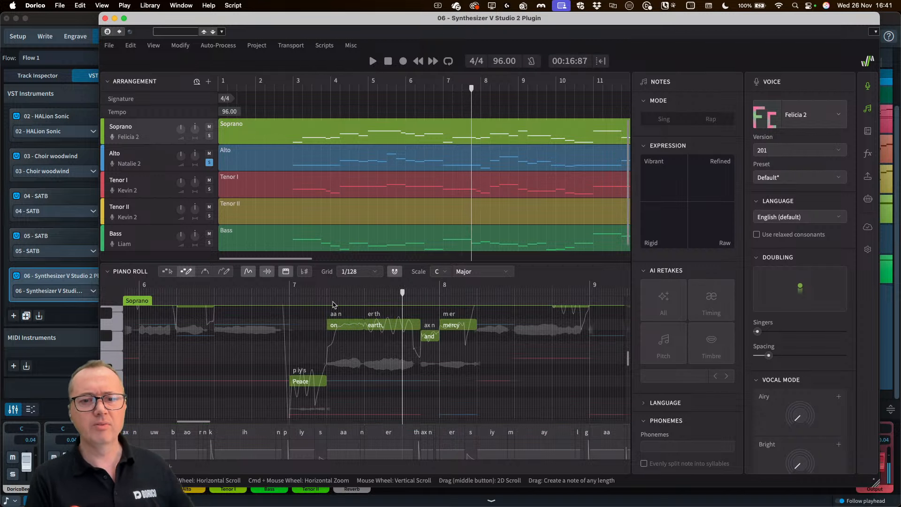
Step: Generate seven AI pitch retakes for the Soprano notes "Peace on earth" in bar 7 and play the phrase
click(316, 378)
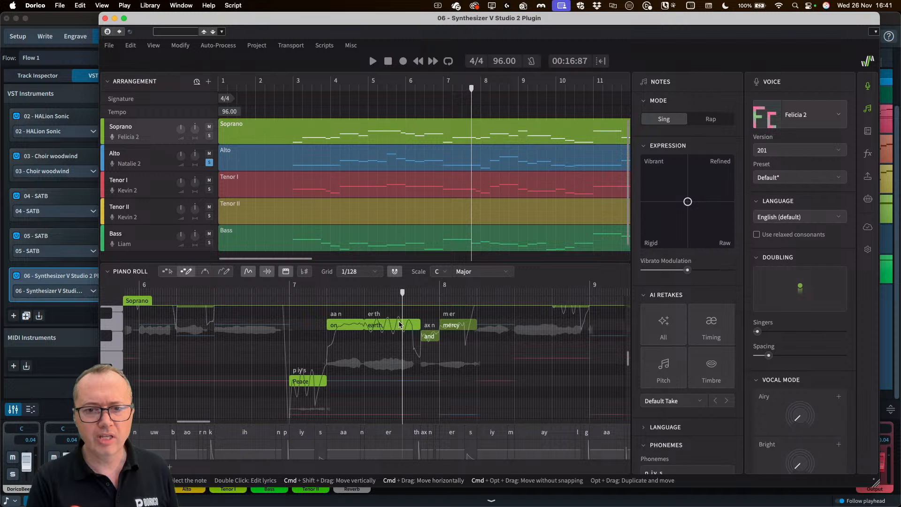
click(667, 372)
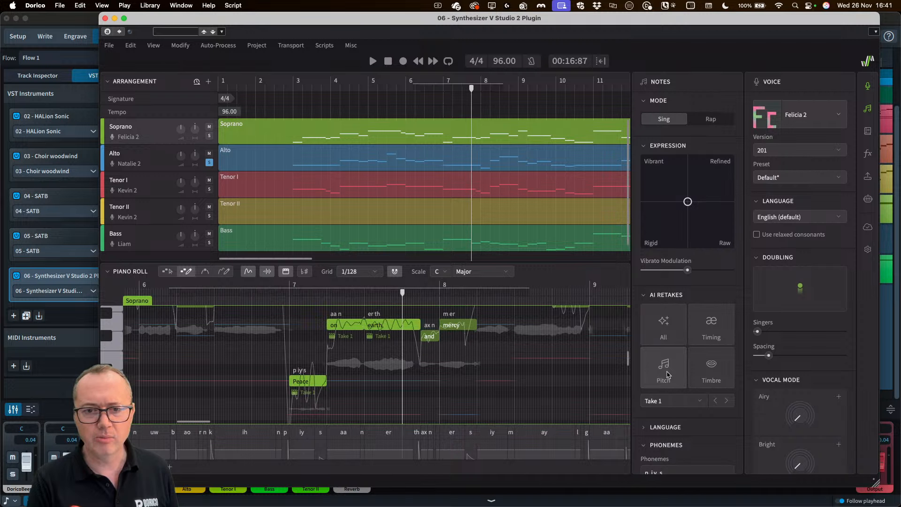
click(668, 375)
click(669, 375)
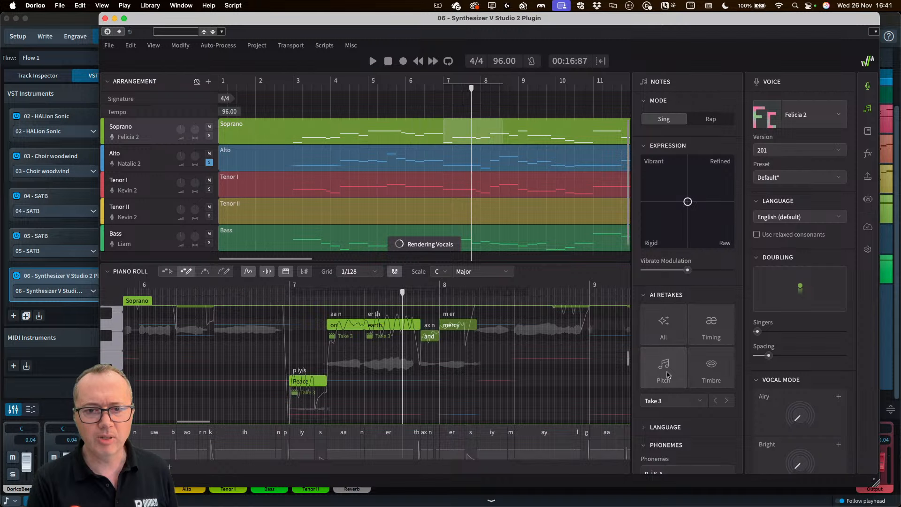
click(669, 375)
click(668, 374)
click(668, 374)
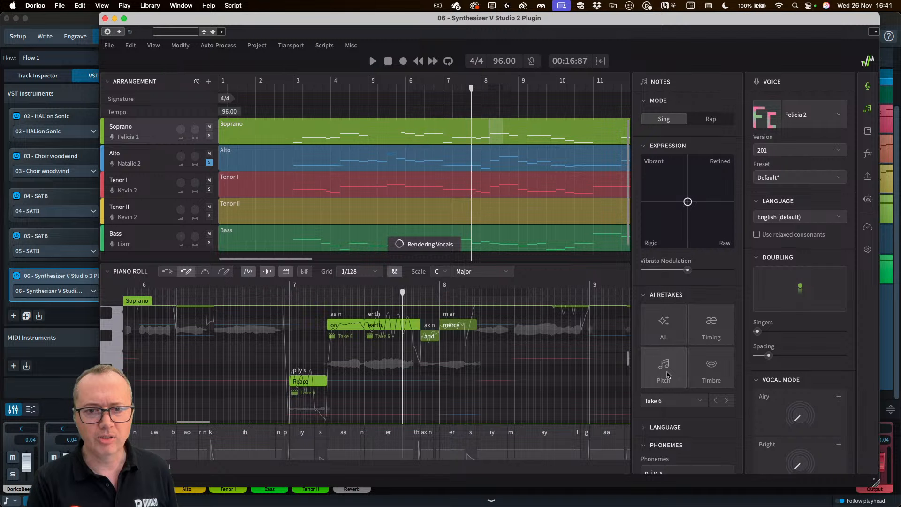
click(667, 374)
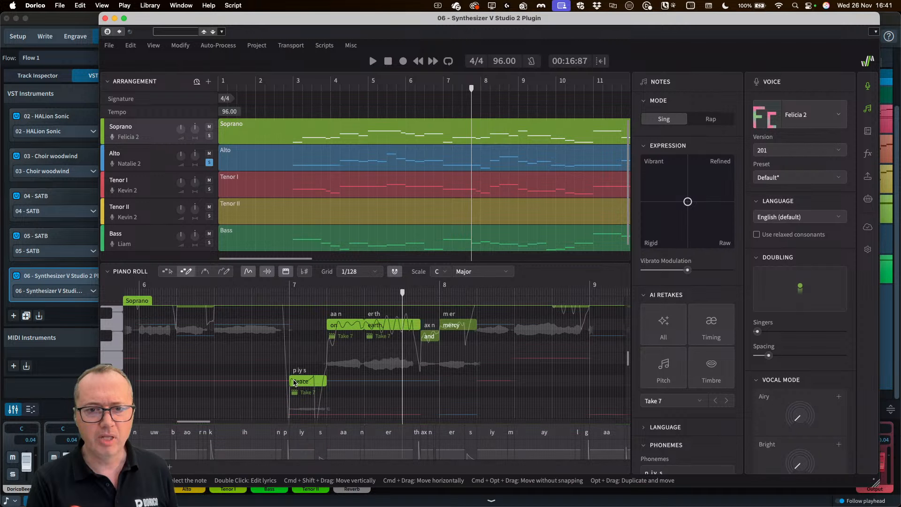
click(277, 295)
key(space)
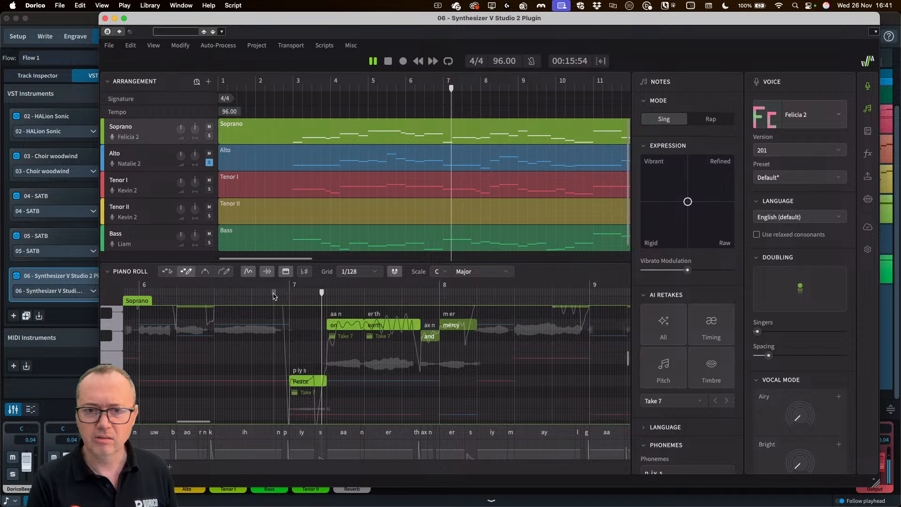
key(space)
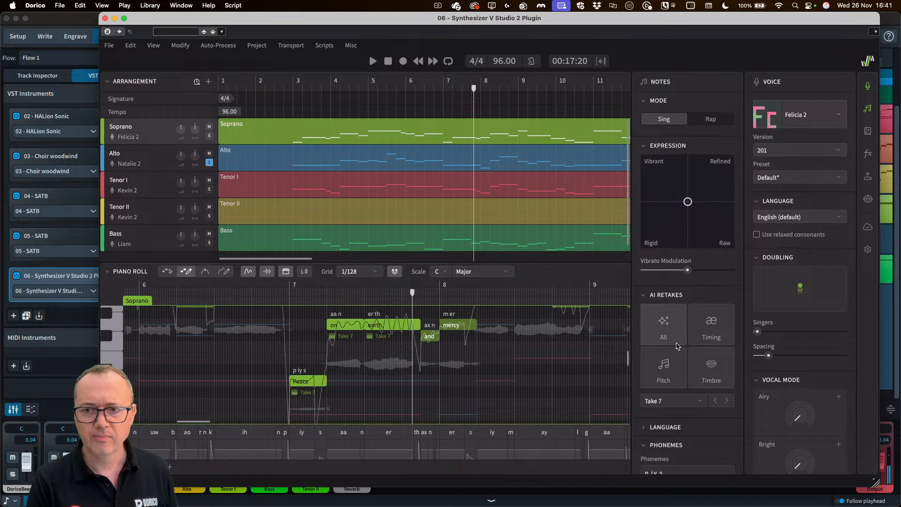
Step: Generate two more pitch retakes for the selected "Peace on earth" notes and replay the phrase from just before bar 7
click(666, 363)
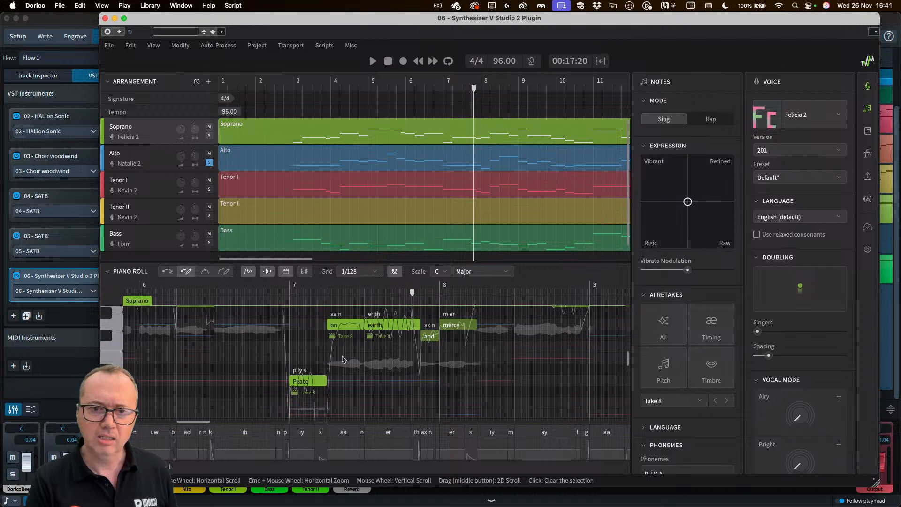
click(652, 366)
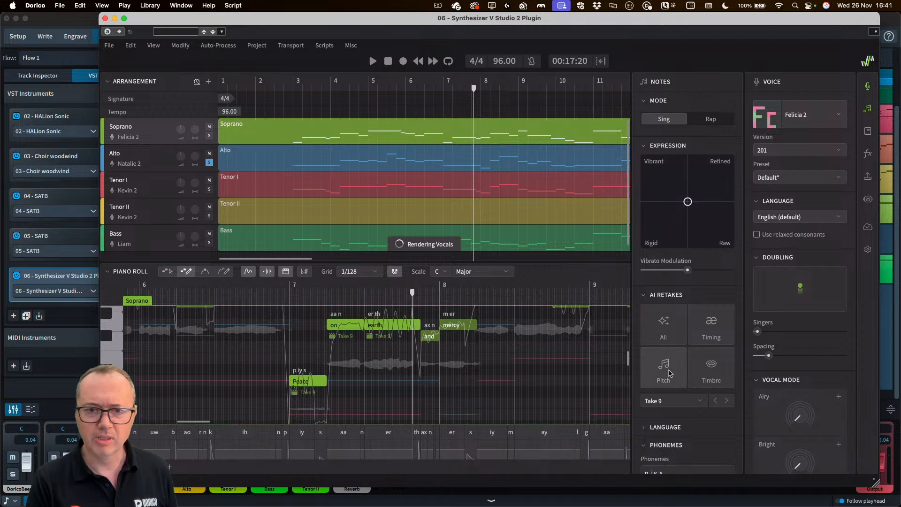
click(264, 294)
key(space)
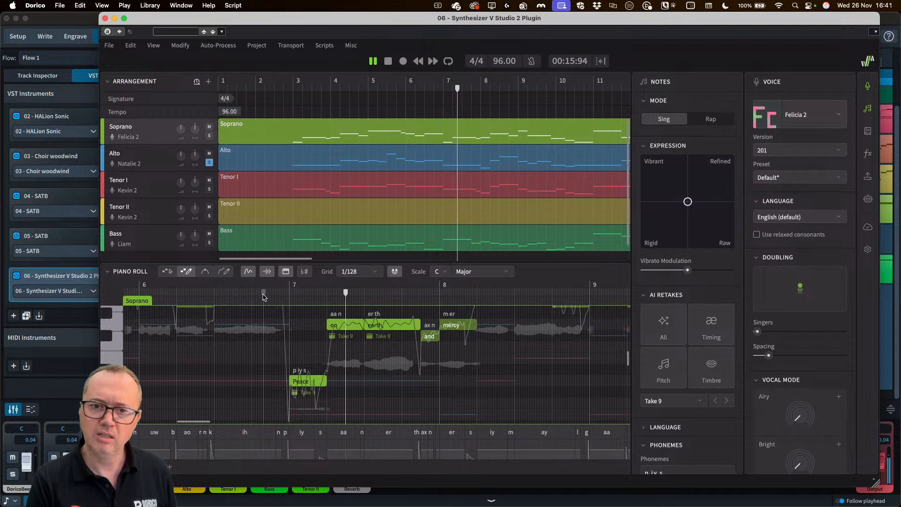
key(space)
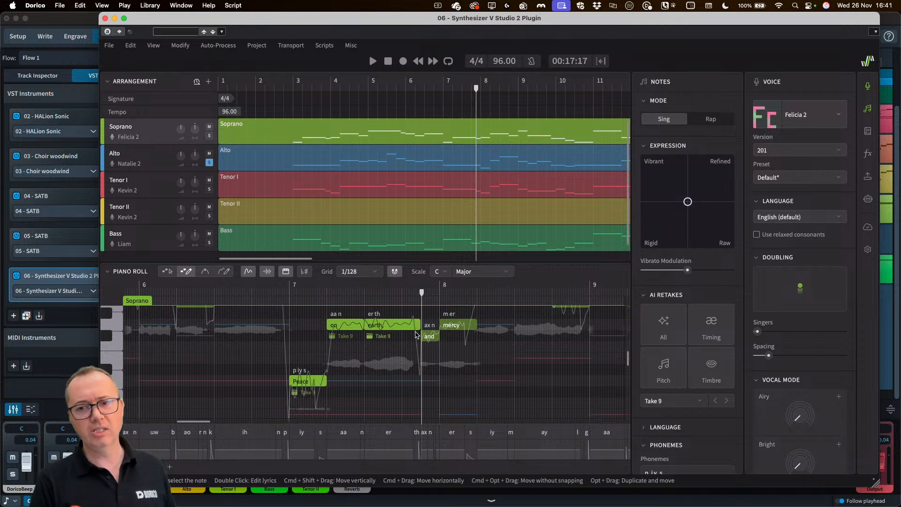
Step: Generate one further pitch retake for the selected Soprano notes and audition it from just before bar 7
click(672, 377)
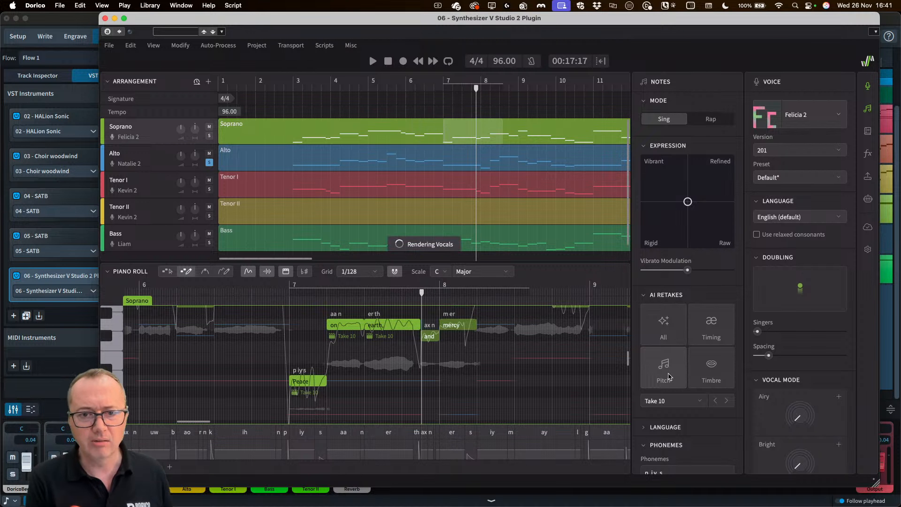
click(266, 292)
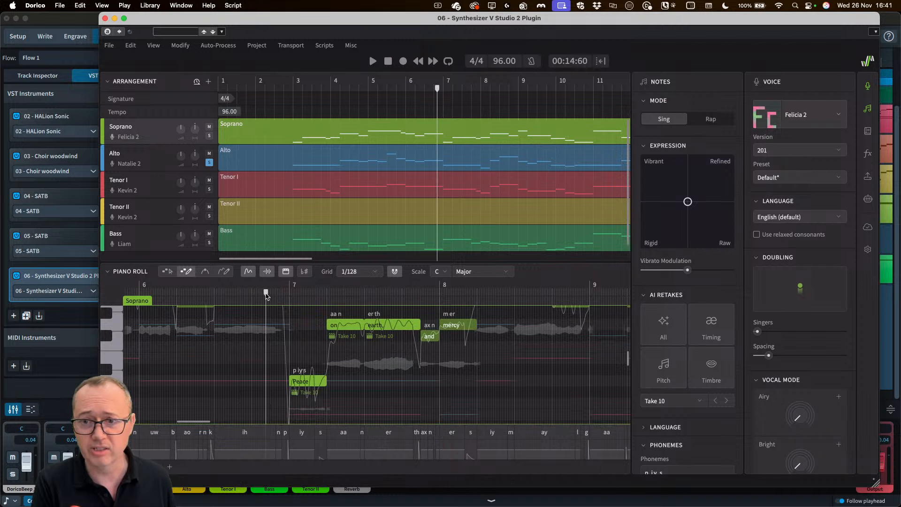
key(space)
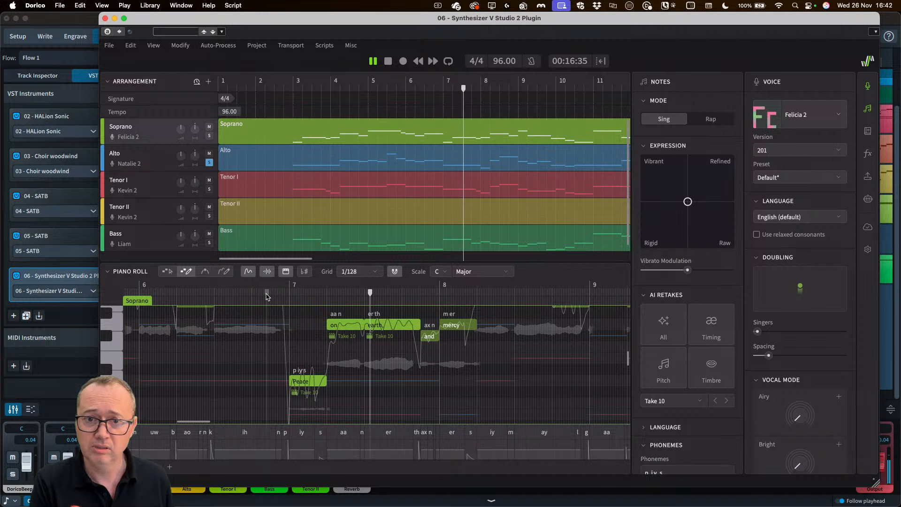
key(space)
Step: Generate five more pitch retakes for the selected Soprano notes and listen to the newest take from just before bar 7
click(673, 373)
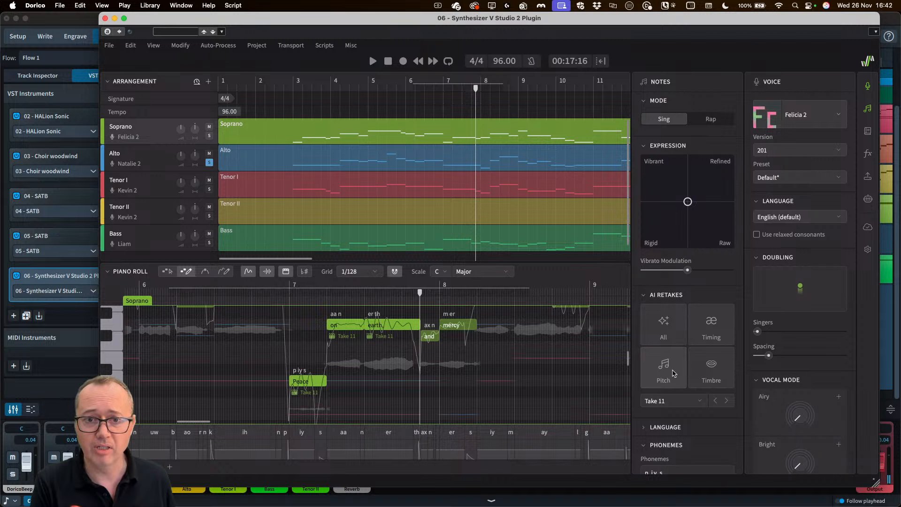
click(673, 373)
click(673, 372)
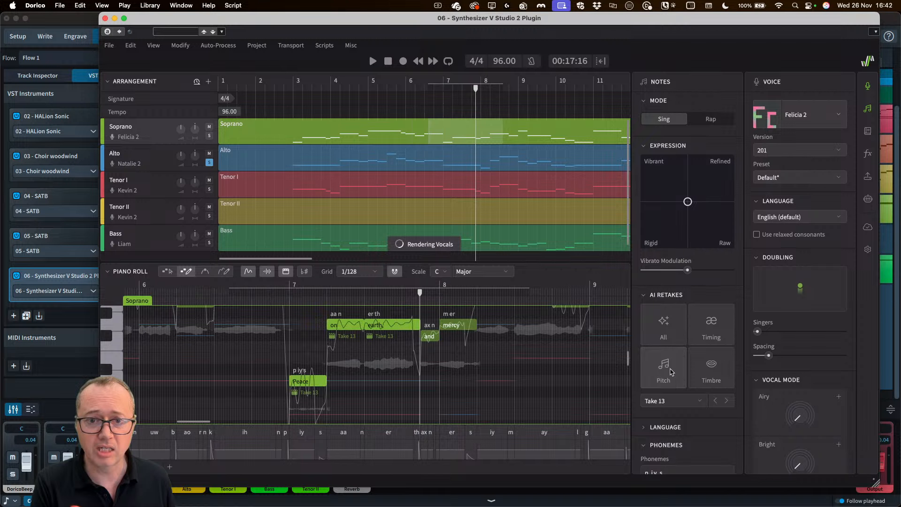
click(671, 371)
click(671, 370)
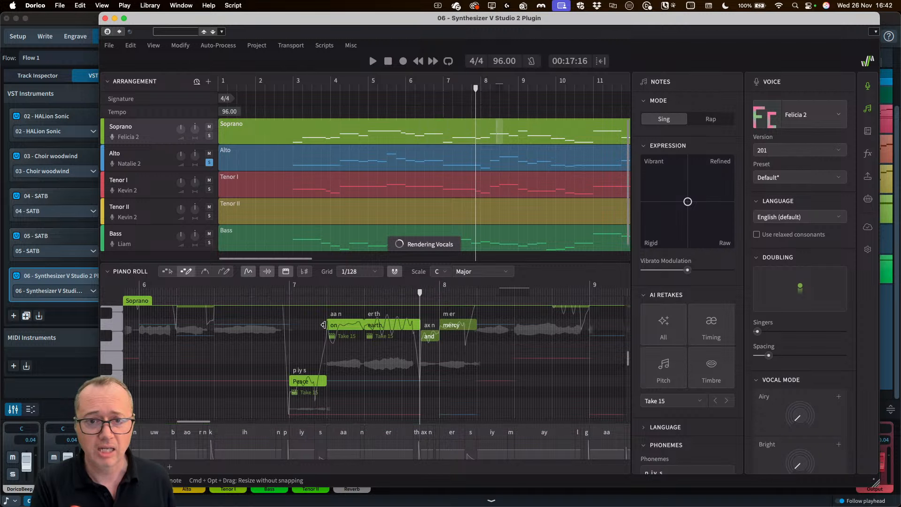
click(264, 293)
key(space)
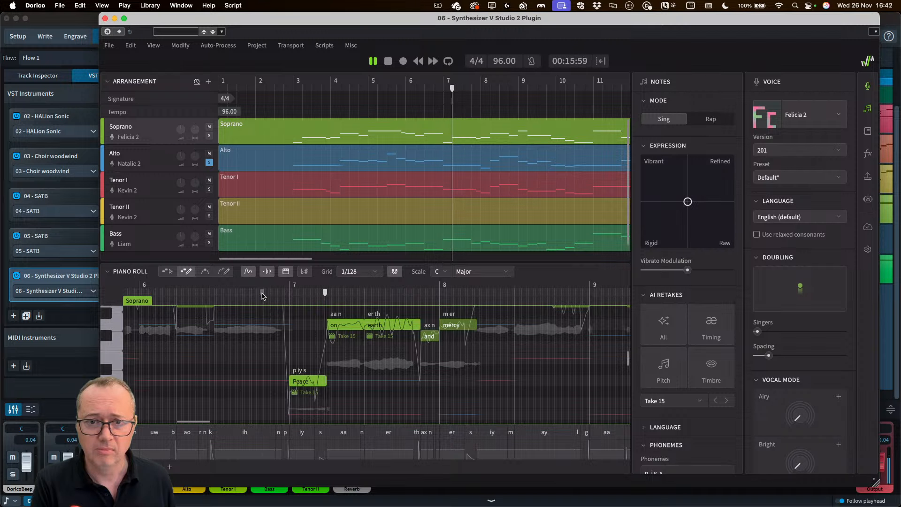
key(space)
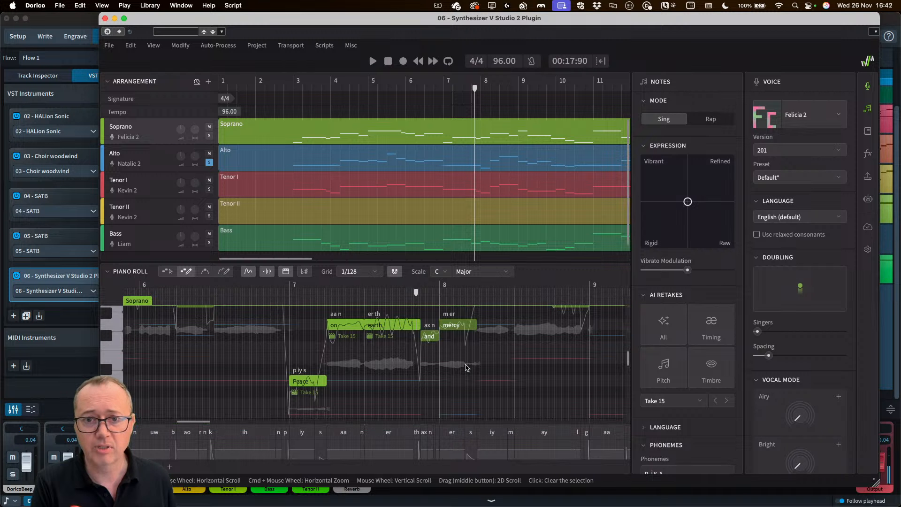
Step: Compare the Alto and Soprano notes and pitch curves around bar 7 in the piano roll
click(306, 161)
scroll(345, 377, down, 1)
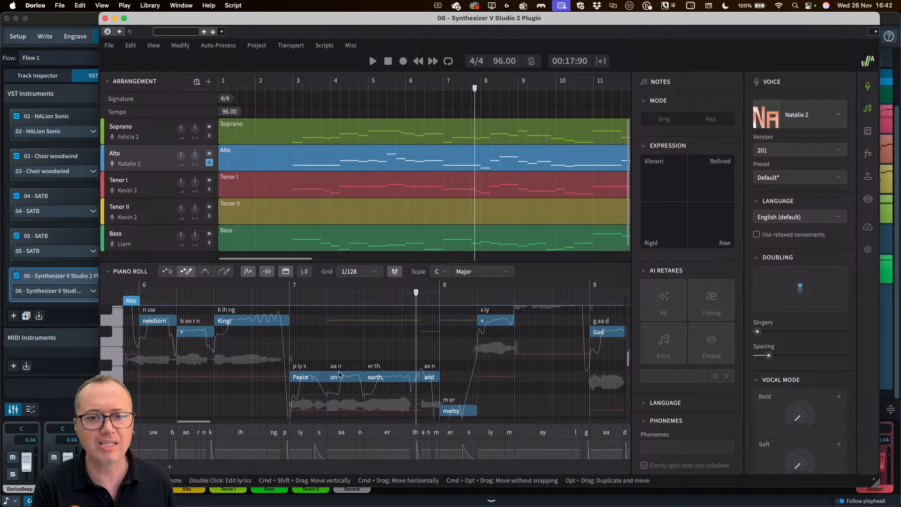
scroll(329, 366, down, 3)
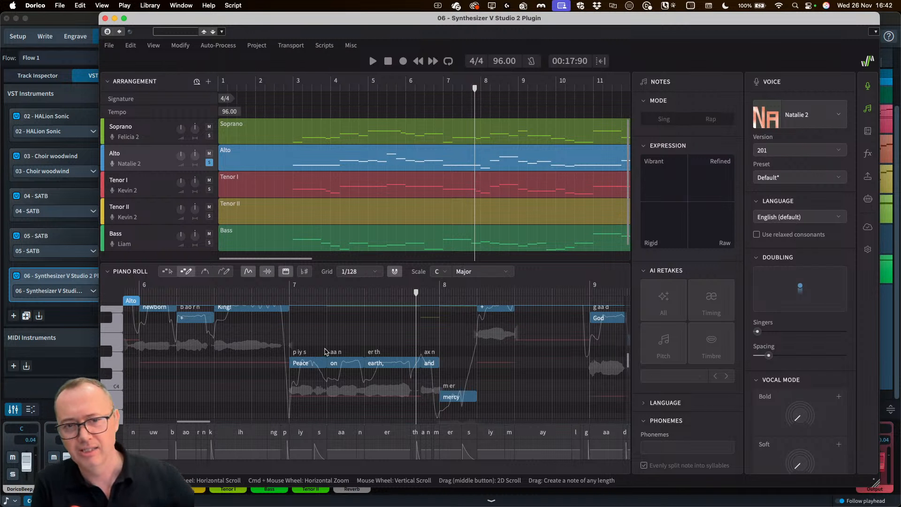
click(249, 136)
scroll(543, 337, up, 2)
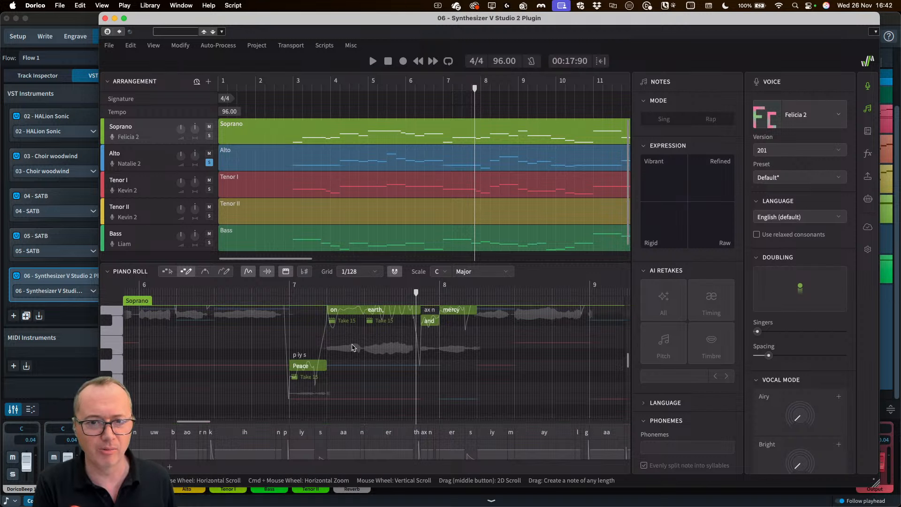
scroll(325, 343, up, 1)
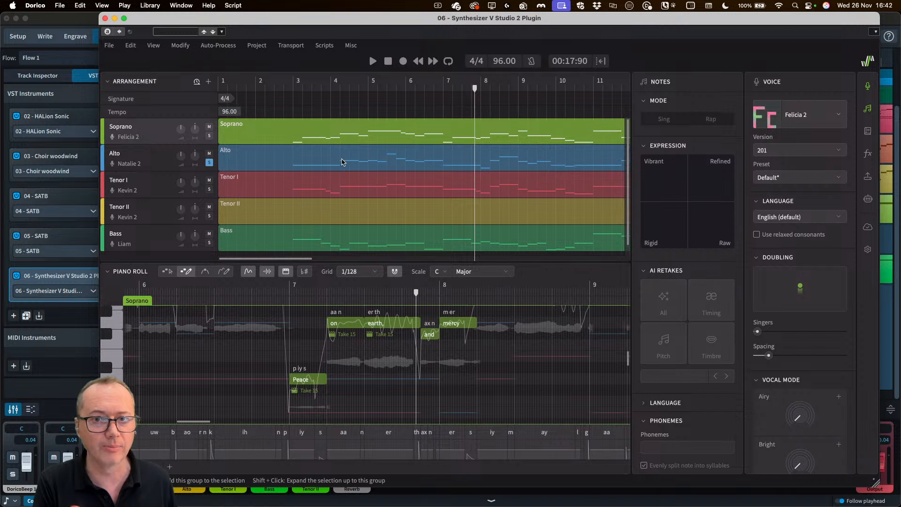
click(357, 164)
click(309, 135)
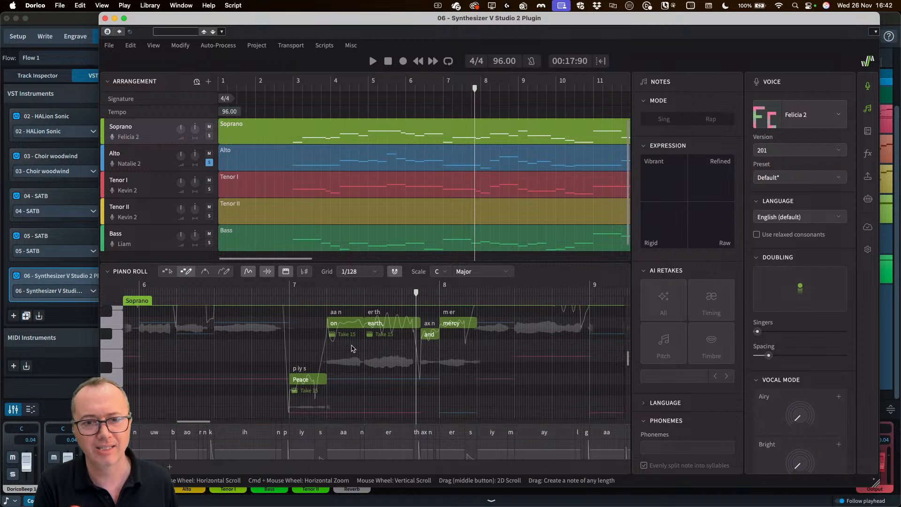
Step: Select the Soprano's "Peace on earth" notes and switch them to Take 1, then back to the Default Take
scroll(337, 368, up, 1)
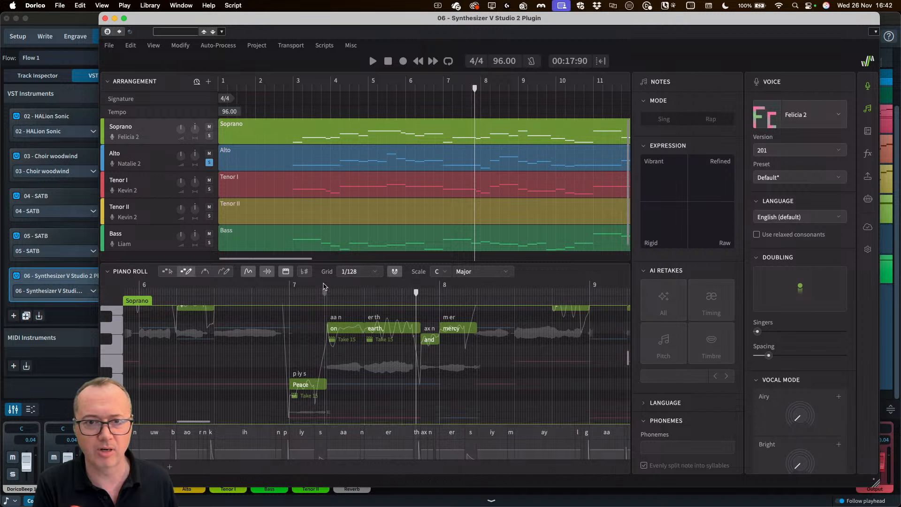
click(307, 385)
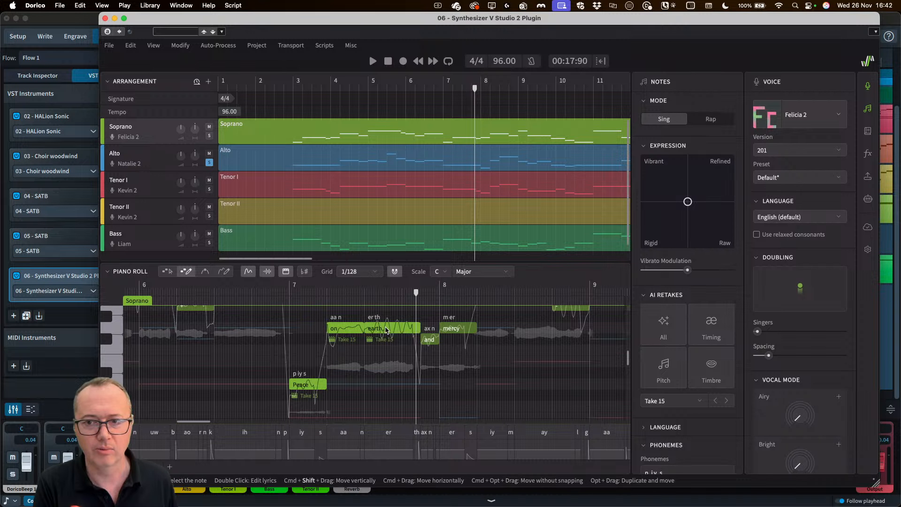
click(666, 401)
click(672, 203)
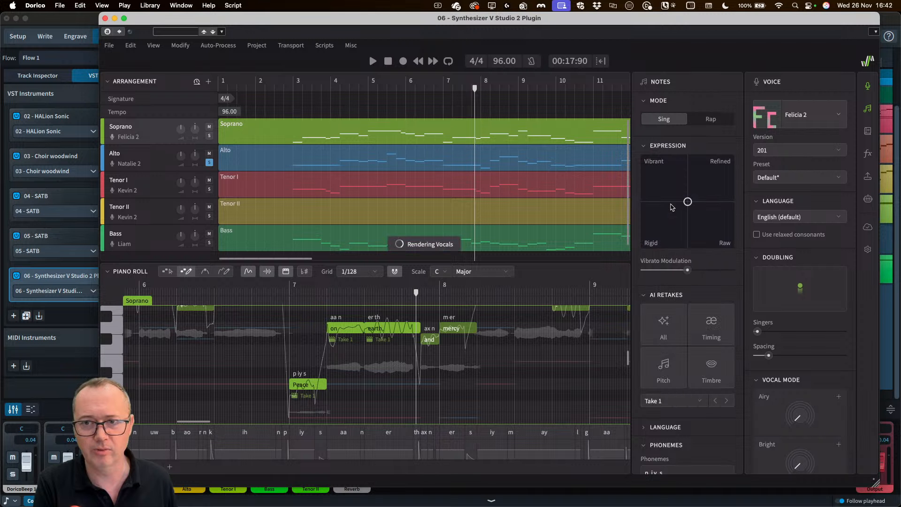
click(682, 402)
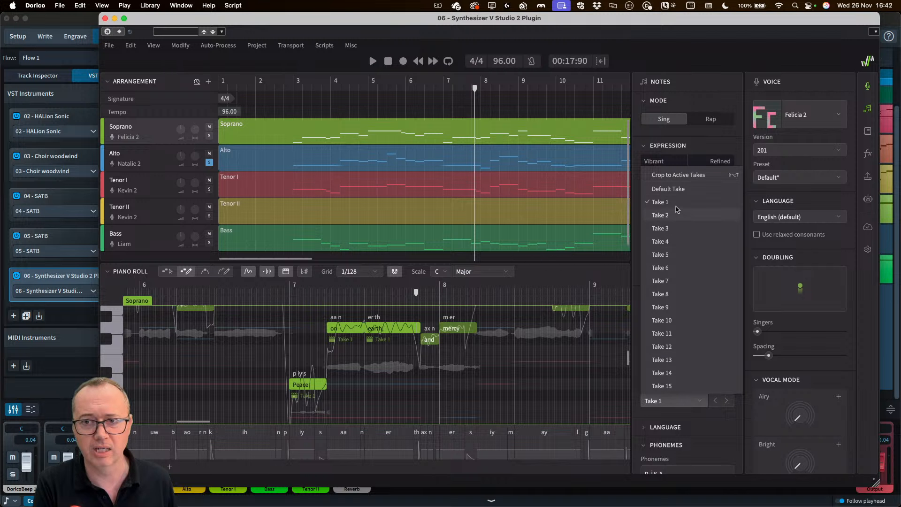
click(668, 189)
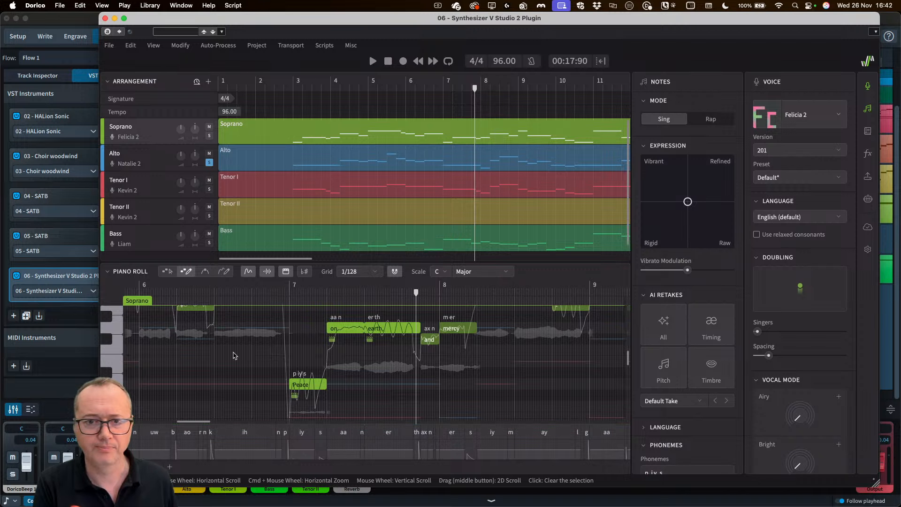
Step: Generate pitch retakes up to Take 4 for the Alto's "Peace on earth" notes and audition them from just before bar 7
click(340, 160)
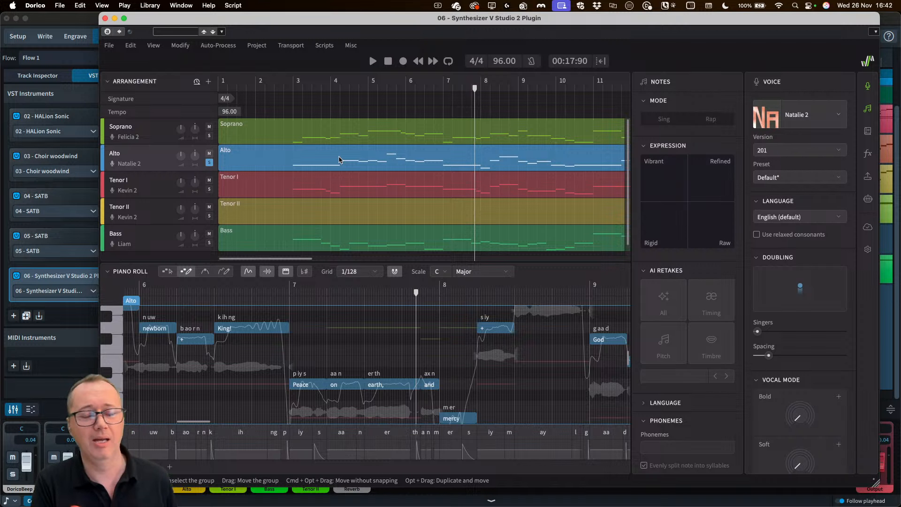
click(283, 292)
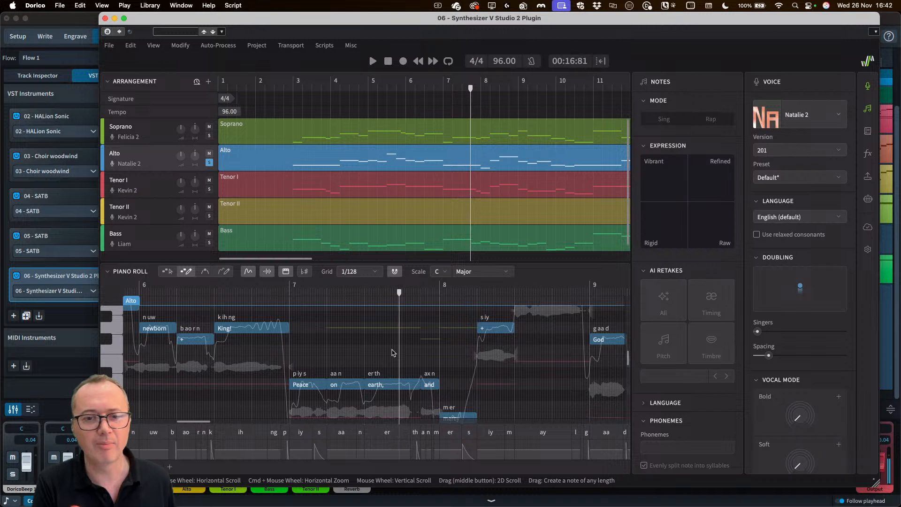
click(307, 382)
shift+click(389, 382)
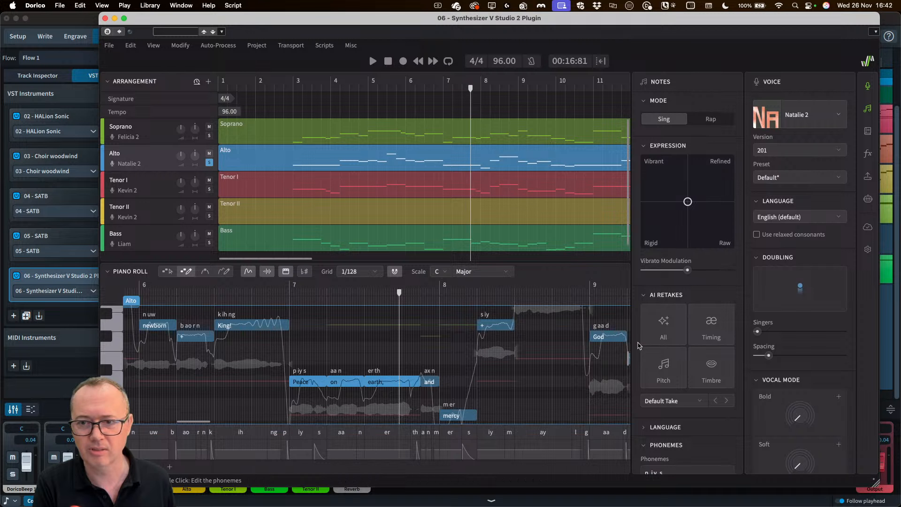
click(655, 370)
click(655, 369)
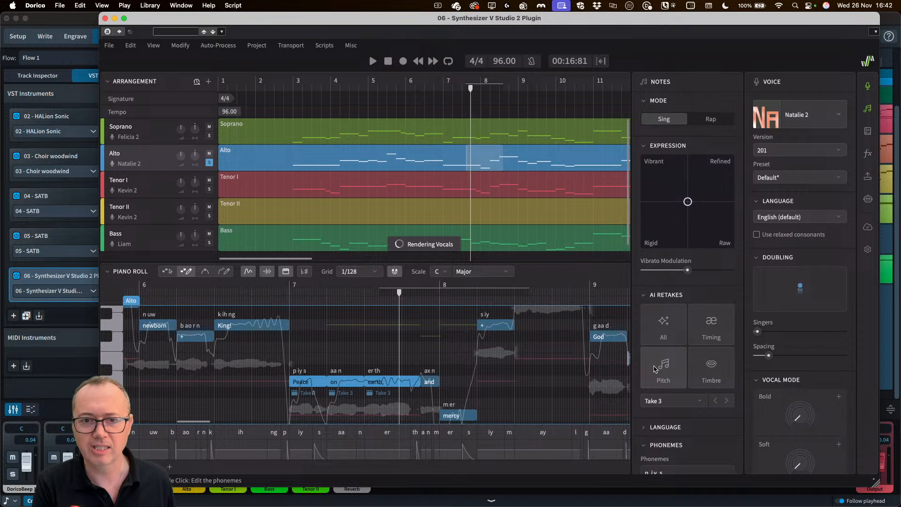
click(656, 370)
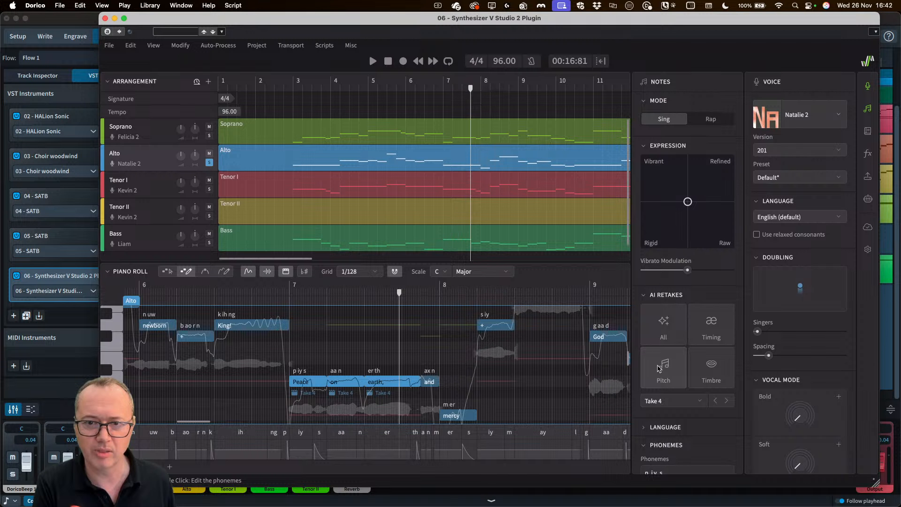
click(271, 293)
key(space)
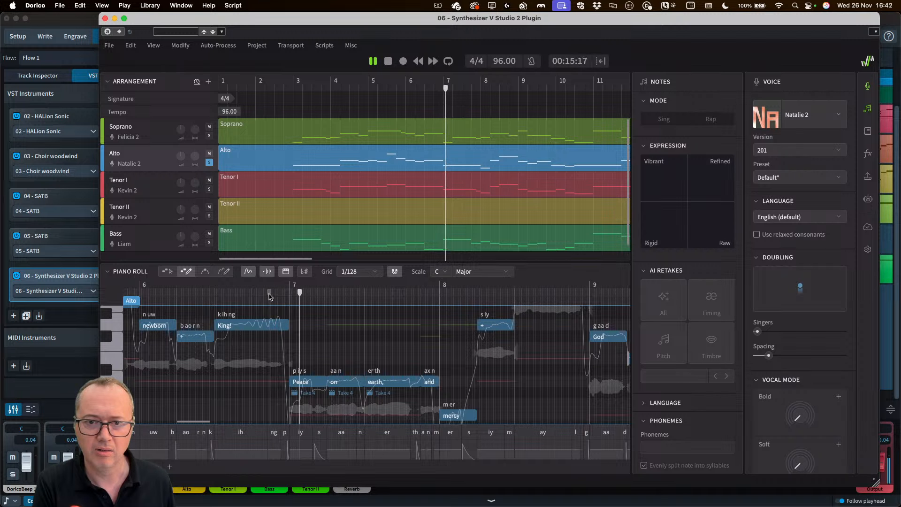
key(space)
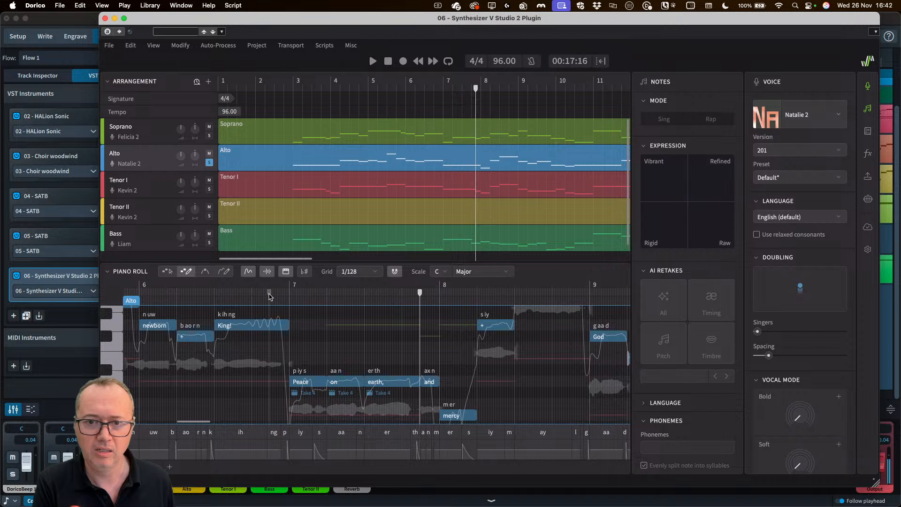
Step: Reselect the Alto's "Peace on earth" notes, generate pitch retakes up to Take 9 and play the phrase
click(306, 382)
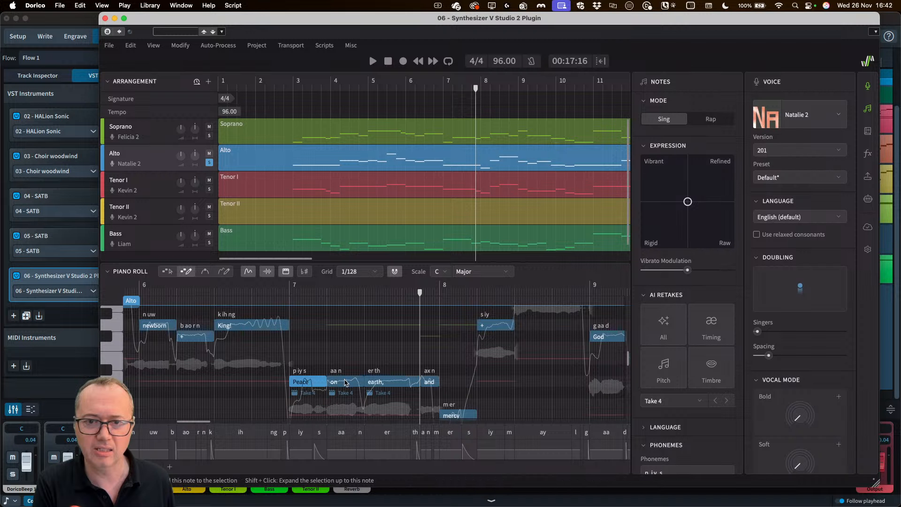
shift+click(346, 382)
shift+click(381, 382)
click(669, 366)
click(669, 366)
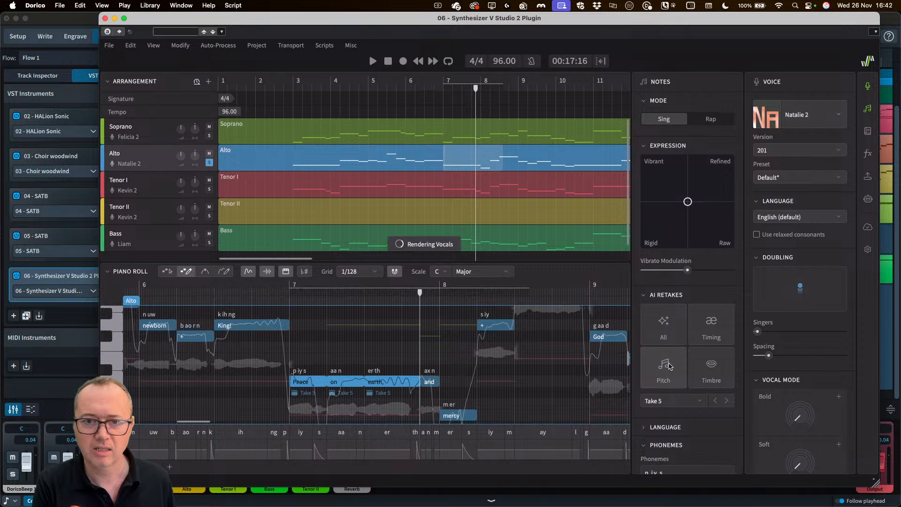
click(669, 367)
click(669, 366)
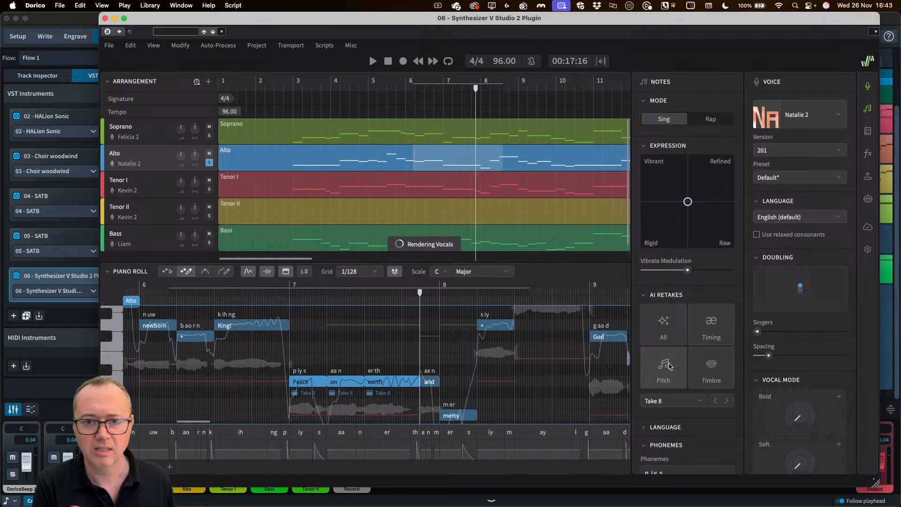
click(669, 366)
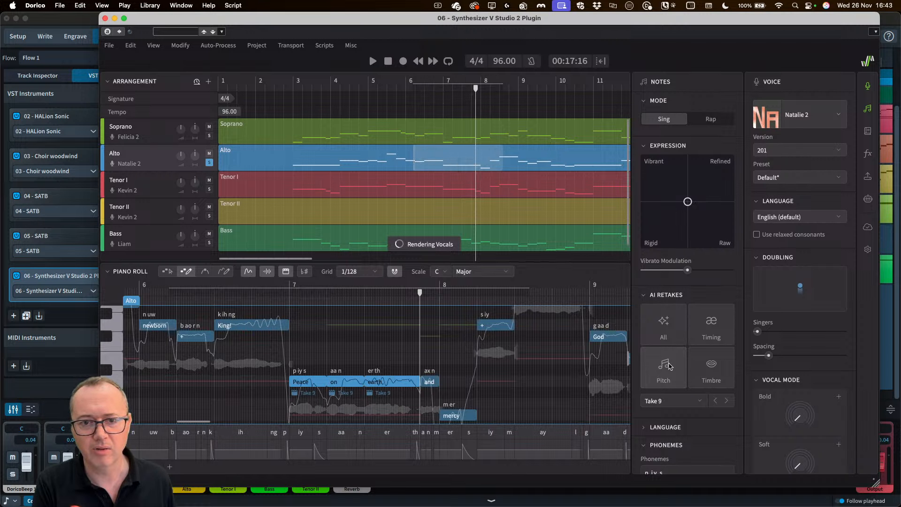
click(277, 293)
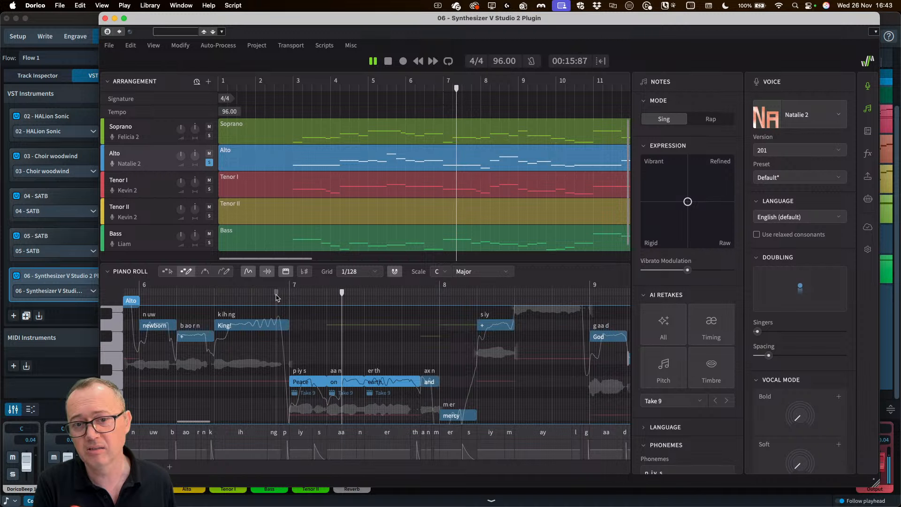
key(space)
Step: Generate further pitch retakes up to Take 15 for the selected Alto notes and replay them from just before bar 7
click(664, 371)
click(664, 371)
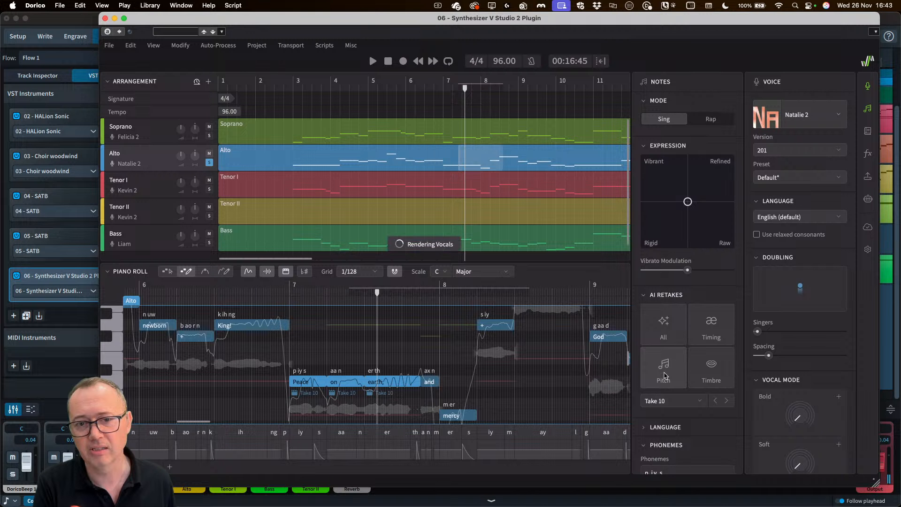
click(664, 375)
click(665, 376)
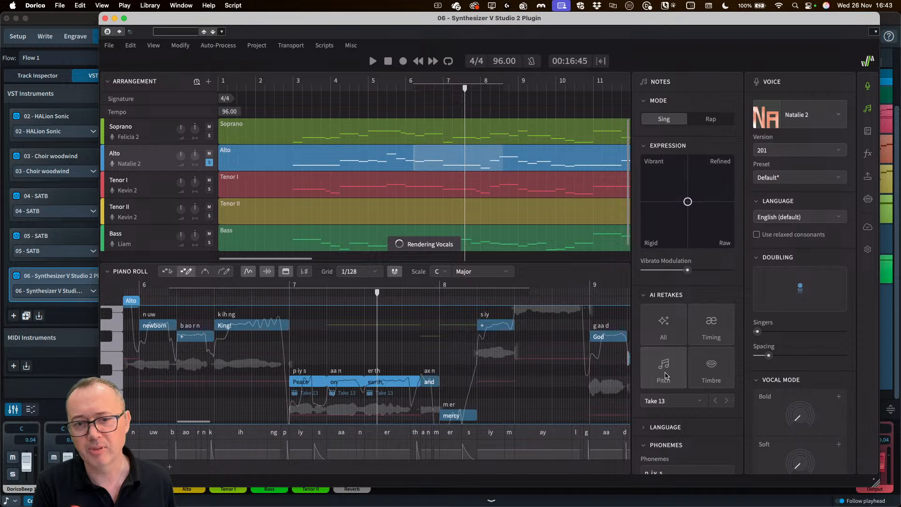
click(665, 376)
click(665, 376)
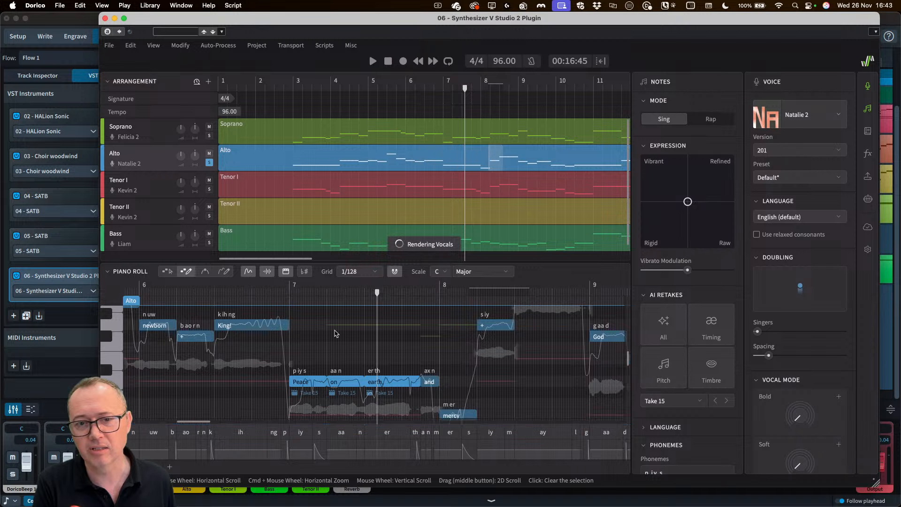
click(269, 292)
key(space)
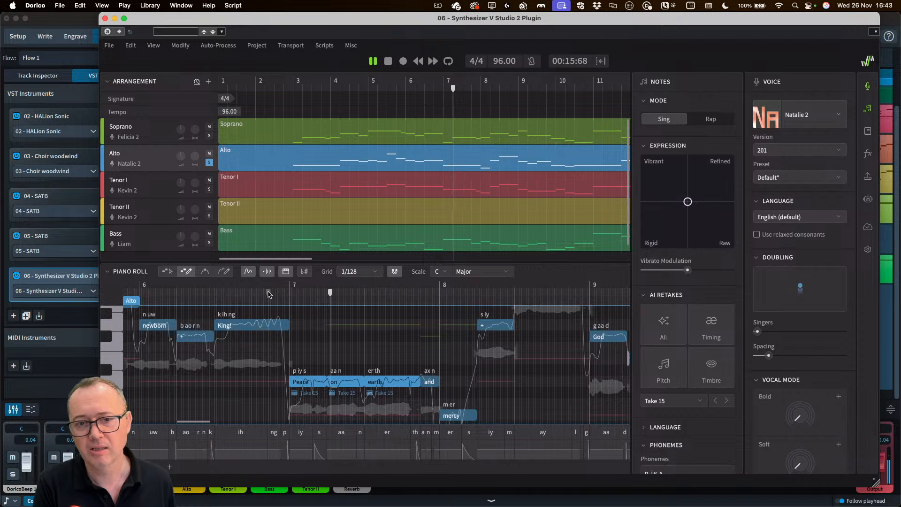
key(space)
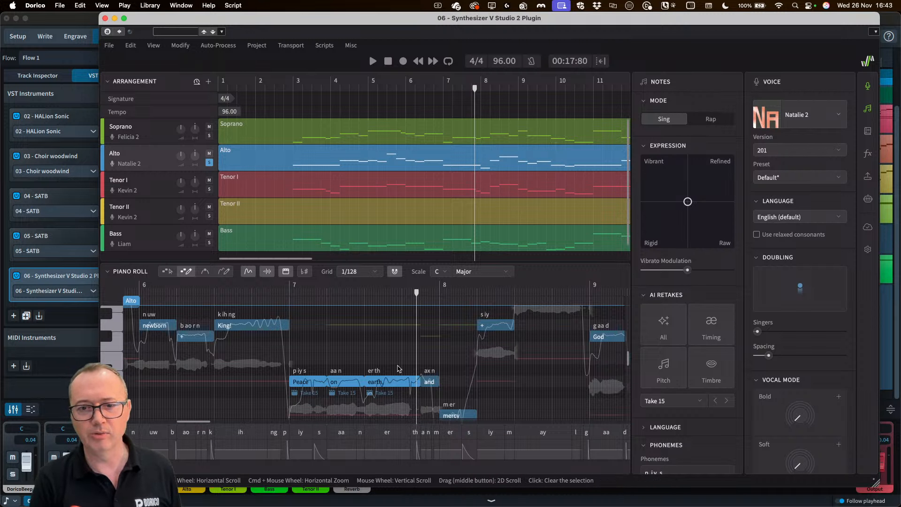
Step: Generate pitch retakes up to Take 17 for the Alto's "earth," note alone and listen to the phrase
click(389, 384)
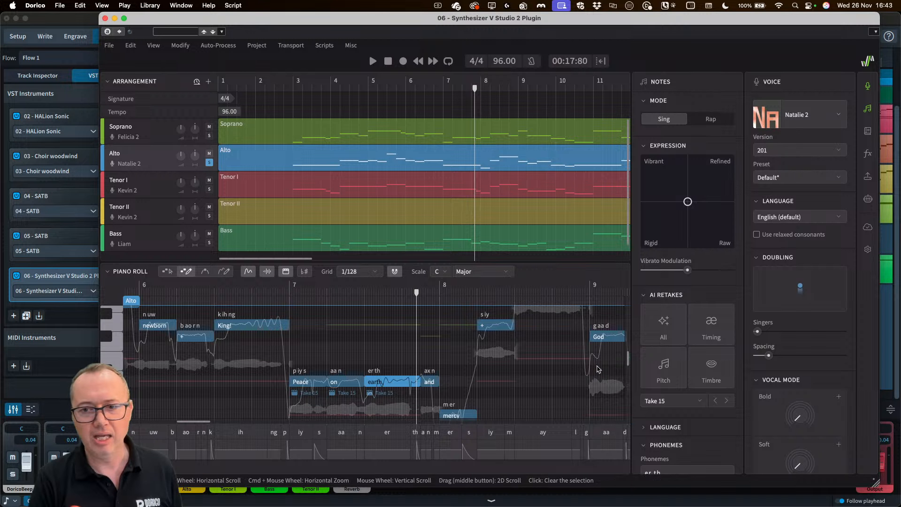
click(660, 370)
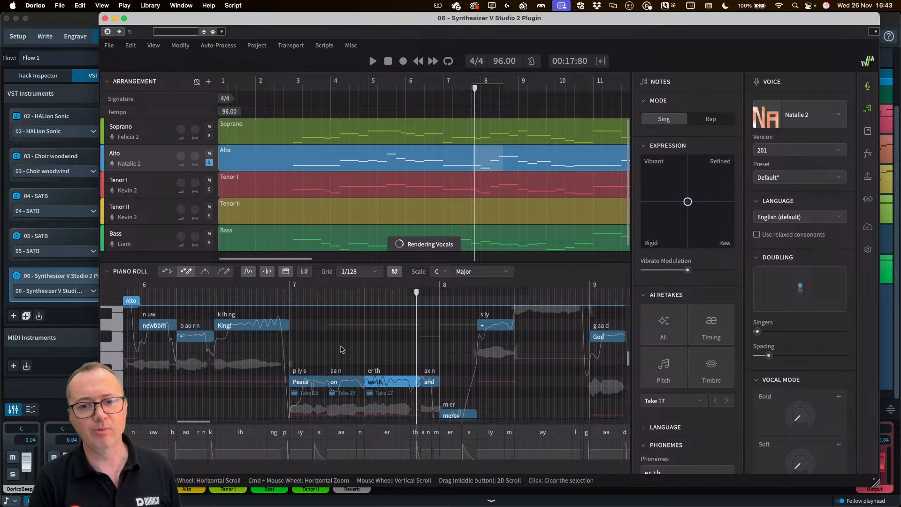
click(255, 293)
key(space)
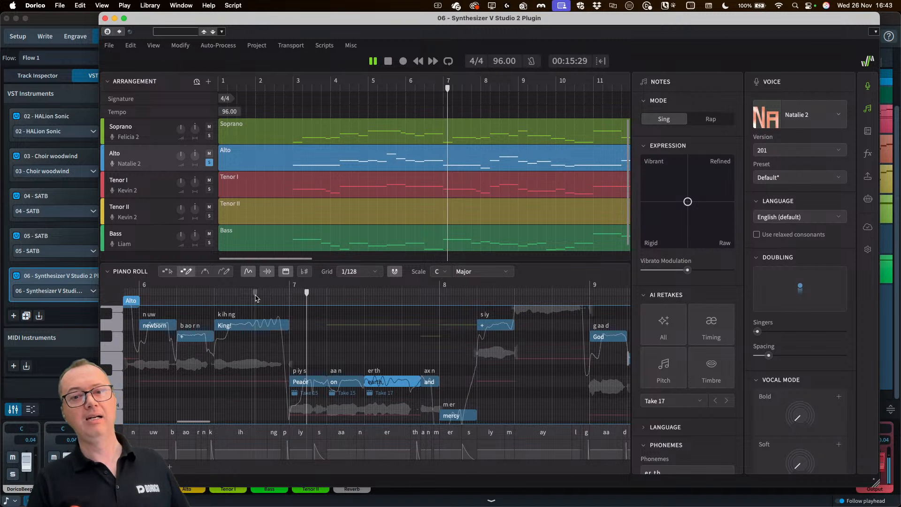
key(space)
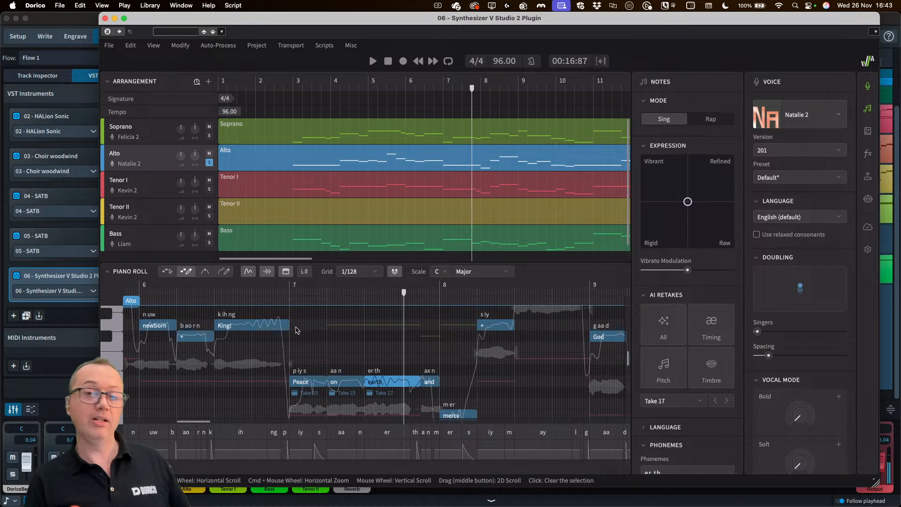
Step: Select the Tenor I part's "Peace on earth" notes and generate pitch retakes up to Take 15
click(353, 182)
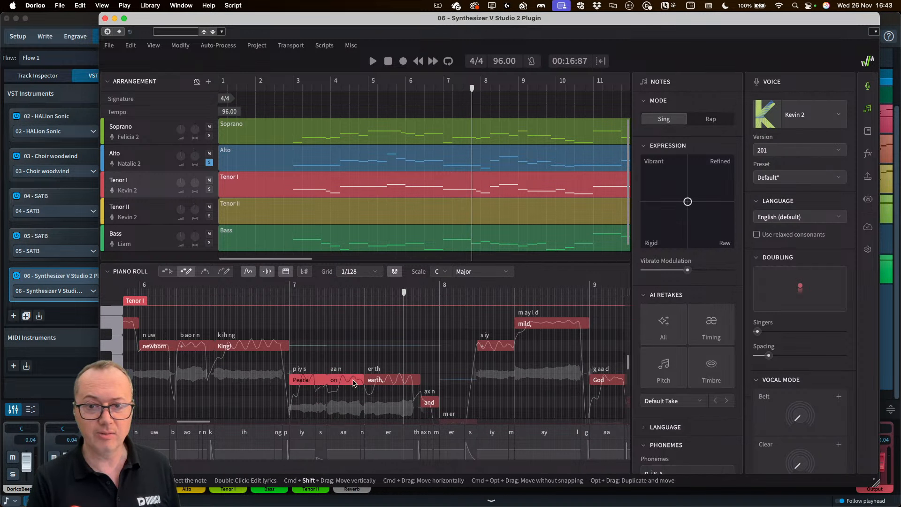
click(671, 368)
click(673, 370)
click(673, 370)
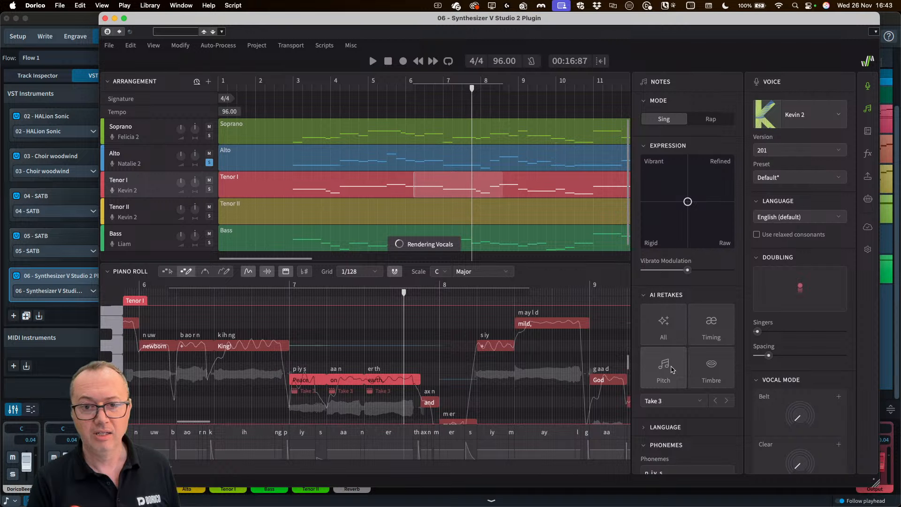
click(672, 370)
click(672, 370)
click(671, 369)
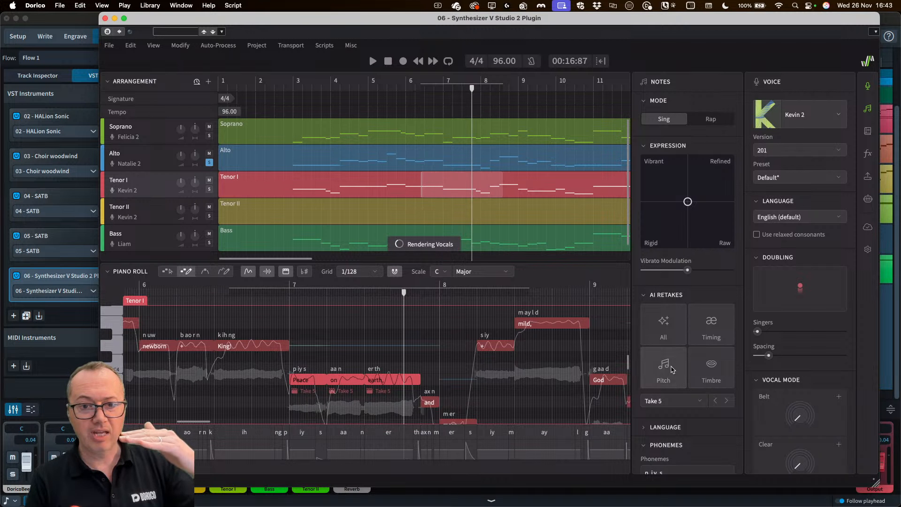
click(672, 370)
click(671, 370)
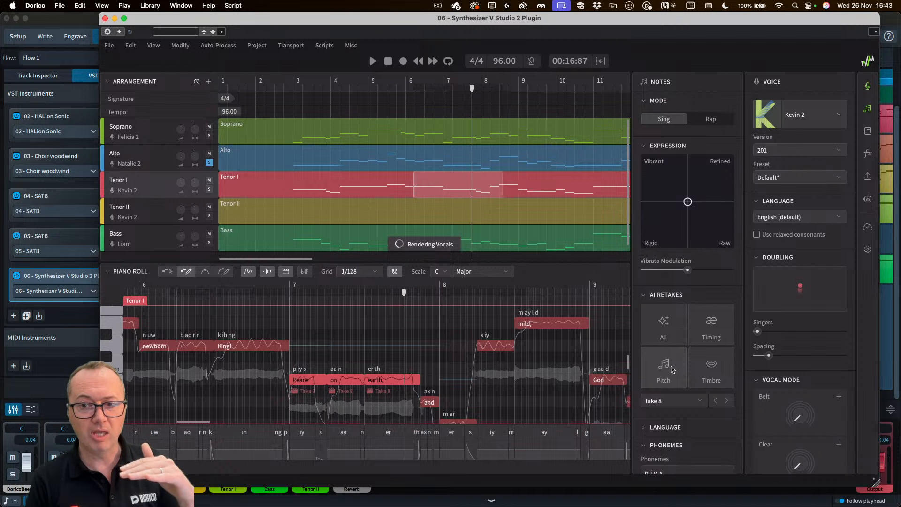
click(671, 369)
click(672, 370)
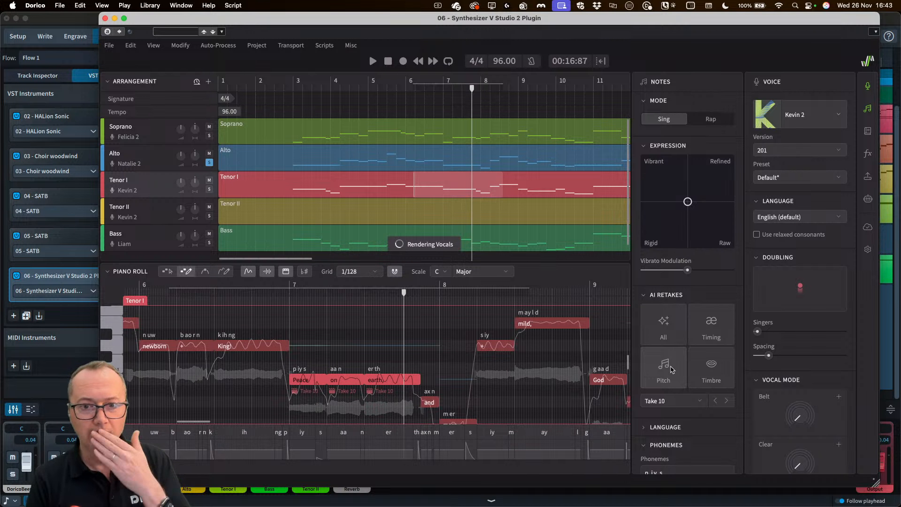
click(672, 370)
click(671, 369)
click(671, 369)
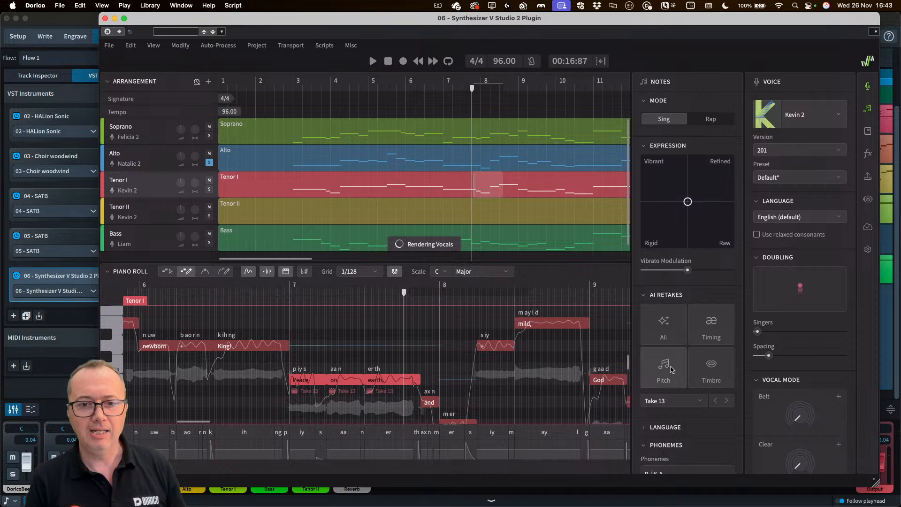
click(671, 369)
click(671, 369)
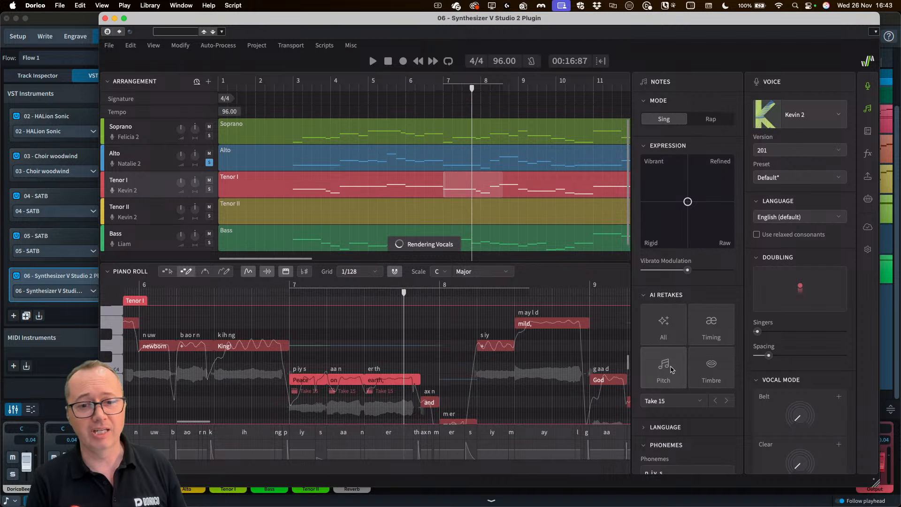
Step: Play back the phrase from just before bar 7 with the newest Tenor I pitch retake
click(275, 299)
key(space)
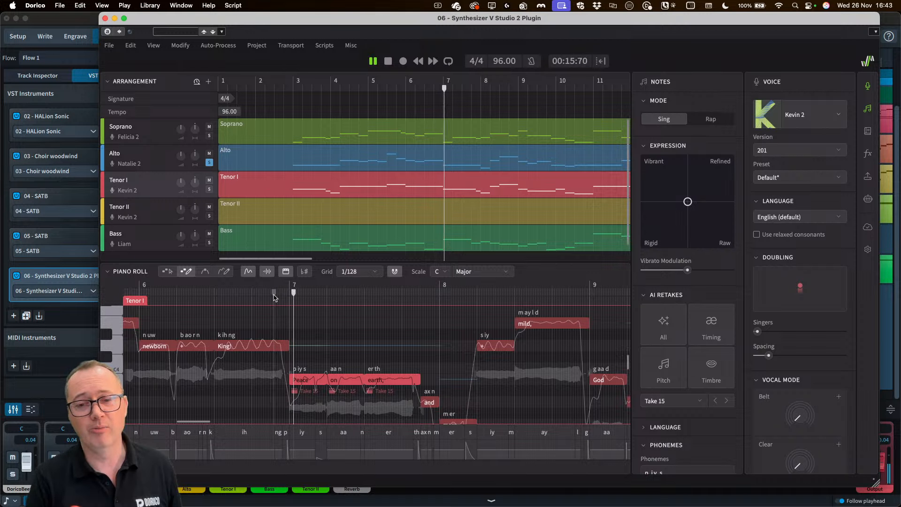
key(space)
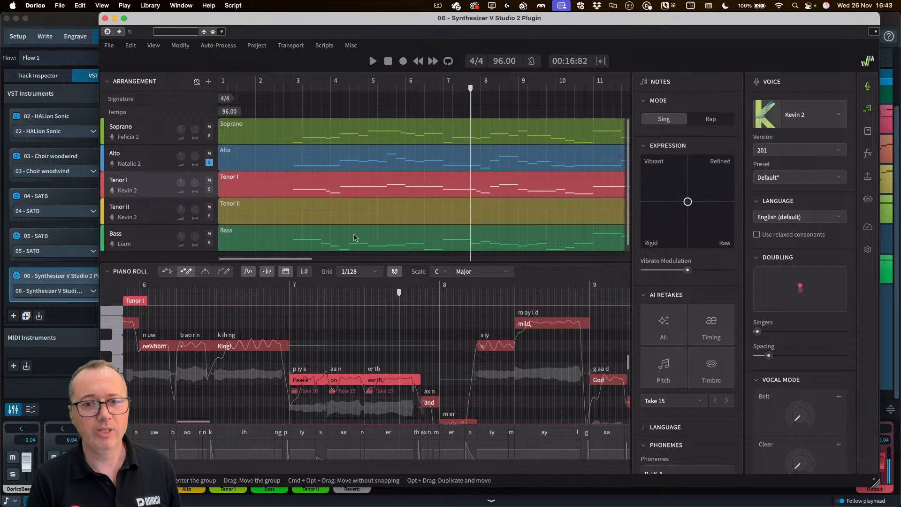
Step: Select the Bass part's "Peace on earth" notes, generate pitch retakes up to Take 19 and turn off the Alto's solo
click(356, 237)
scroll(313, 360, down, 3)
scroll(312, 376, down, 1)
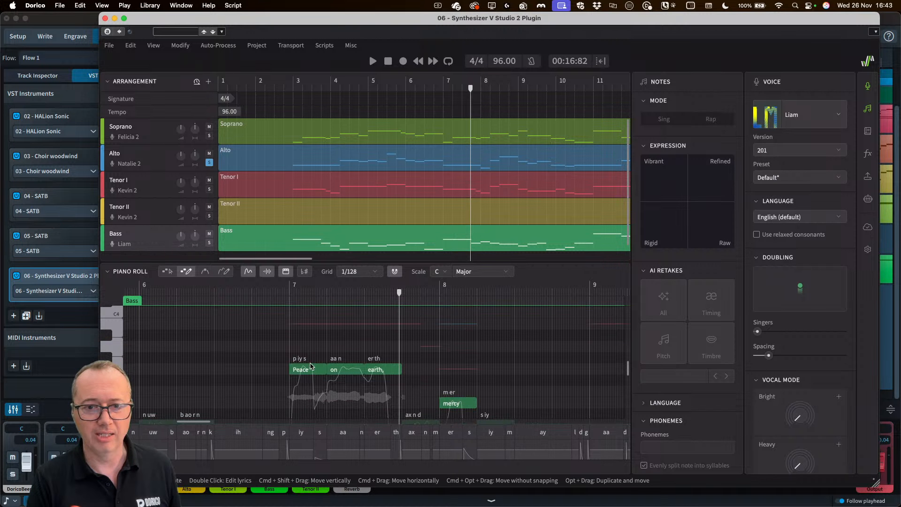
click(326, 369)
shift+click(379, 371)
click(663, 367)
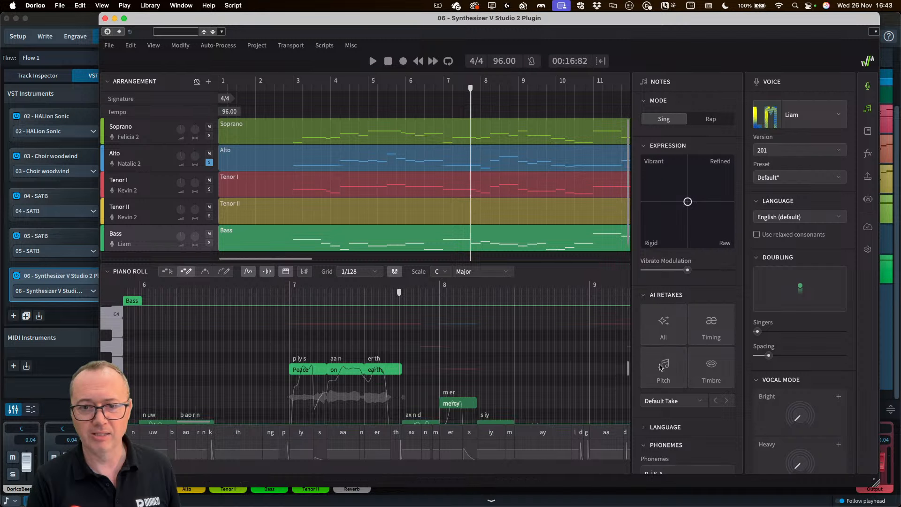
click(663, 367)
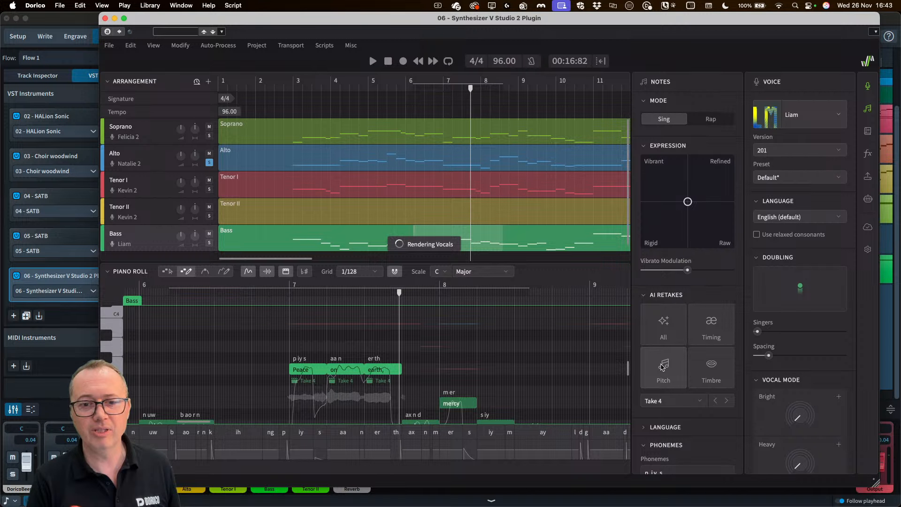
click(662, 367)
click(662, 367)
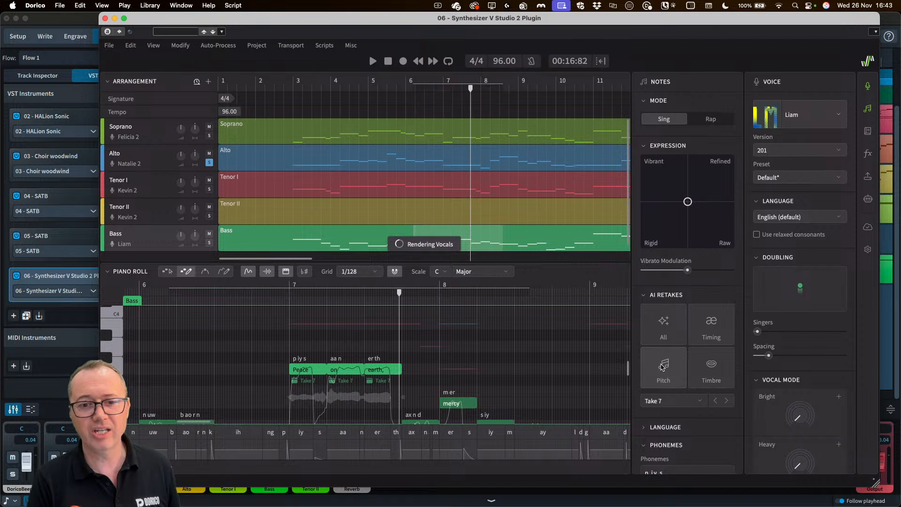
click(662, 367)
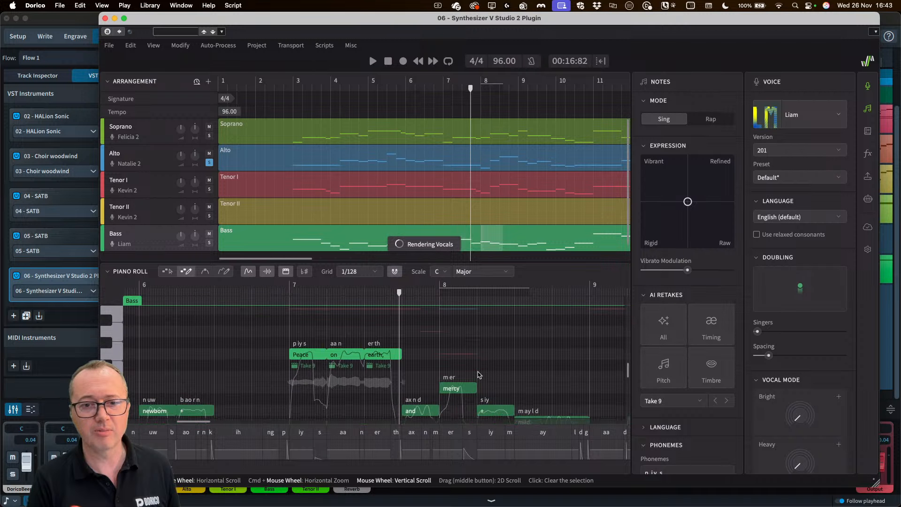
click(663, 369)
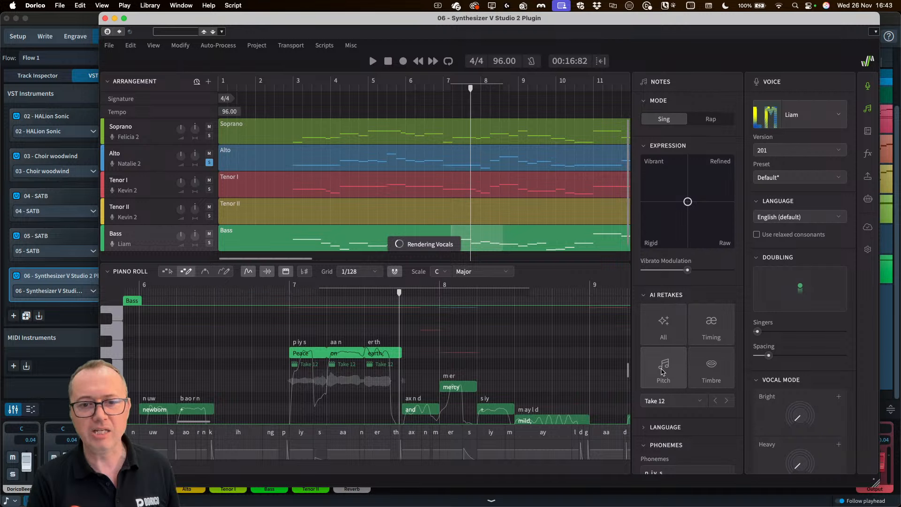
click(662, 368)
click(663, 369)
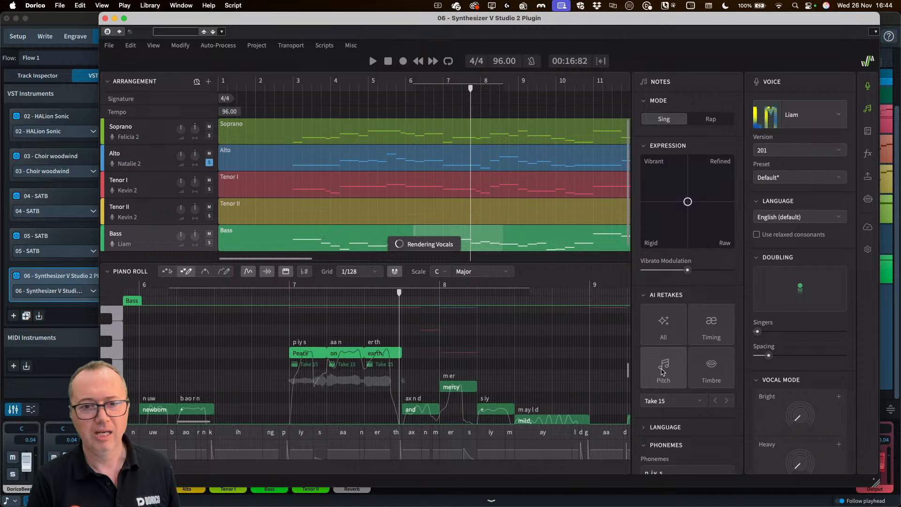
click(662, 369)
click(662, 368)
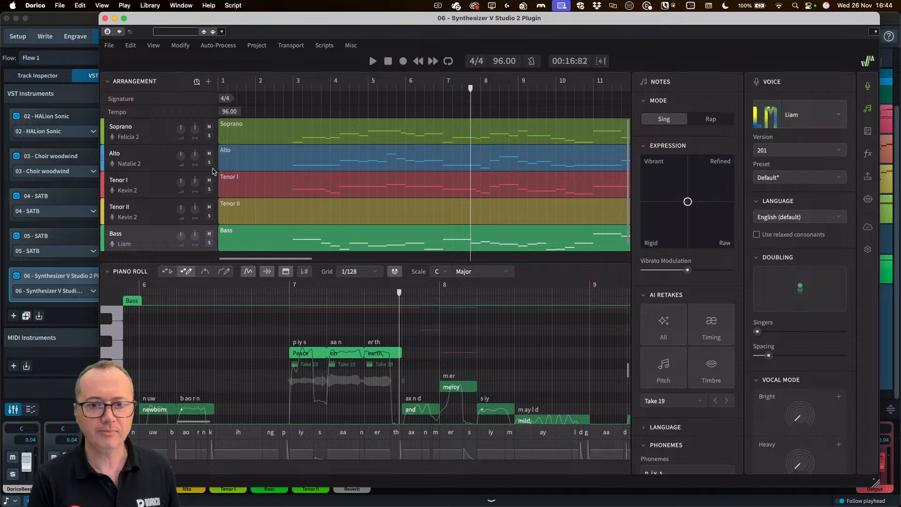
Step: Generate further pitch retakes up to Take 23 for the selected Bass notes and play back the phrase from just before bar 7
click(663, 367)
click(664, 368)
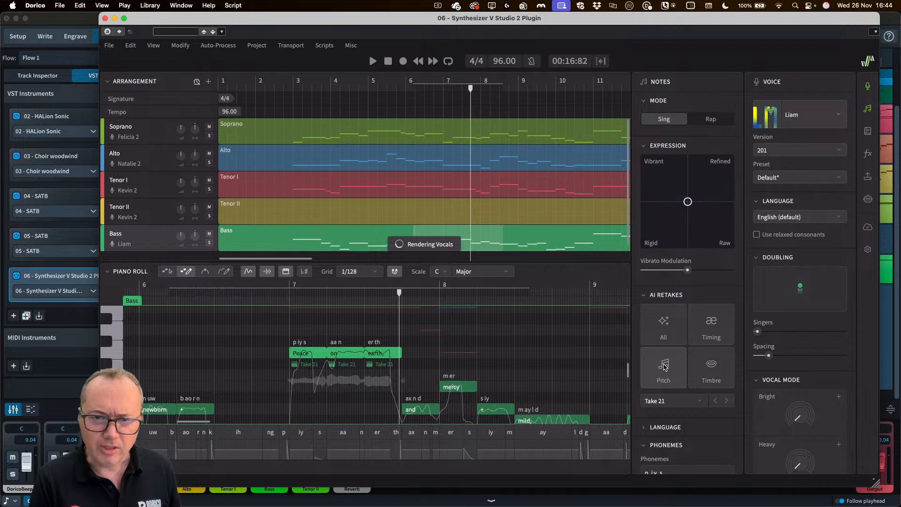
click(663, 368)
click(664, 368)
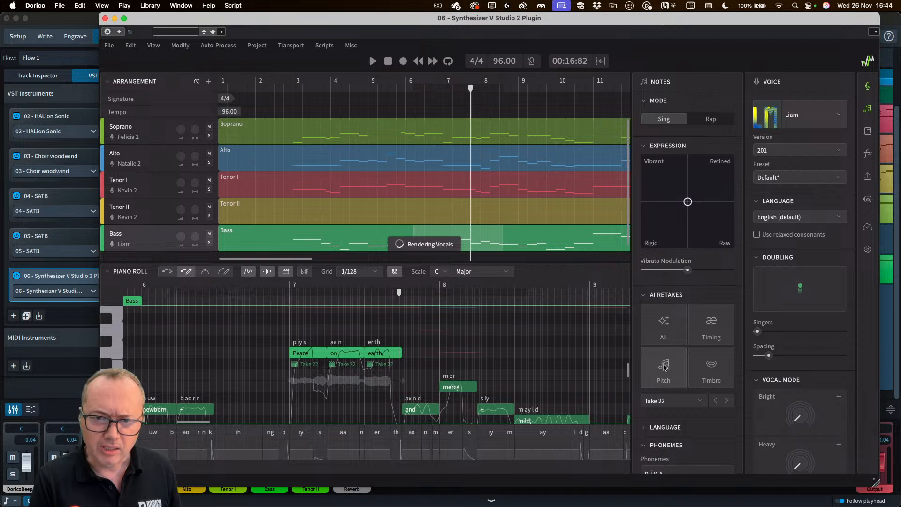
click(277, 287)
key(space)
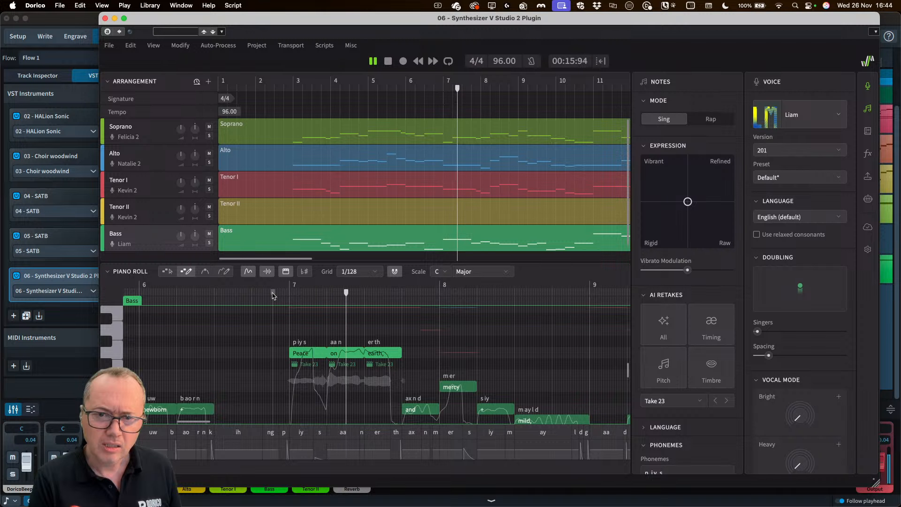
key(space)
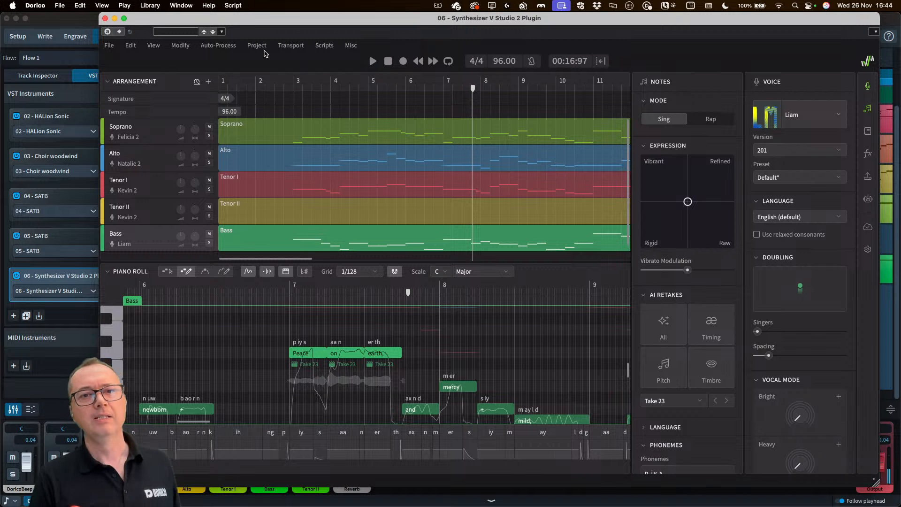
Step: Return to the score in Write mode, select all vocal staves from bar 3 to the end of the flow and check their properties
click(113, 18)
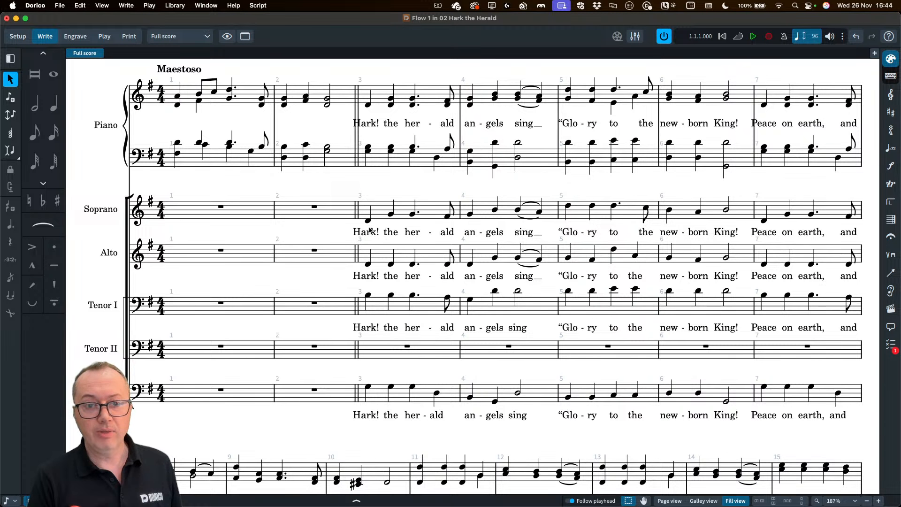
click(381, 212)
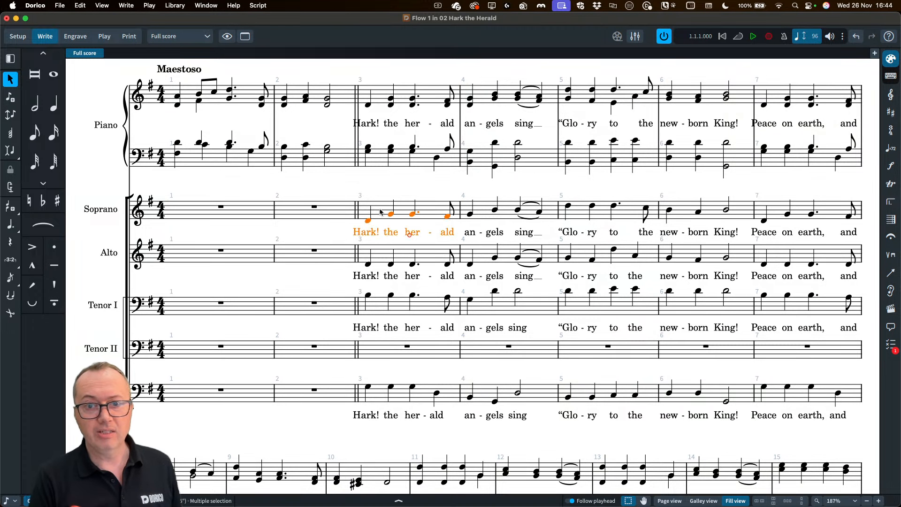
shift+click(401, 400)
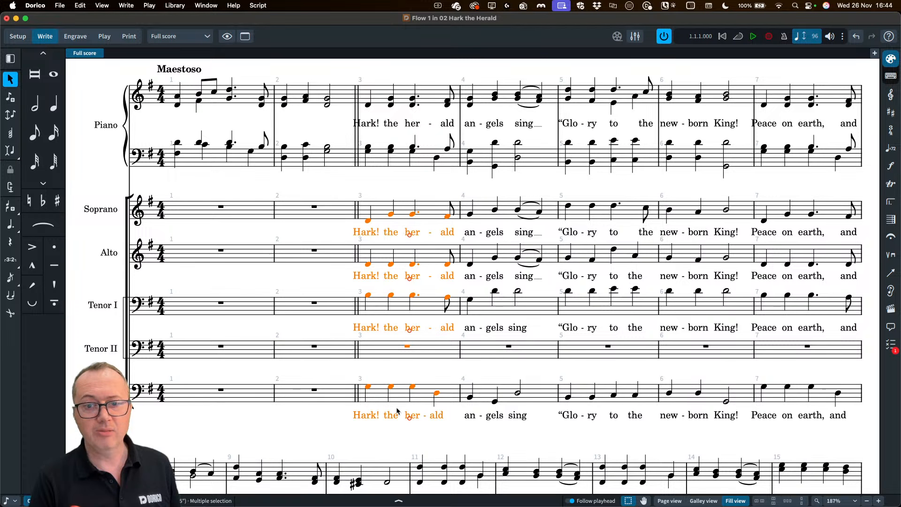
click(81, 7)
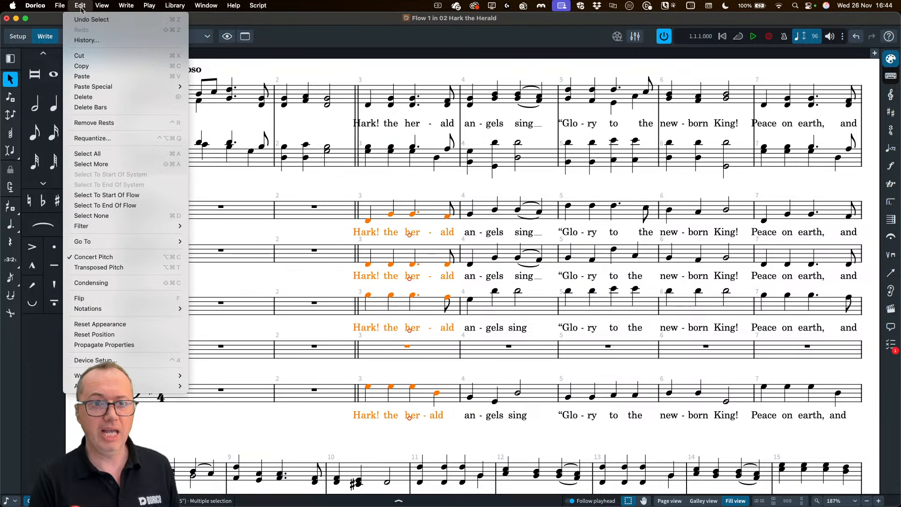
click(112, 207)
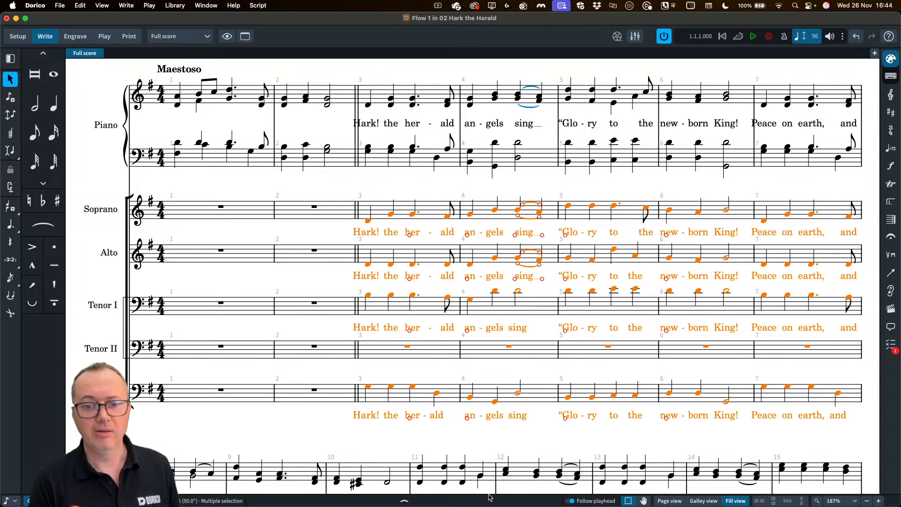
click(404, 501)
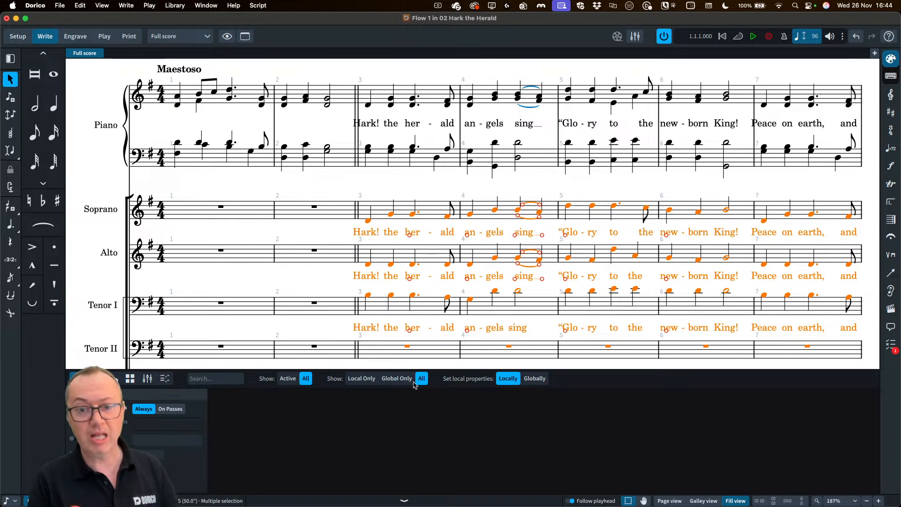
click(404, 501)
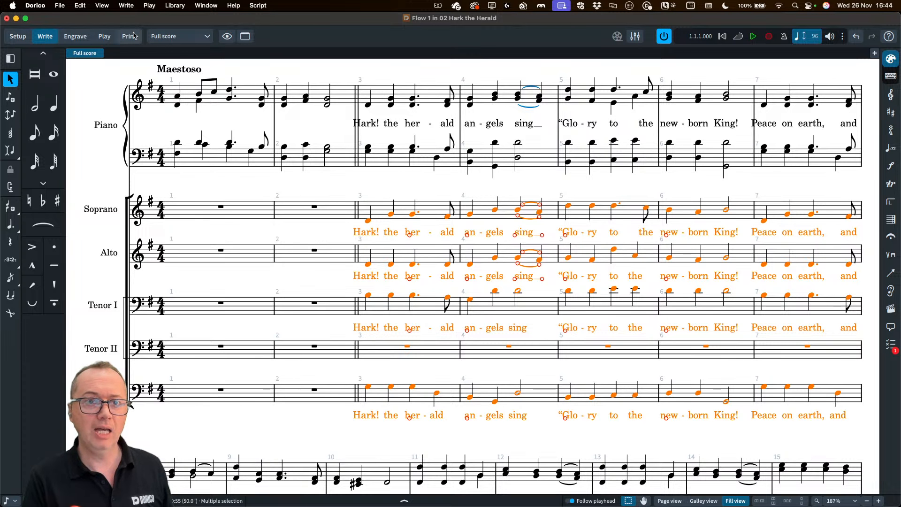
Step: In Play mode, route the Soprano track to 06 - Synthesizer V Studio 2 Plugin on channel 1
click(105, 36)
click(193, 151)
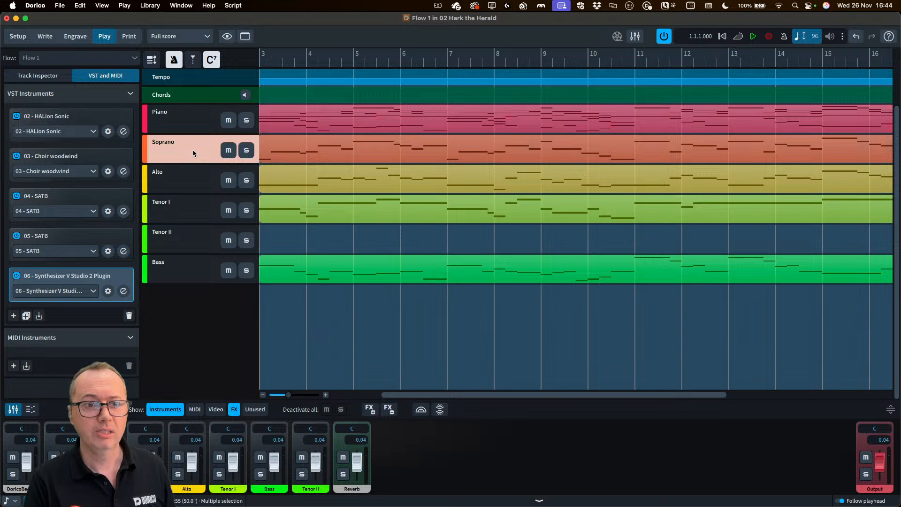
click(38, 77)
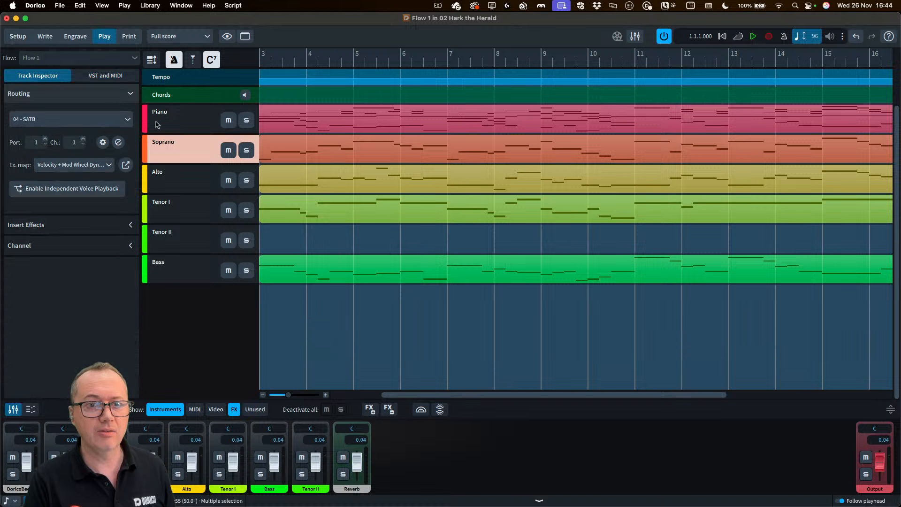
click(43, 121)
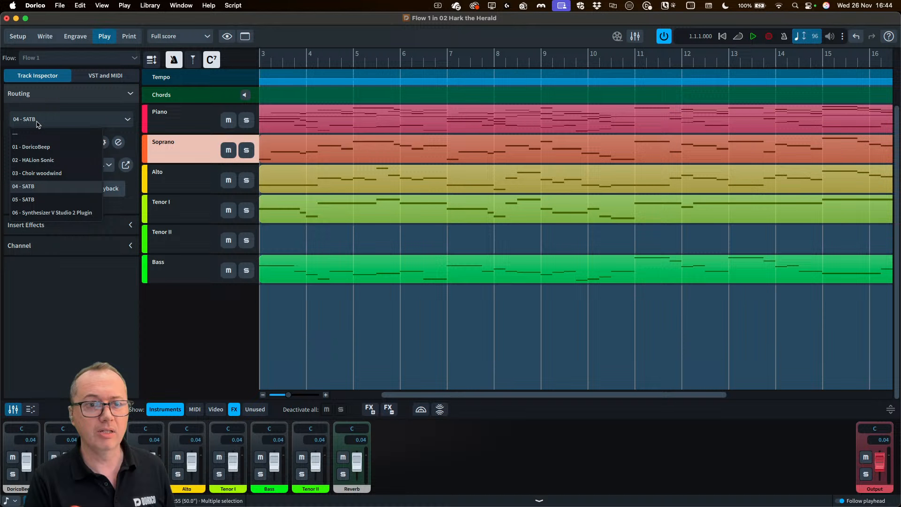
click(52, 213)
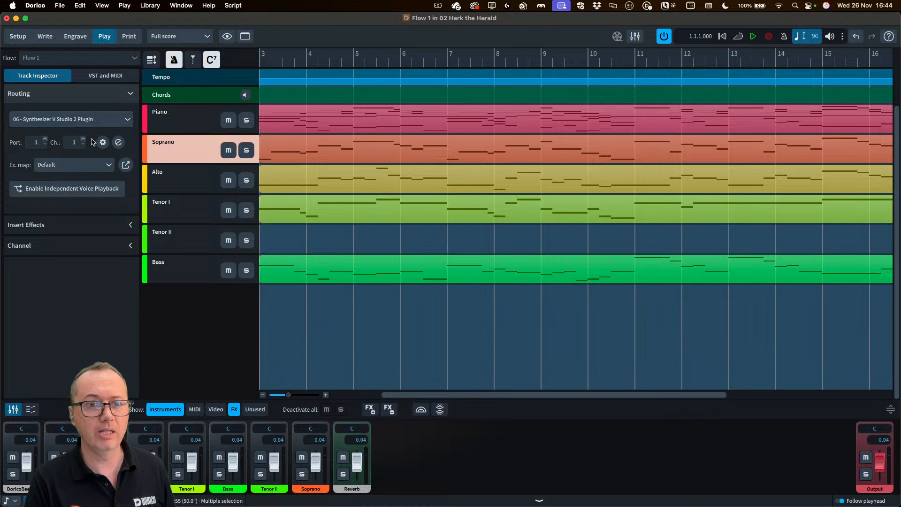
Step: Route the Alto and Tenor I tracks to 06 - Synthesizer V Studio 2 Plugin on channels 2 and 3 respectively
click(171, 182)
click(52, 122)
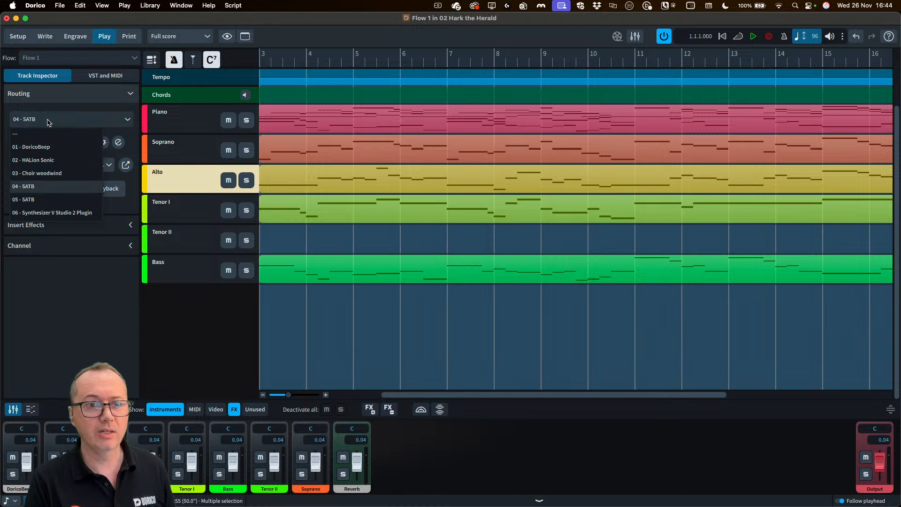
click(59, 213)
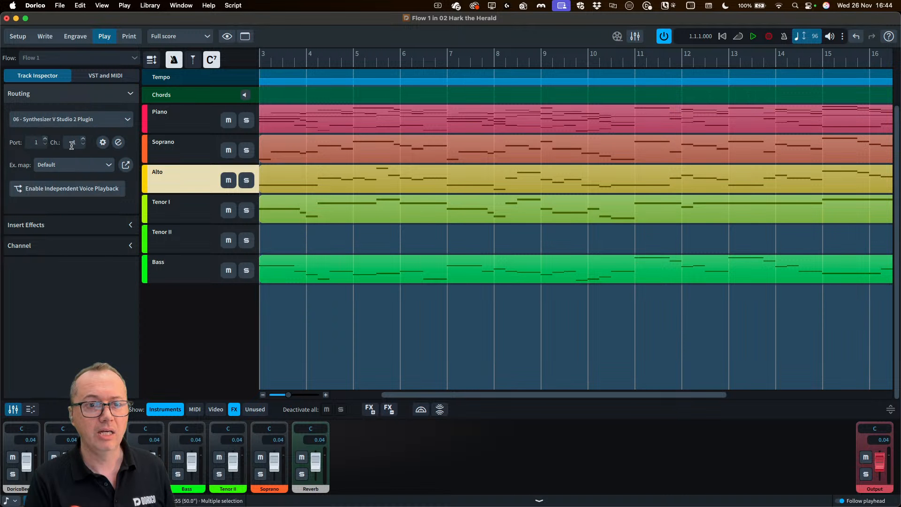
click(171, 205)
click(70, 120)
click(81, 213)
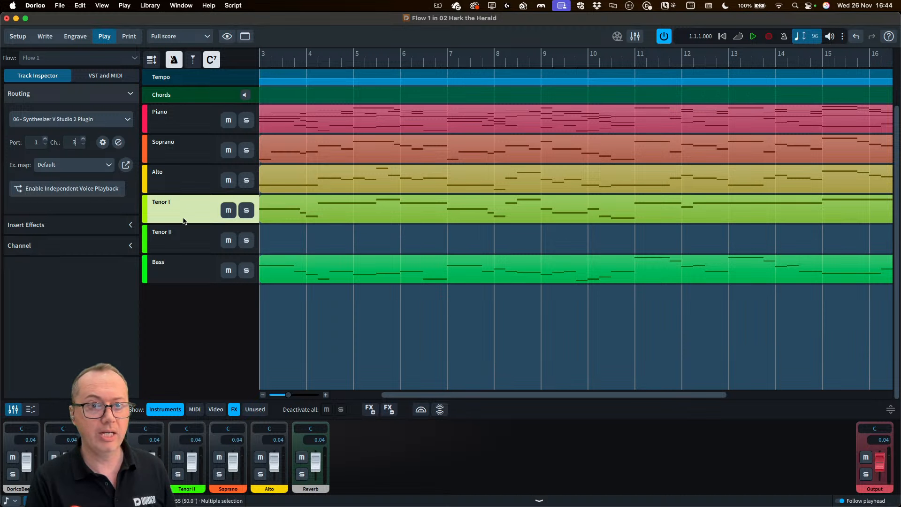
Step: Route the Tenor II and Bass tracks to 06 - Synthesizer V Studio 2 Plugin, setting the Bass to channel 5
click(196, 238)
click(59, 121)
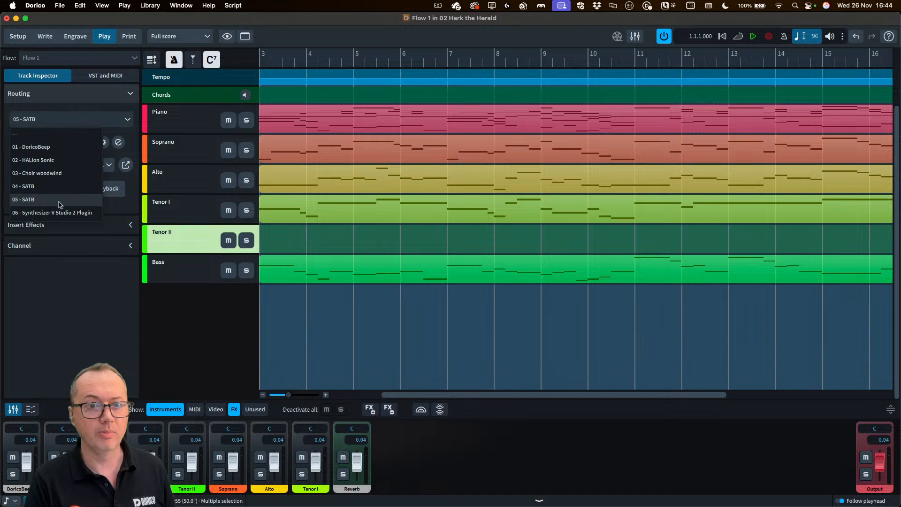
click(59, 213)
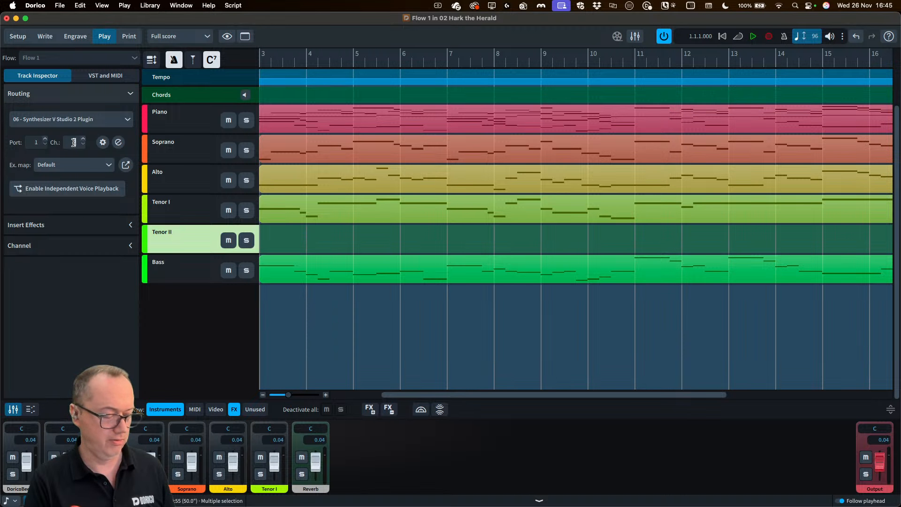
click(176, 268)
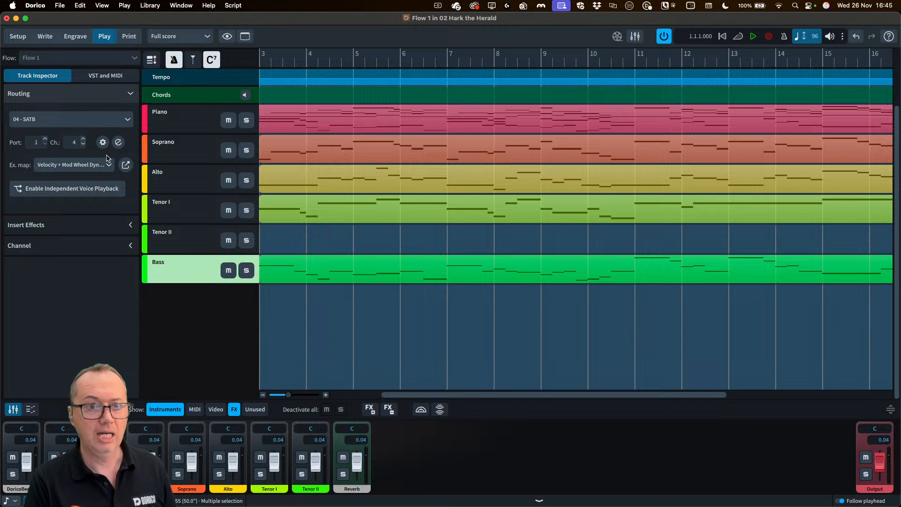
click(78, 123)
click(70, 209)
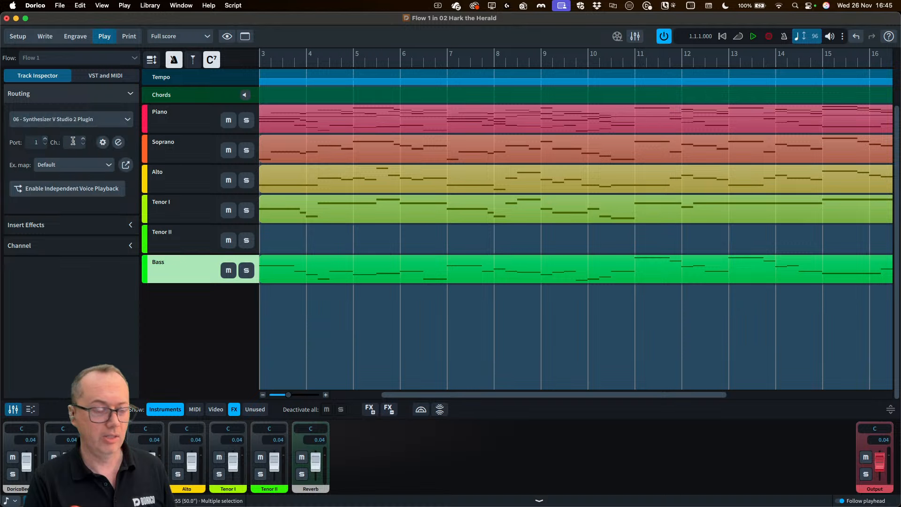
text(5)
key(Return)
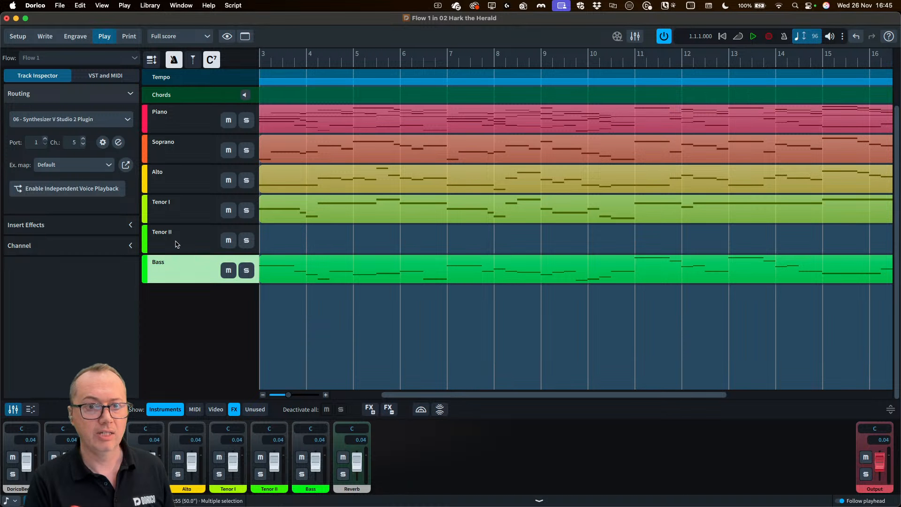
Step: Review the routing of the Tenor II, Tenor I and Alto tracks and enlarge the mixer to show taller faders
click(175, 239)
click(171, 210)
click(172, 190)
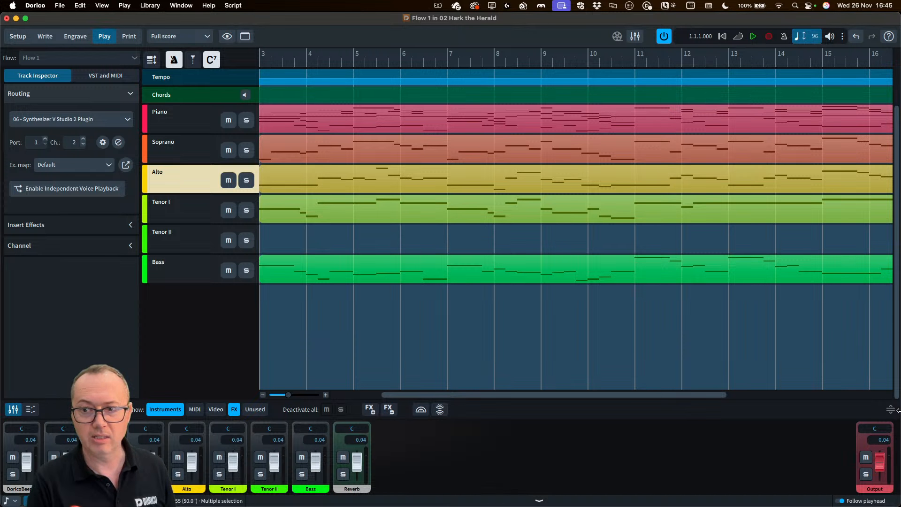
drag(897, 411, 890, 331)
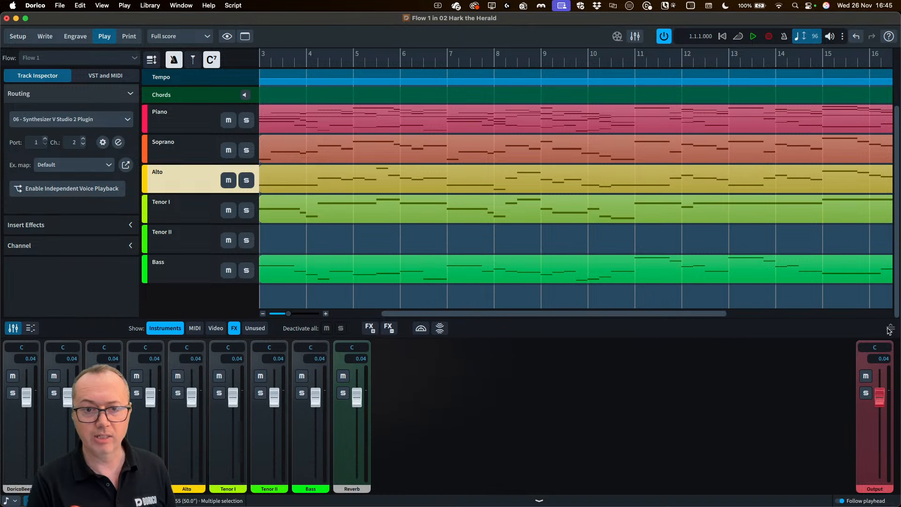
Step: Switch back to Write mode and bring the selected vocal staves of the full score into view
click(45, 36)
scroll(216, 138, up, 10)
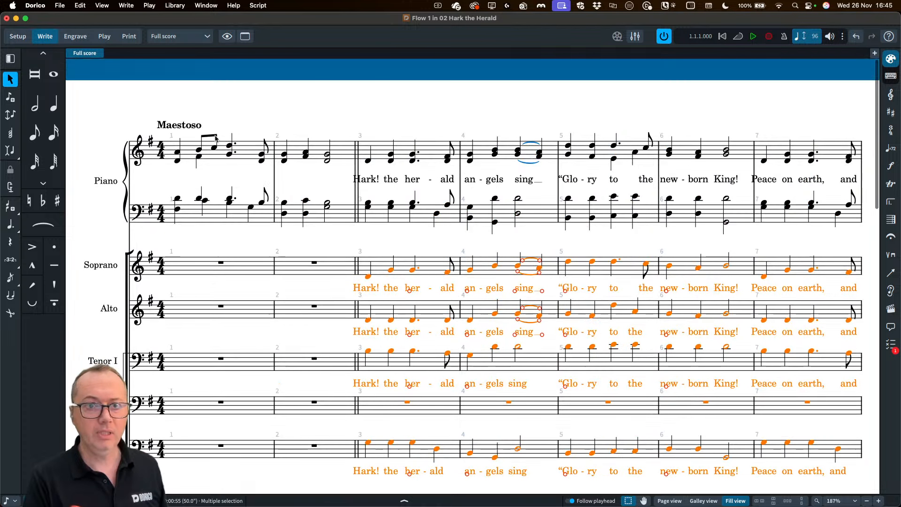
scroll(215, 137, down, 5)
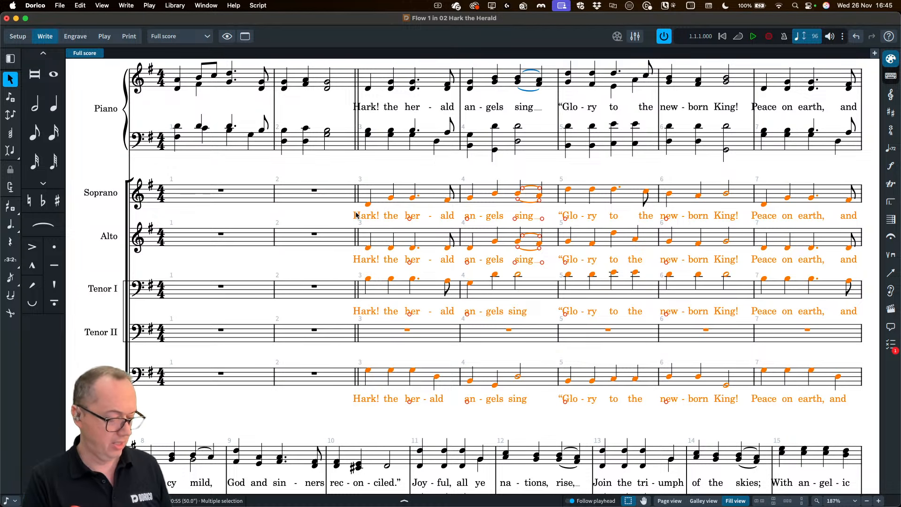
Step: Switch to the Synthesizer V plugin and set its Plugin Channel Layout to Track Combined in the audio and MIDI settings
key(super+grave)
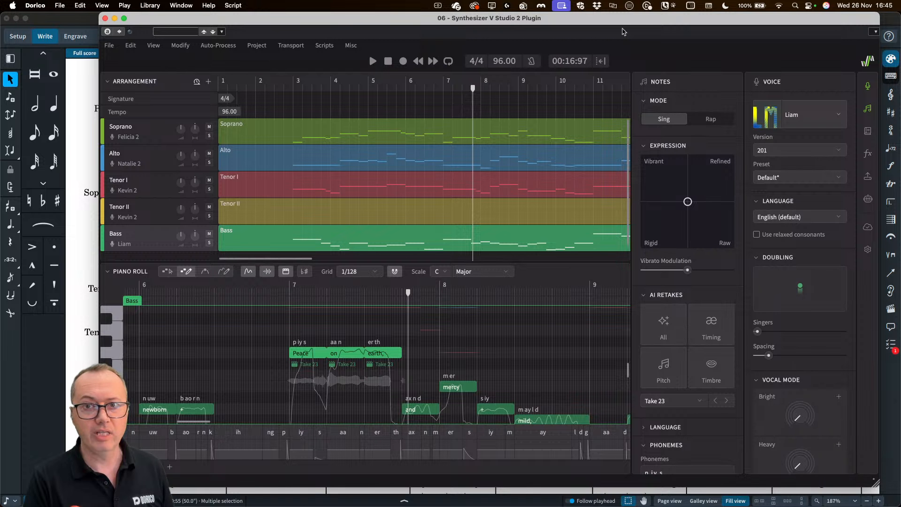
drag(656, 28, 655, 28)
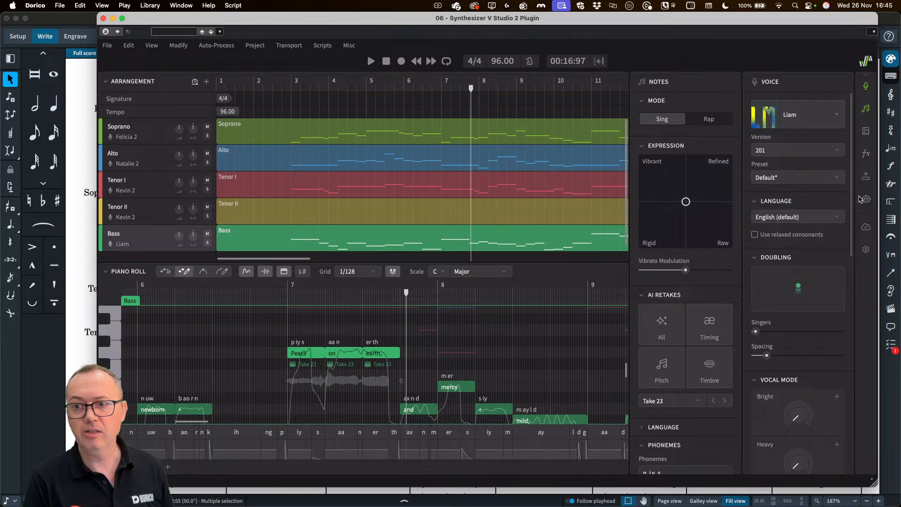
click(866, 250)
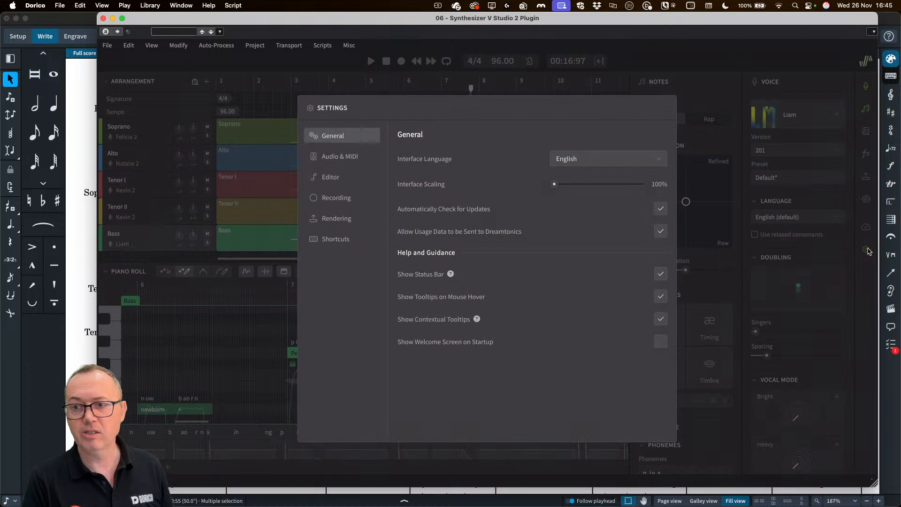
click(350, 158)
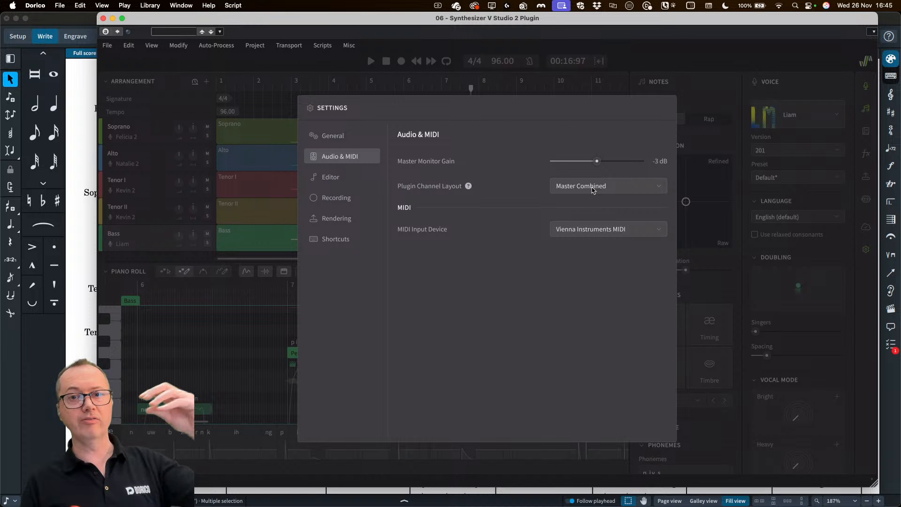
click(590, 188)
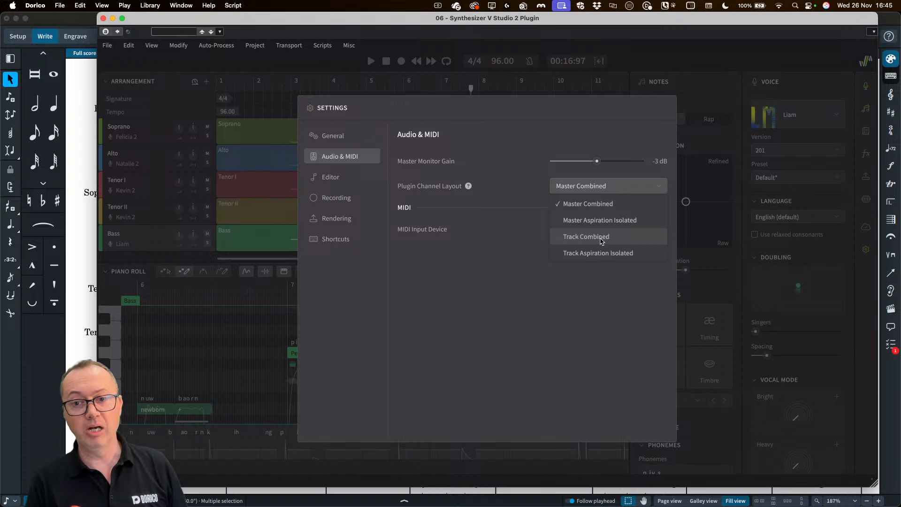
click(627, 239)
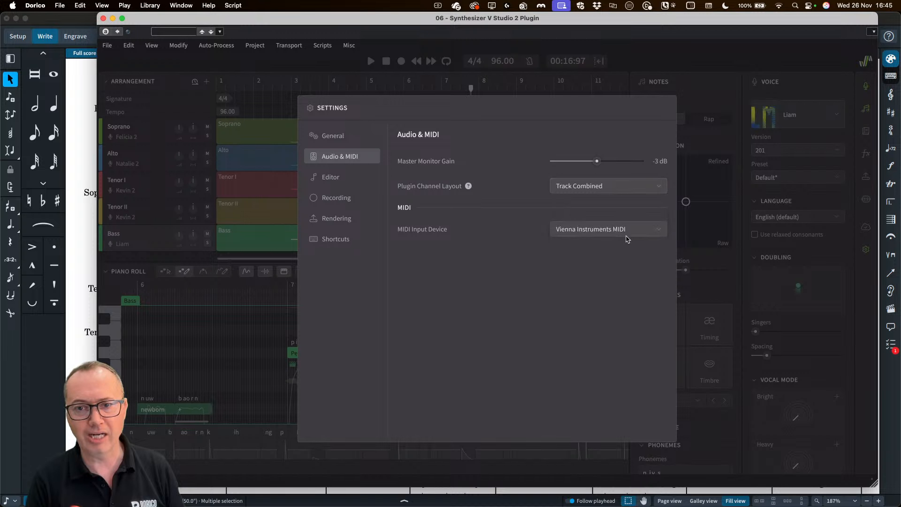
click(710, 111)
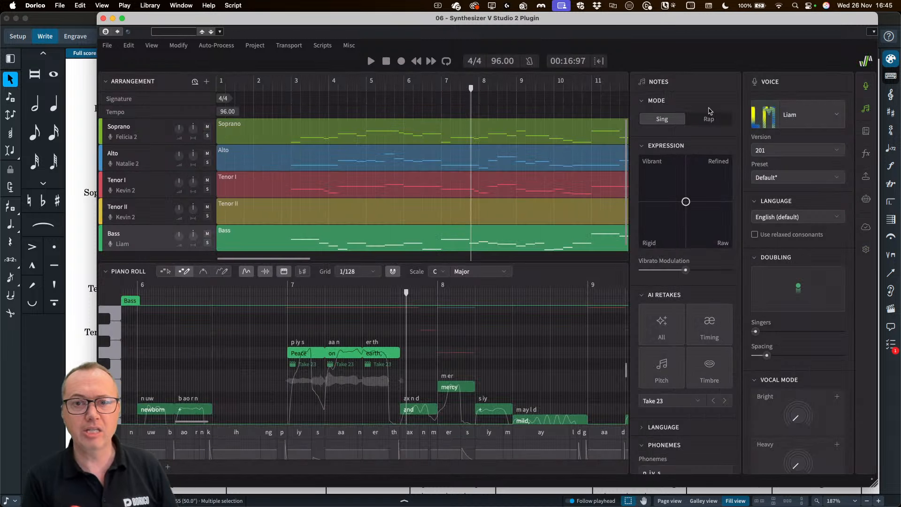
Step: Return to the Dorico score and enable the Reverb sends on the Soprano, Alto, Tenor I, Tenor II and Bass mixer channels
click(55, 33)
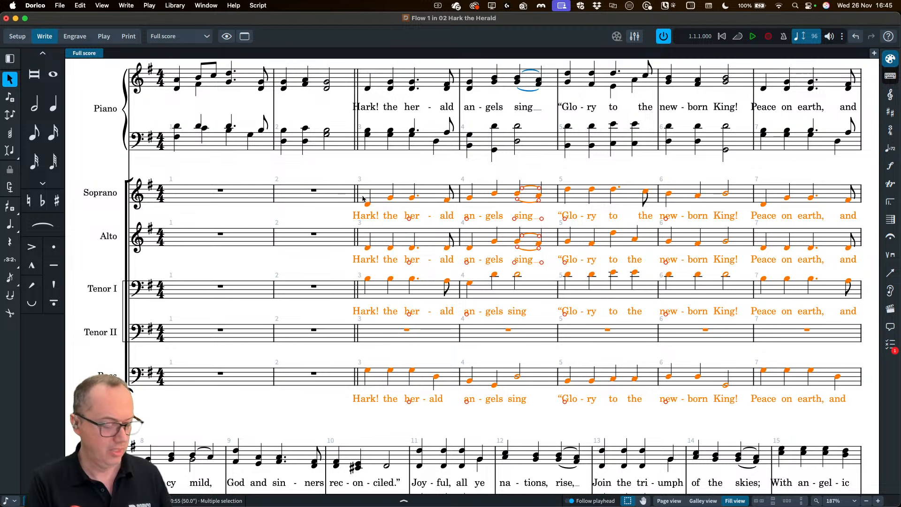
click(403, 501)
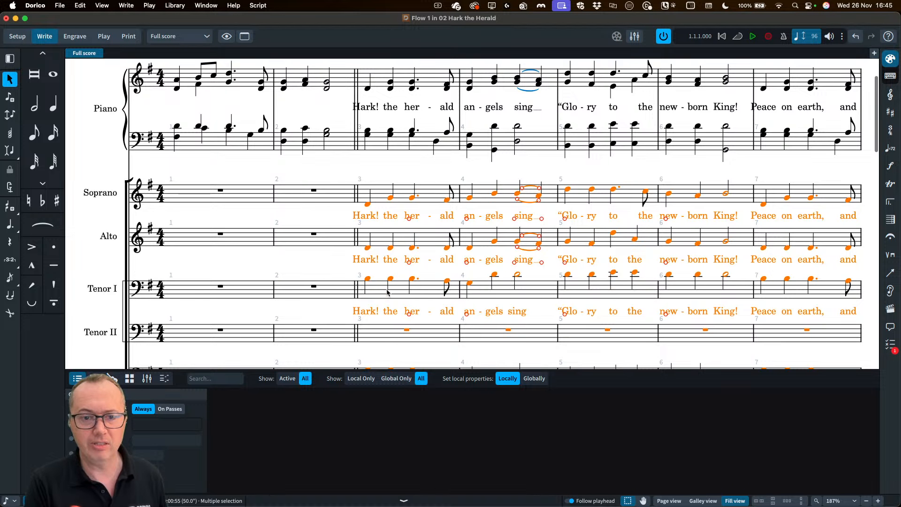
click(147, 379)
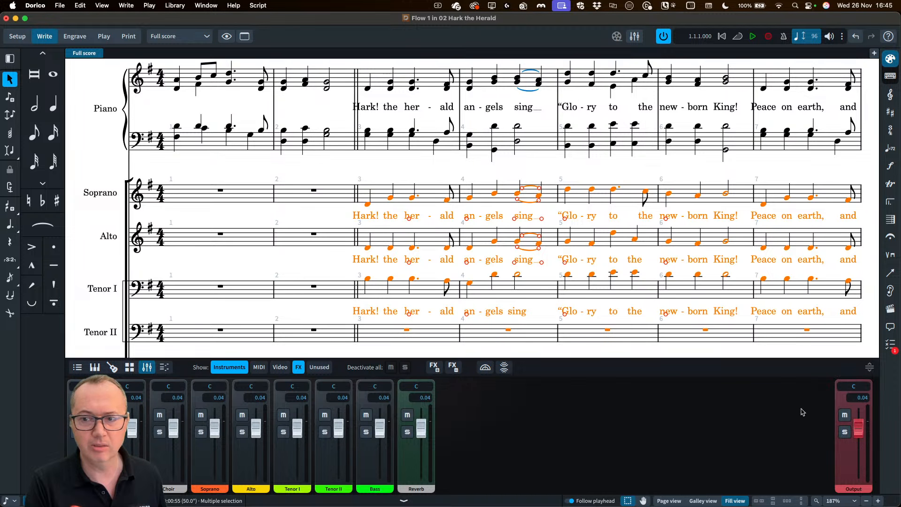
drag(871, 366, 860, 220)
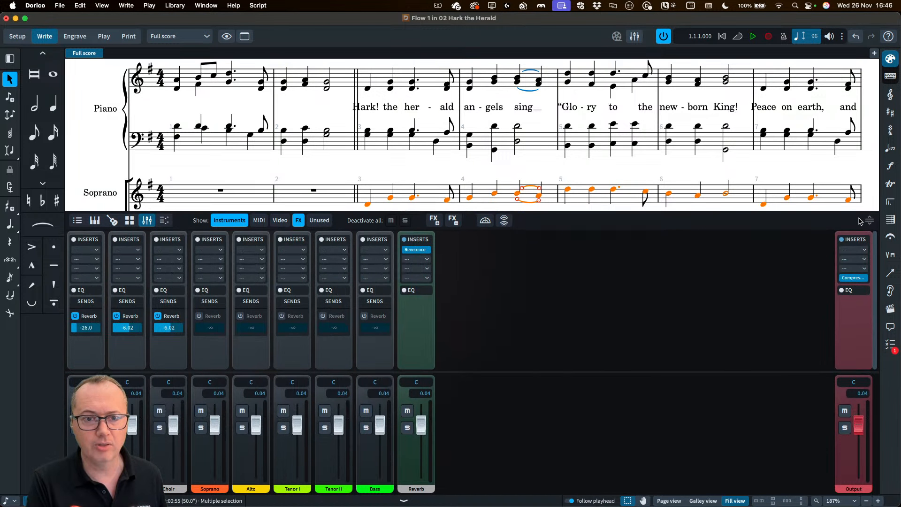
click(200, 316)
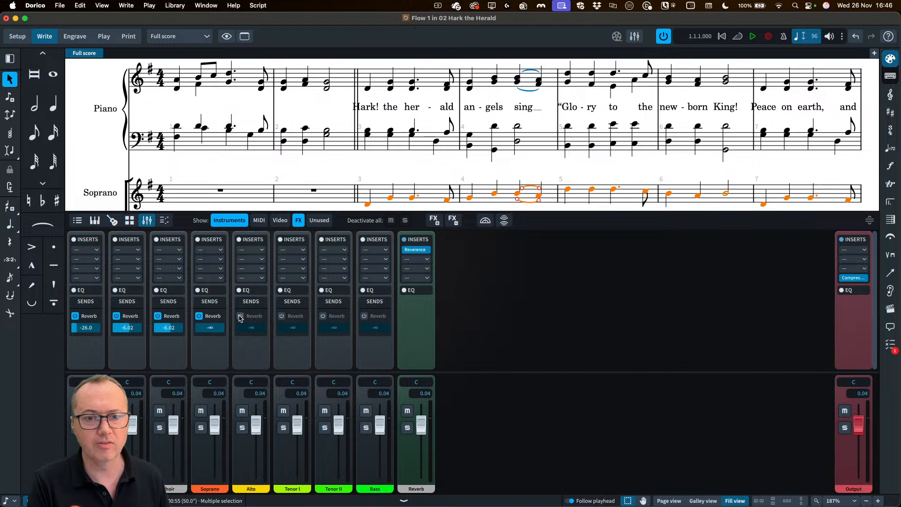
click(241, 316)
click(281, 316)
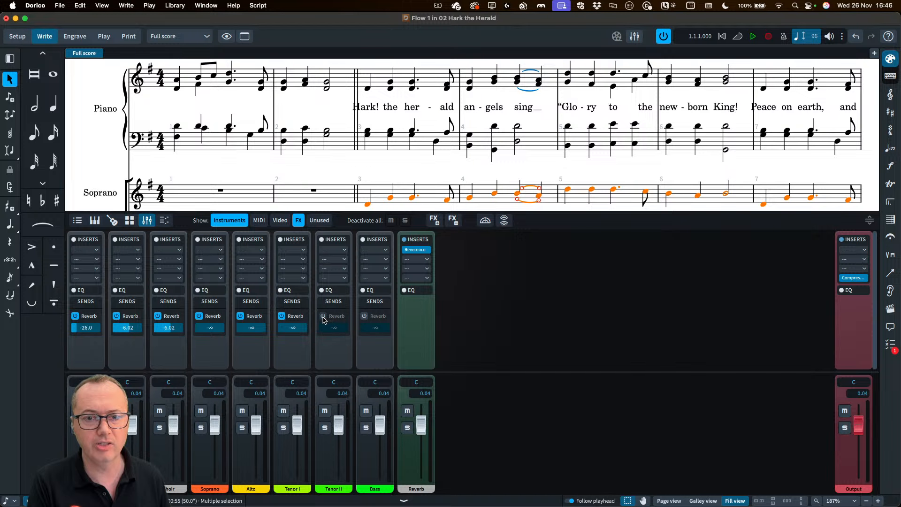
click(322, 316)
click(365, 316)
Step: Set the Reverb send levels to about -9.33 for Soprano, -12.7 for Alto, -10.4 for Tenor I, -7.32 for Tenor II and -9.74 for Bass
click(209, 329)
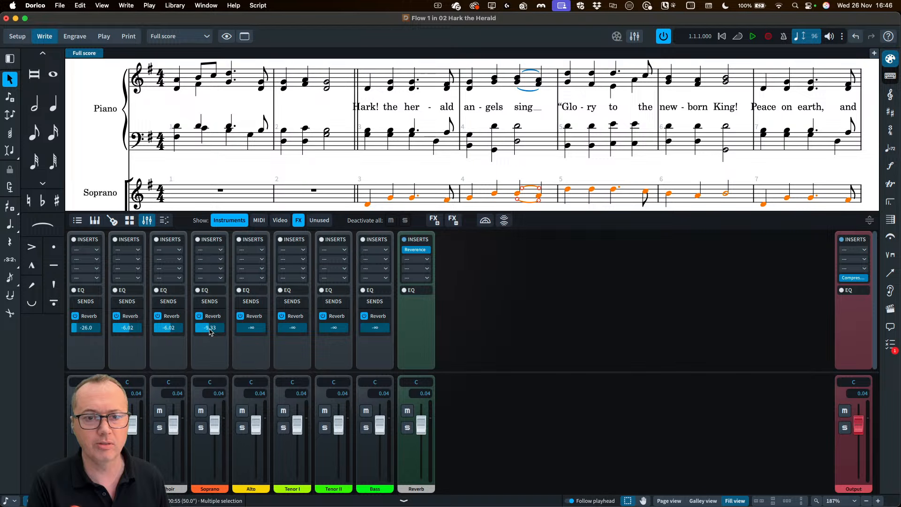
click(248, 331)
click(288, 330)
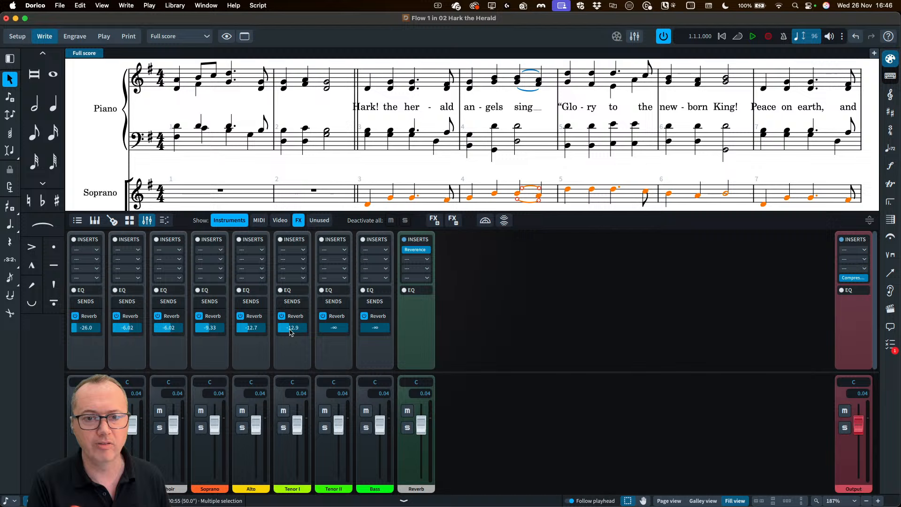
click(333, 330)
click(376, 330)
click(374, 331)
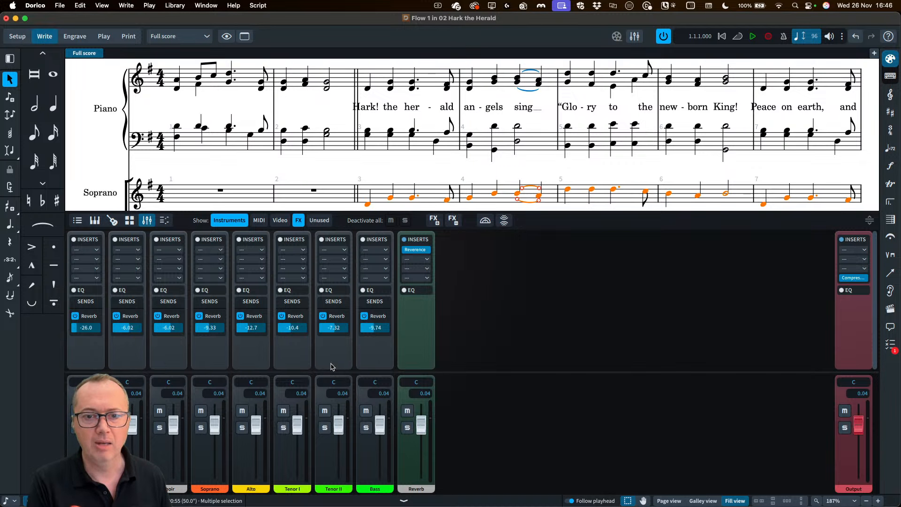
Step: Spread the parts in Live Stage: Soprano L48, Alto L19, Choir L12, both Tenors R11, Bass R41, and the Piano forward at the centre
click(484, 222)
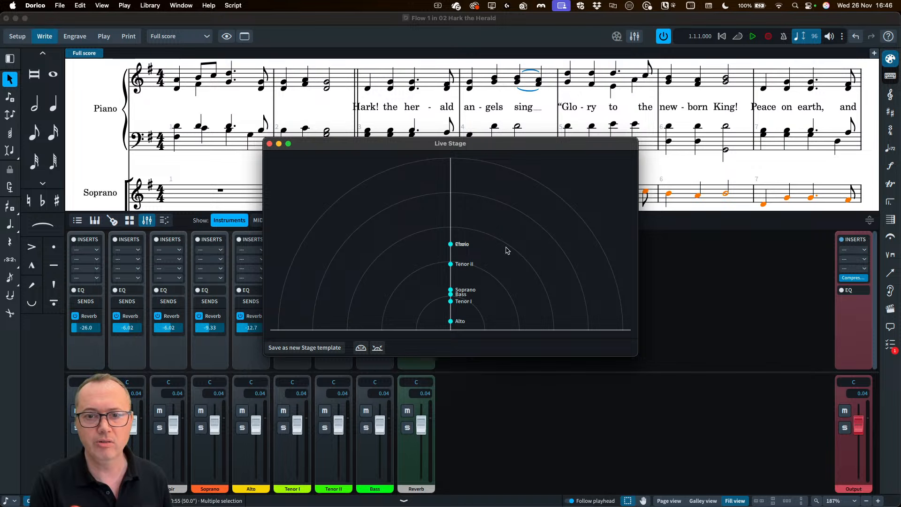
drag(451, 244, 379, 290)
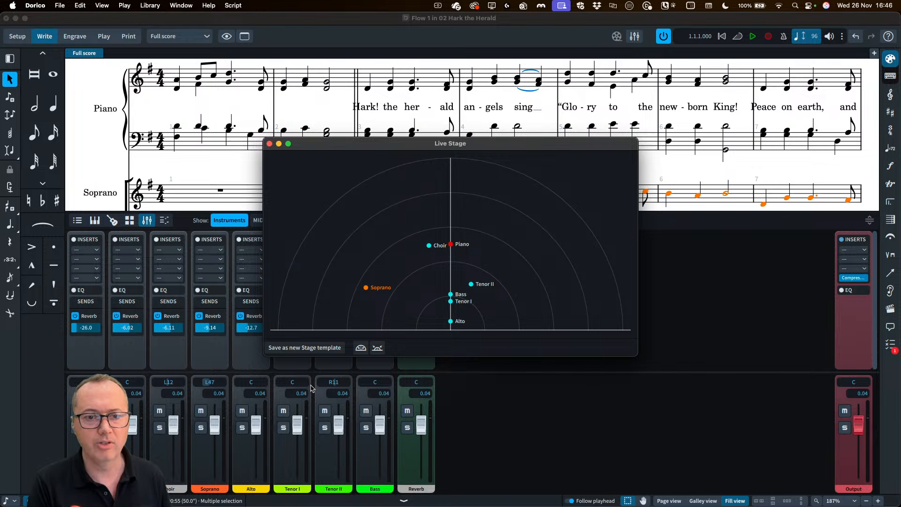
drag(451, 294, 425, 291)
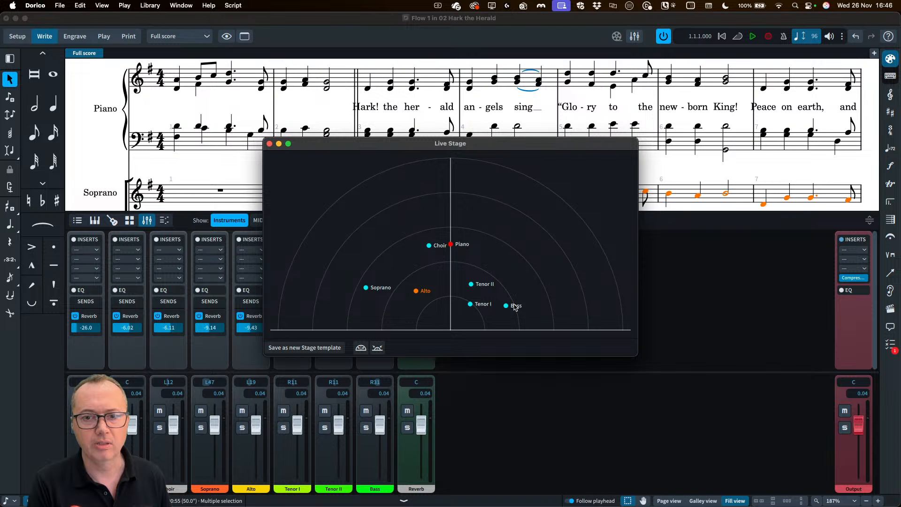
drag(516, 307, 534, 297)
drag(367, 288, 366, 297)
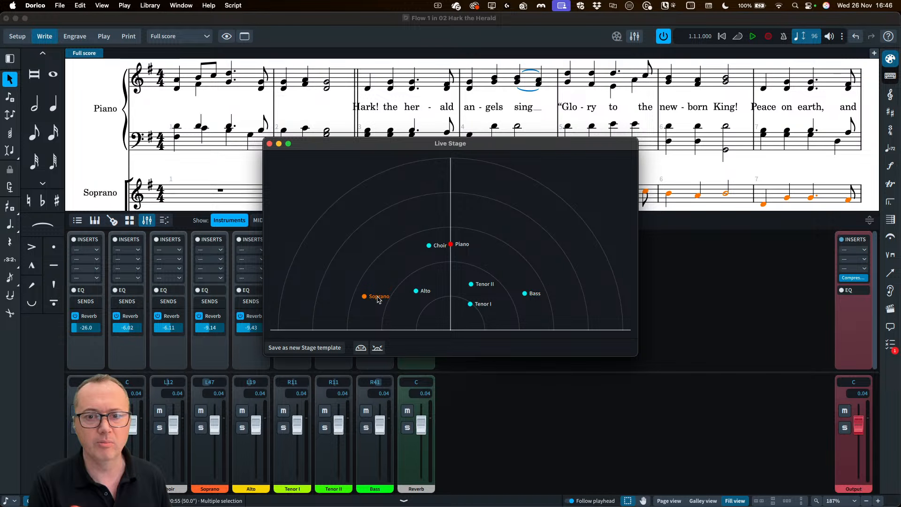
drag(460, 247, 460, 311)
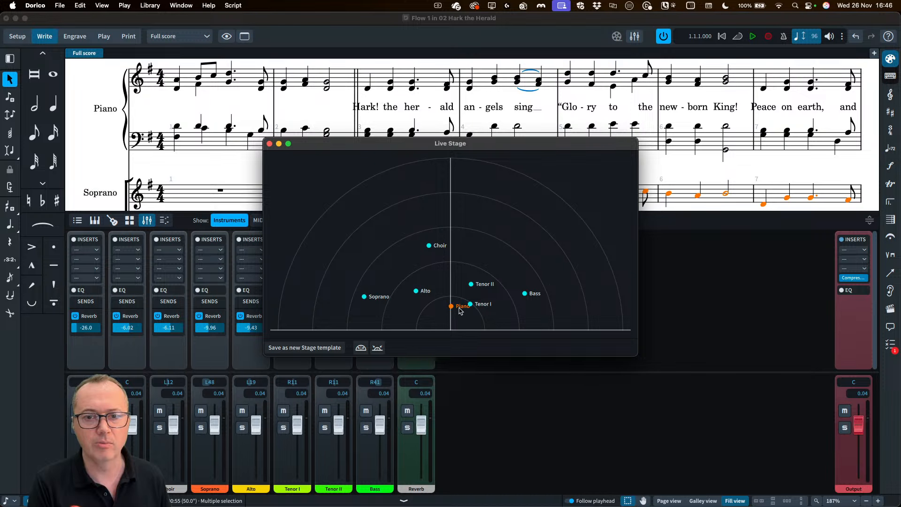
click(270, 144)
Step: Play the carol from the first piano note to the end of bar 10, hiding the mixer to show all vocal staves
click(177, 81)
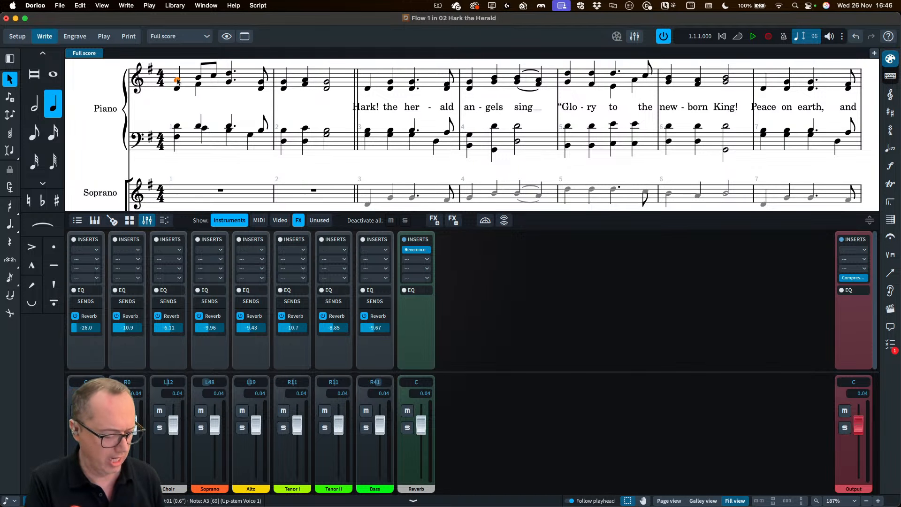
key(space)
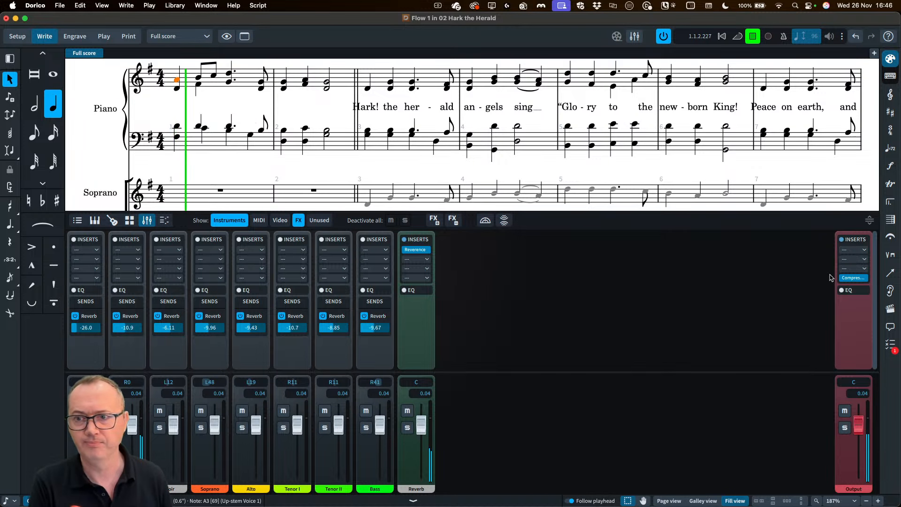
drag(869, 221, 868, 277)
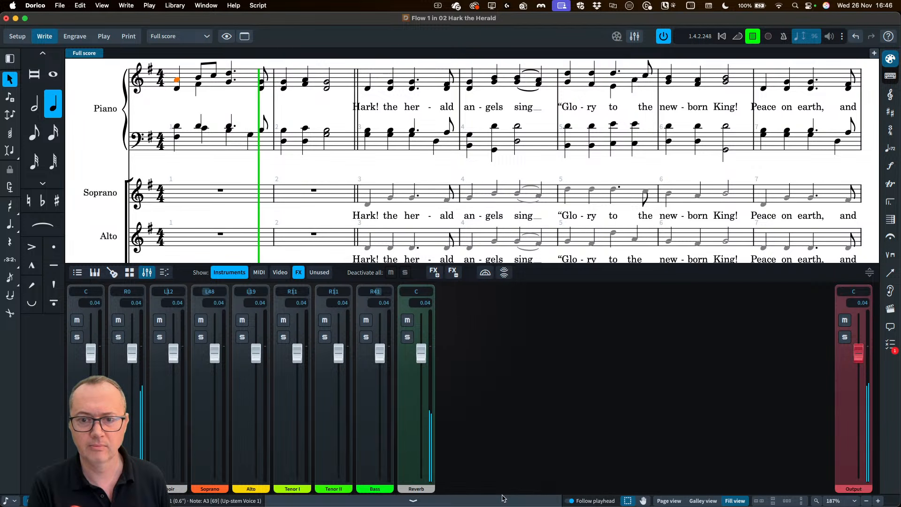
click(413, 501)
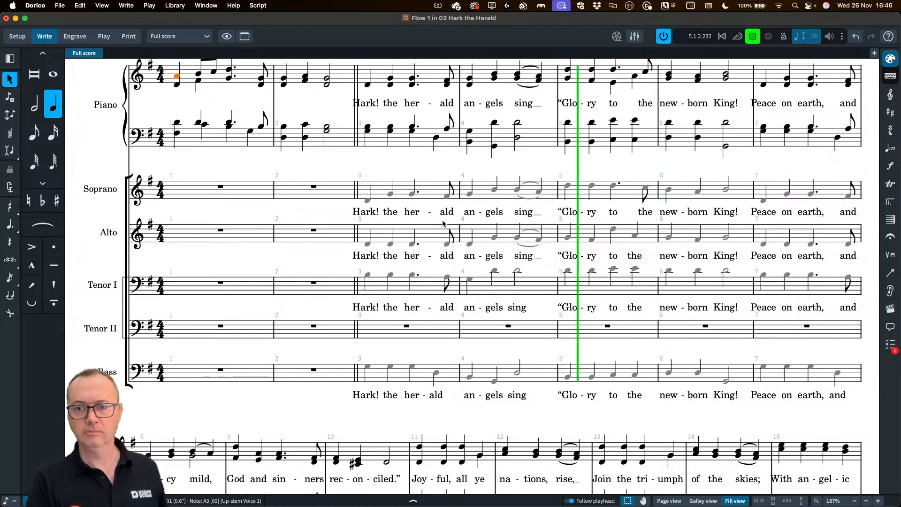
scroll(444, 224, down, 1)
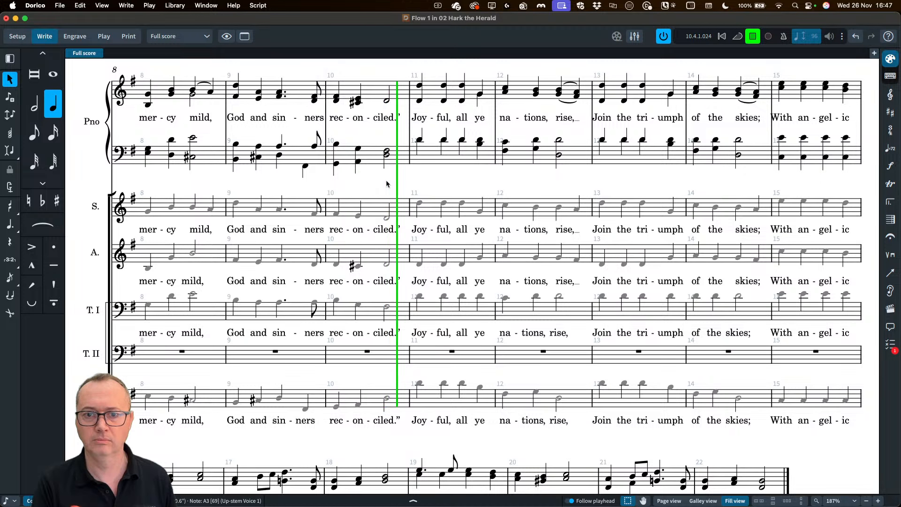
key(space)
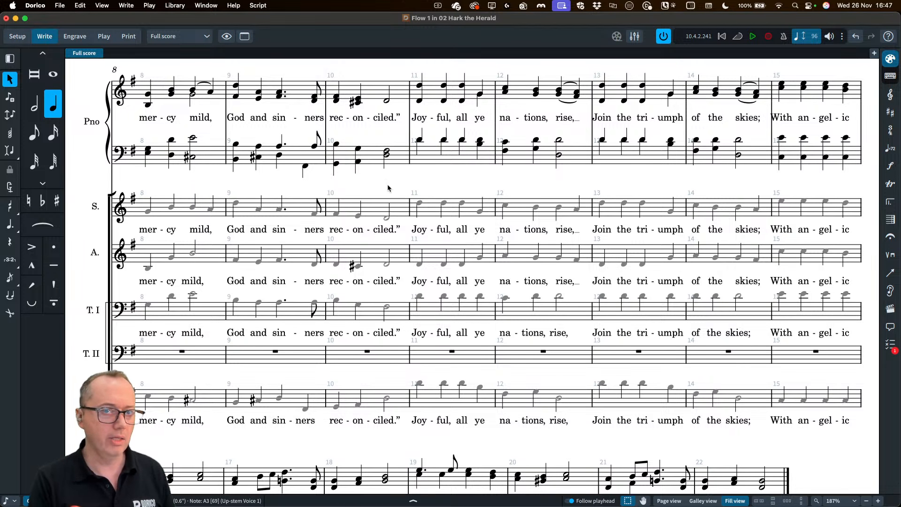
Step: Look over the Export Audio options for flows, players and file format, and close them without exporting
scroll(387, 233, up, 10)
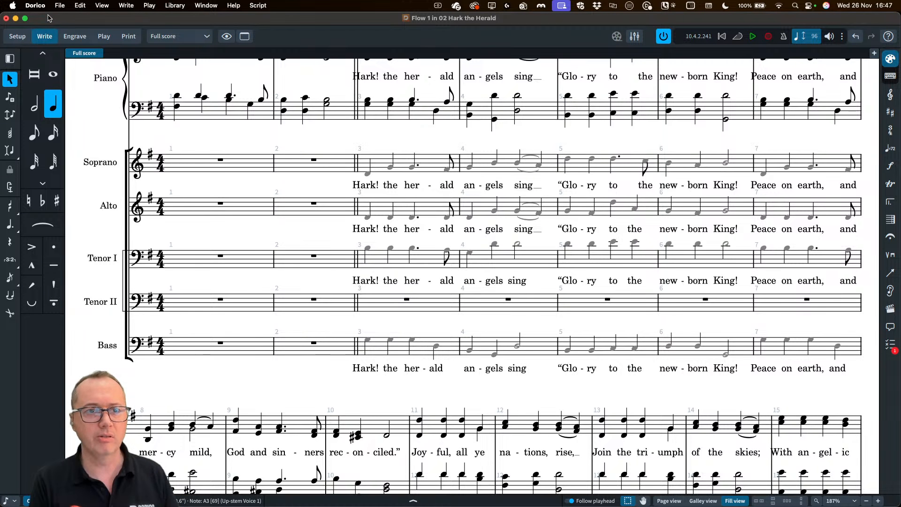
click(60, 6)
mouse_move(97, 160)
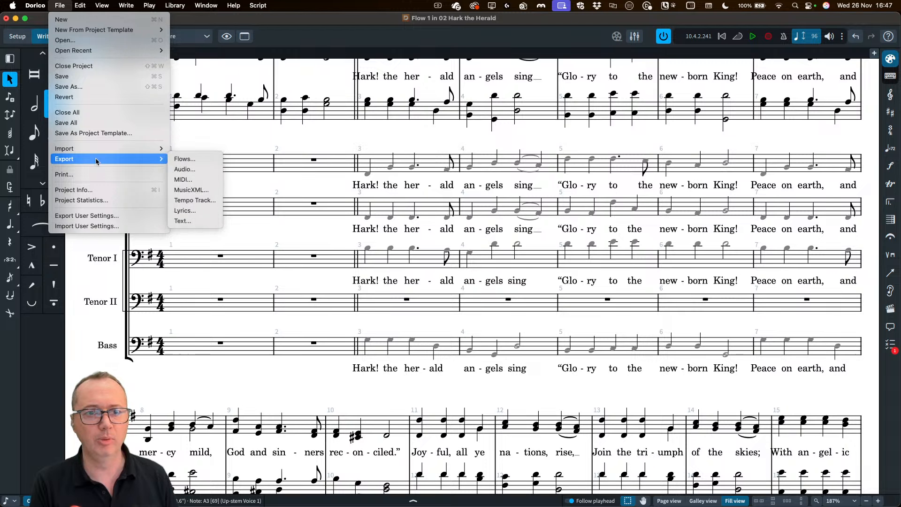
click(183, 170)
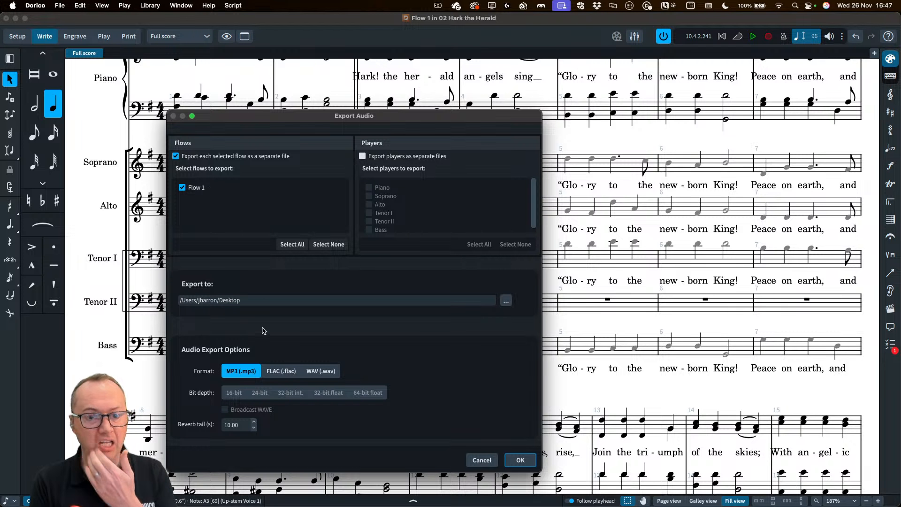
click(479, 462)
Step: Close the audio export options without exporting and show the mixer beneath the score
click(447, 395)
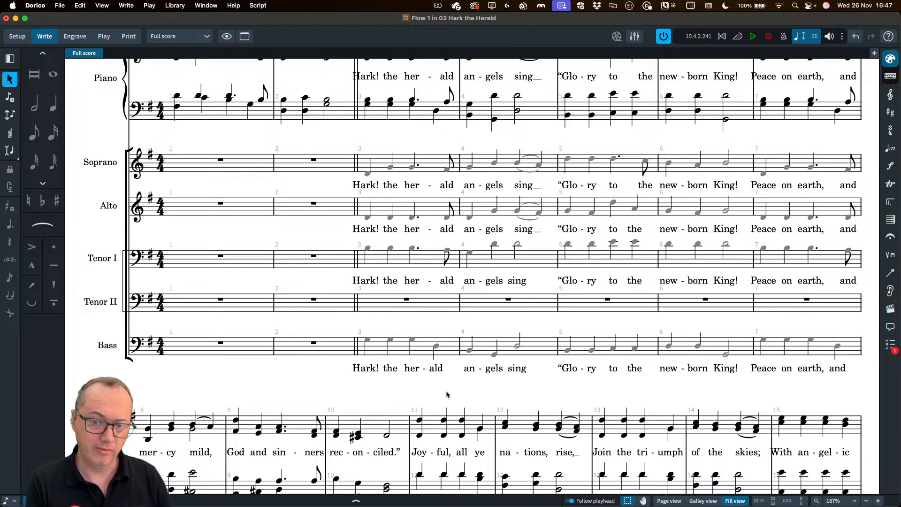
key(F3)
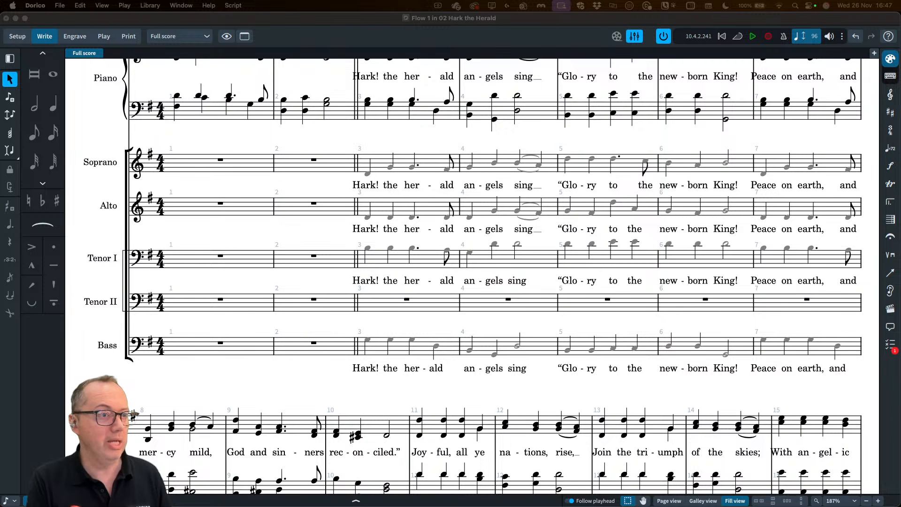
key(F3)
click(455, 499)
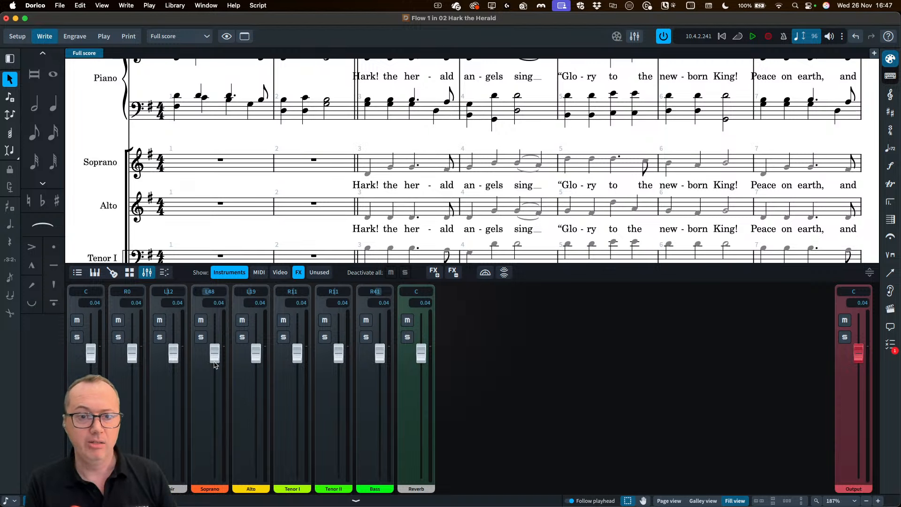
Step: Try muting the other voice channels to isolate Tenor II and other single parts, and clear all mutes
click(201, 321)
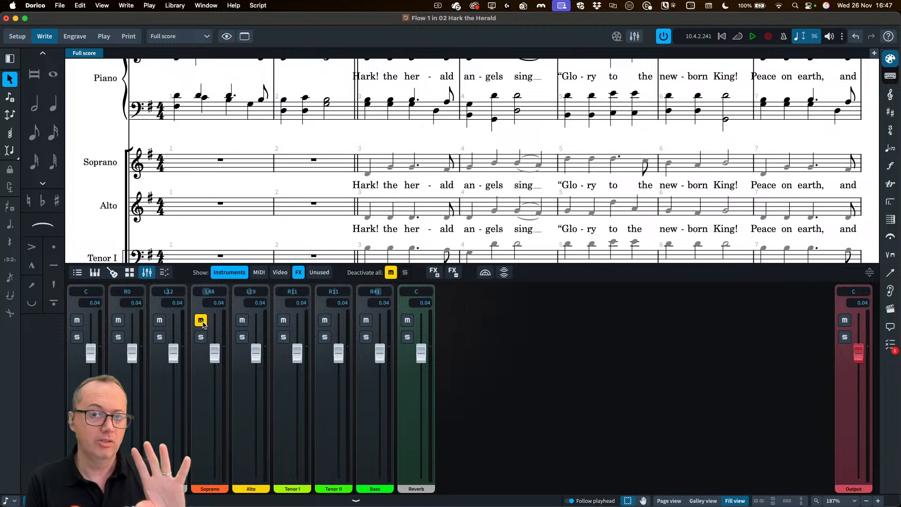
click(242, 320)
click(283, 320)
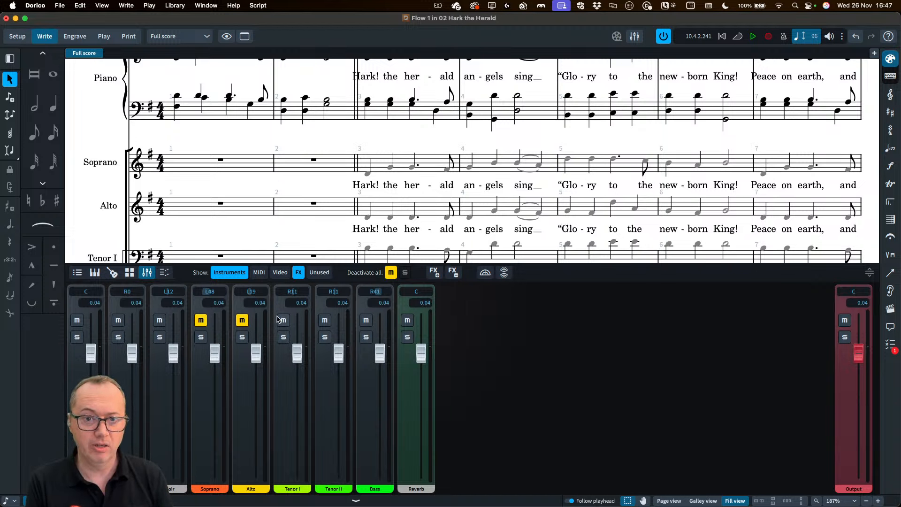
click(324, 320)
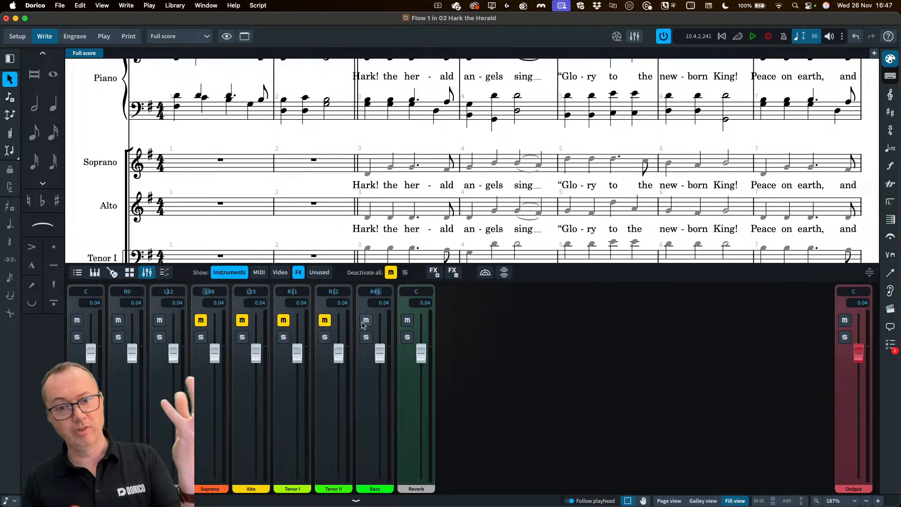
click(325, 320)
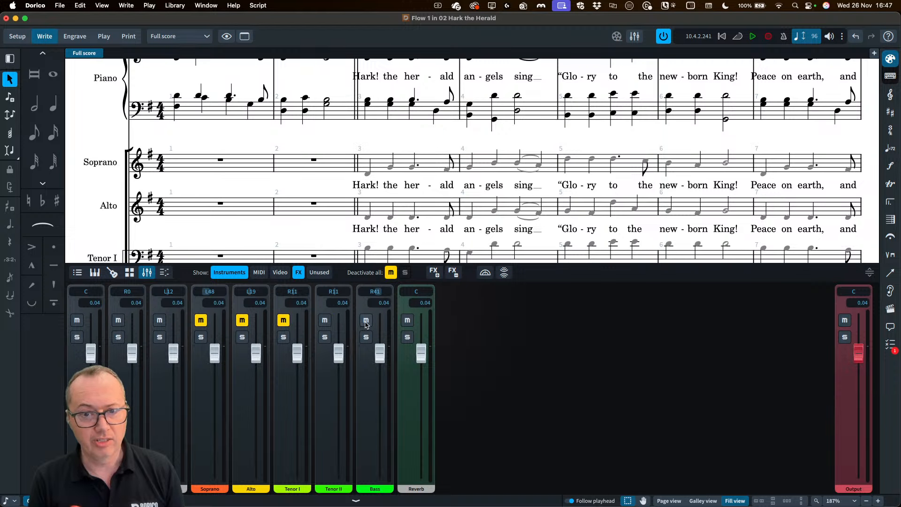
click(366, 320)
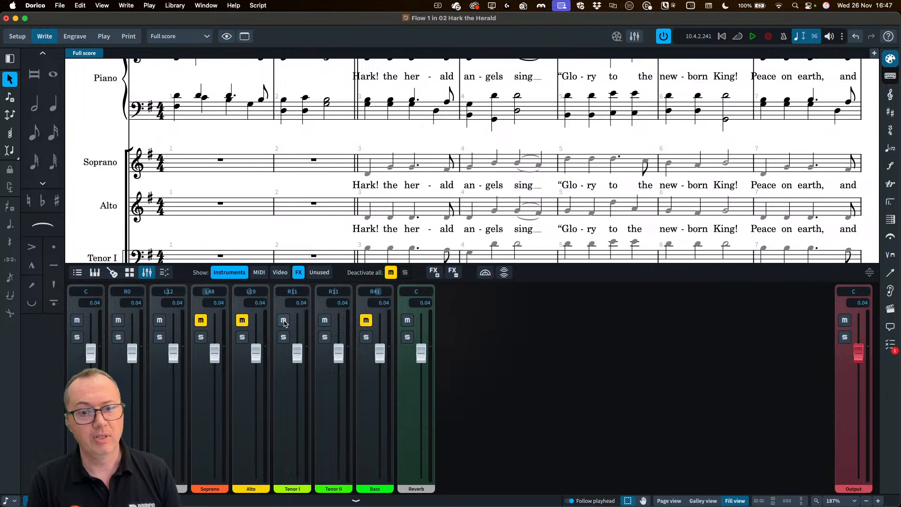
click(203, 321)
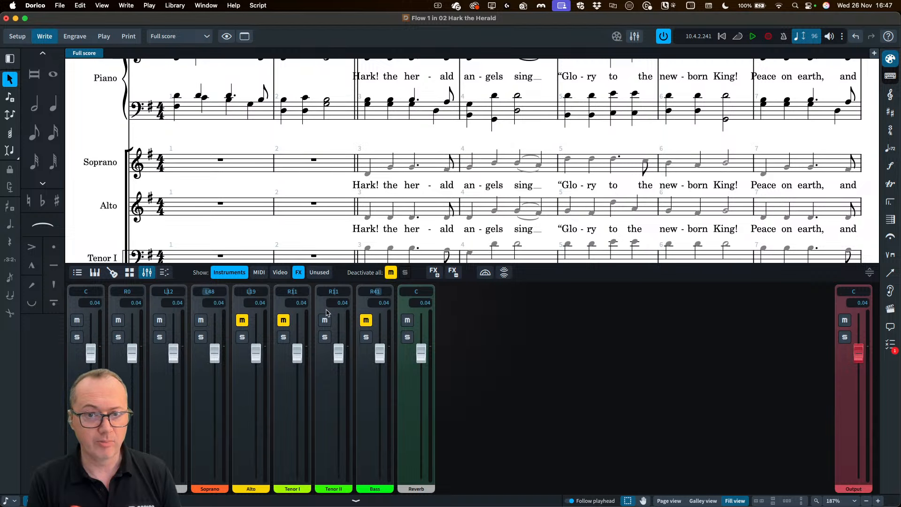
click(391, 273)
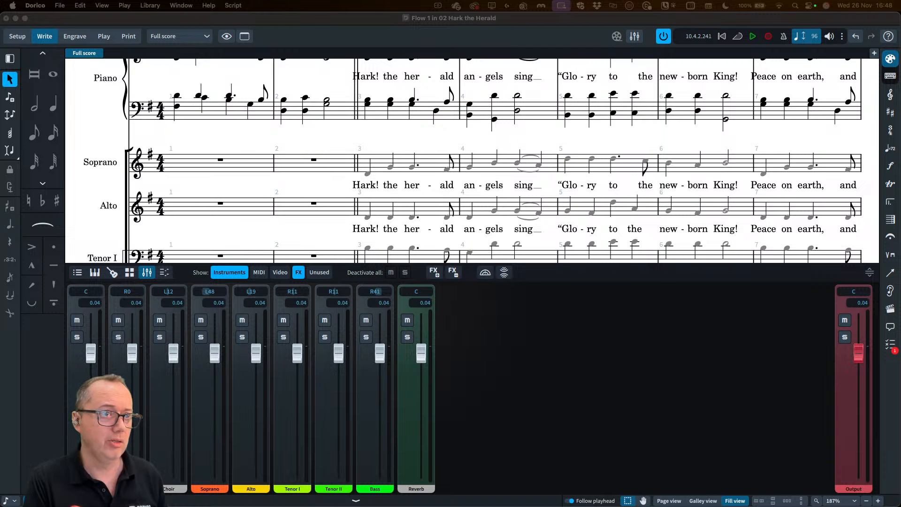
Step: Preview the exported files "Hark the Herald - Synthesizer V - All.mp3" and "Hark the Herald - Synthesizer V - Bass.mp3" at several points
drag(0, 168, 410, 121)
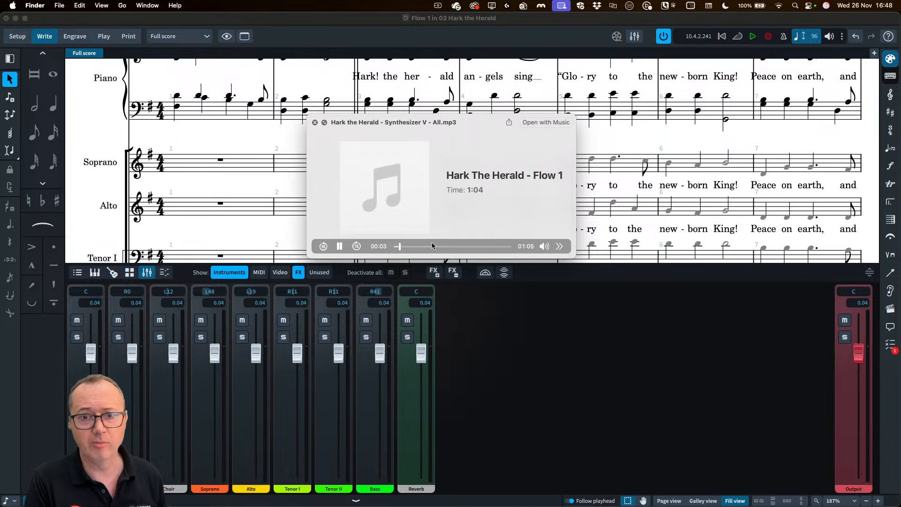
drag(432, 243, 427, 245)
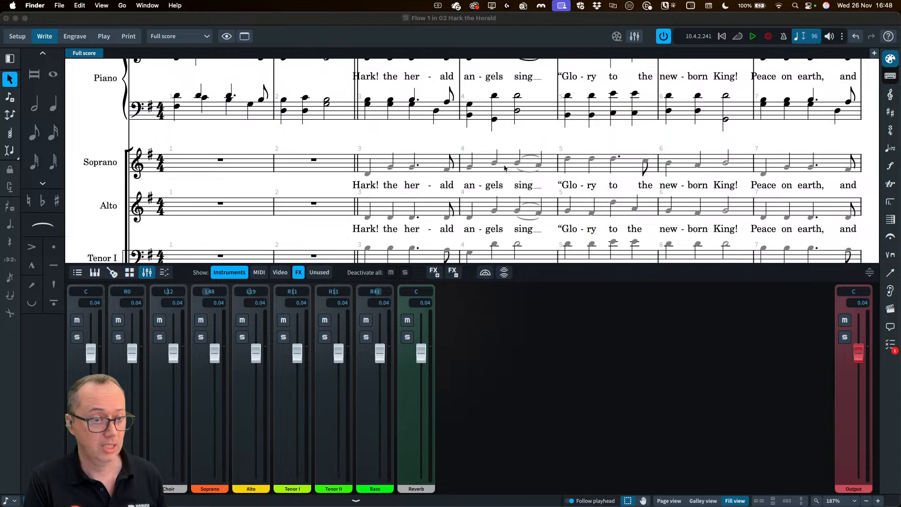
key(space)
key(space)
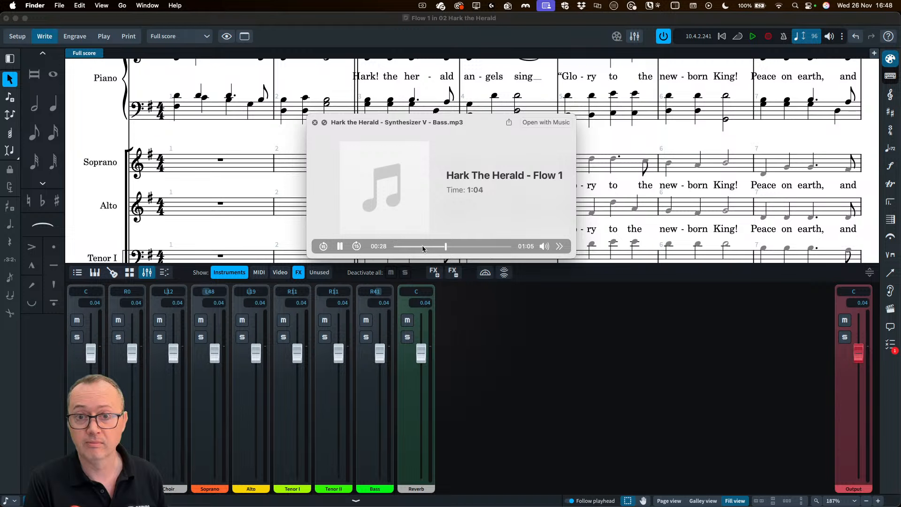
click(477, 248)
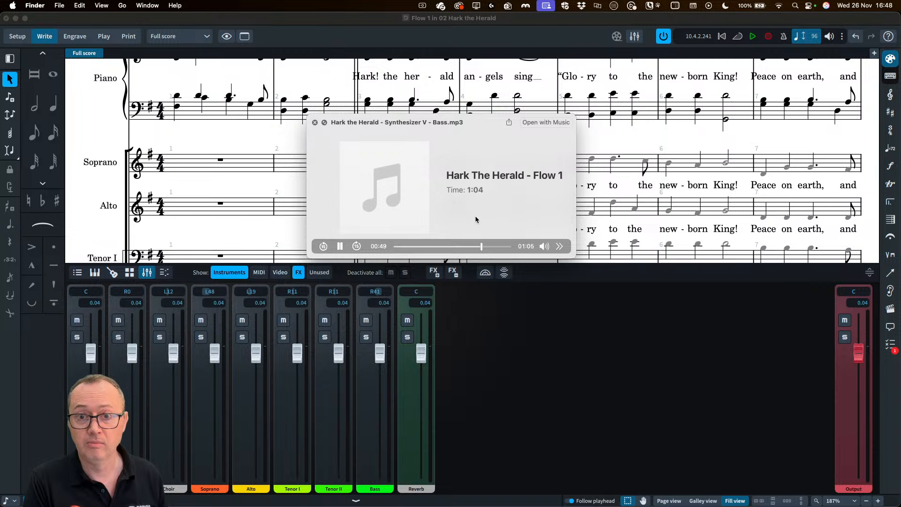
key(space)
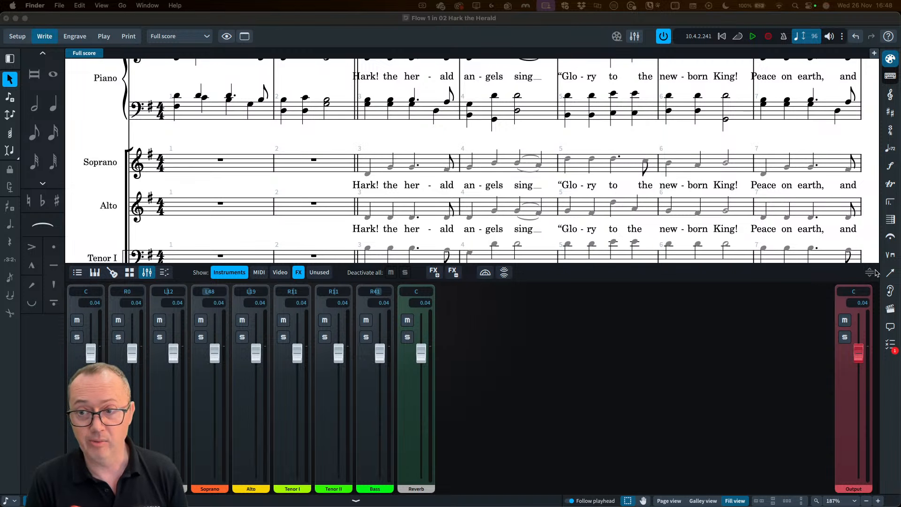
Step: Reduce the mixer's height to reveal the tenor staves, and bring up the Synthesizer V Studio 2 plug-in window
drag(876, 274, 877, 324)
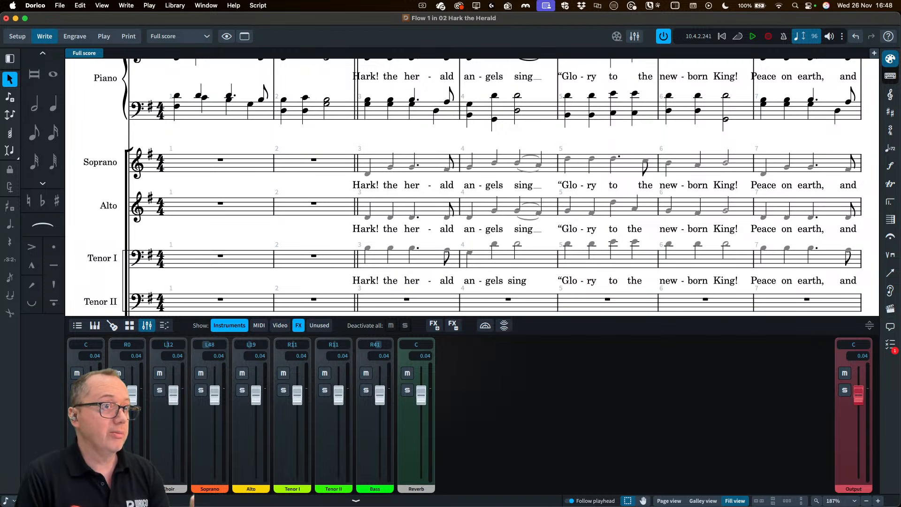
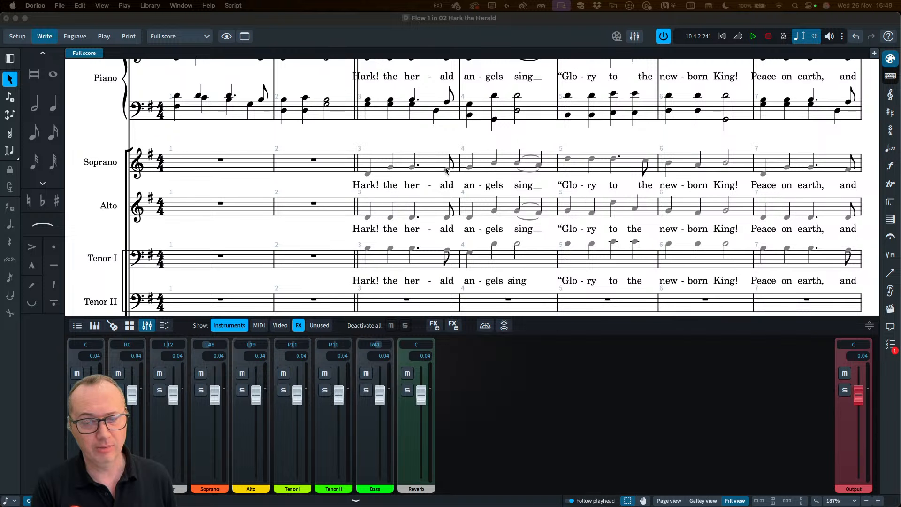
click(391, 171)
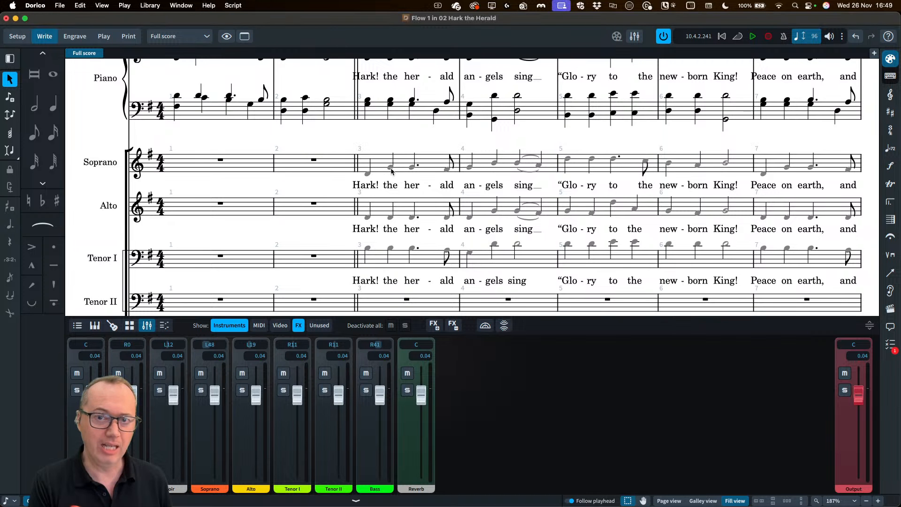
click(391, 171)
key(super+grave)
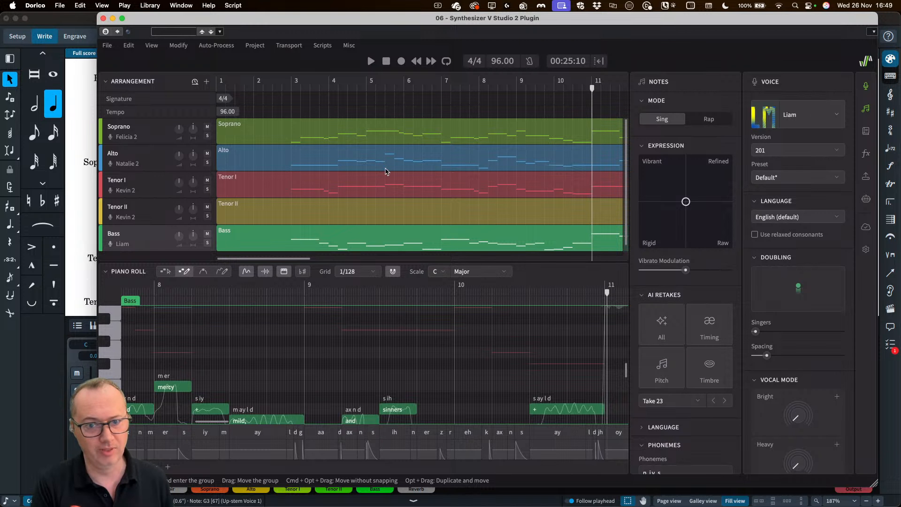
Step: Examine the Bass track's notes around bars 8 to 10 and its language, doubling and vocal mode settings
scroll(396, 374, left, 3)
scroll(396, 374, down, 3)
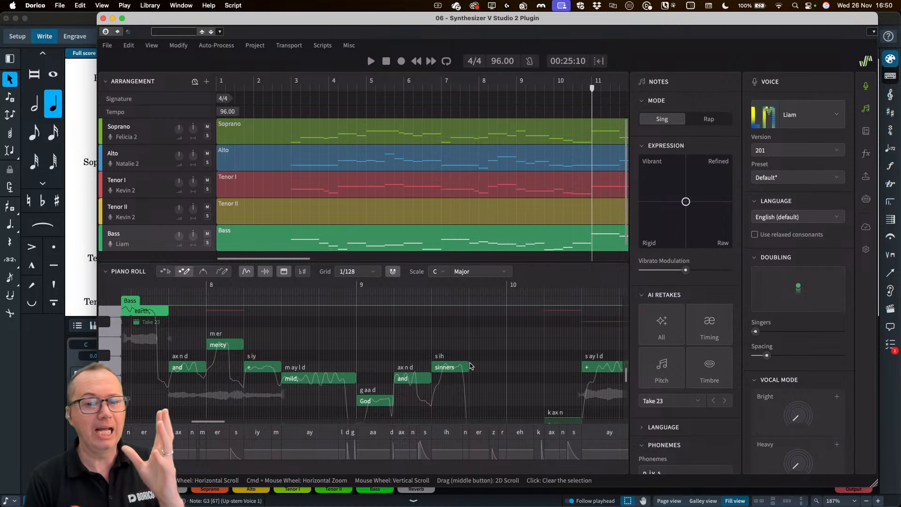
scroll(480, 357, down, 1)
scroll(481, 357, down, 3)
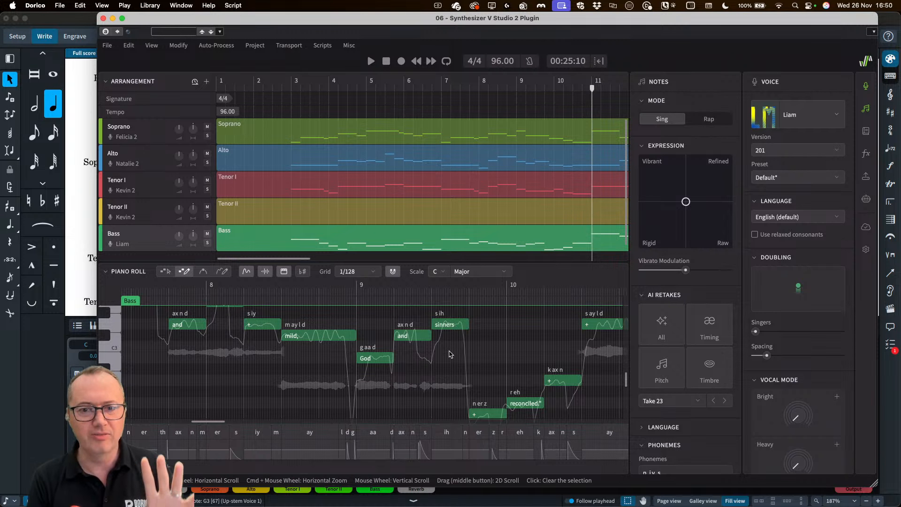
scroll(455, 362, up, 2)
scroll(455, 372, up, 1)
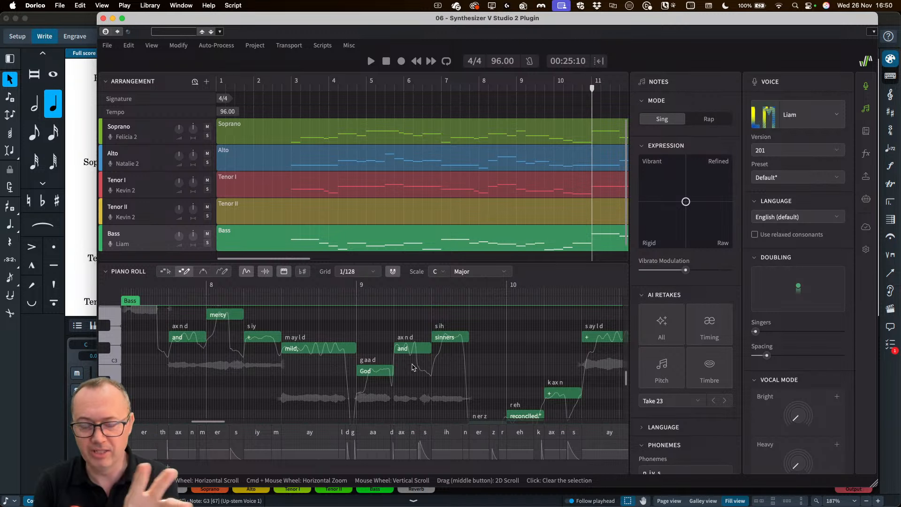
scroll(803, 379, down, 4)
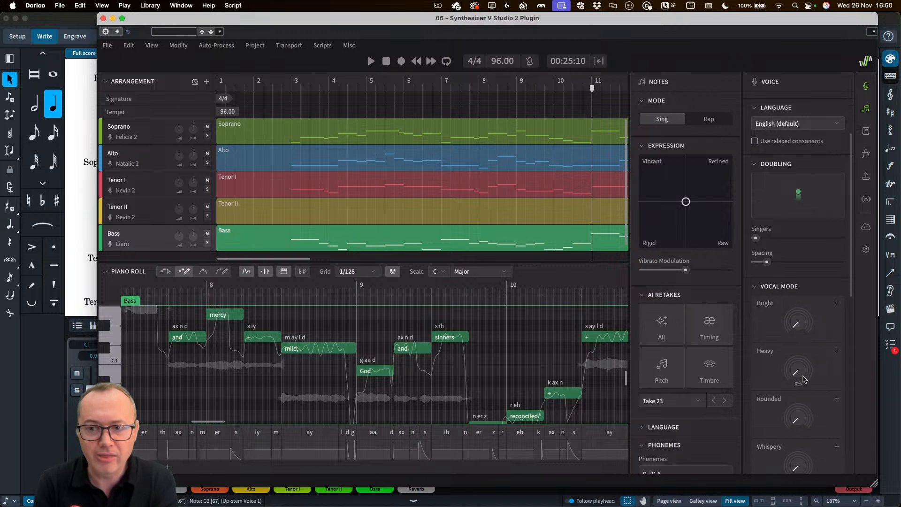
scroll(793, 384, up, 2)
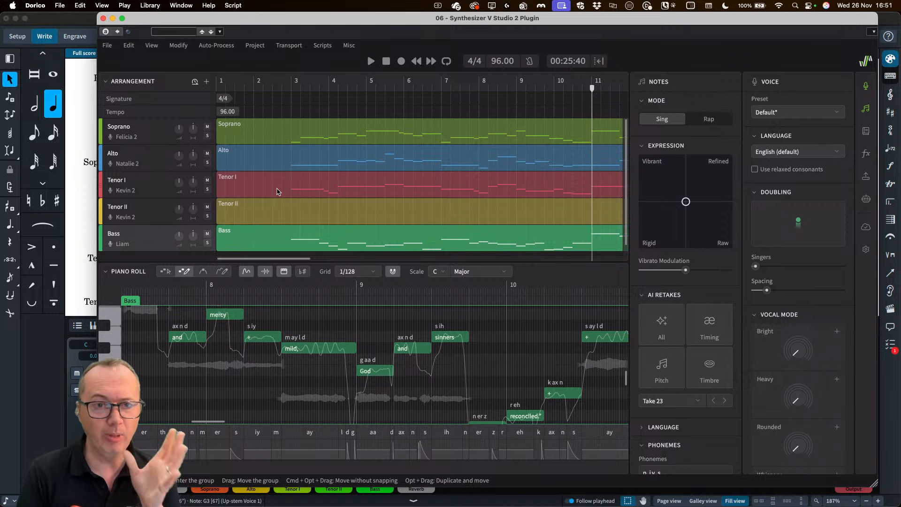
Step: Set the doubling to four singers on the Soprano and Alto tracks
click(152, 140)
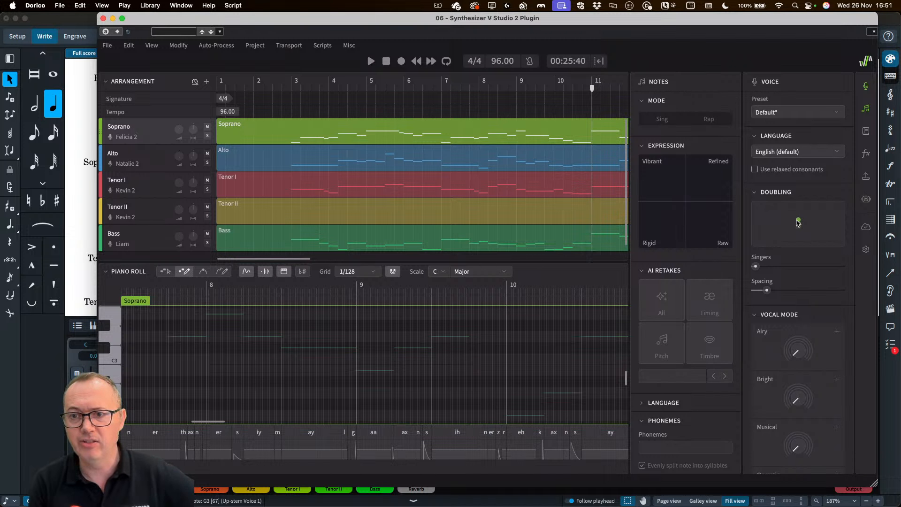
mouse_move(757, 267)
drag(757, 267, 774, 267)
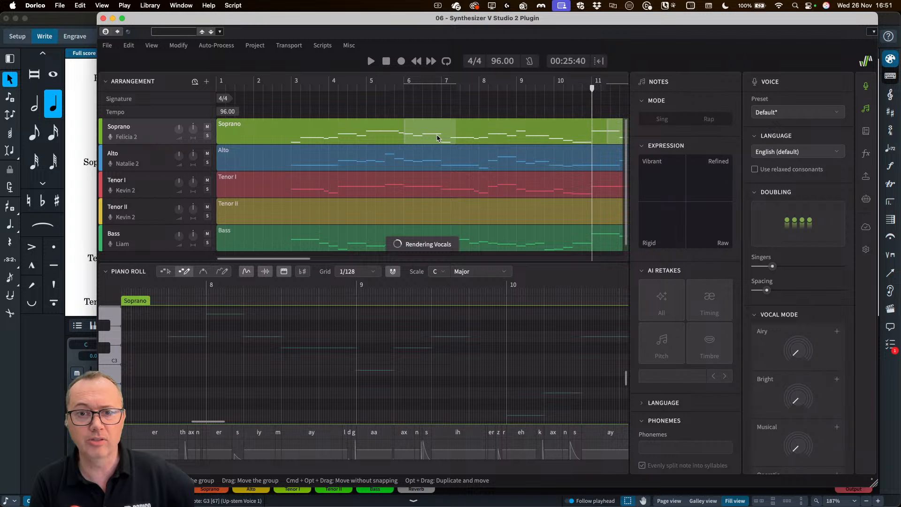
click(153, 157)
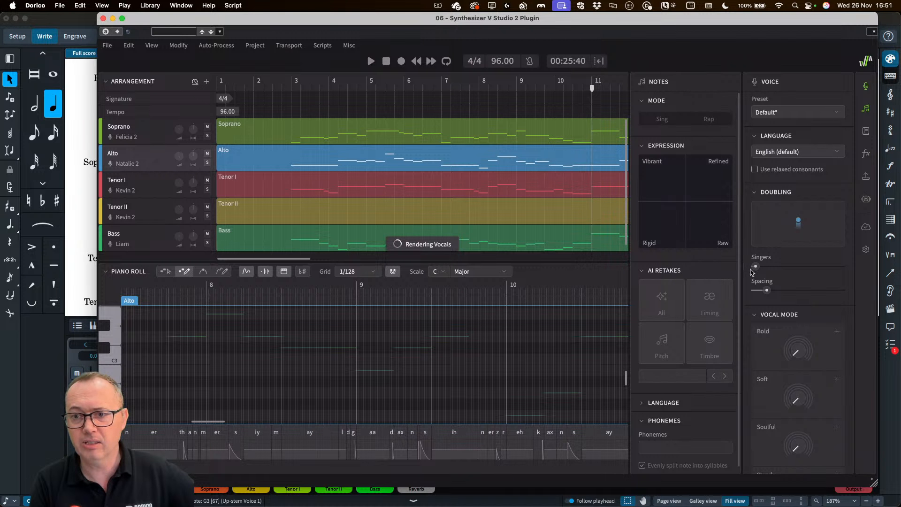
drag(755, 267, 773, 267)
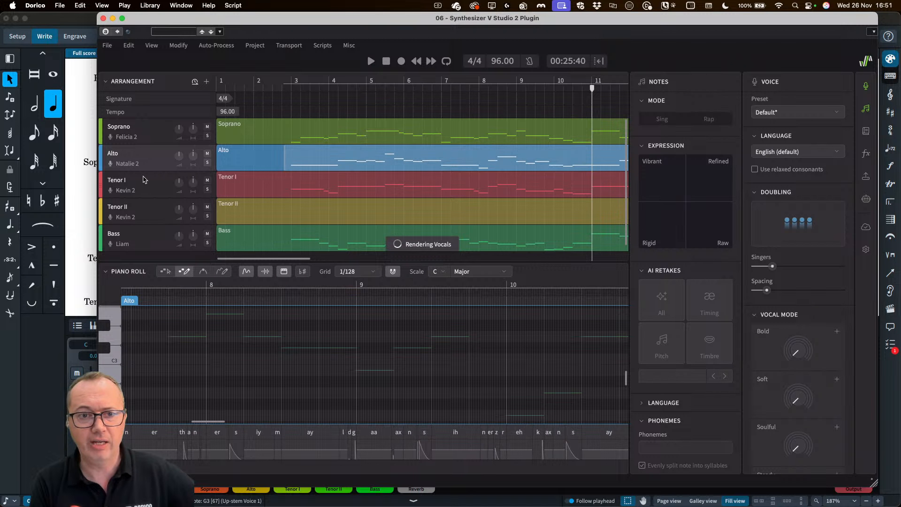
Step: Set the doubling to four singers on the Tenor I, Tenor II and Bass tracks
click(256, 197)
drag(756, 266, 773, 267)
click(152, 213)
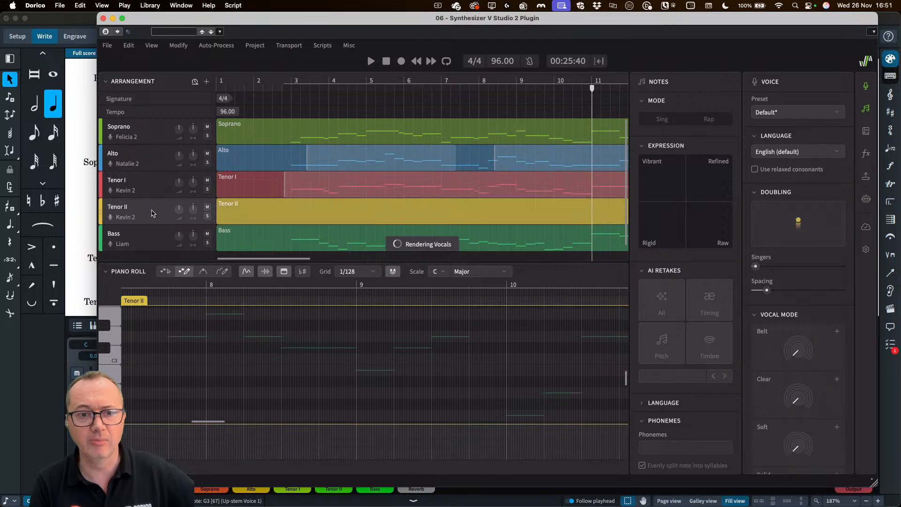
drag(756, 268, 773, 266)
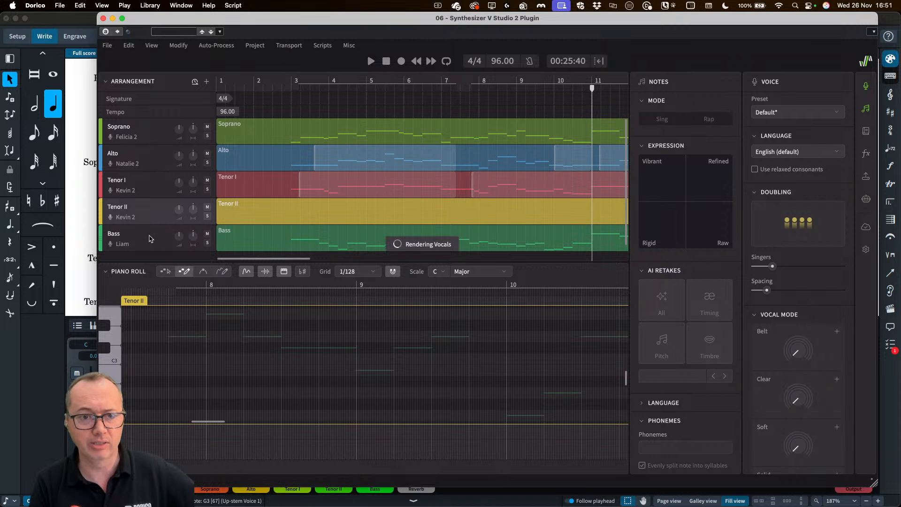
click(278, 250)
drag(756, 268, 772, 269)
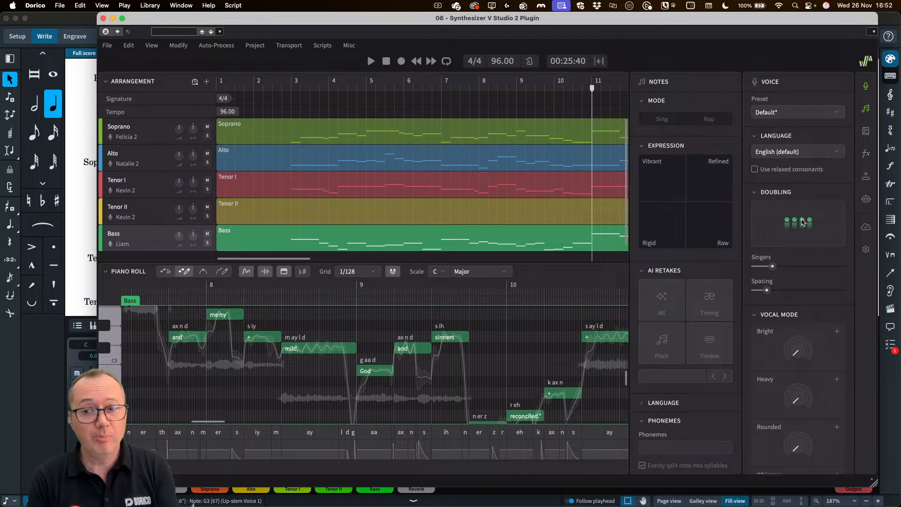
Step: Return to the score and play the carol from the double barline at bar 3 into bar 6
mouse_move(783, 267)
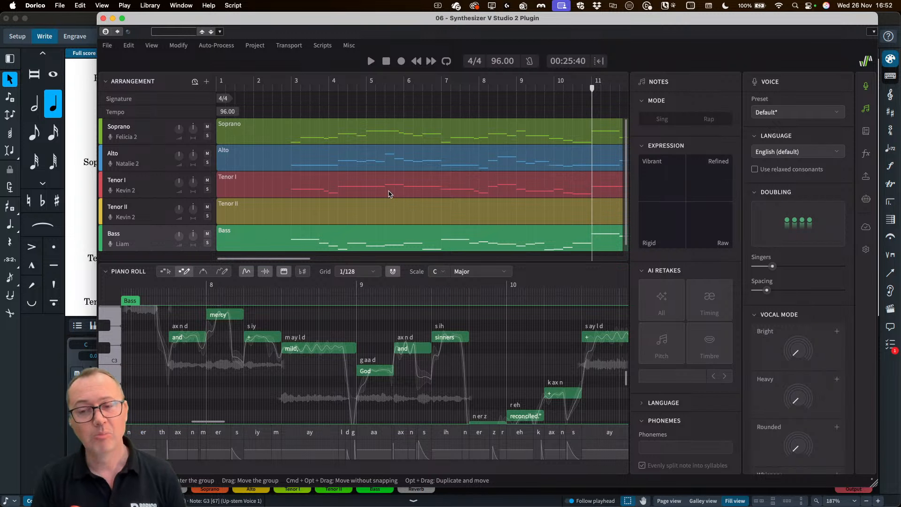
click(85, 125)
click(356, 163)
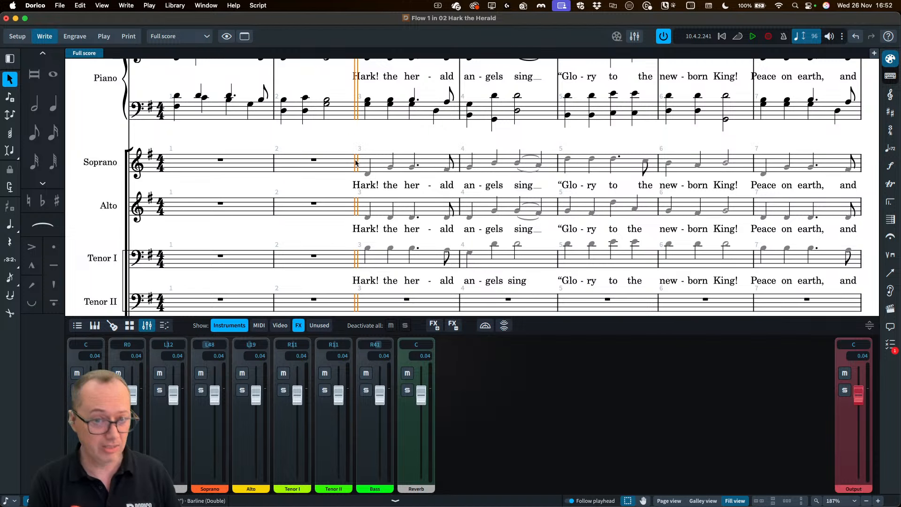
key(space)
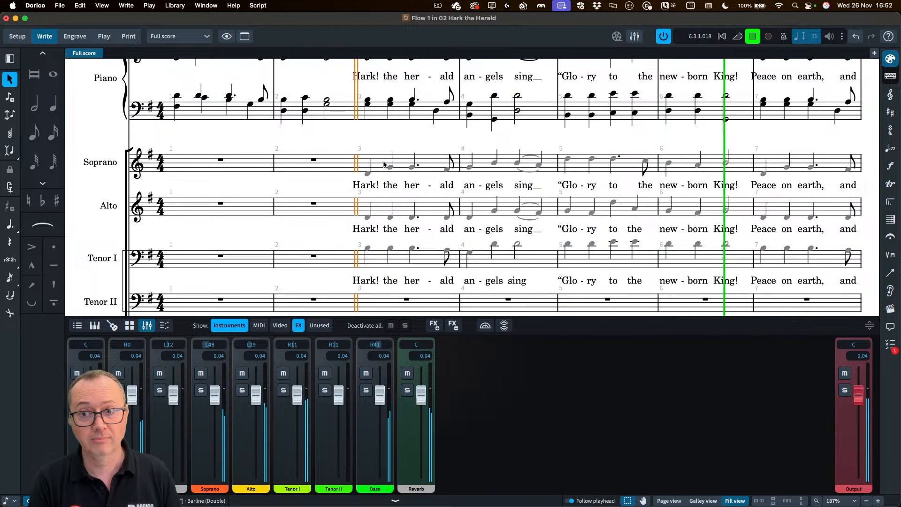
key(space)
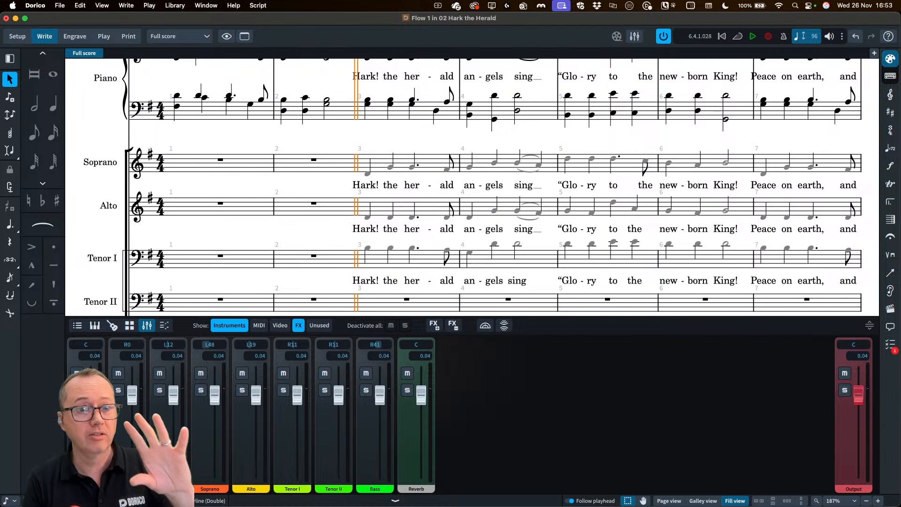
Step: Solo the Soprano channel, play its part from bar 3 into bar 4, and clear the solo
click(376, 168)
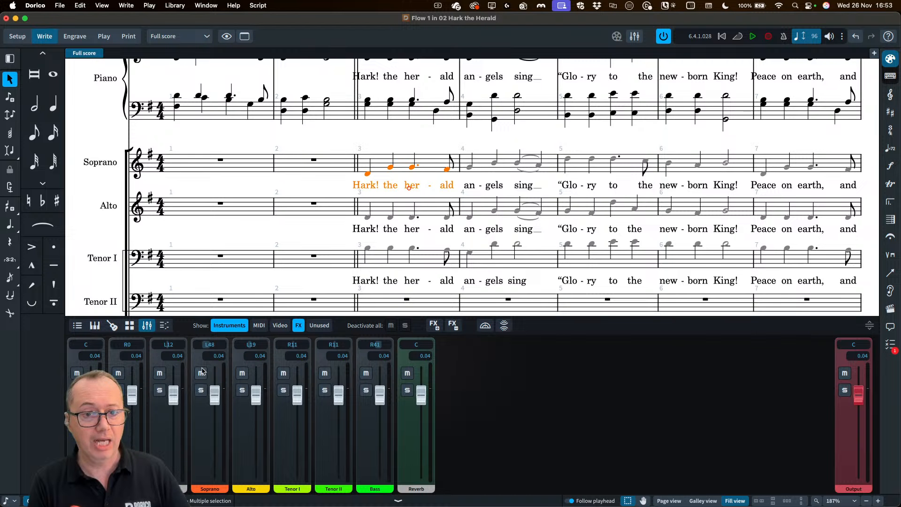
click(202, 390)
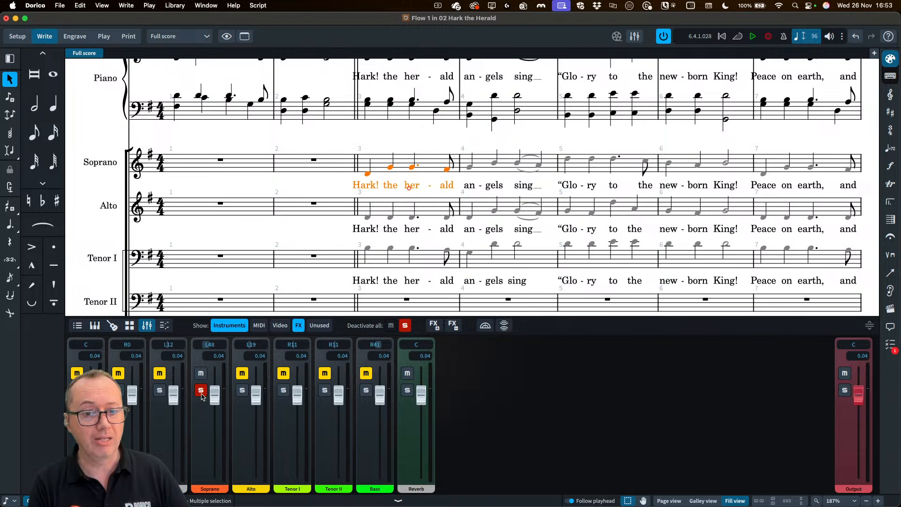
key(space)
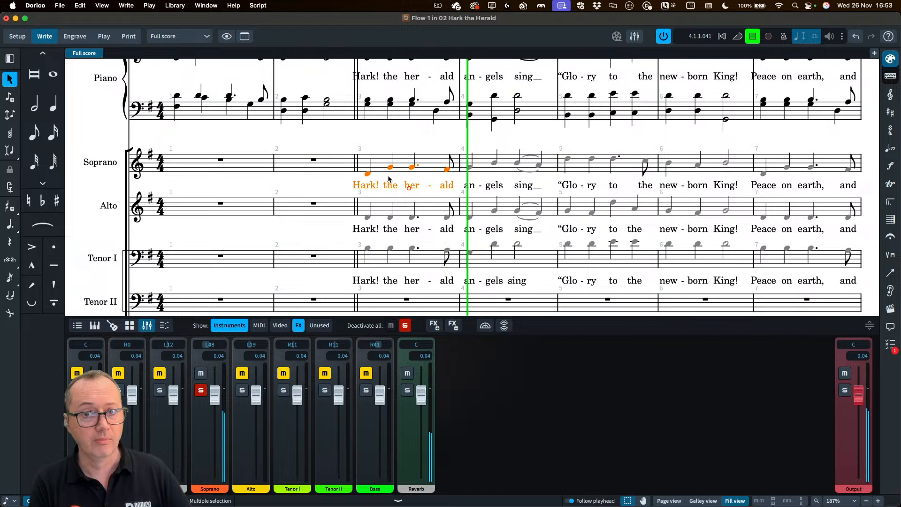
key(space)
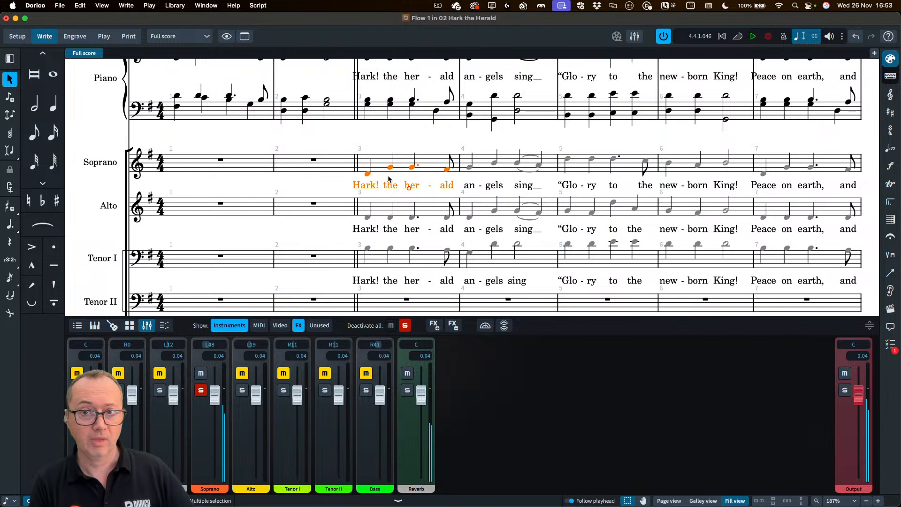
click(201, 390)
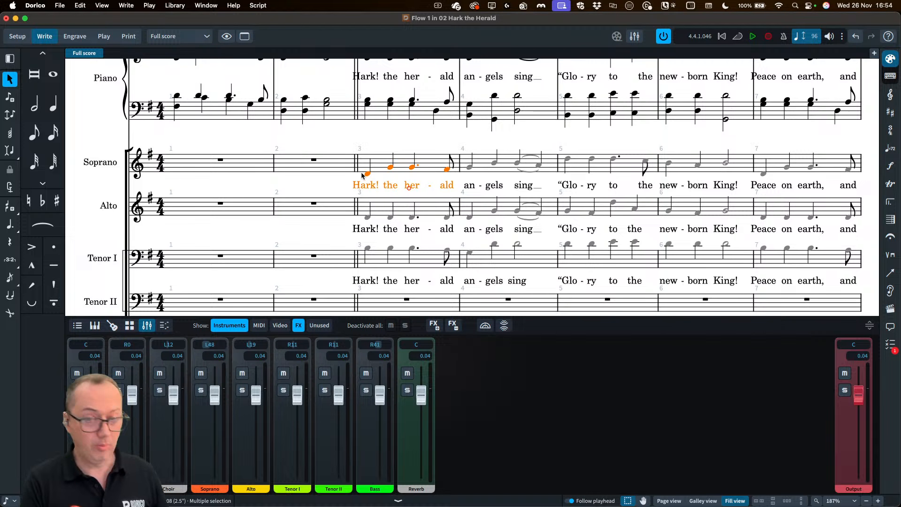
Step: Bring up the Synthesizer V plugin and widen the doubling spacing between the Soprano track's singers
key(super+grave)
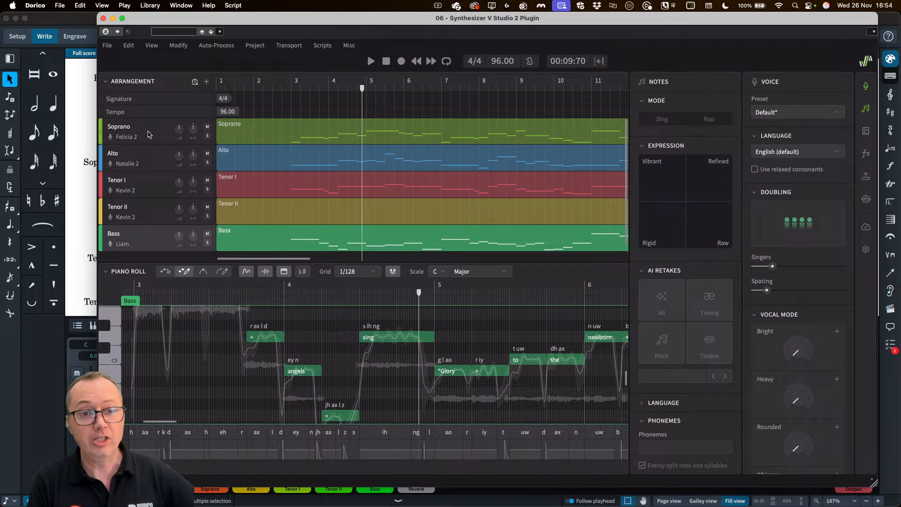
click(148, 135)
scroll(798, 356, down, 5)
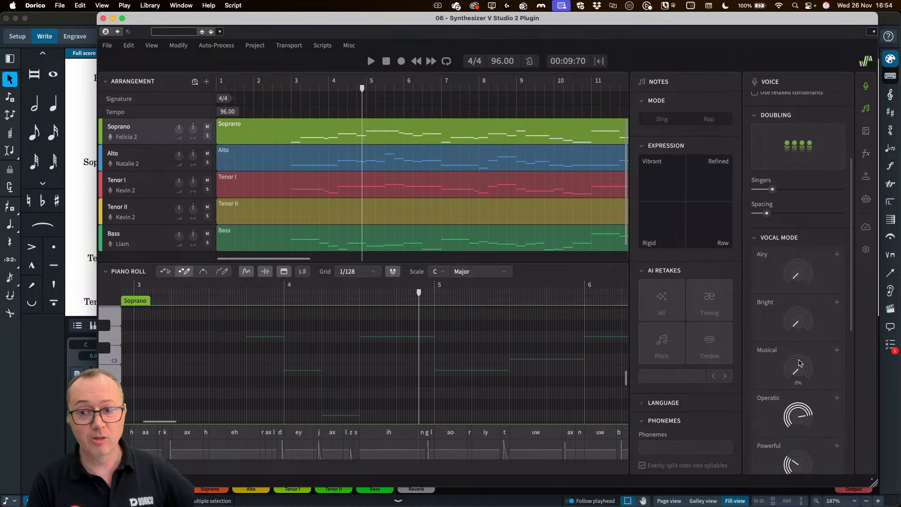
scroll(800, 363, down, 1)
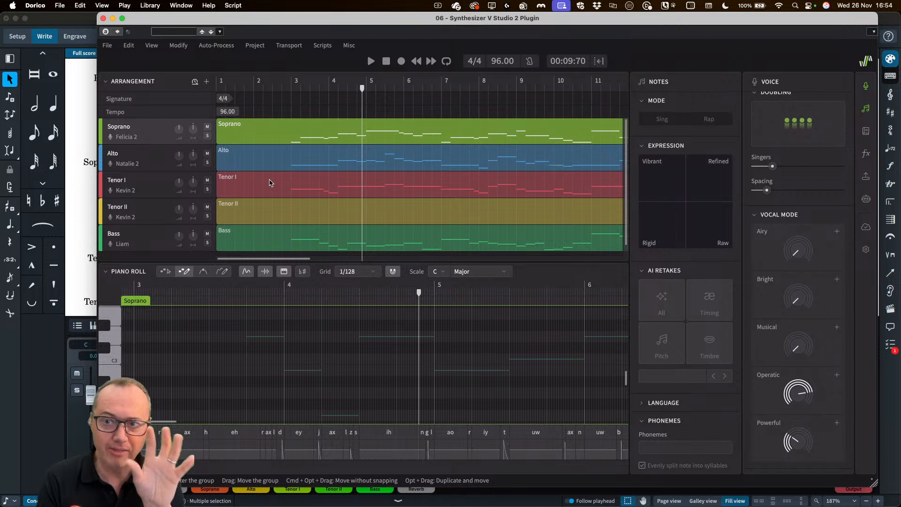
scroll(828, 162, up, 5)
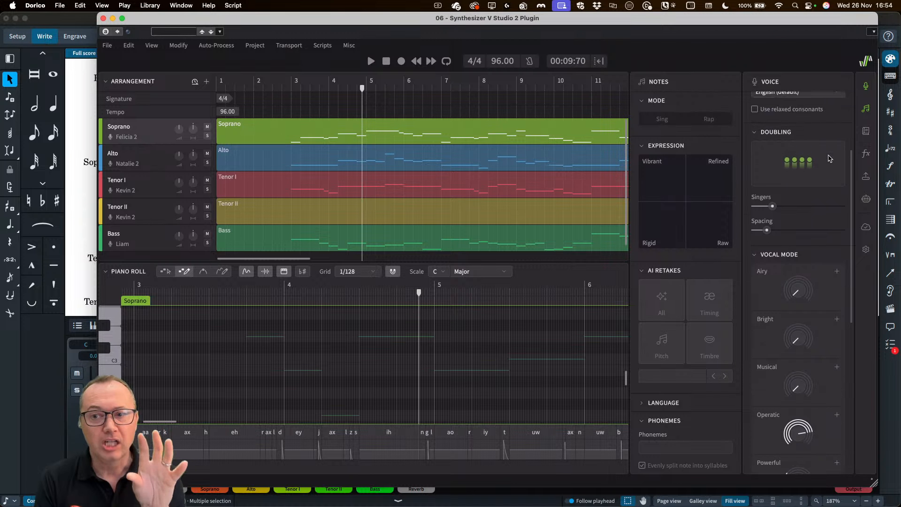
scroll(797, 161, up, 2)
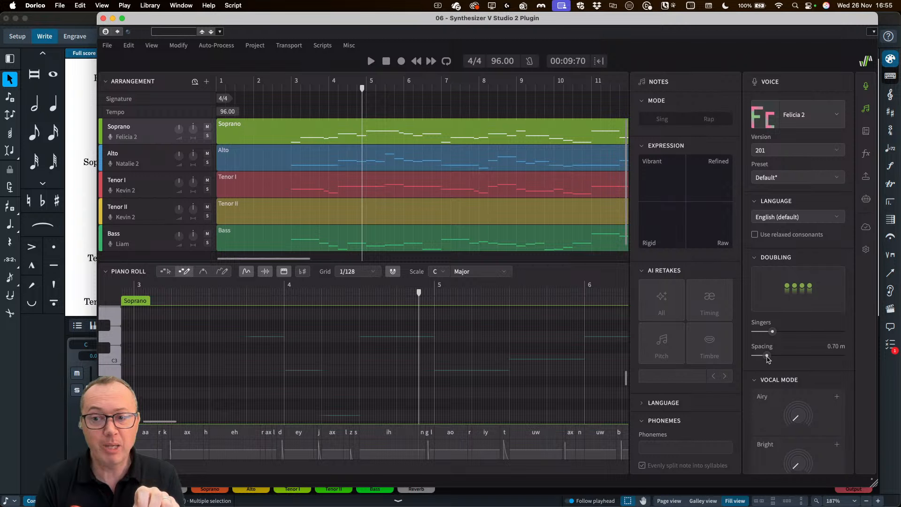
drag(768, 357, 788, 362)
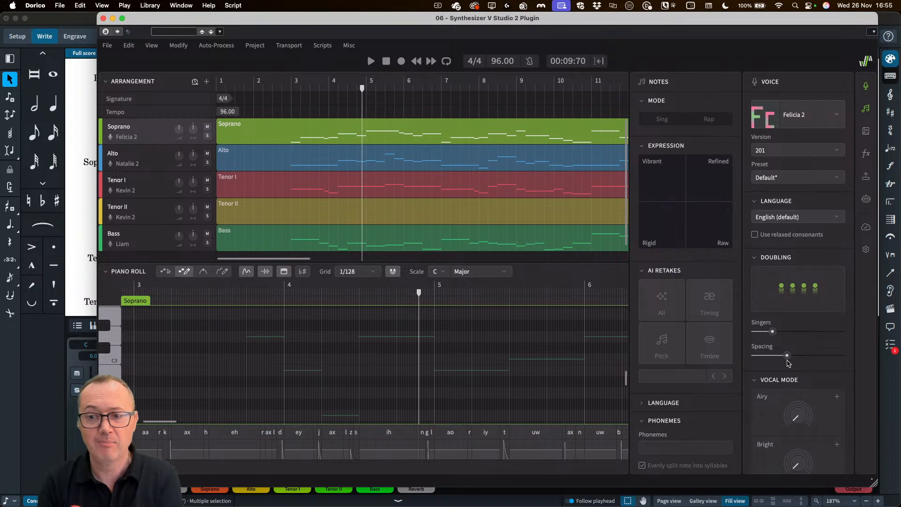
mouse_move(789, 361)
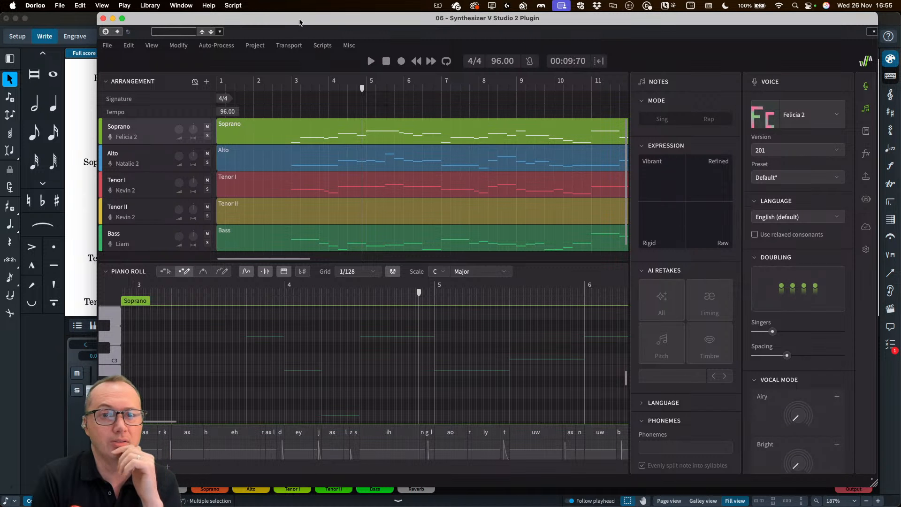
drag(300, 22, 315, 24)
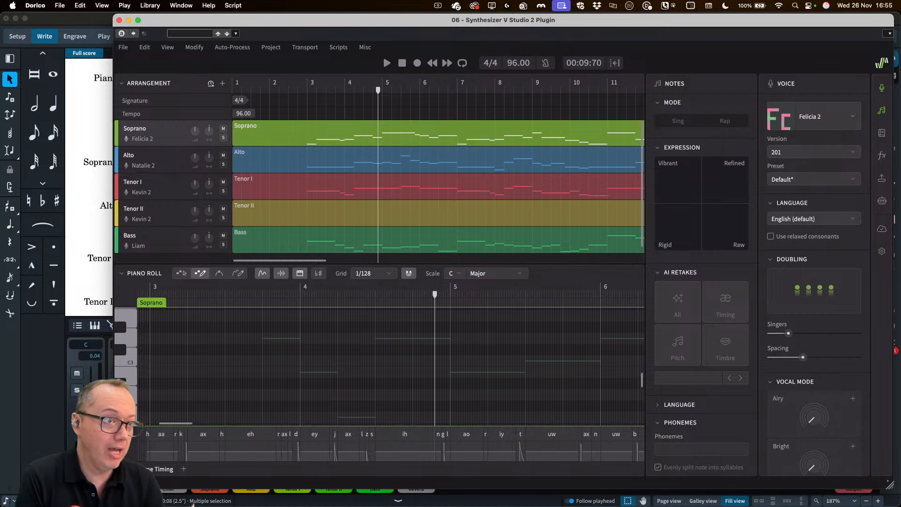
Step: Return to the score, view the project's players and layouts in Setup mode, and go back to Write mode
click(94, 109)
scroll(244, 148, up, 3)
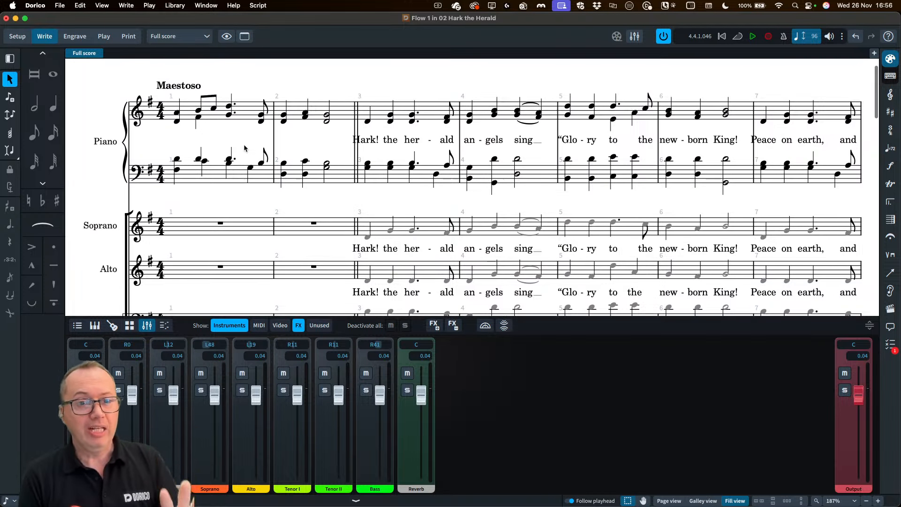
scroll(235, 149, up, 1)
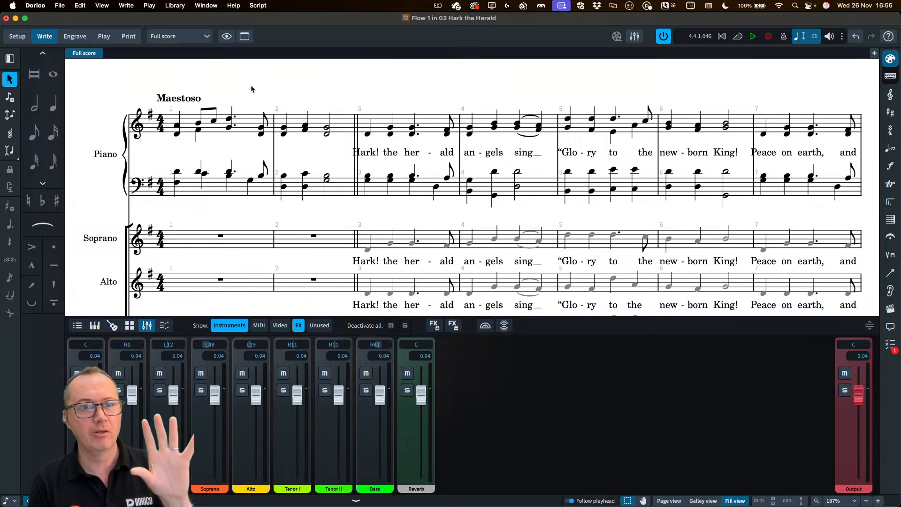
click(18, 37)
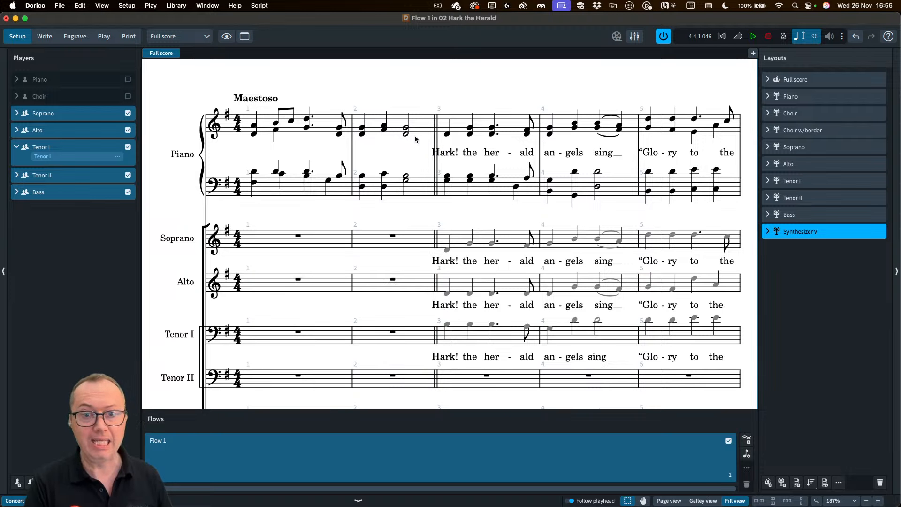
click(45, 36)
Step: Examine the Synthesizer V arrangement from the start to beyond the end of the vocal tracks, then return to the score
click(368, 134)
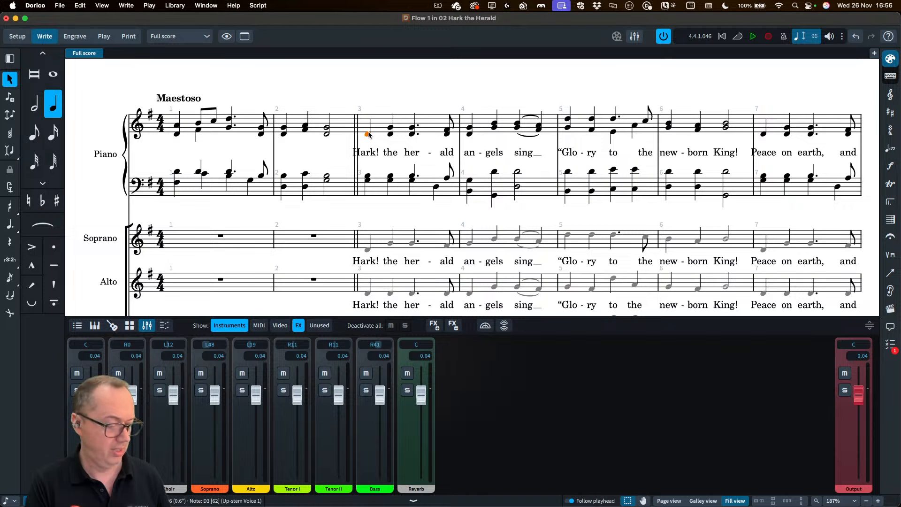
key(F11)
scroll(443, 173, right, 3)
scroll(443, 173, right, 15)
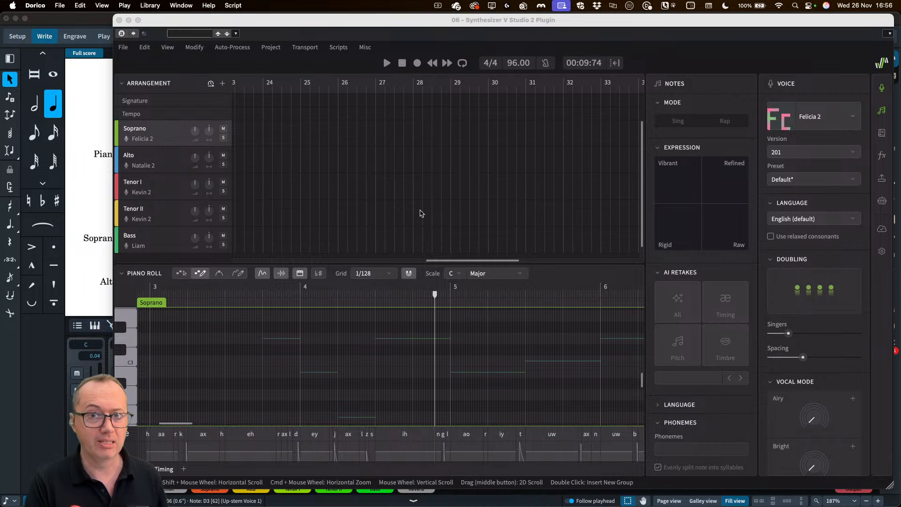
scroll(420, 214, left, 10)
scroll(357, 188, right, 8)
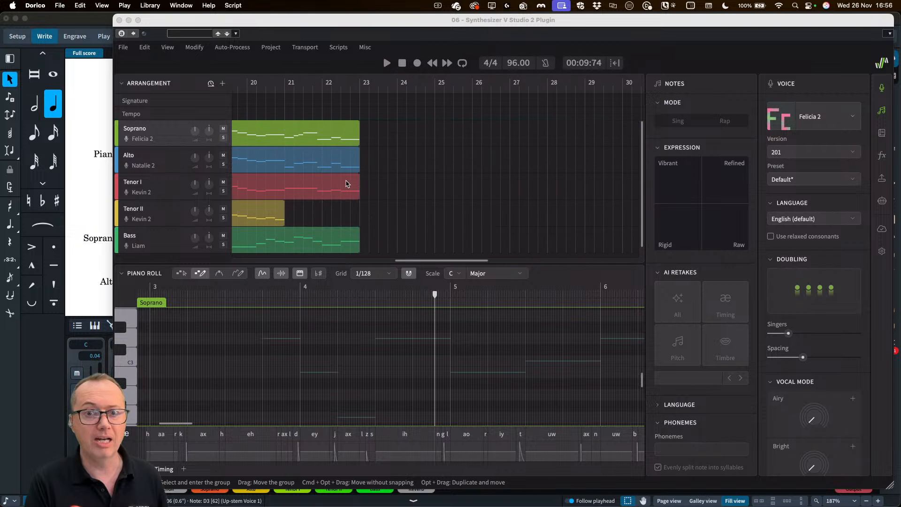
scroll(346, 183, right, 6)
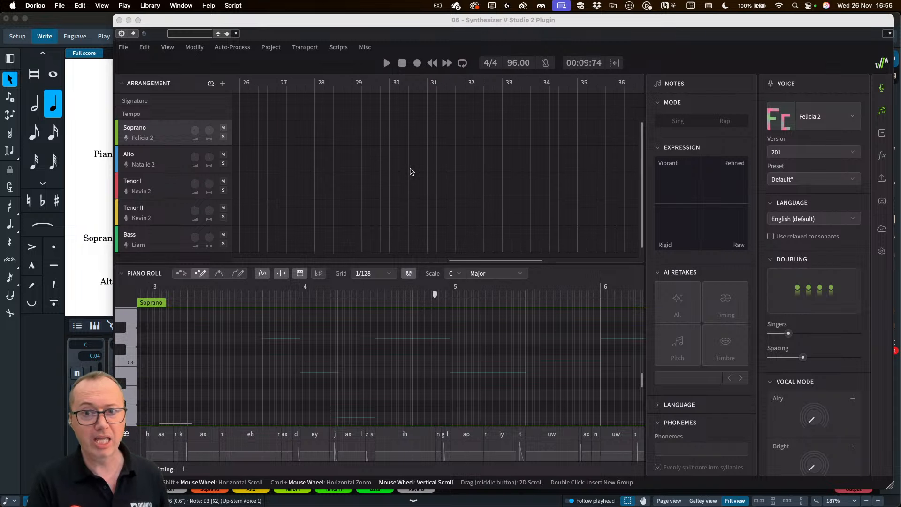
scroll(410, 172, left, 15)
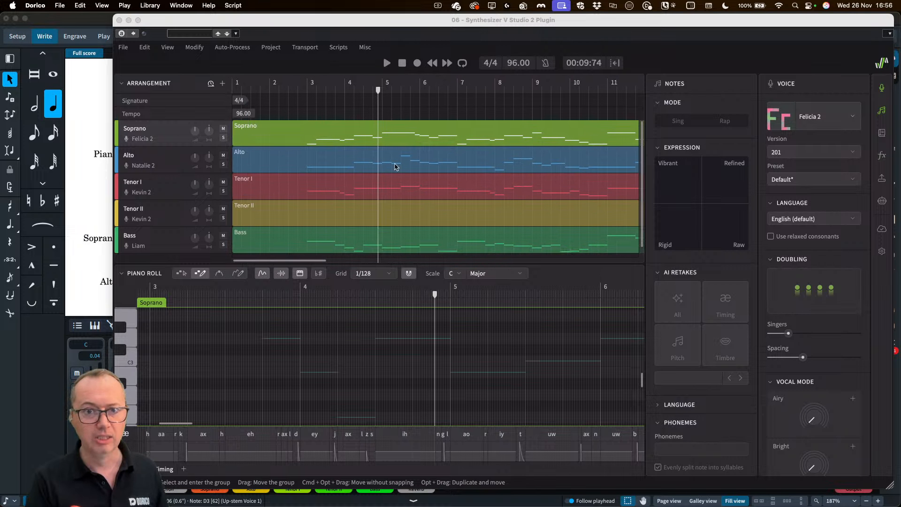
click(89, 91)
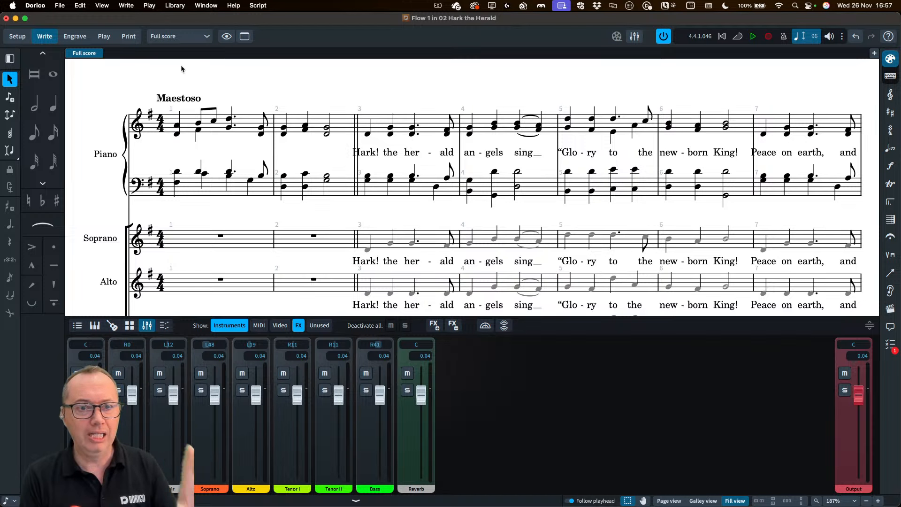
Step: View the Choir w/border layout's decorated title and music, then switch back to the Full score layout
click(169, 36)
click(189, 92)
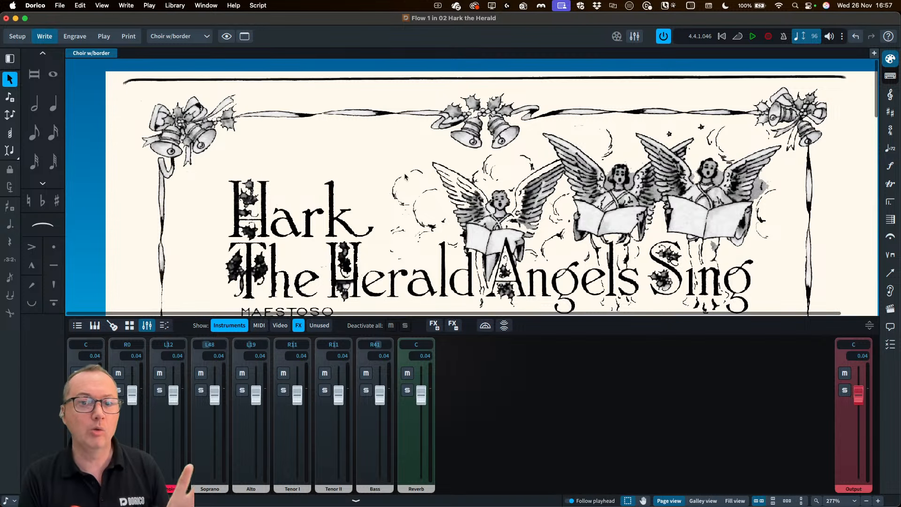
scroll(405, 177, down, 10)
scroll(372, 194, up, 5)
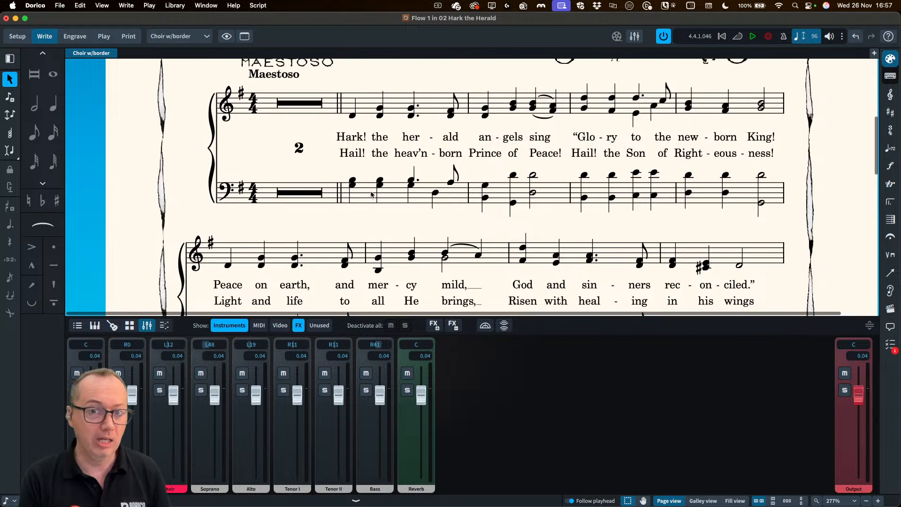
scroll(371, 194, up, 4)
click(176, 38)
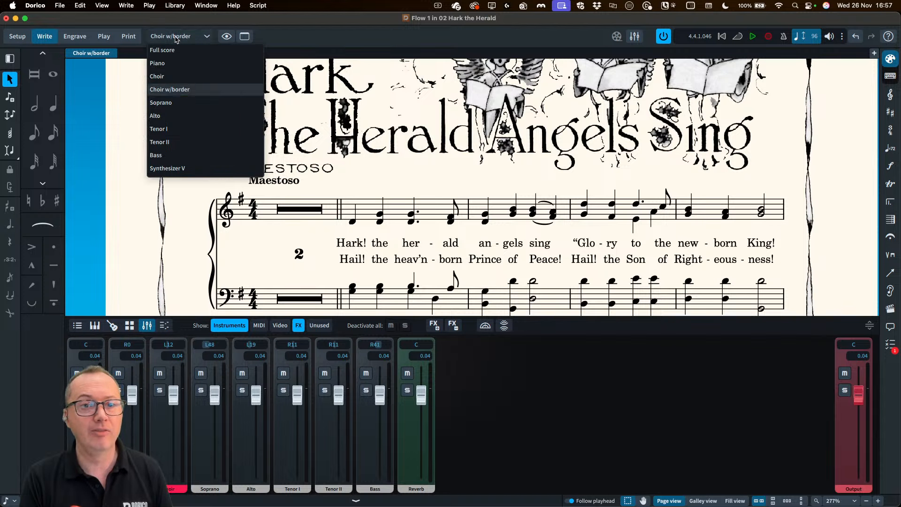
click(172, 50)
Step: Review the vocal staves, then play the piano introduction from the first note of bar 1 into bar 2
scroll(312, 214, down, 2)
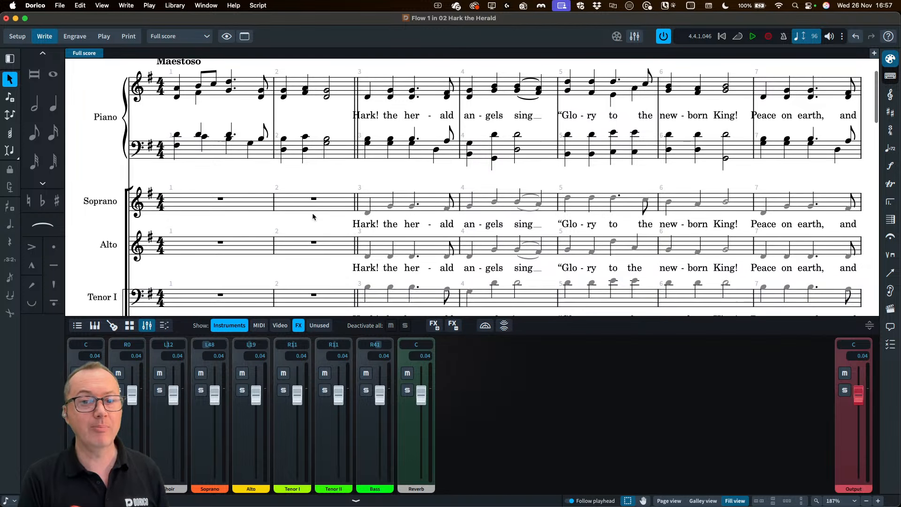
scroll(313, 216, down, 3)
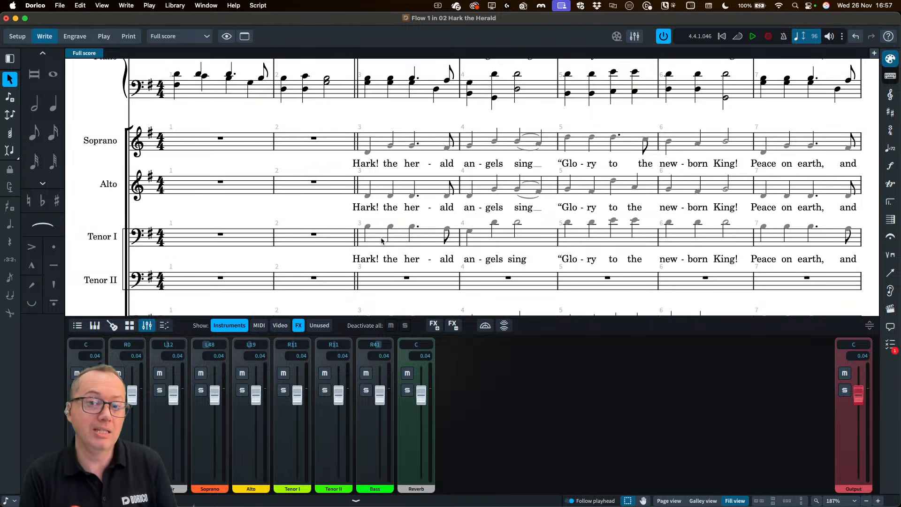
scroll(403, 239, down, 2)
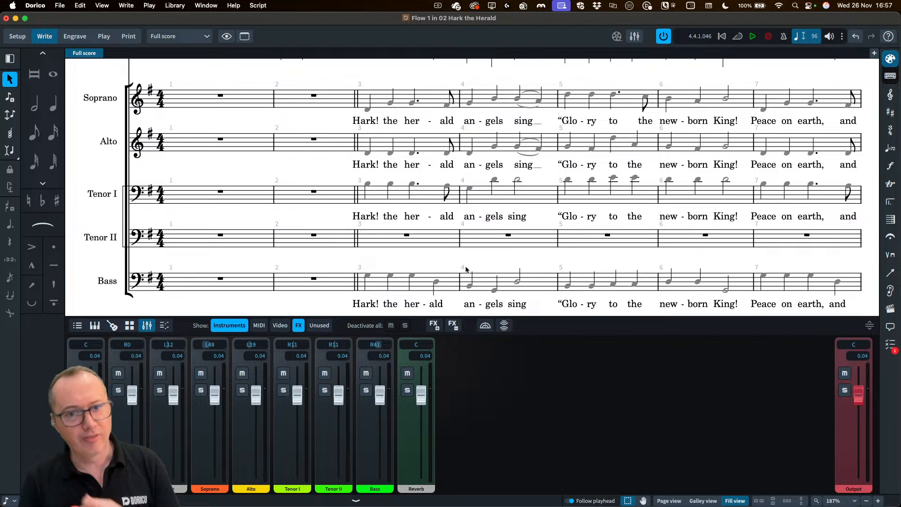
scroll(427, 239, up, 3)
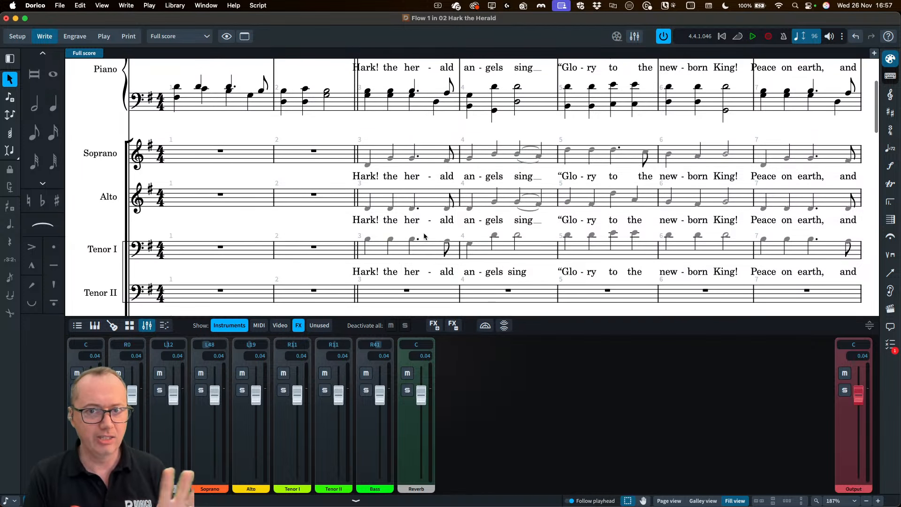
scroll(425, 236, up, 3)
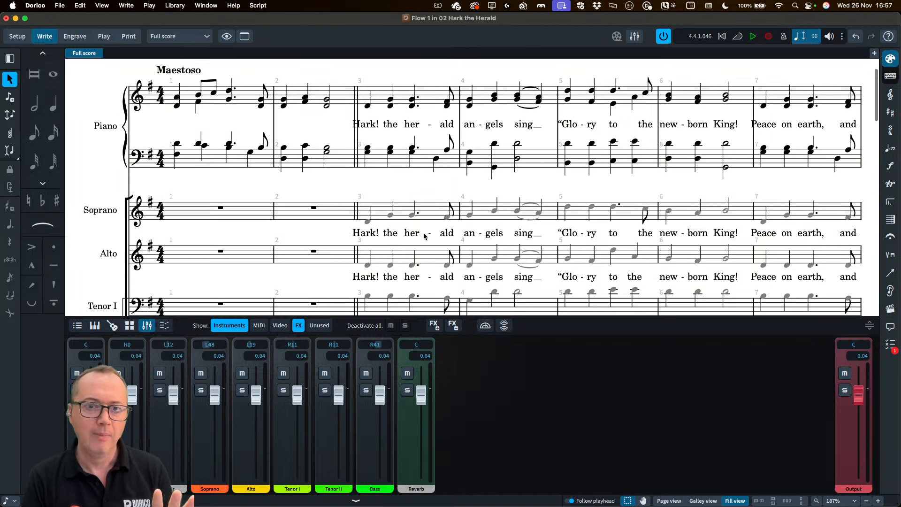
click(177, 100)
key(p)
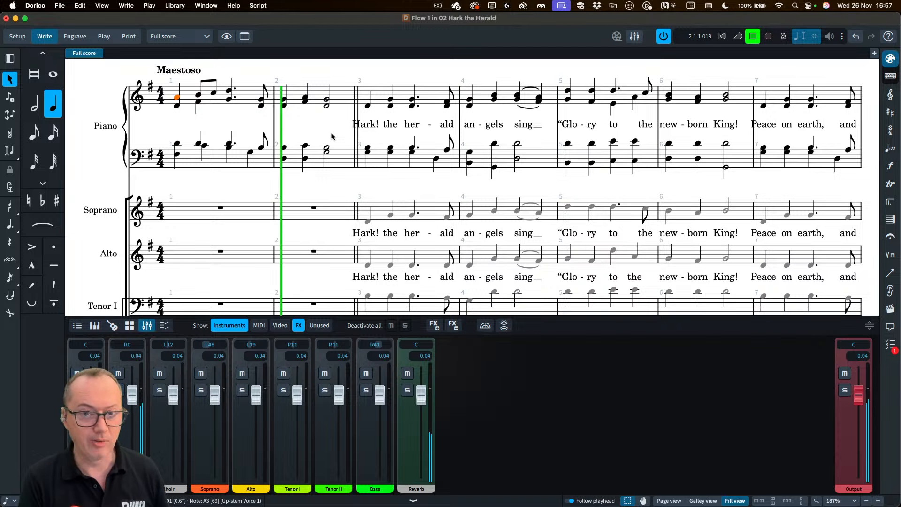
key(space)
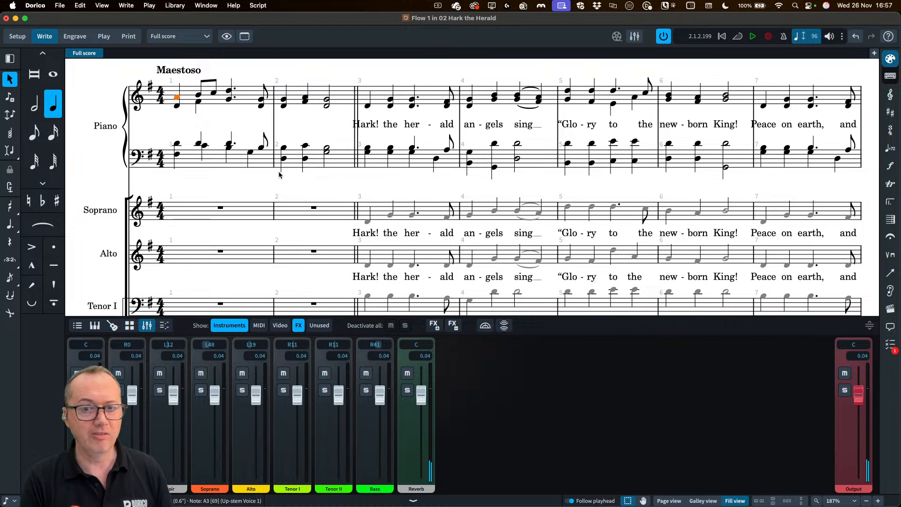
scroll(296, 179, down, 1)
scroll(296, 179, up, 1)
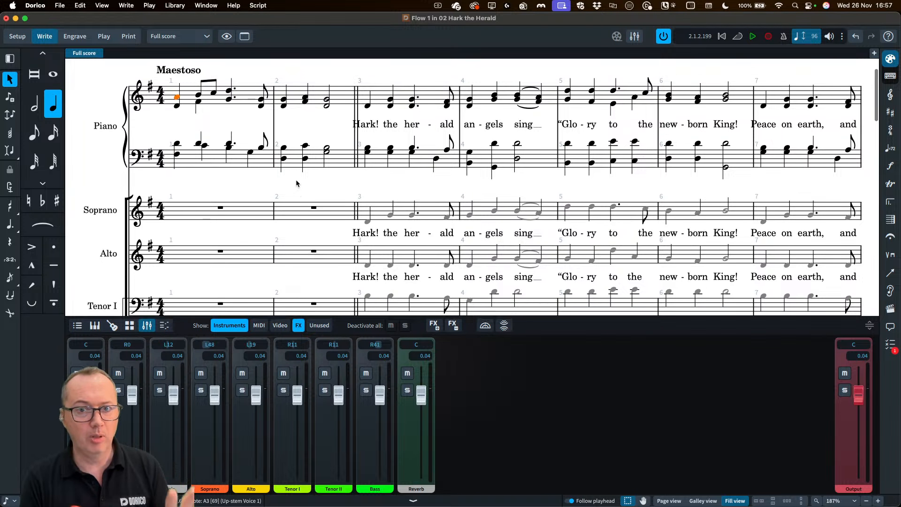
scroll(296, 183, up, 1)
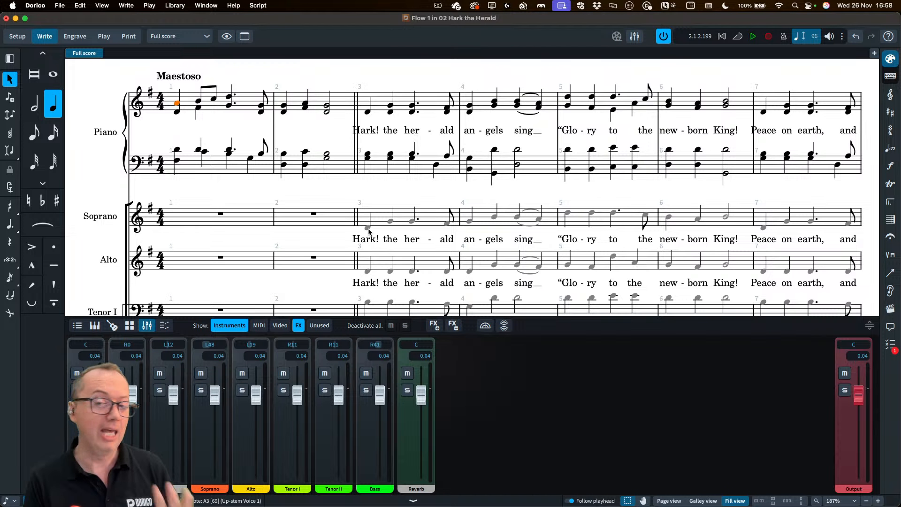
scroll(368, 231, down, 2)
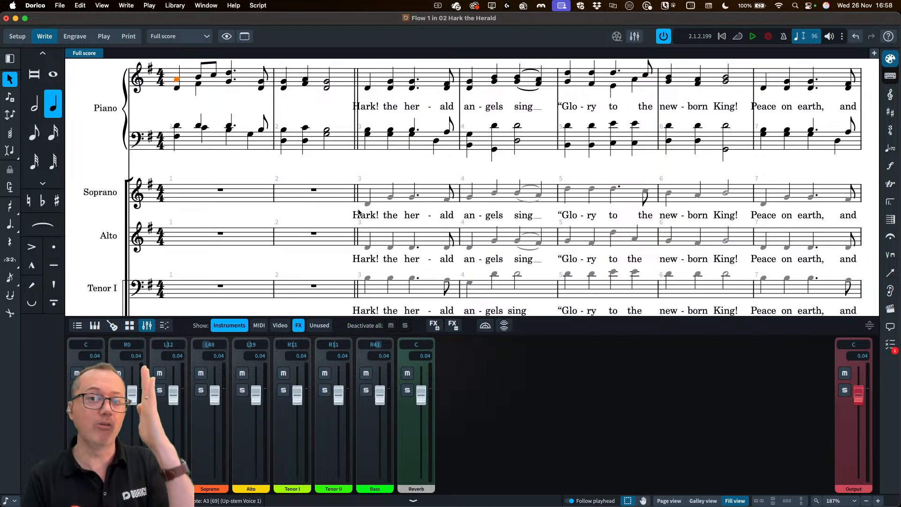
Step: Return the playhead to the start of the carol and clear the note selection
click(722, 37)
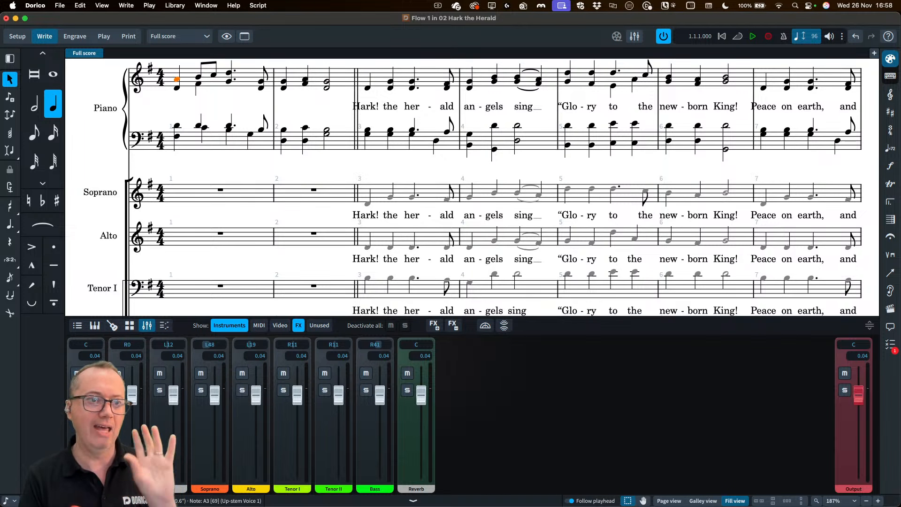
key(F3)
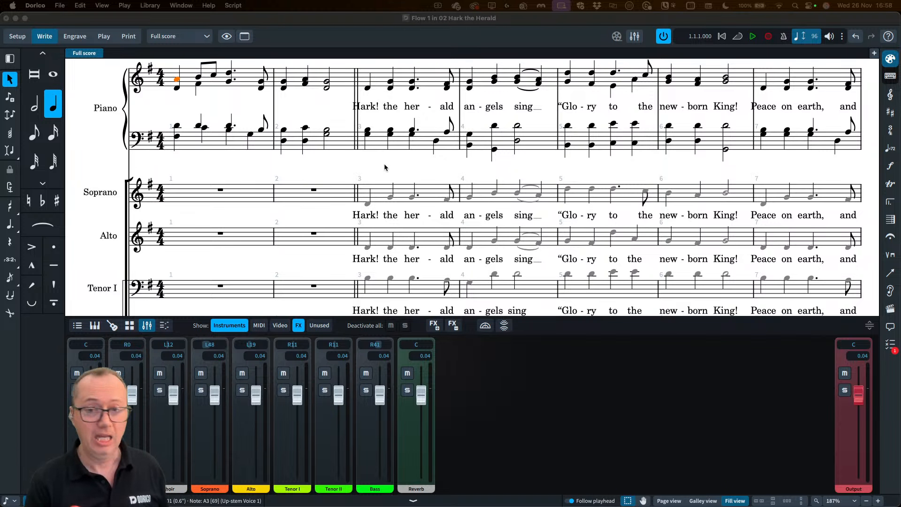
click(385, 168)
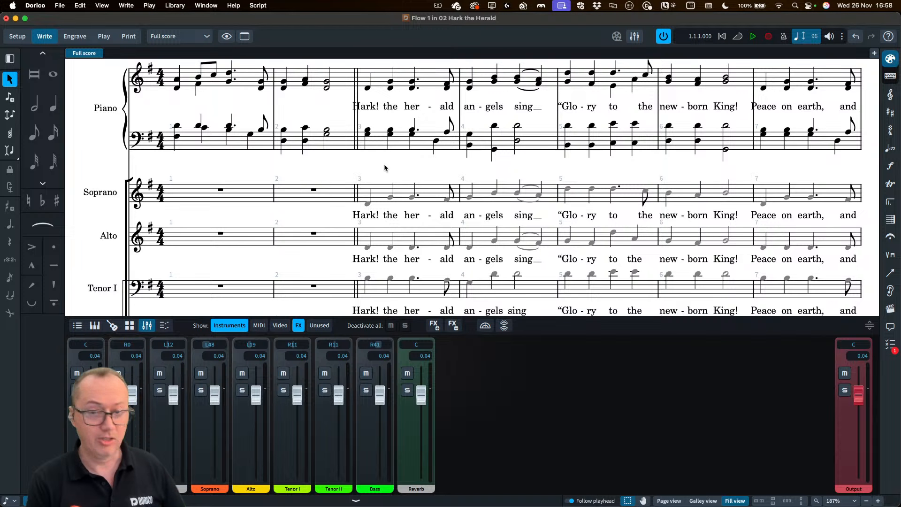
Step: Switch the carol to galley view and look through it to the final bar and back to the beginning
key(super+alt+2)
scroll(398, 168, down, 5)
scroll(408, 168, right, 15)
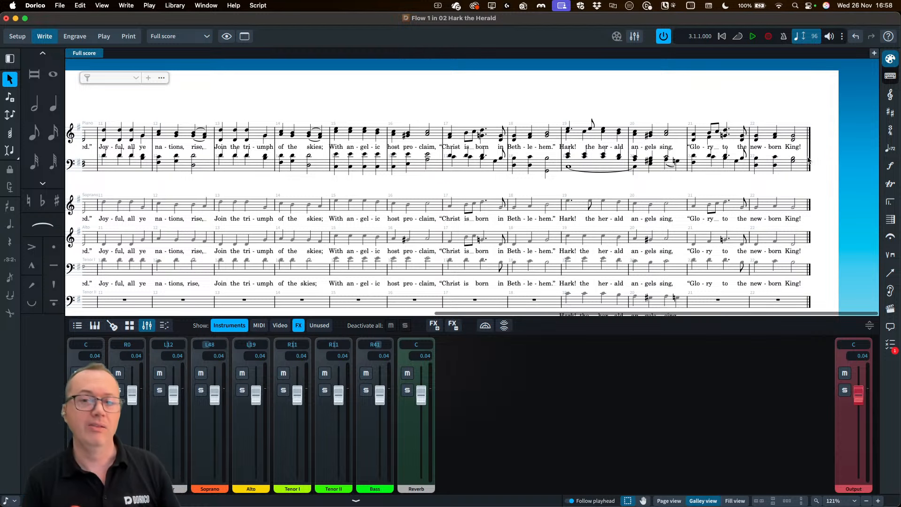
scroll(350, 91, left, 15)
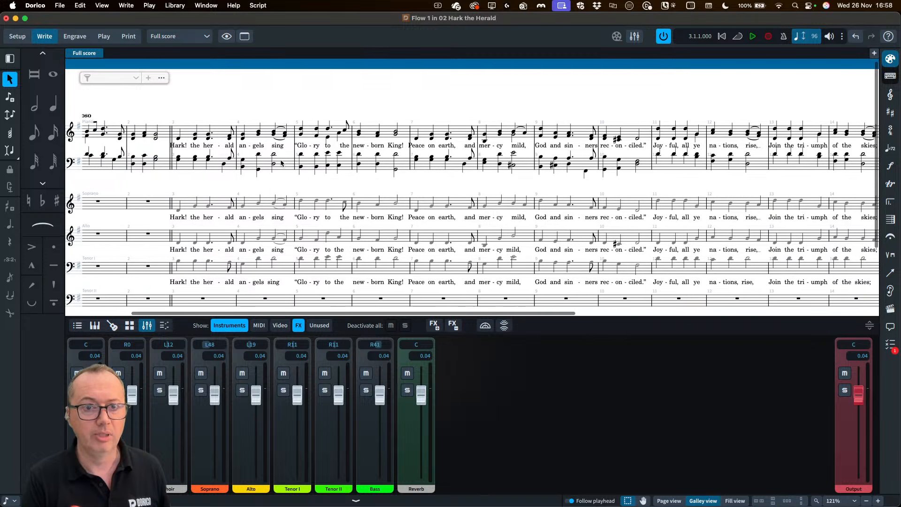
scroll(295, 145, up, 3)
scroll(265, 136, up, 2)
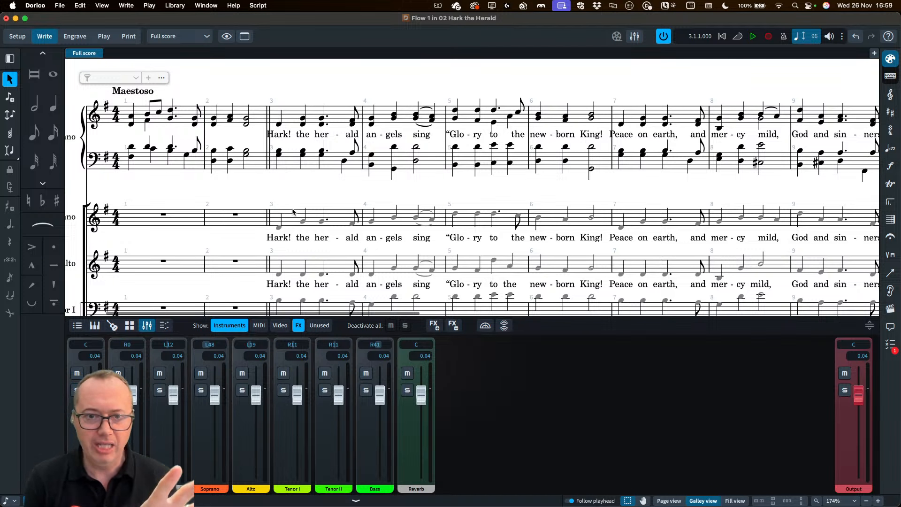
Step: Select the first Soprano note in bar 3, then bring up the Synthesizer V plug-in window
scroll(287, 198, down, 3)
click(279, 113)
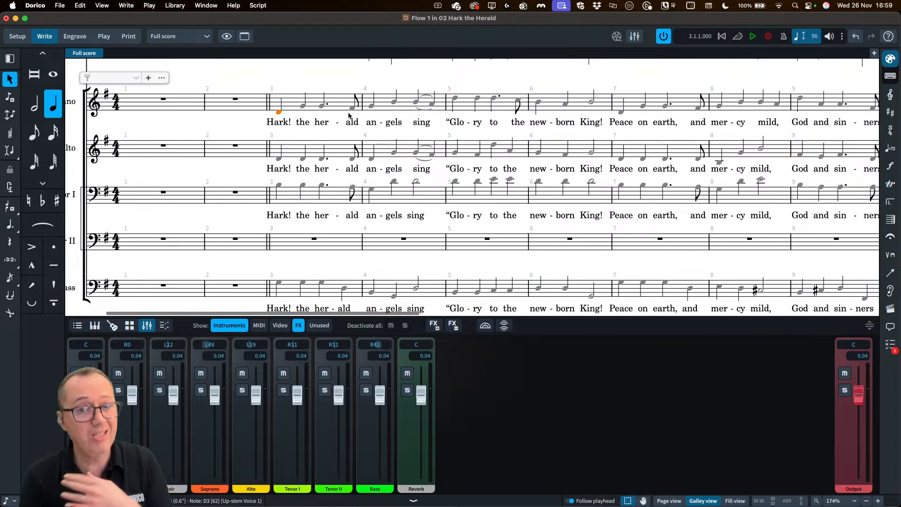
scroll(299, 131, up, 1)
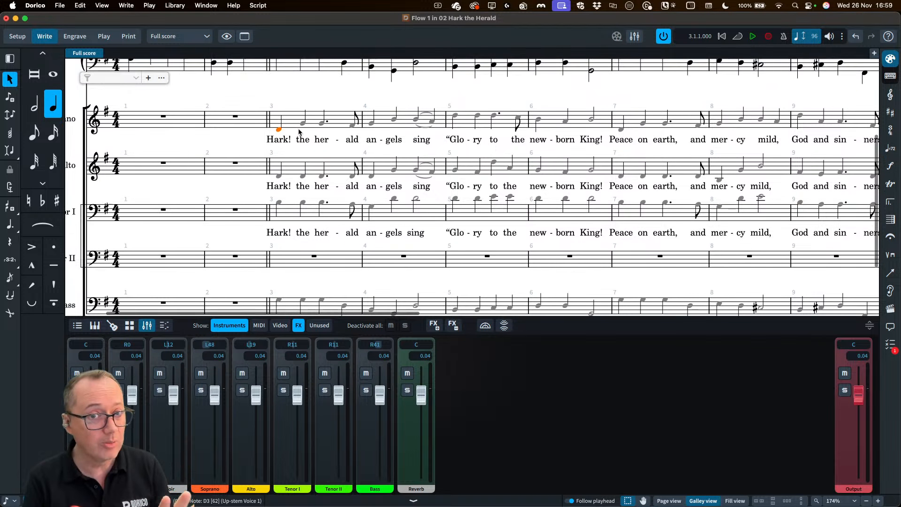
scroll(299, 132, up, 3)
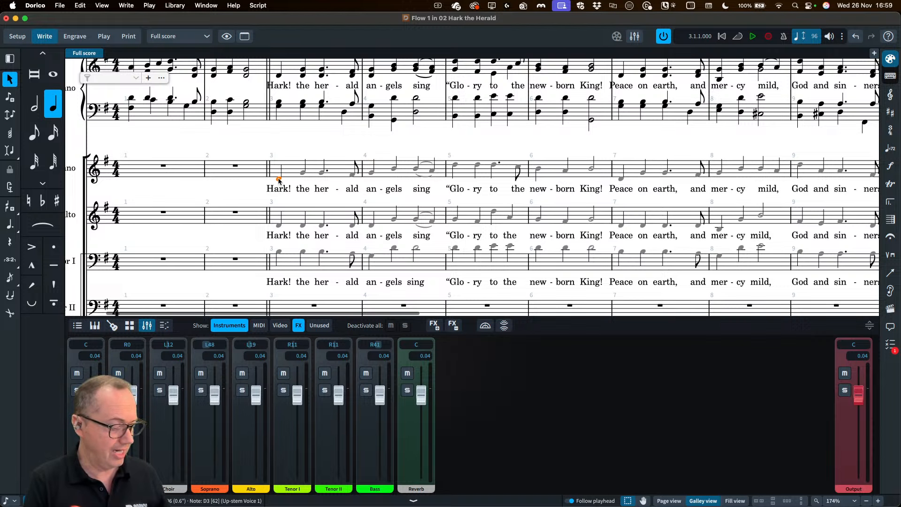
key(super+grave)
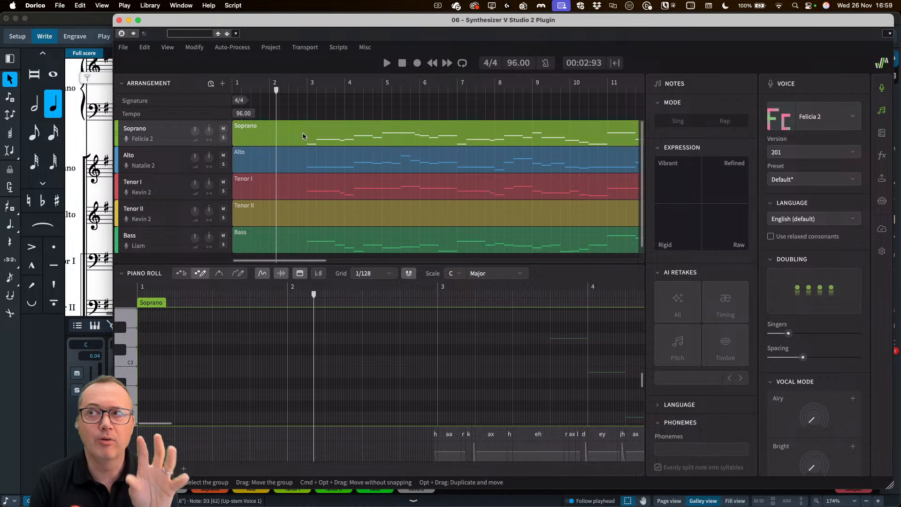
drag(291, 23, 298, 21)
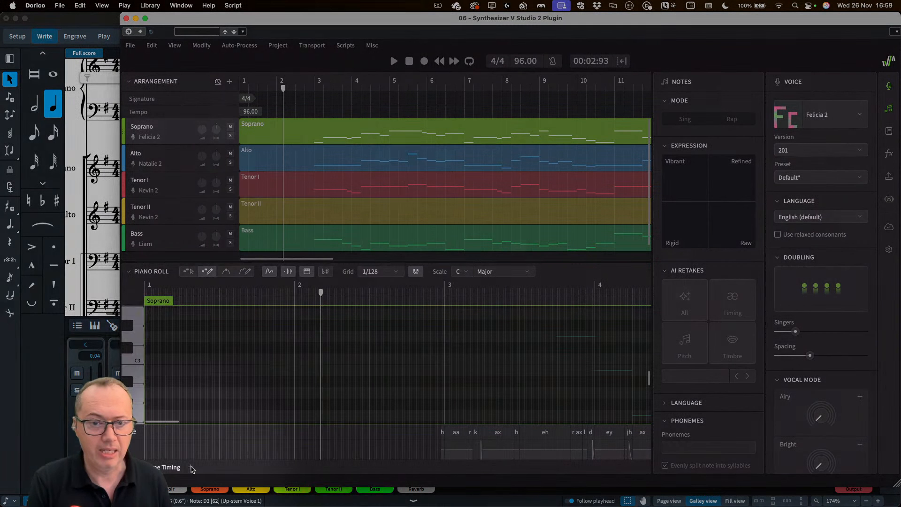
Step: Add a parameter panel beneath the Soprano piano roll and set it to display Loudness
click(191, 469)
click(229, 471)
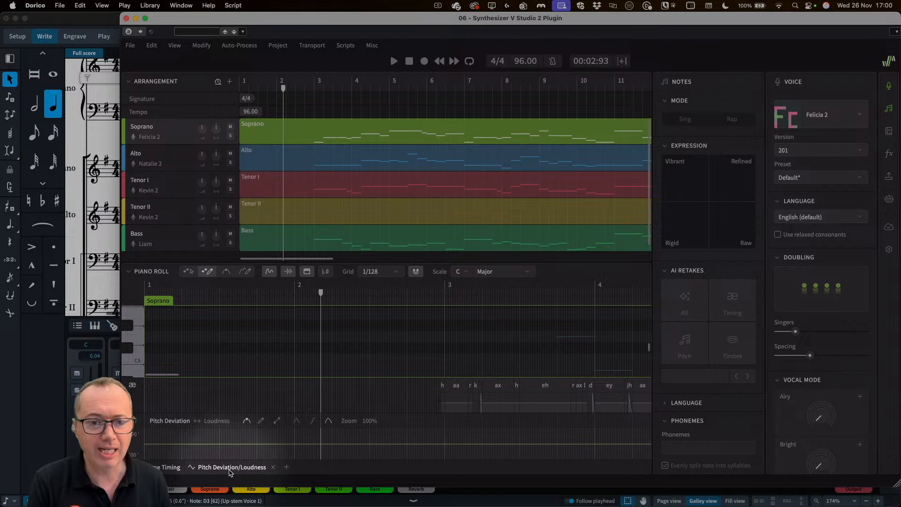
click(175, 421)
click(179, 319)
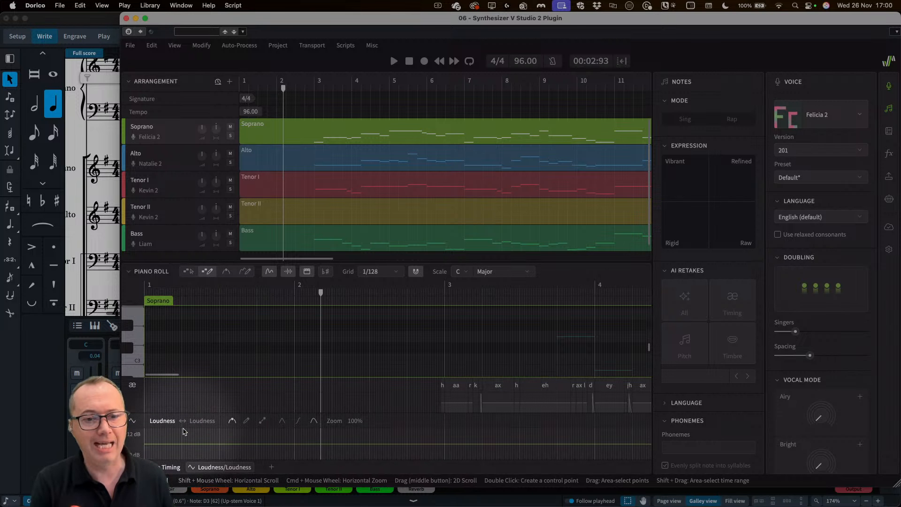
Step: View the available base and vocal mode parameters, close the Loudness panel, and return to the score
click(162, 421)
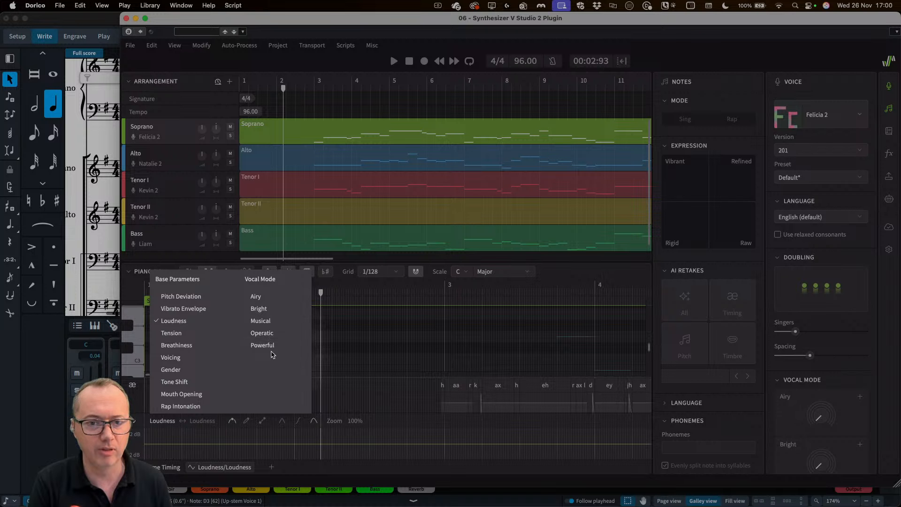
click(338, 359)
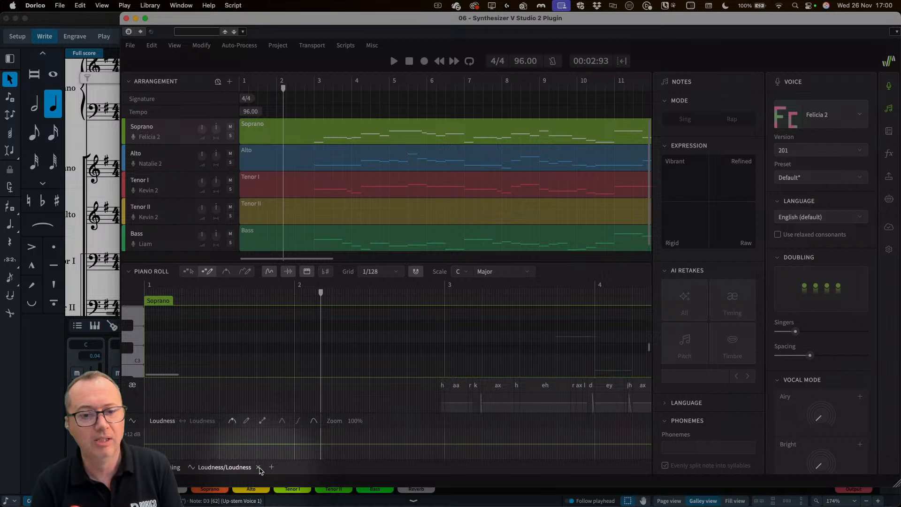
click(257, 468)
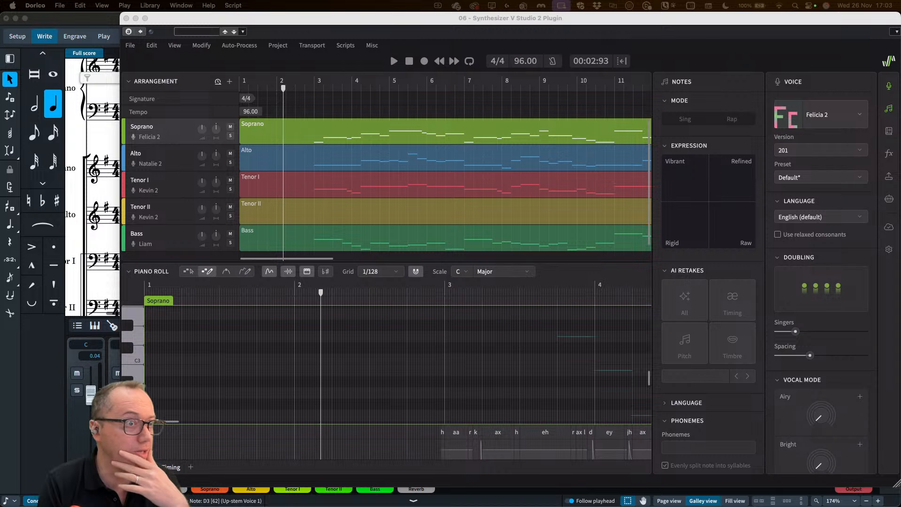
click(111, 144)
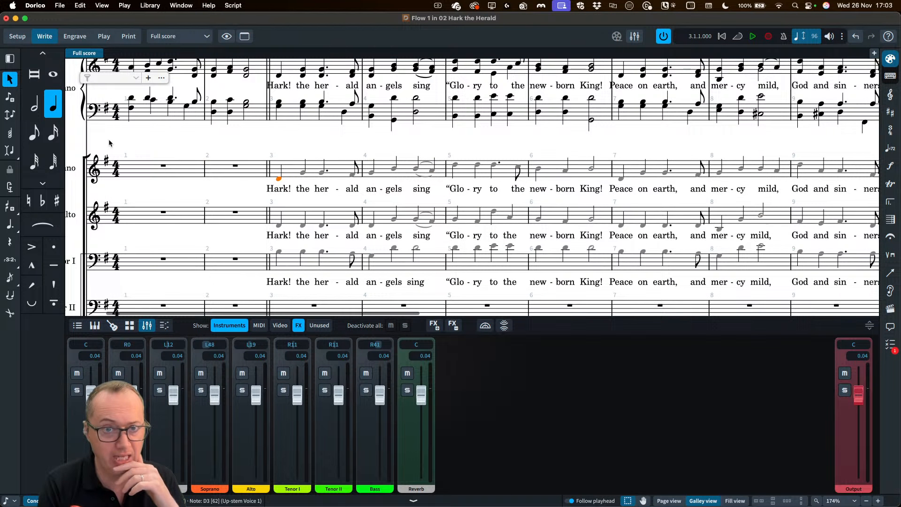
Step: Open the Soprano's first lyric, "Hark!", for editing and leave it without changing the text
click(282, 189)
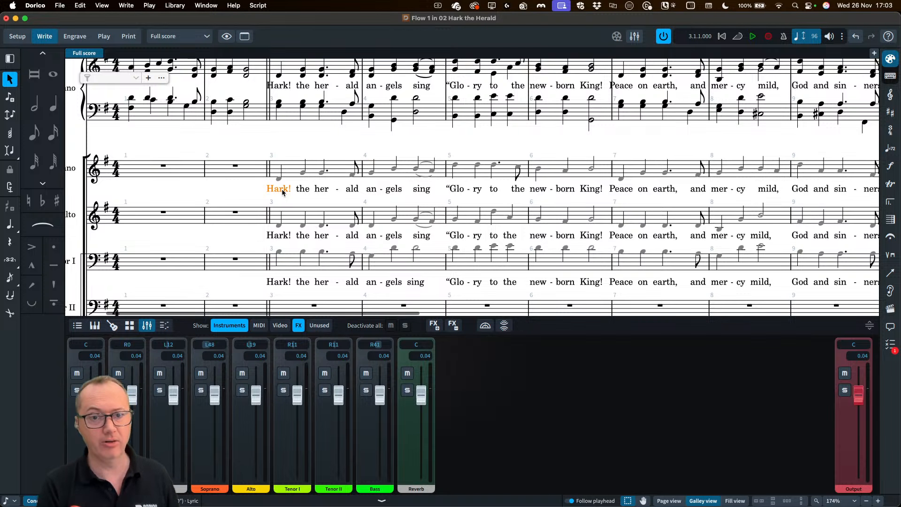
key(Return)
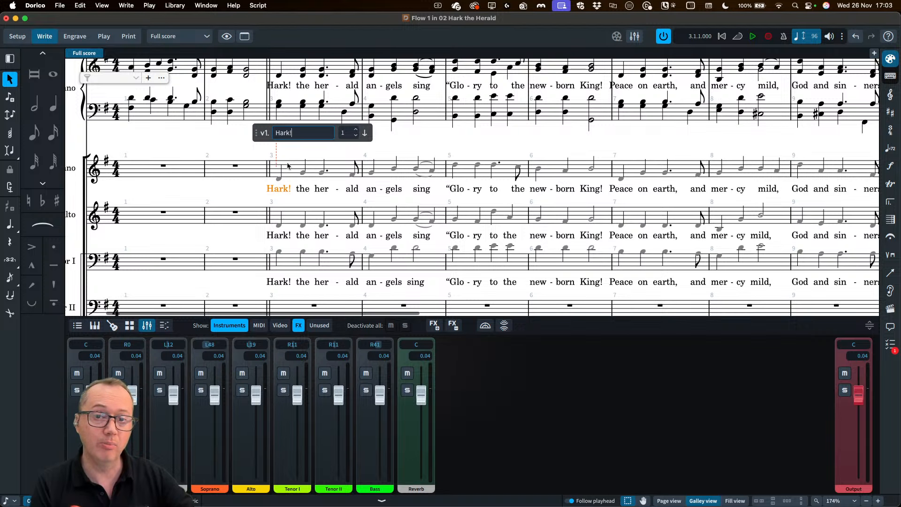
key(Escape)
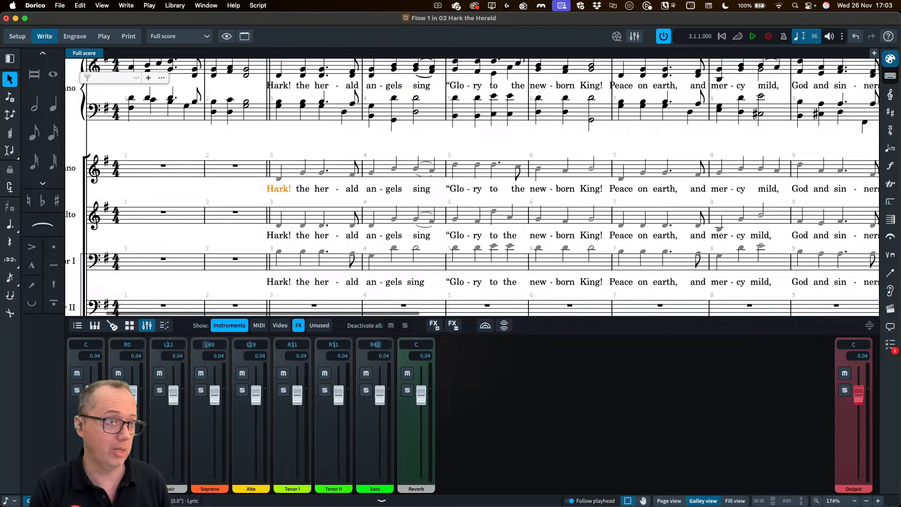
Step: View the Soprano's whole line of lyrics in the Edit Lyrics dialog, cancel it, and clear the selection
right_click(280, 190)
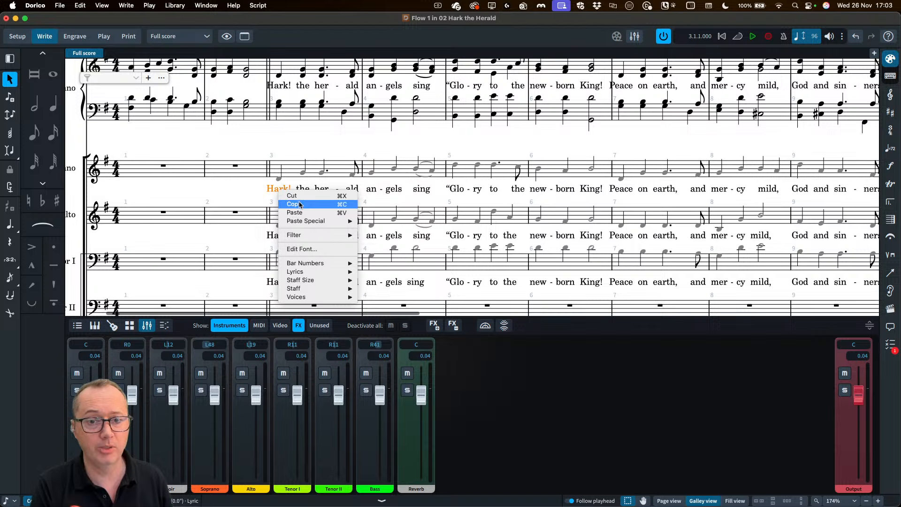
mouse_move(305, 272)
mouse_move(376, 272)
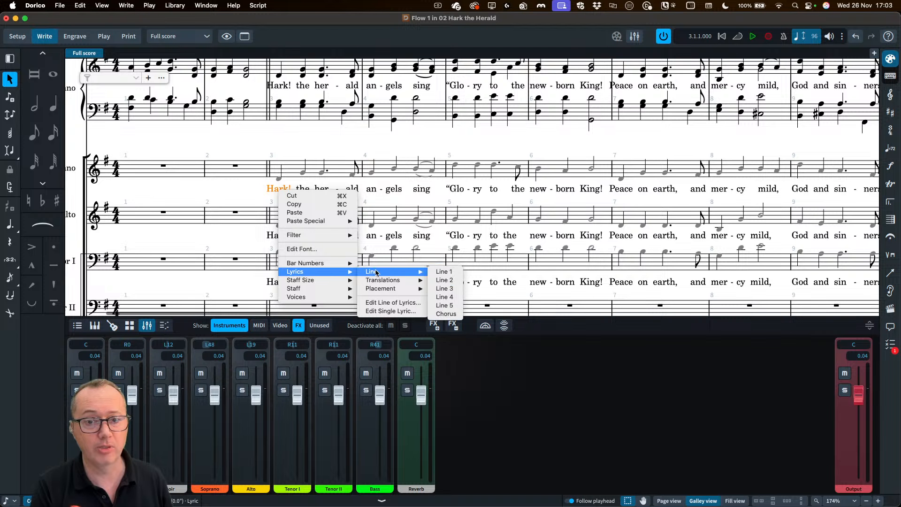
click(385, 303)
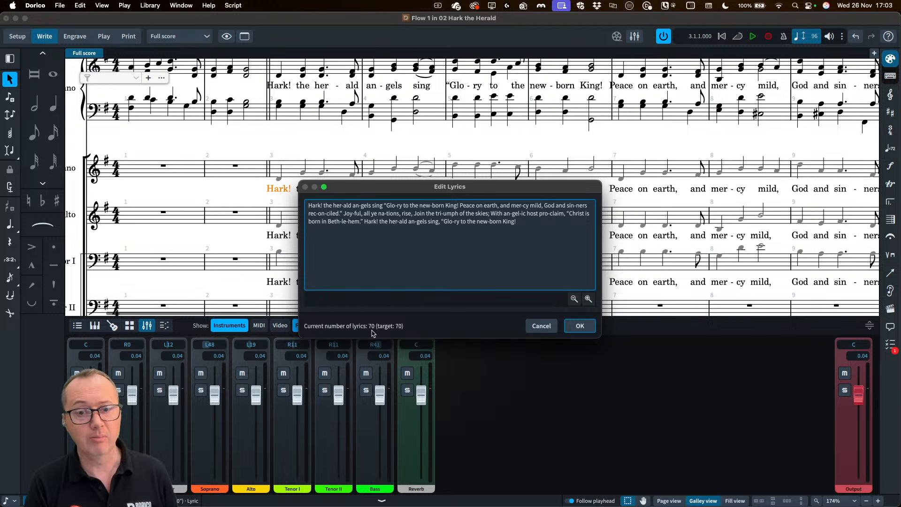
click(545, 328)
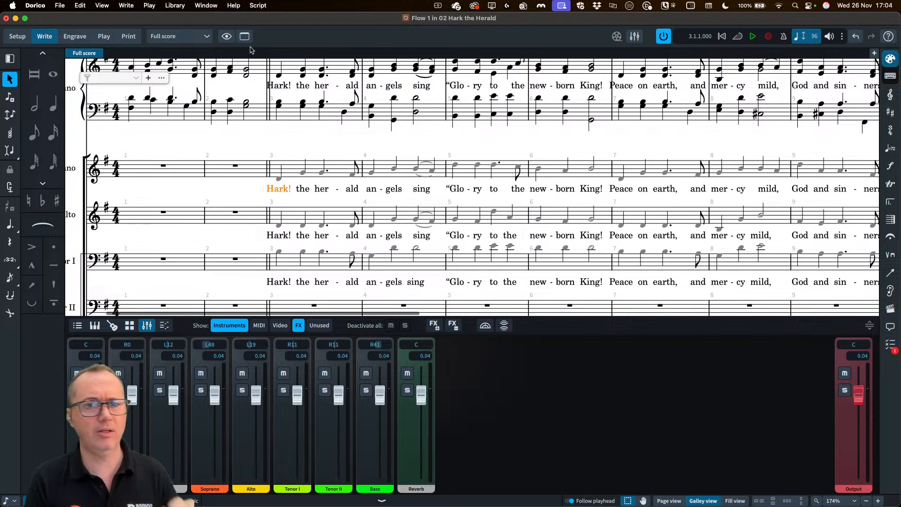
click(255, 143)
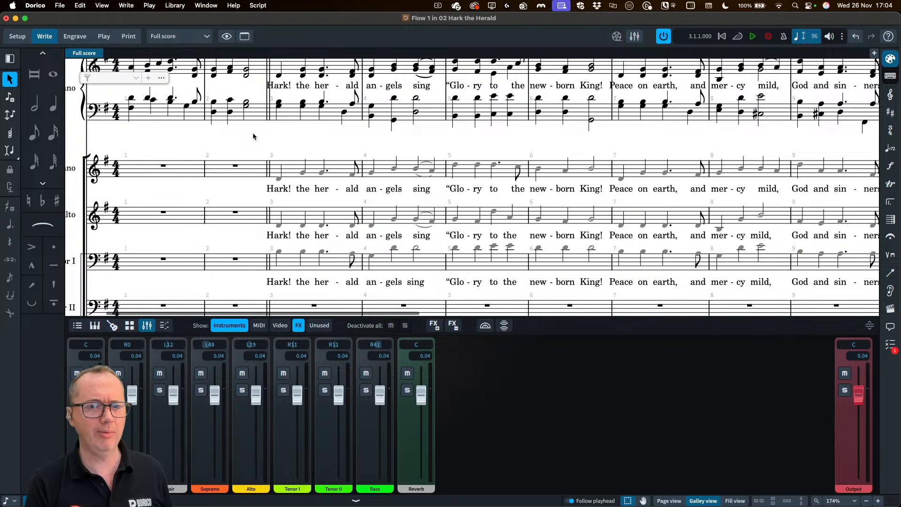
Step: Switch to the Elgar THE MUSIC MAKERS project, enlarge its window, and view its Synthesizer V arrangement
key(super+Tab)
key(super+Tab)
key(super+Tab)
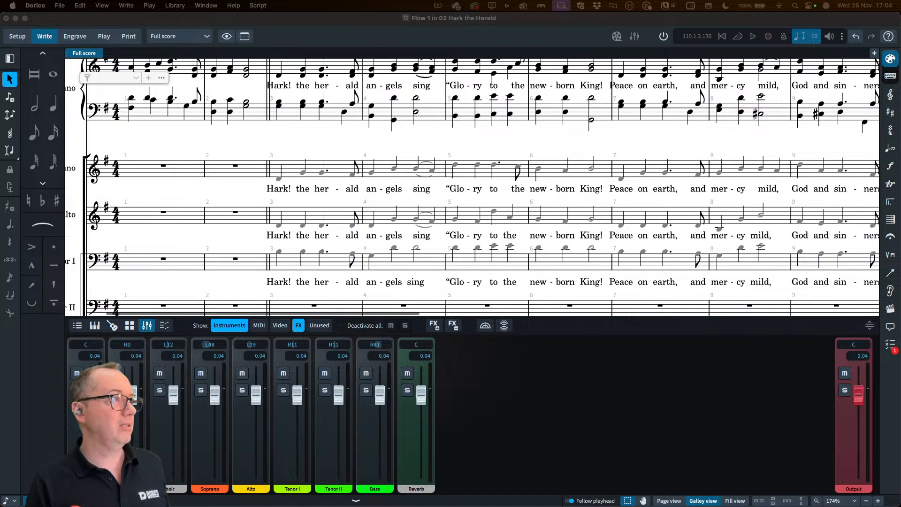
drag(0, 94, 252, 12)
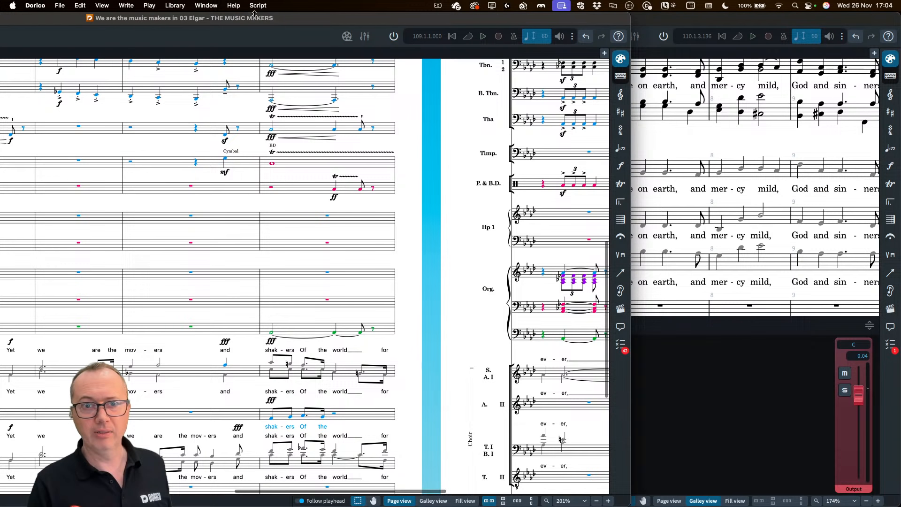
double_click(304, 21)
scroll(322, 147, left, 10)
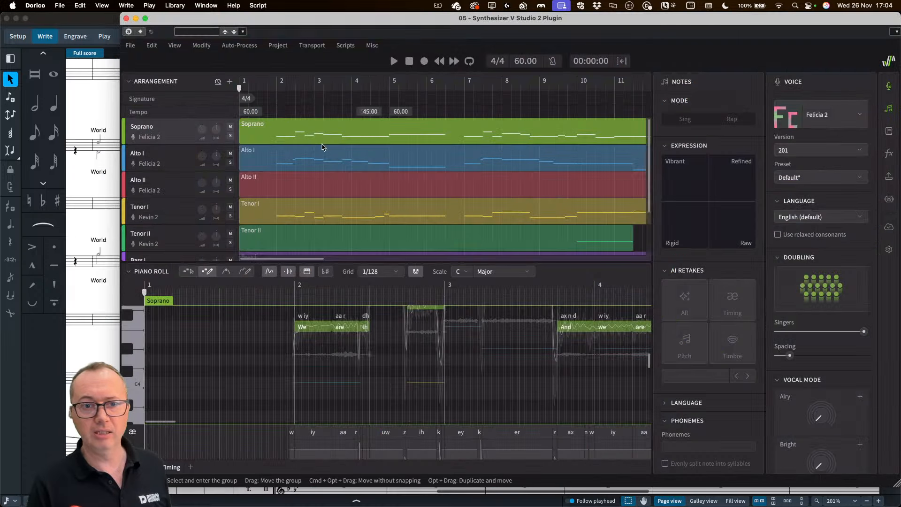
Step: Return to the Elgar score and examine the first page at a smaller zoom
click(102, 90)
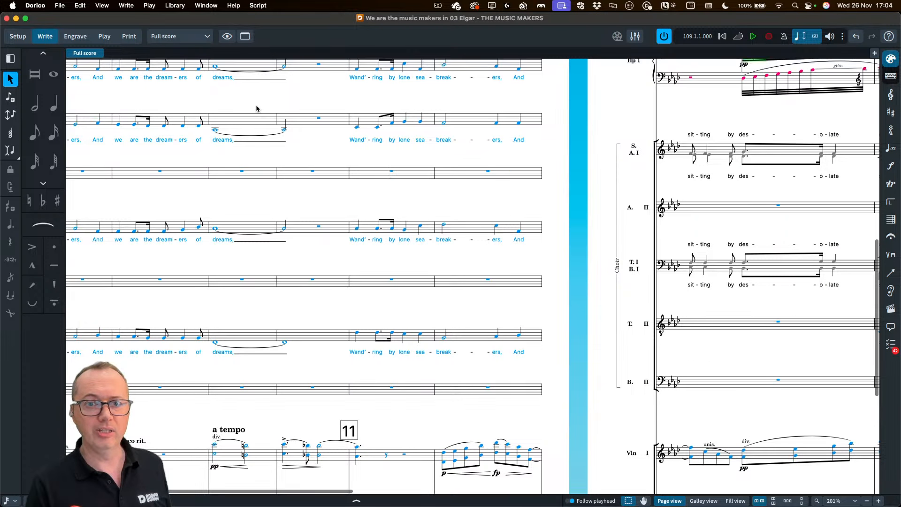
scroll(257, 109, up, 10)
key(x)
key(x)
key(x)
scroll(259, 109, down, 2)
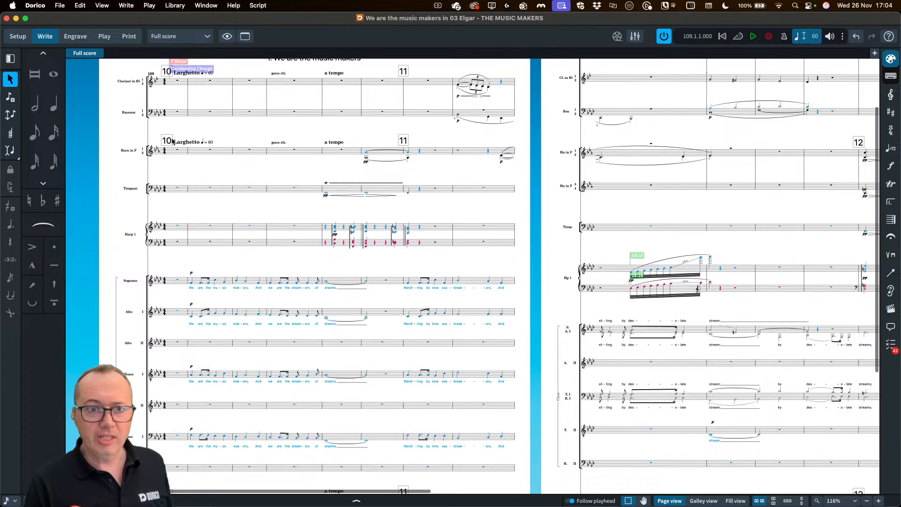
Step: View the Elgar project in Setup mode, return to Write mode, and inspect the choir staves on the first page
click(14, 38)
click(45, 36)
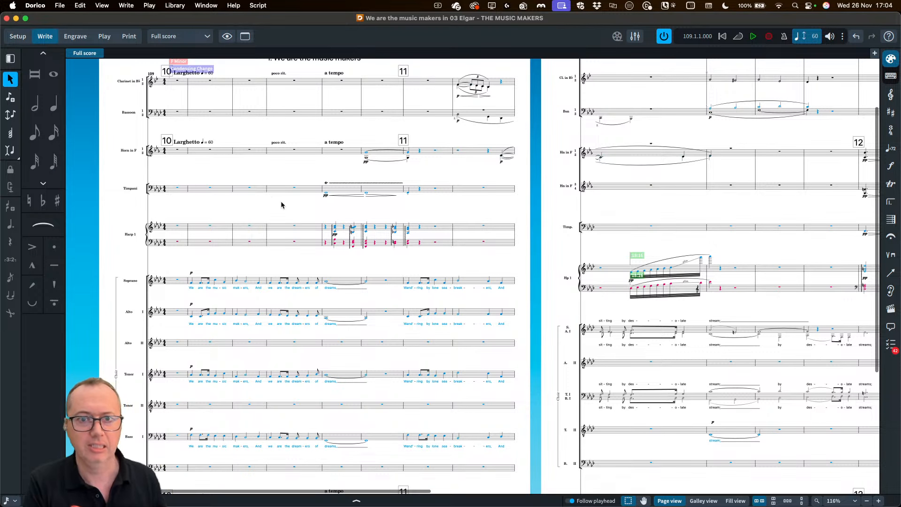
scroll(282, 200, up, 2)
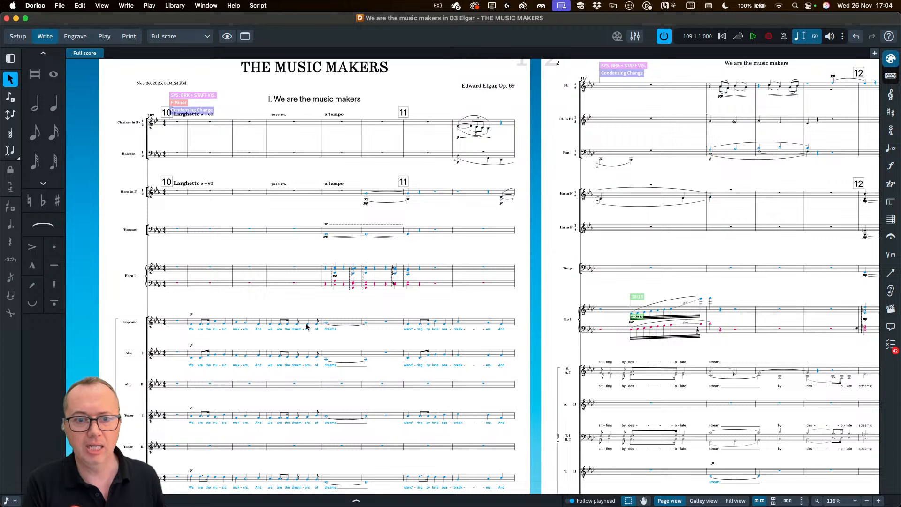
scroll(307, 317, down, 4)
scroll(295, 242, up, 5)
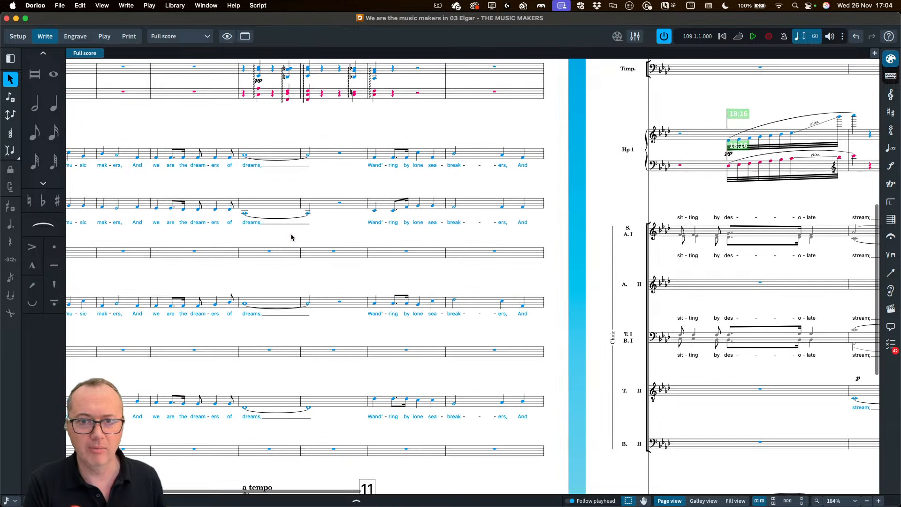
Step: Turn off note and rest colors in the Elgar score
click(102, 6)
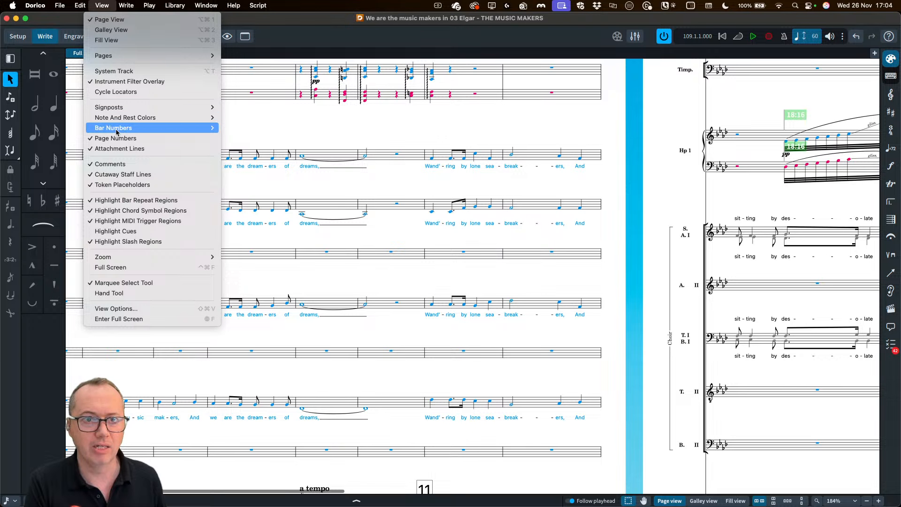
mouse_move(120, 117)
click(240, 118)
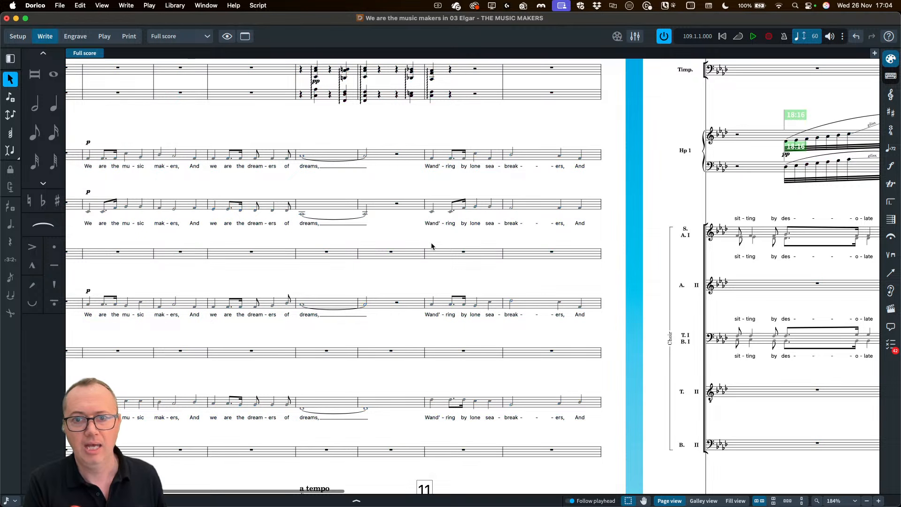
Step: Look over the condensed choir staves in the full score and switch to the Choir (SATB) layout
scroll(431, 247, right, 10)
scroll(509, 248, right, 2)
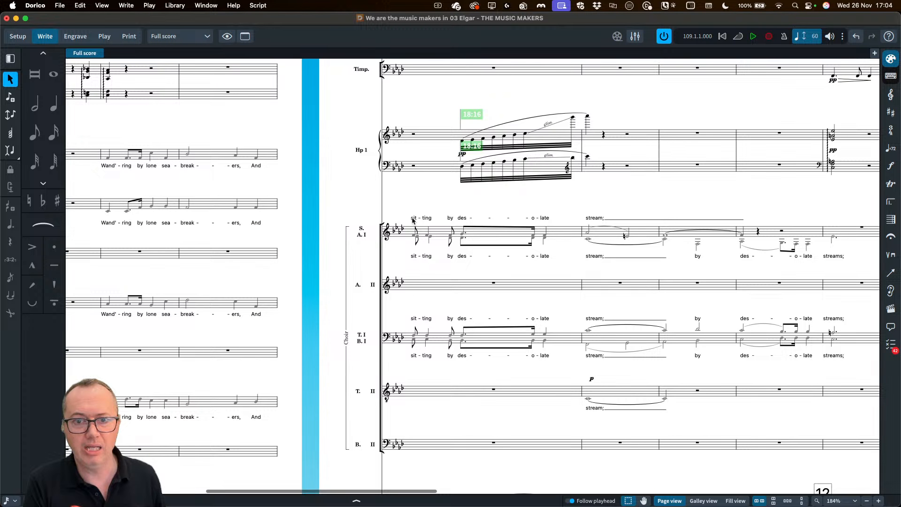
scroll(408, 293, right, 8)
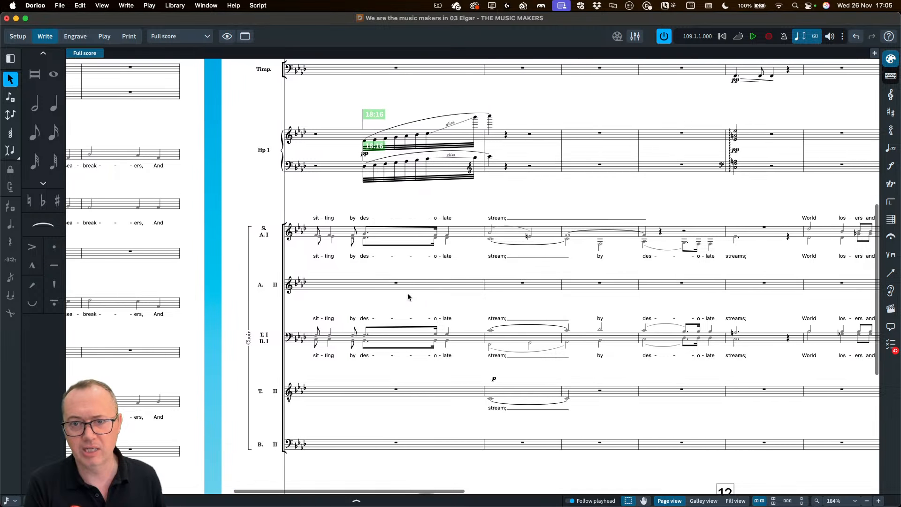
click(168, 37)
scroll(200, 256, down, 10)
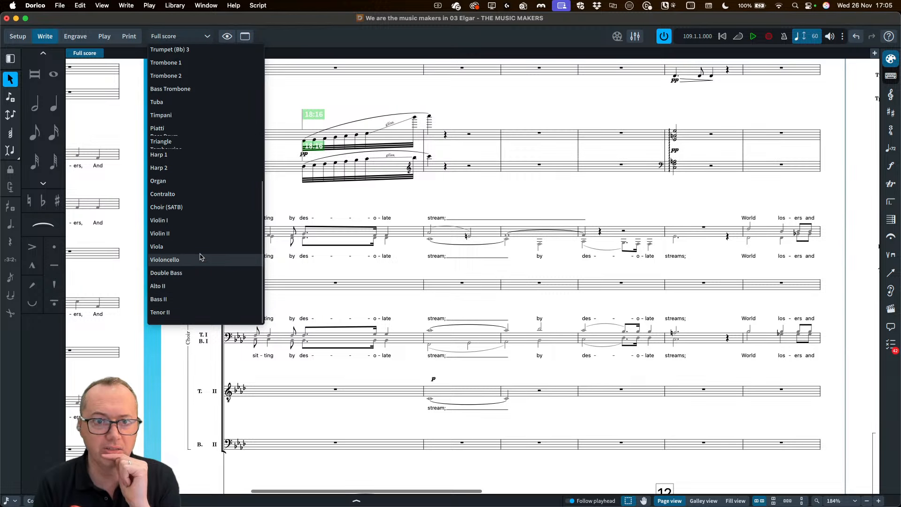
click(195, 213)
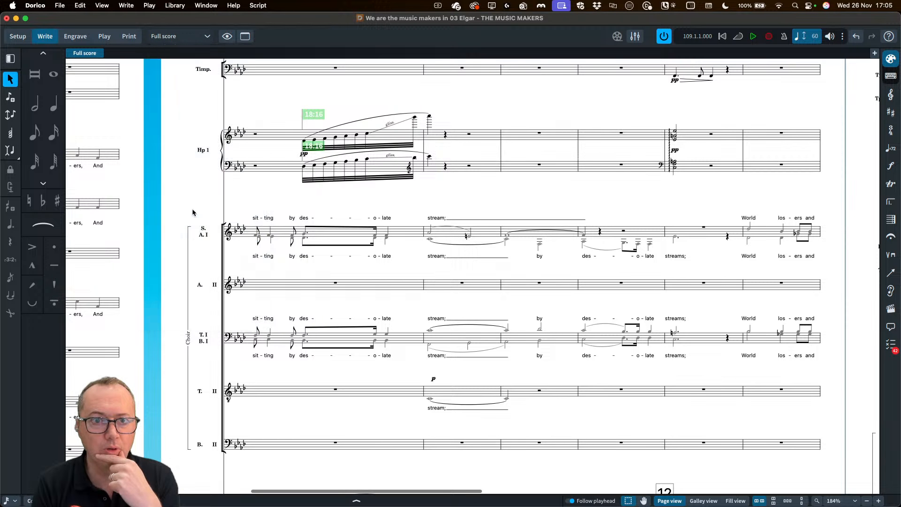
Step: Examine the separate vocal staves and lyrics in the Choir (SATB) layout between rehearsal marks 10 and 13
scroll(272, 216, left, 15)
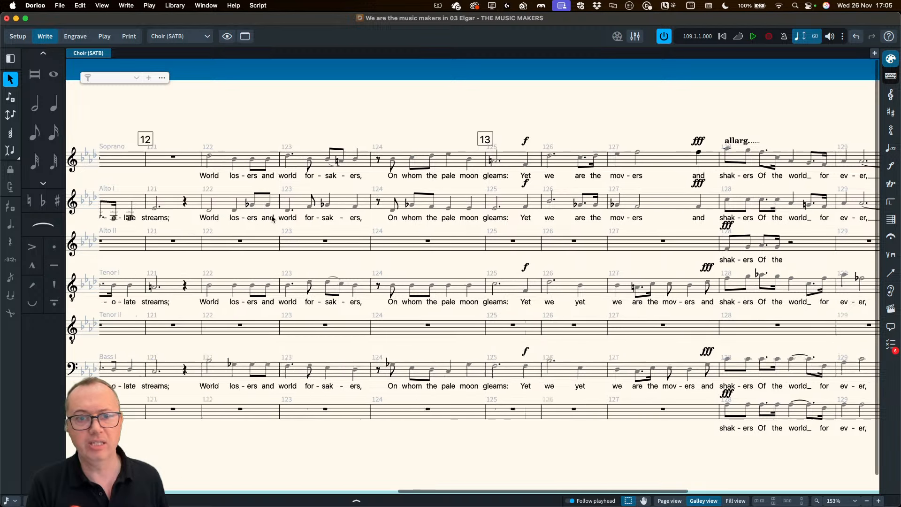
scroll(273, 218, left, 5)
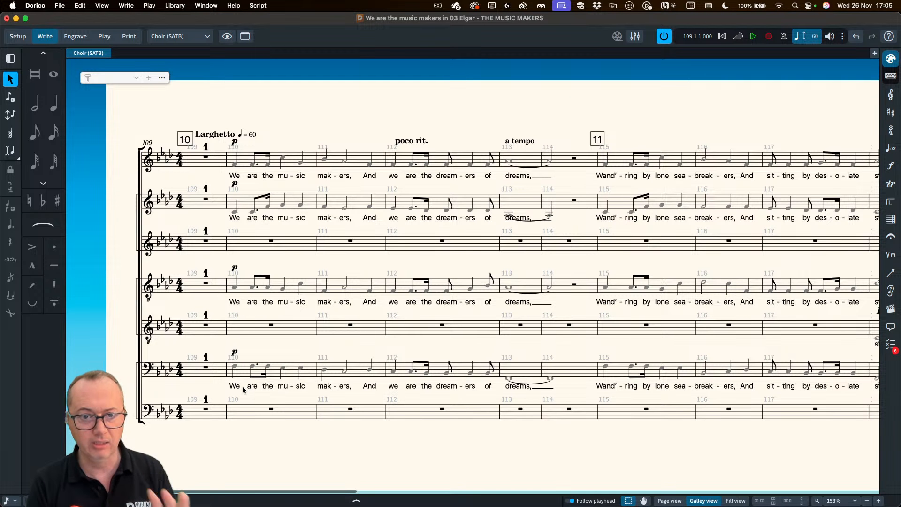
scroll(344, 380, right, 8)
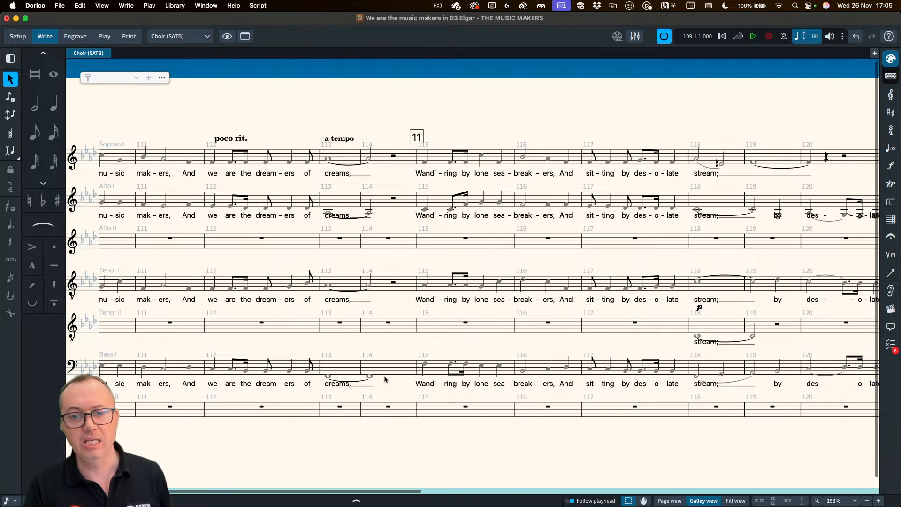
scroll(385, 376, left, 6)
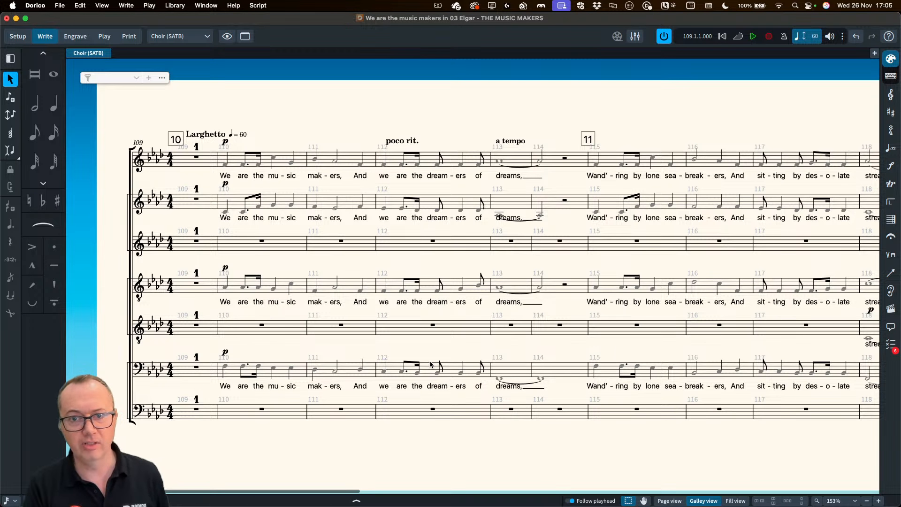
scroll(431, 363, right, 10)
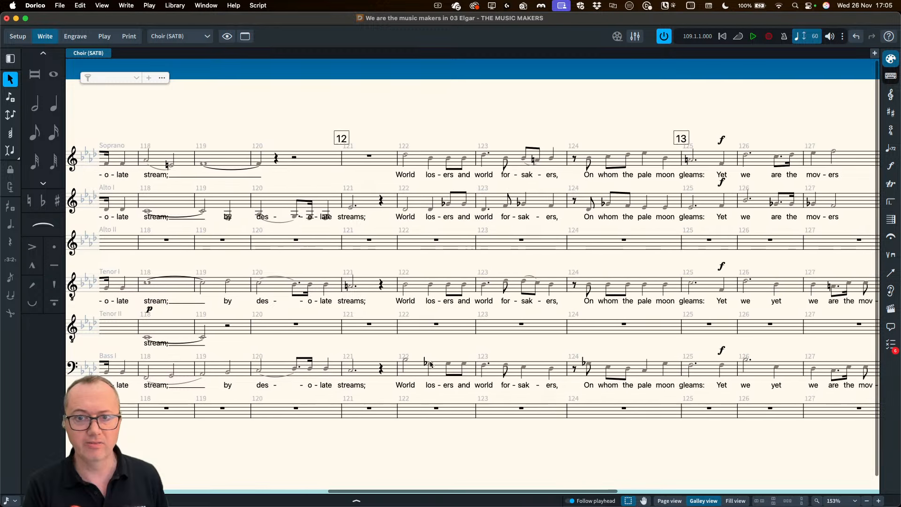
scroll(431, 364, left, 10)
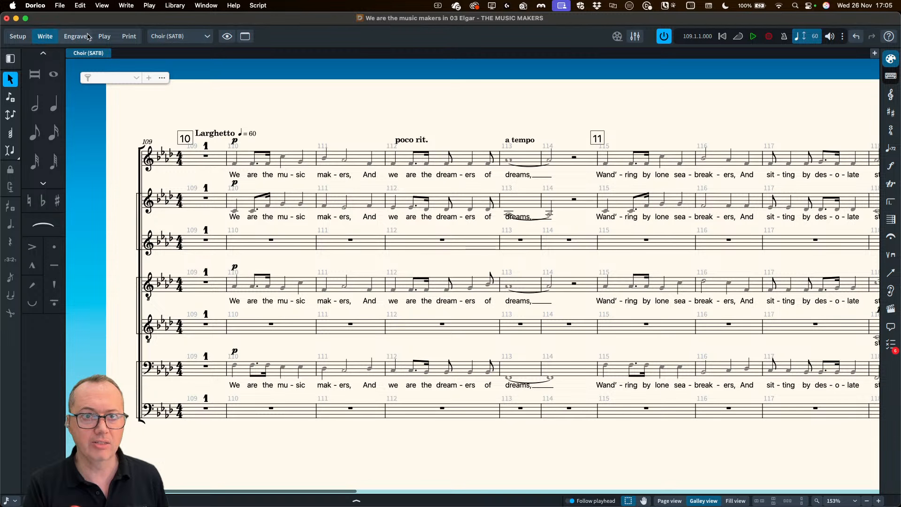
Step: Return to the Full score layout and inspect the condensed choir staves around rehearsal mark 12
click(179, 36)
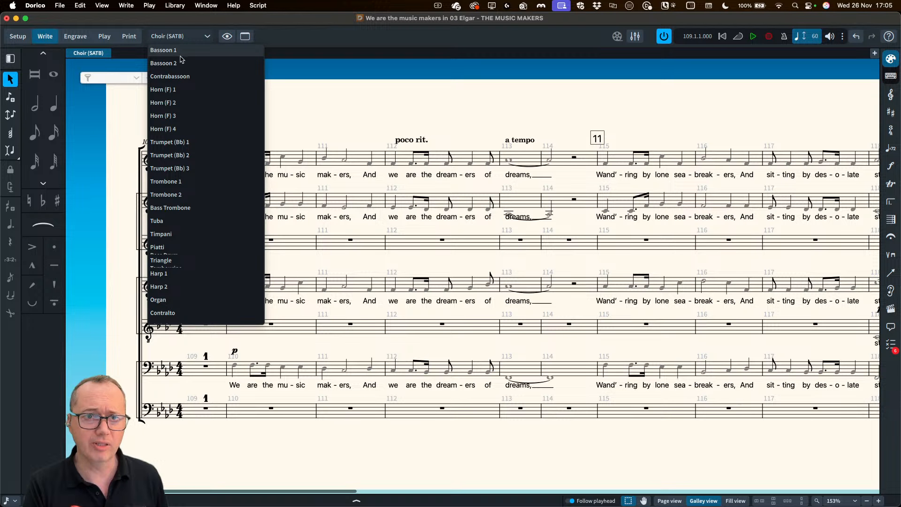
scroll(180, 60, up, 5)
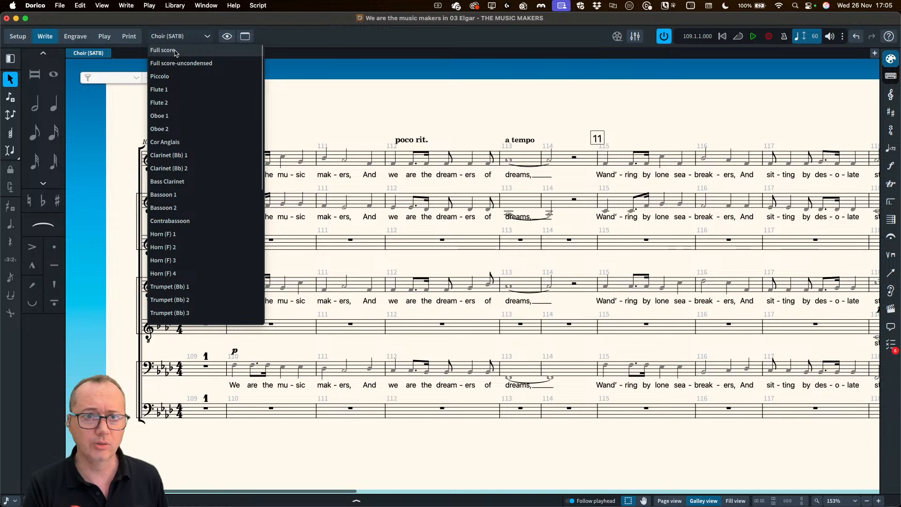
click(196, 53)
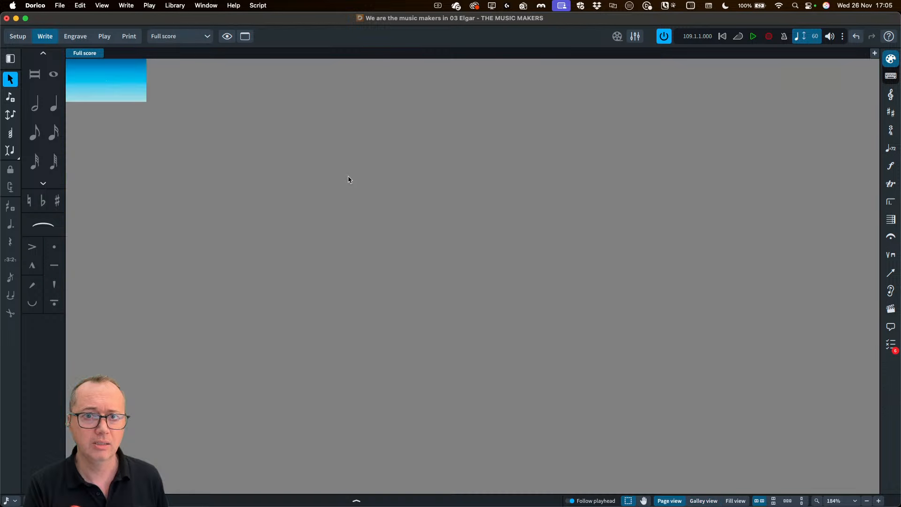
scroll(368, 236, up, 5)
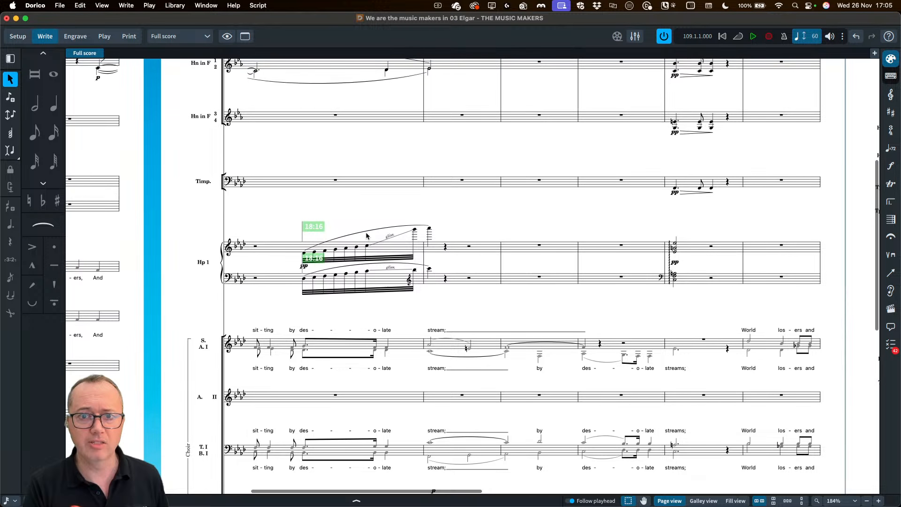
scroll(367, 236, down, 10)
scroll(368, 236, right, 8)
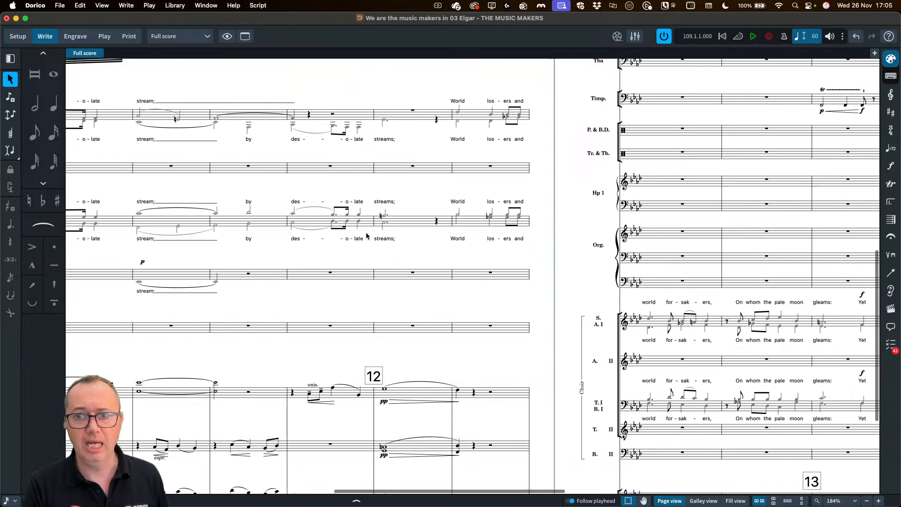
scroll(366, 232, right, 3)
Step: Open the Synthesizer V Studio 2 plugin from Play mode and examine its choir tracks, doubling and vocal mode settings
click(104, 37)
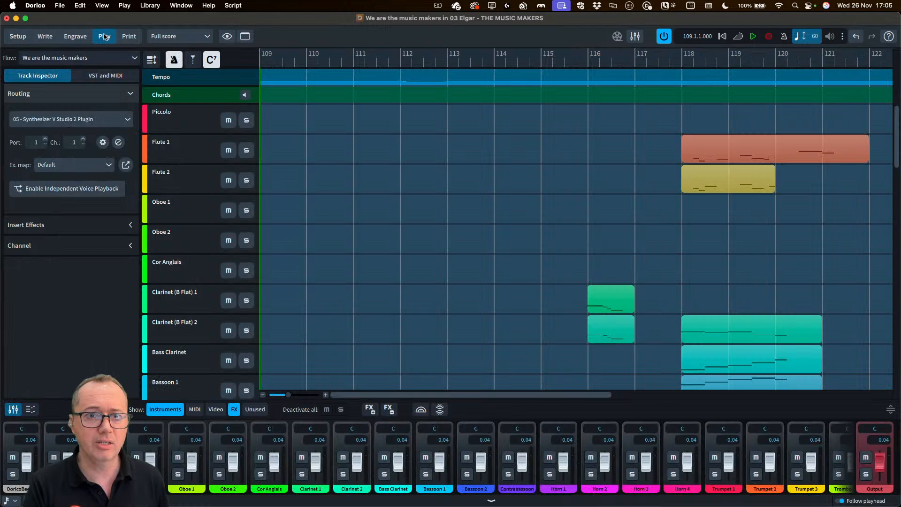
click(118, 142)
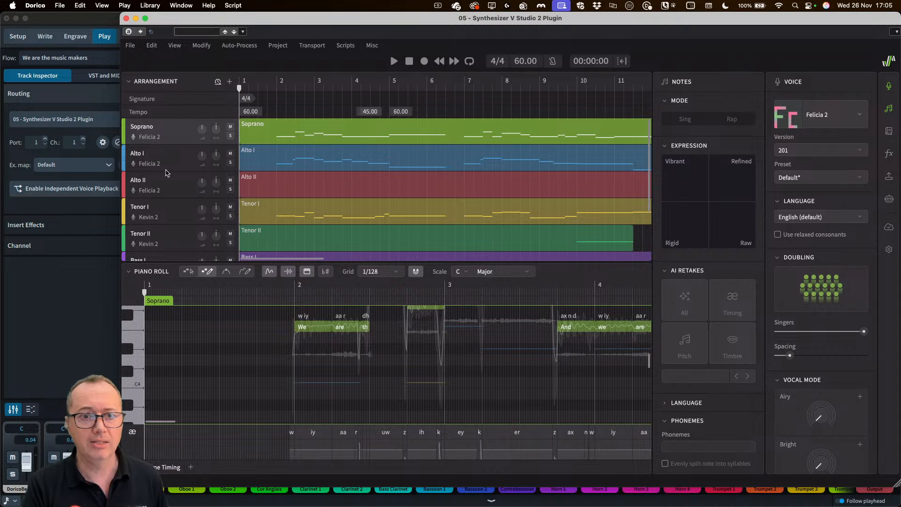
scroll(165, 192, down, 3)
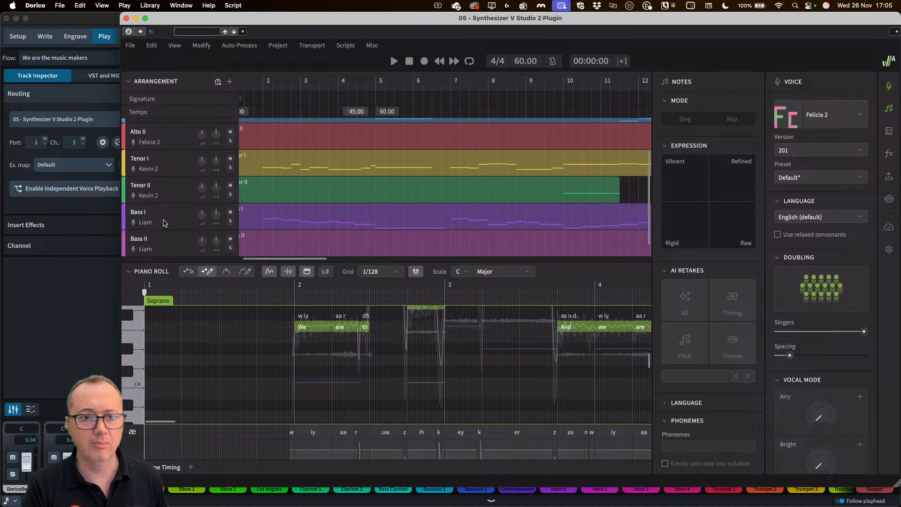
scroll(167, 218, up, 4)
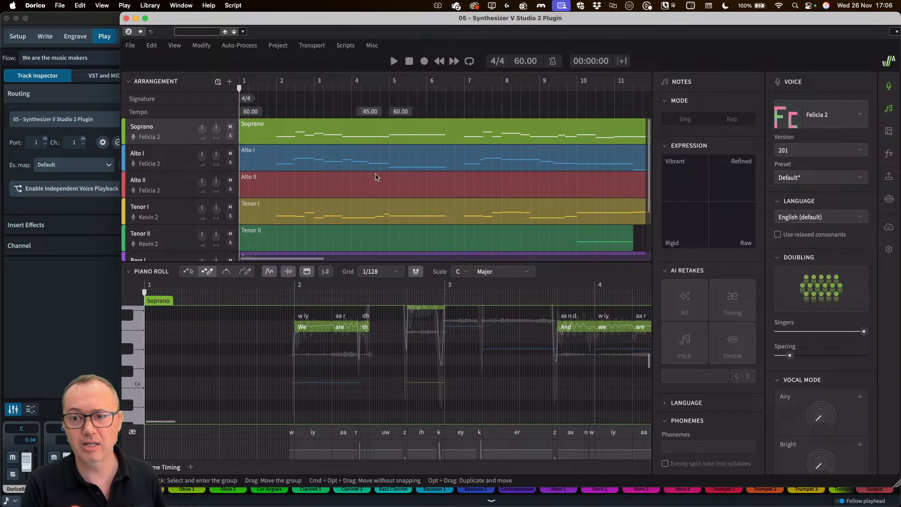
scroll(809, 411, down, 5)
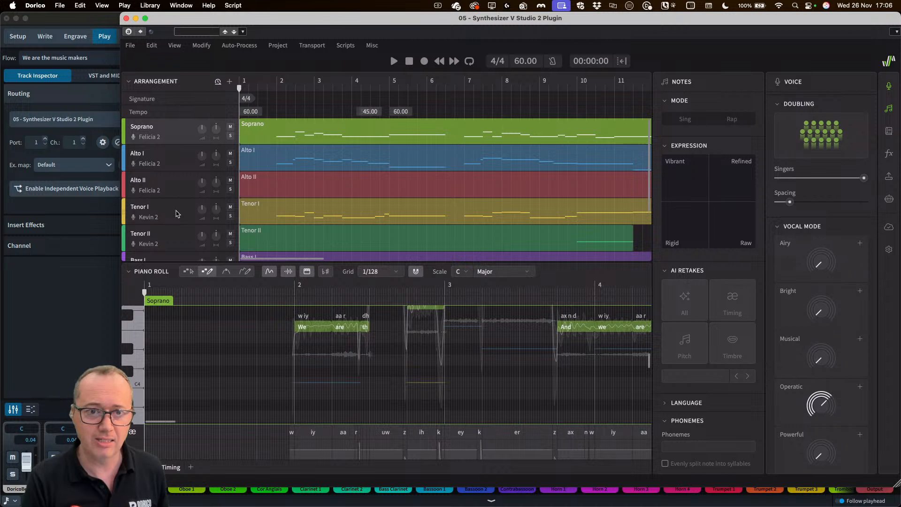
scroll(169, 212, down, 3)
Step: Return to the full score in Write mode and locate the choir passage at rehearsal mark 13
click(84, 288)
click(45, 36)
scroll(553, 247, down, 3)
scroll(553, 246, right, 2)
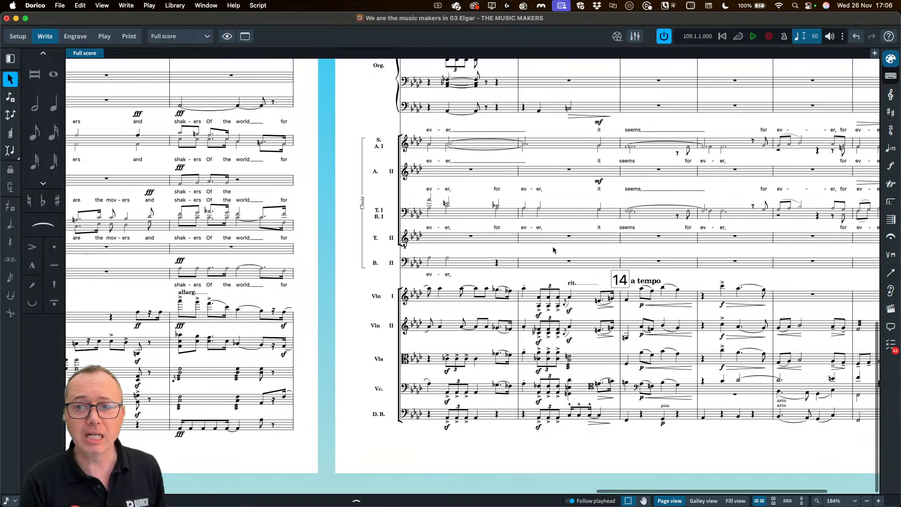
scroll(553, 247, left, 5)
scroll(553, 246, left, 5)
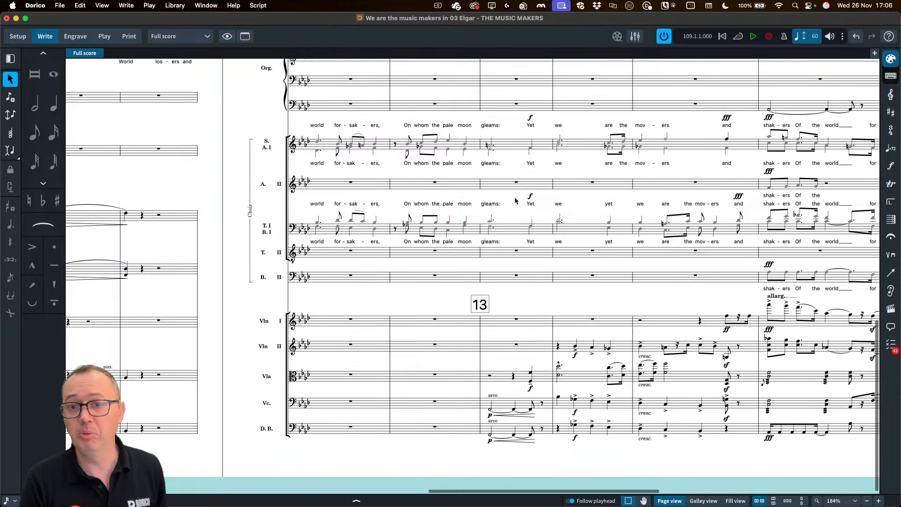
Step: Play the full score from bar 126 to the fermata at the end of the passage, following the choir staves, and stop playback
click(553, 190)
scroll(553, 190, up, 10)
scroll(553, 190, right, 2)
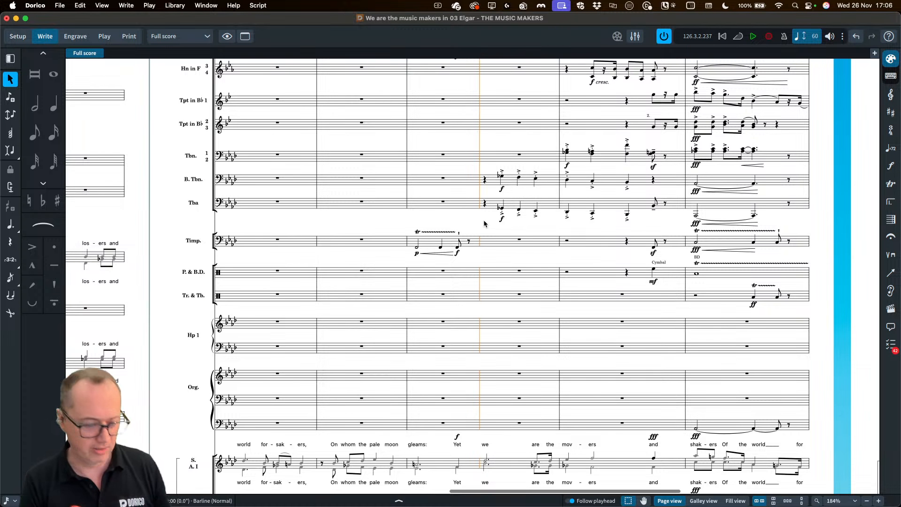
key(space)
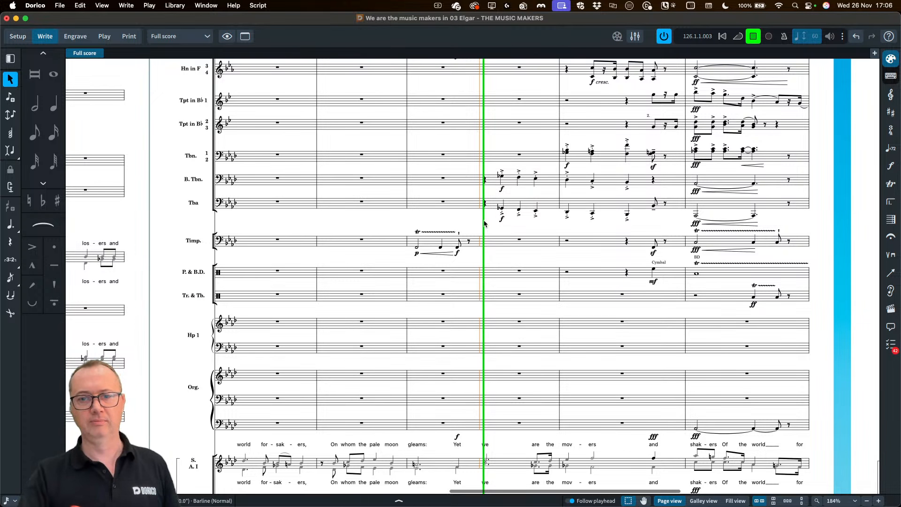
scroll(485, 224, down, 8)
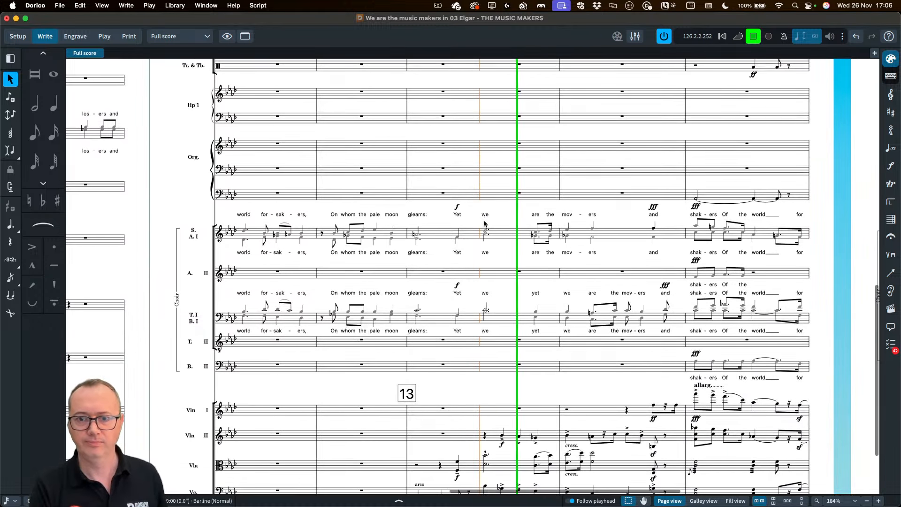
scroll(508, 315, up, 5)
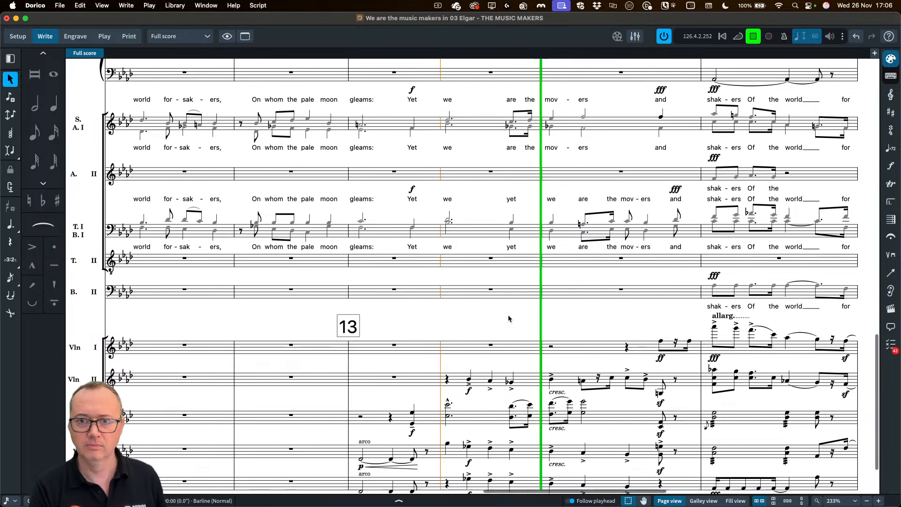
scroll(508, 314, down, 5)
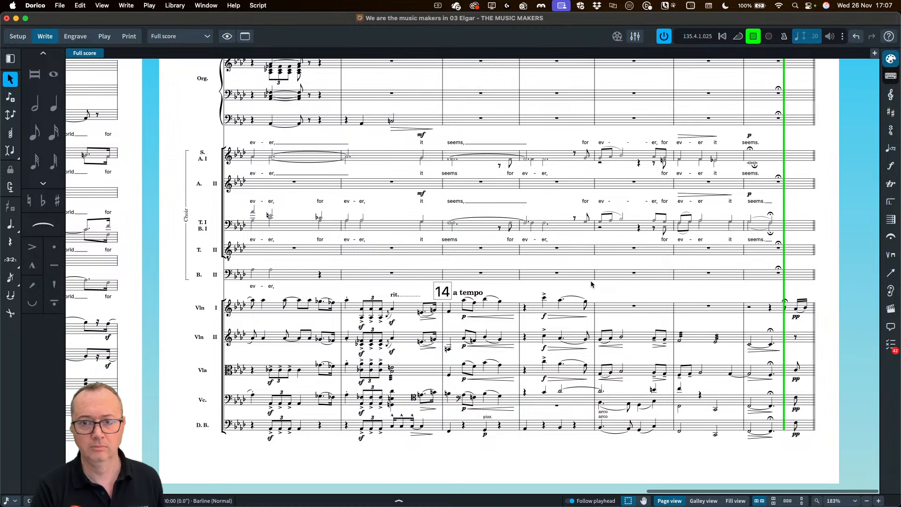
key(space)
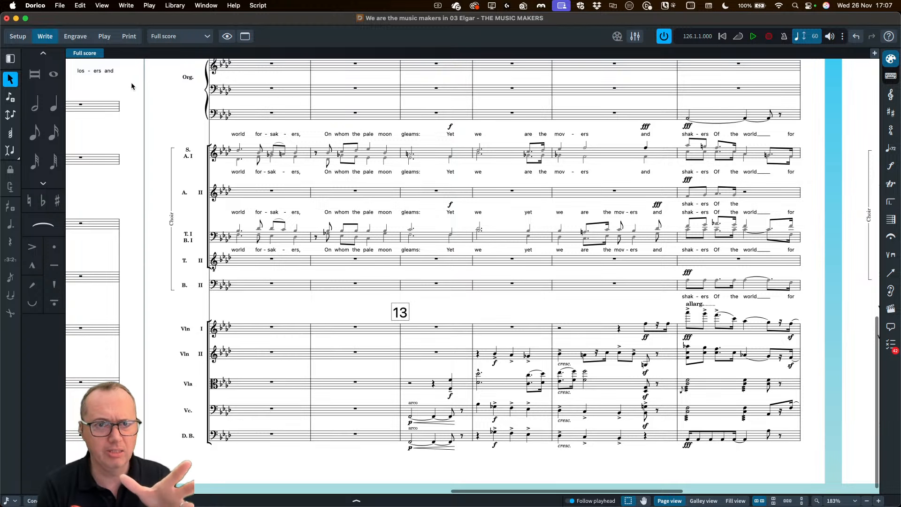
Step: Reopen the Synthesizer V Studio 2 plugin in Play mode and review the choir tracks from Soprano to Bass II and the doubling settings
click(105, 37)
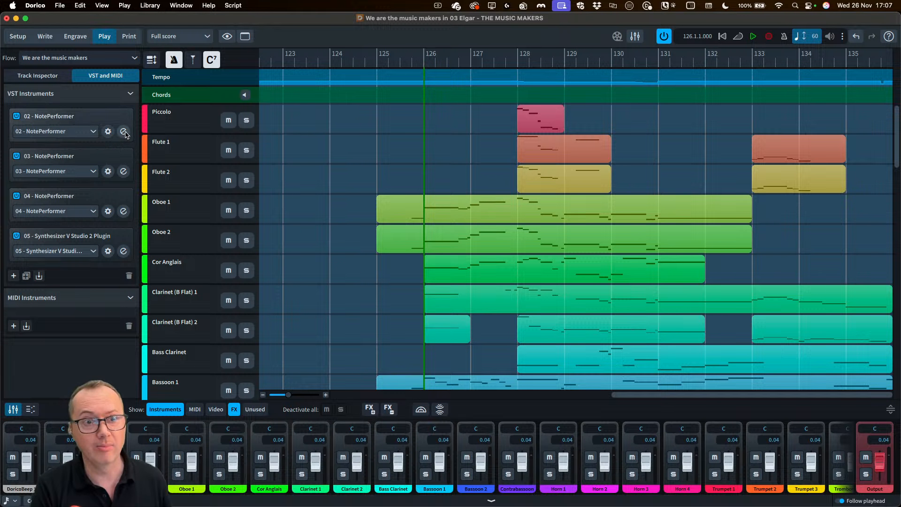
click(124, 251)
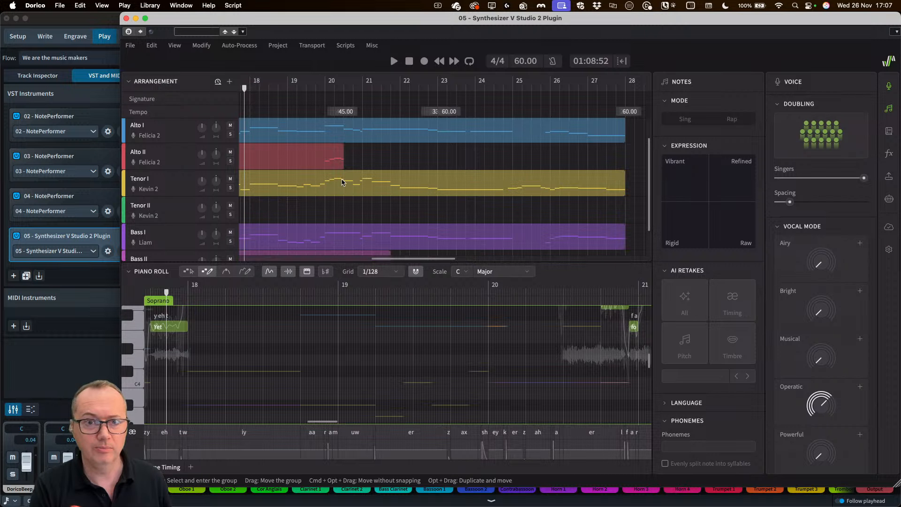
scroll(174, 140, up, 1)
scroll(169, 146, up, 2)
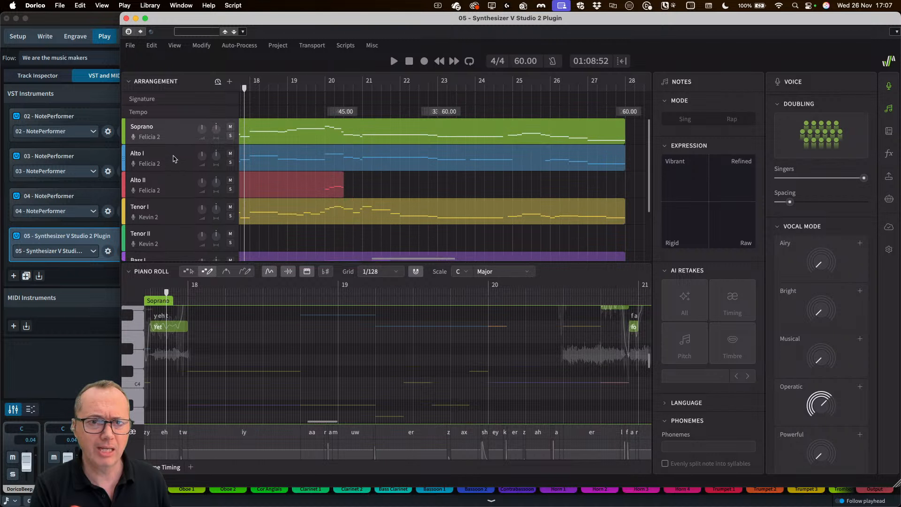
scroll(171, 165, down, 4)
scroll(170, 216, down, 2)
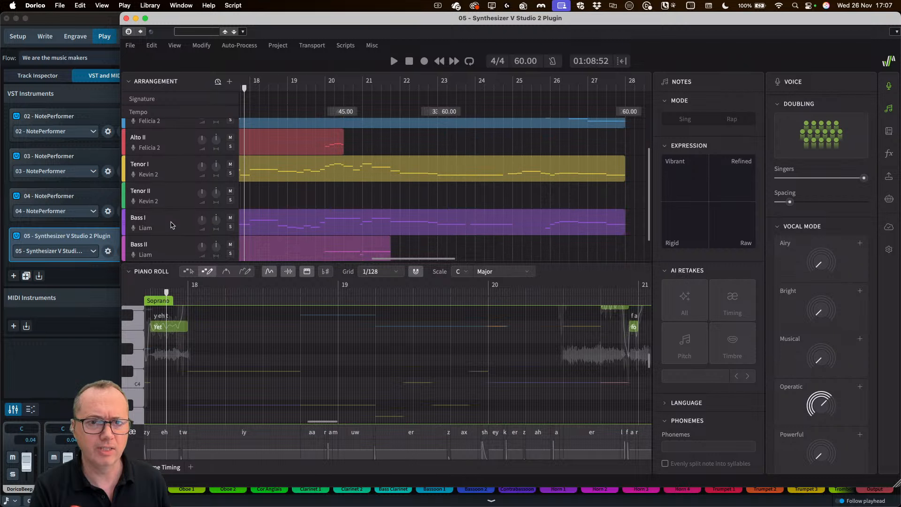
scroll(171, 227, up, 4)
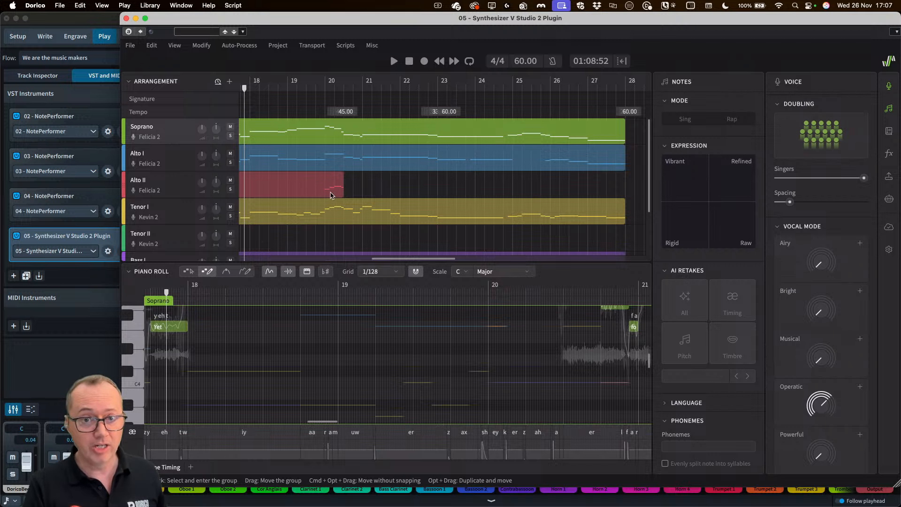
scroll(331, 192, left, 5)
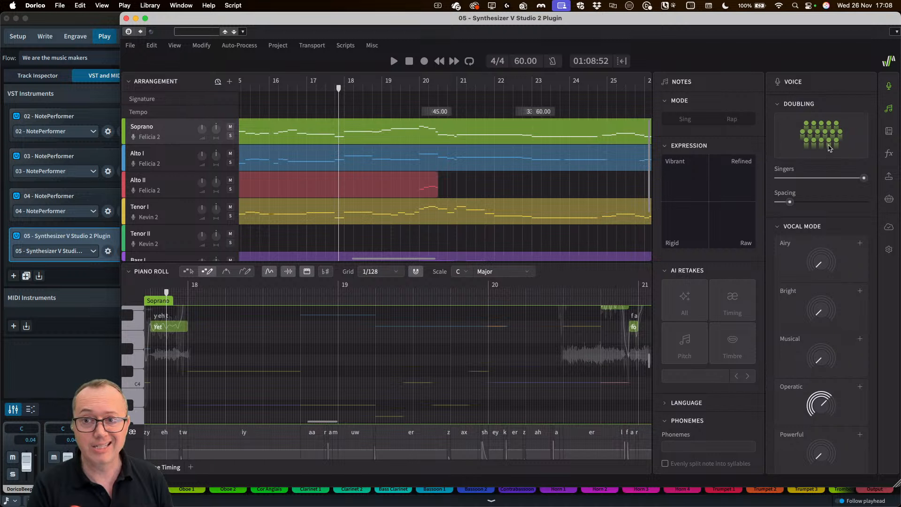
scroll(822, 154, up, 2)
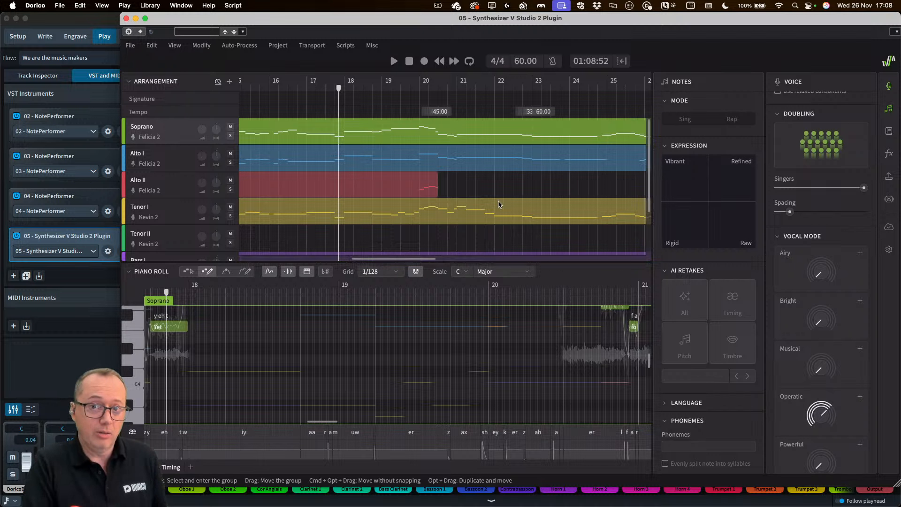
Step: Review the choir arrangement from bar 1 and examine the Soprano notes and lyrics around bars 18 to 20
scroll(459, 202, left, 5)
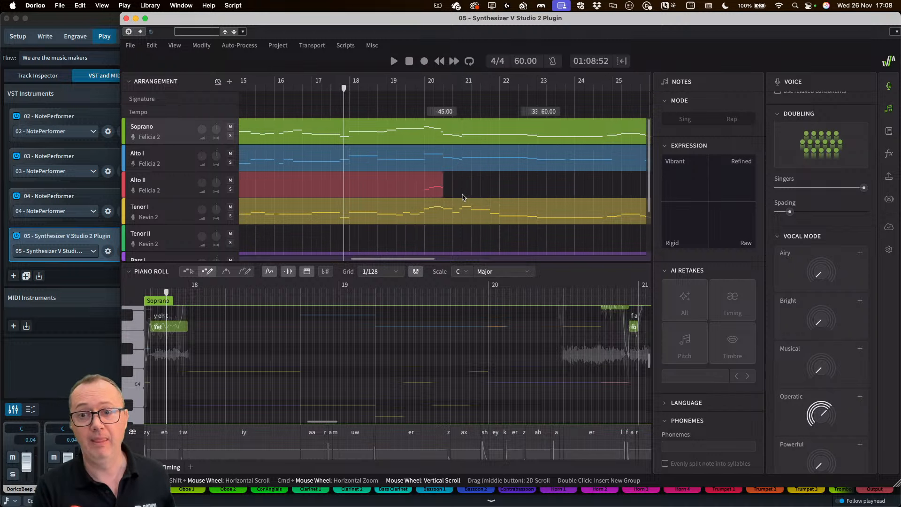
scroll(310, 190, left, 15)
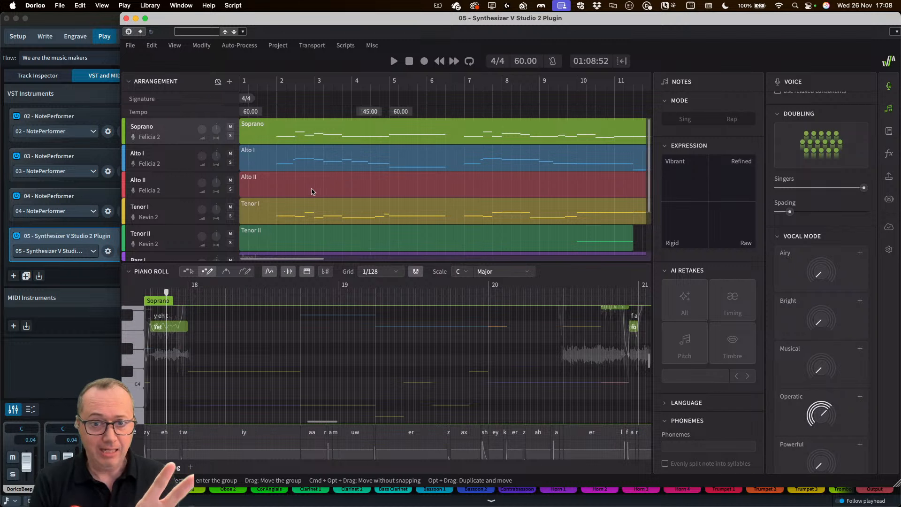
scroll(334, 374, up, 4)
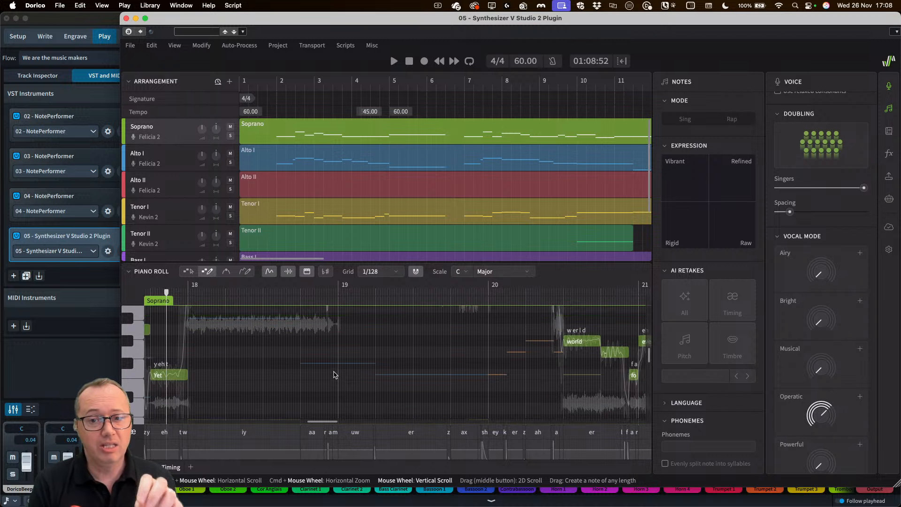
scroll(335, 374, up, 2)
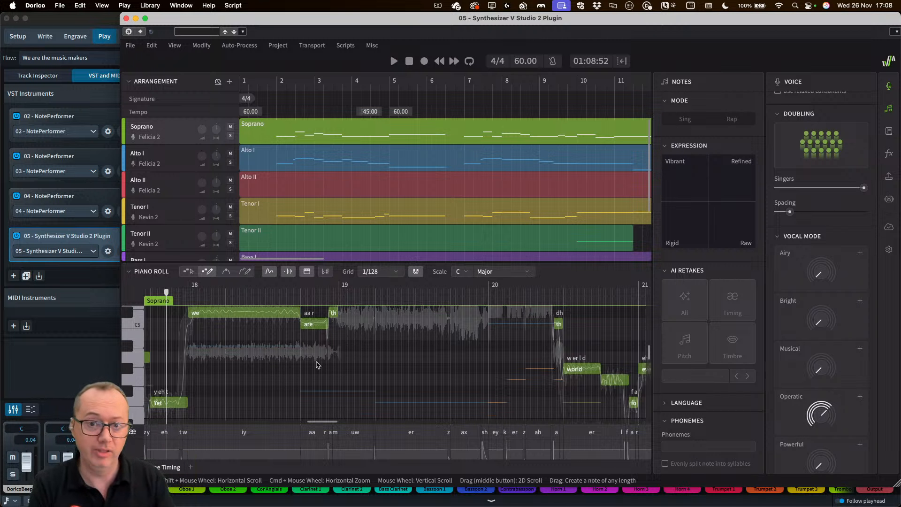
scroll(334, 373, up, 1)
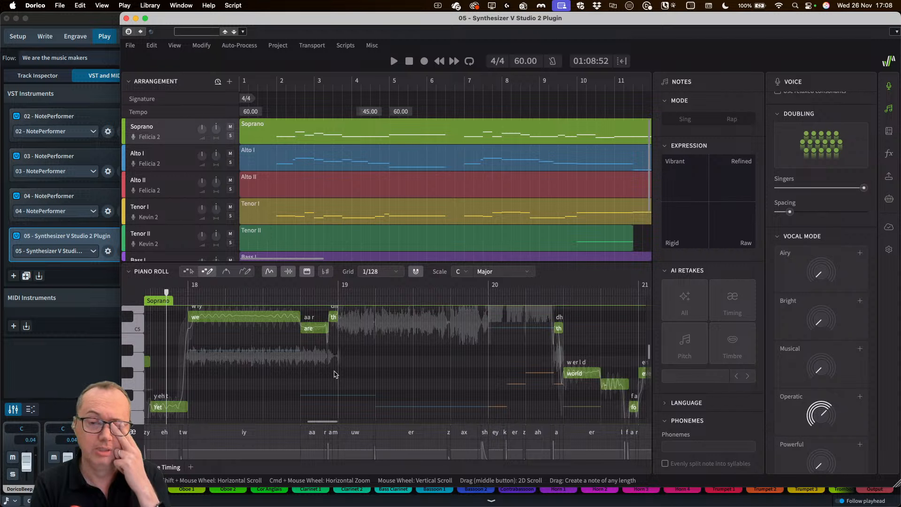
scroll(298, 386, left, 2)
scroll(298, 385, up, 2)
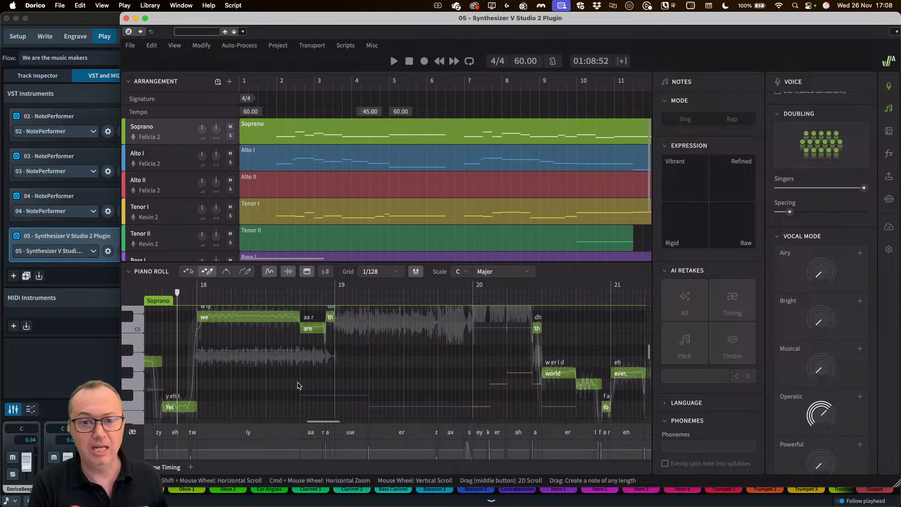
Step: Examine the Soprano line's lyrics, phonemes and pitch curves back to bar 10 and on through bars 14 to 17
scroll(298, 386, down, 6)
scroll(299, 386, left, 5)
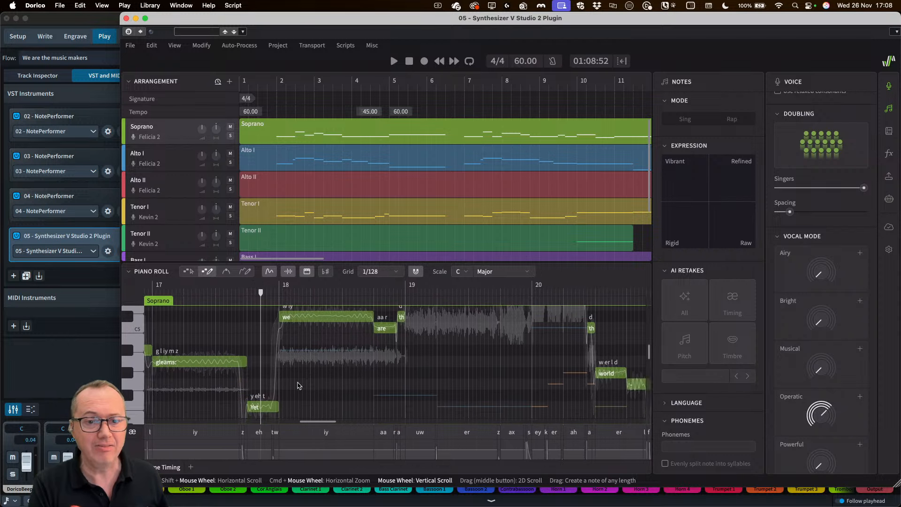
scroll(298, 384, left, 4)
scroll(298, 384, down, 2)
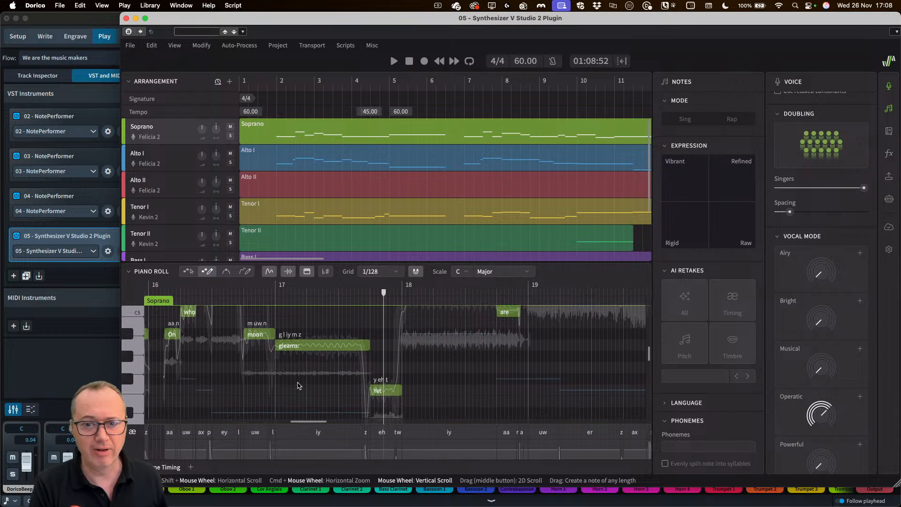
scroll(298, 386, left, 20)
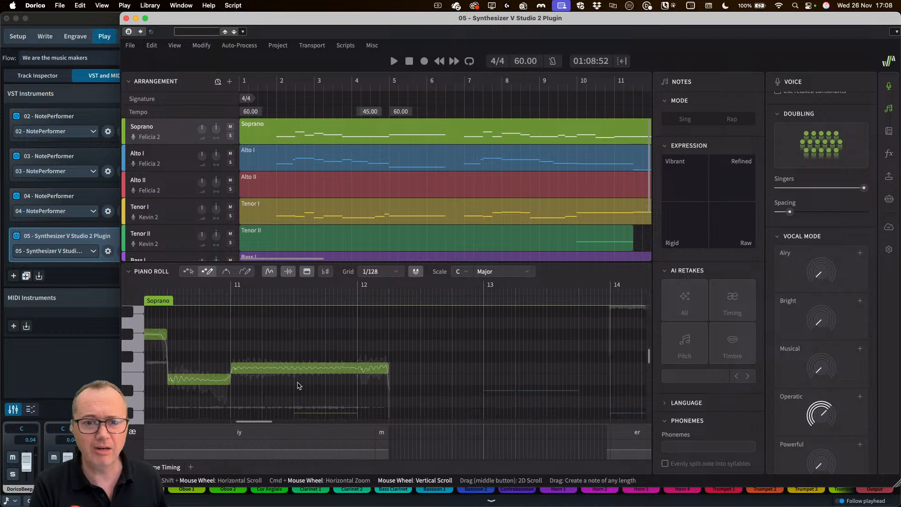
scroll(301, 387, down, 2)
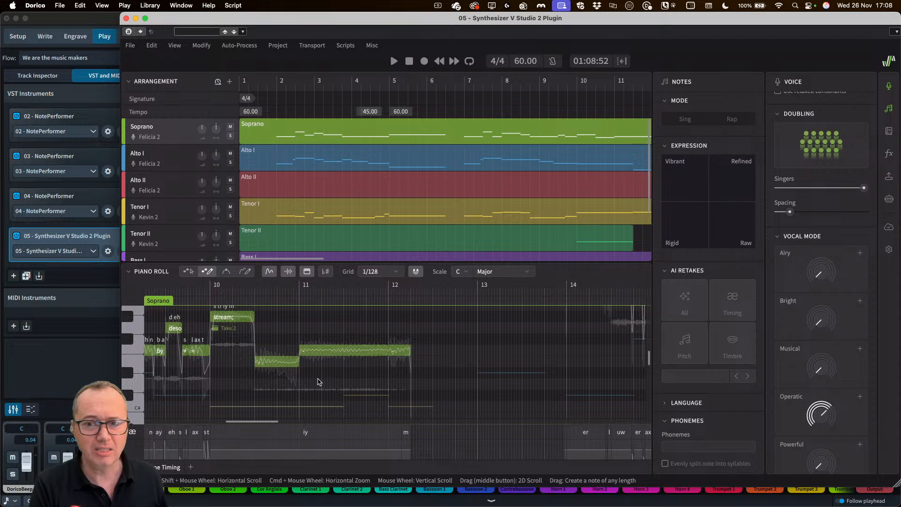
scroll(310, 384, right, 8)
scroll(310, 384, up, 4)
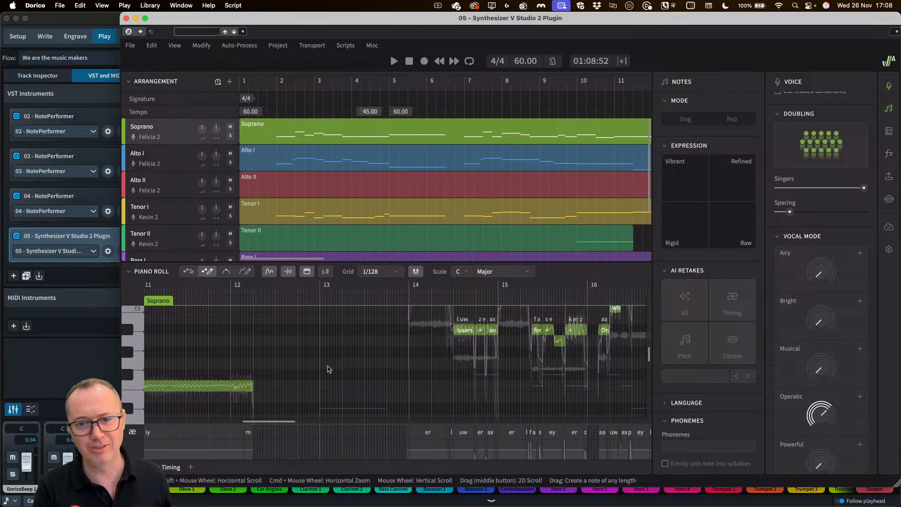
scroll(329, 369, right, 5)
scroll(329, 369, up, 2)
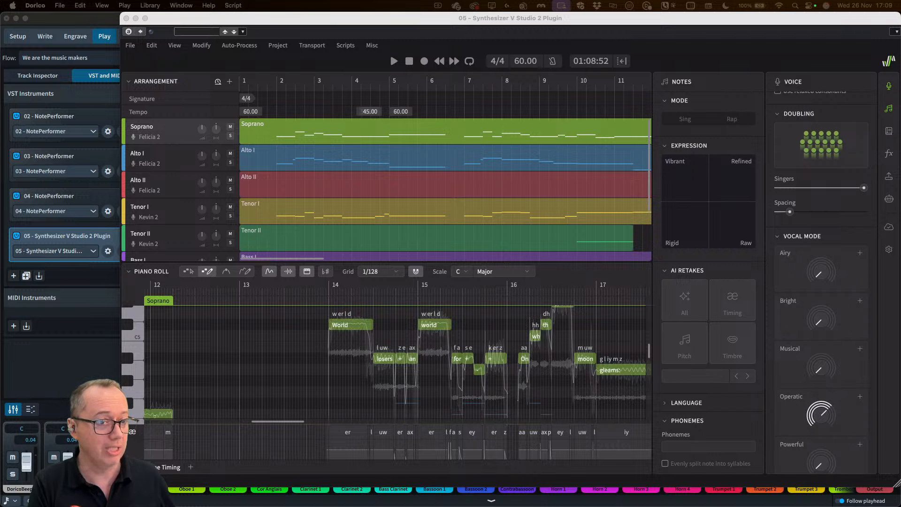
Step: Preview the Sing We the Song of Emmanuel MP3 in Finder from about 1:24, skip to its ending, and close the preview
key(space)
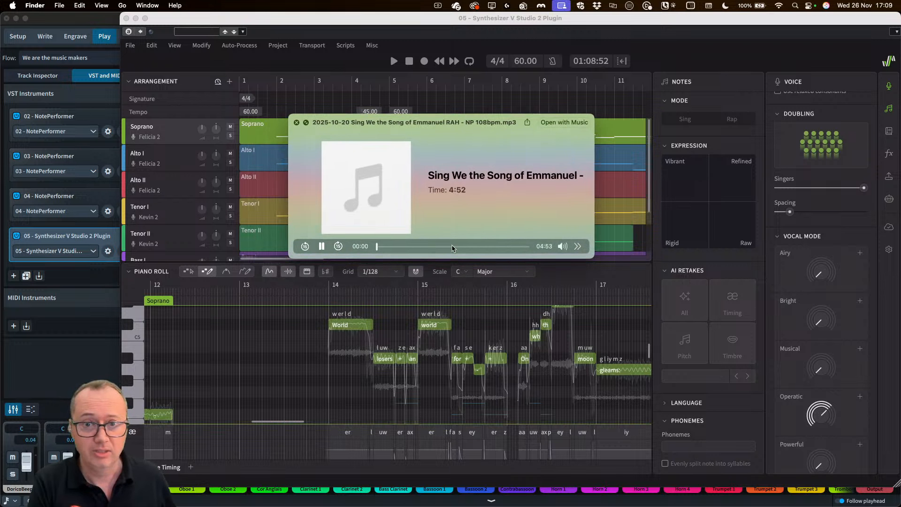
click(420, 248)
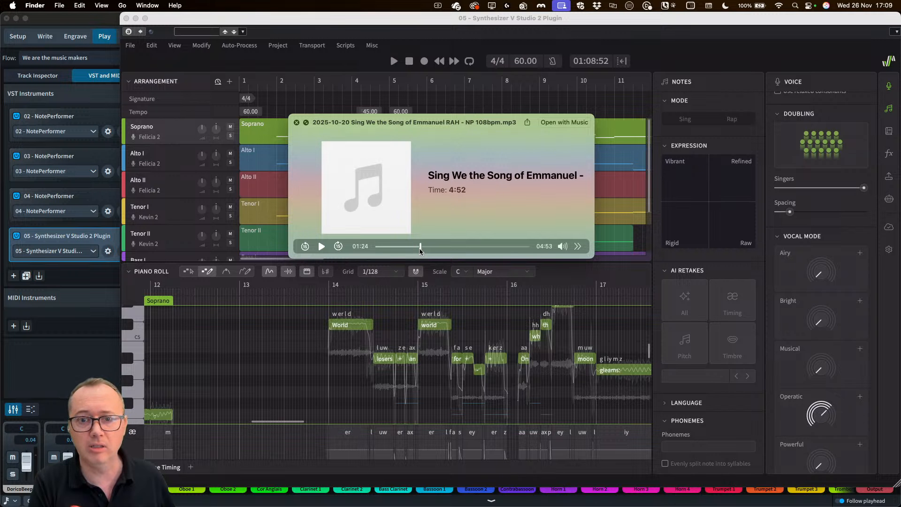
drag(419, 249, 419, 250)
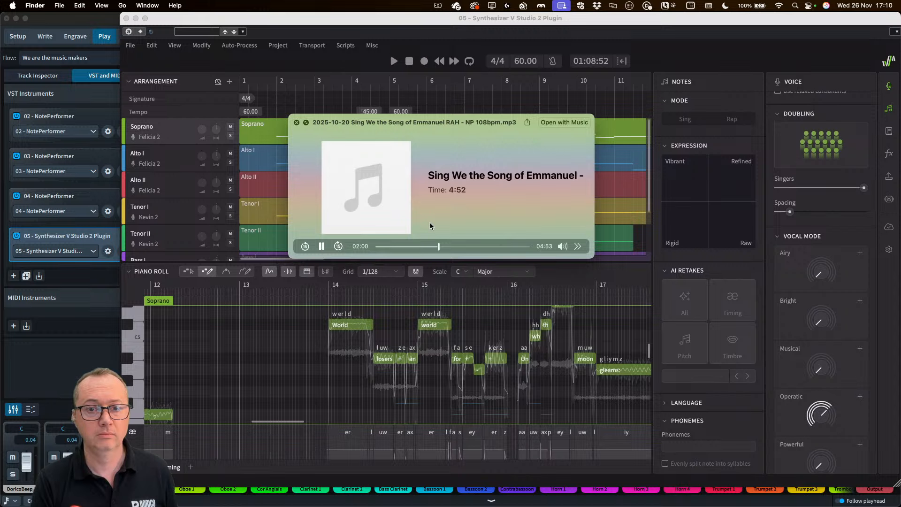
drag(440, 246, 515, 254)
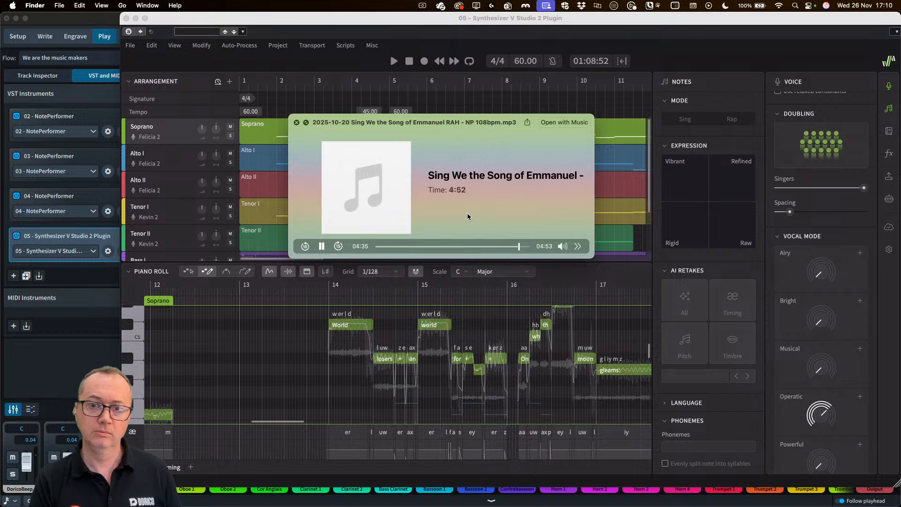
key(space)
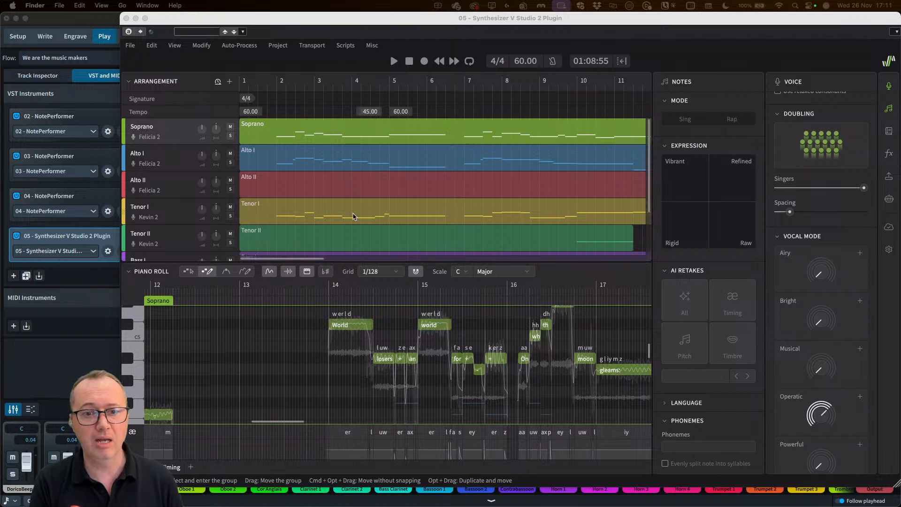
Step: Add a parameter lane for the Soprano track and set its primary parameter to Loudness
click(181, 129)
click(191, 467)
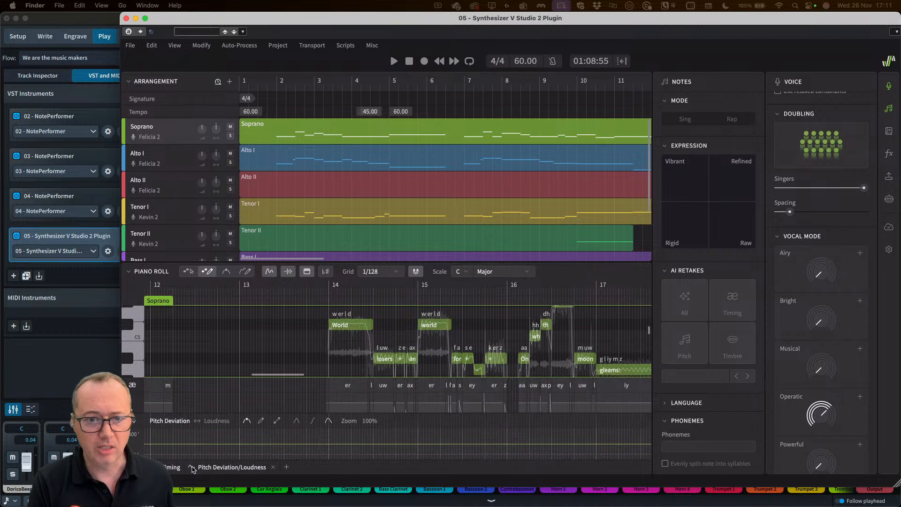
click(170, 422)
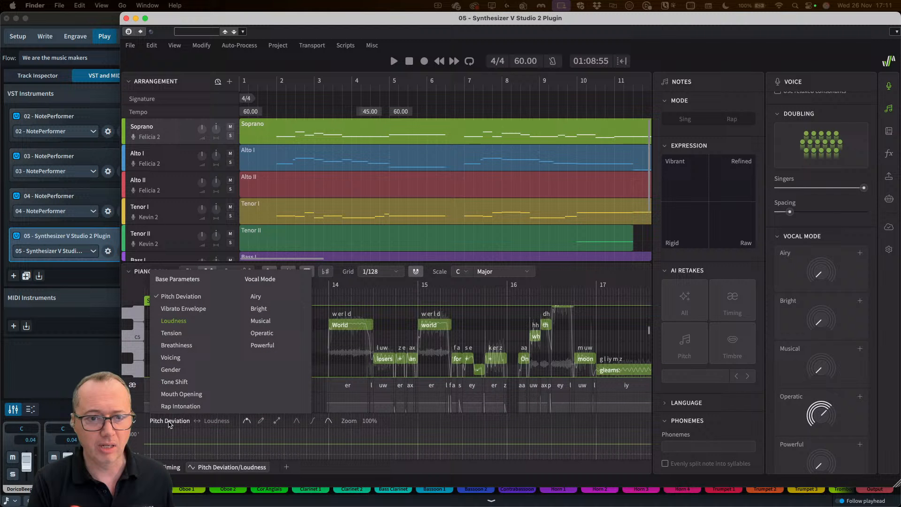
click(174, 321)
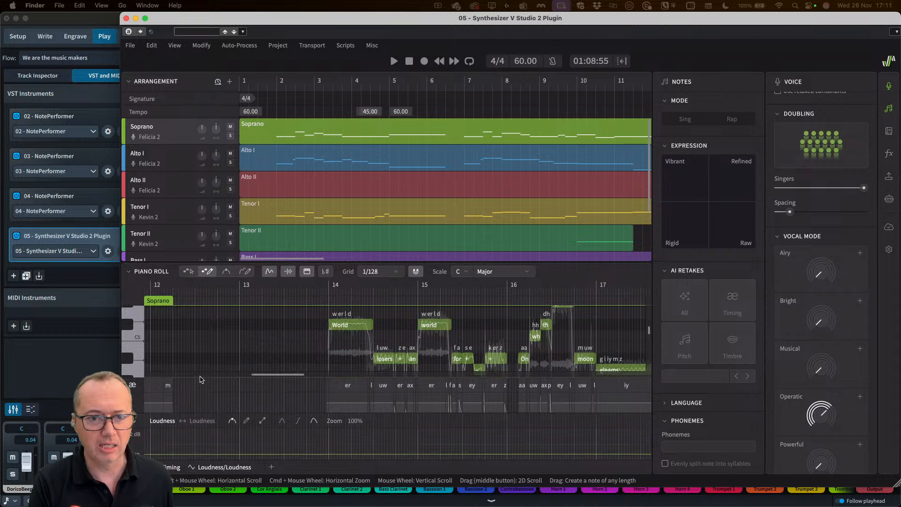
Step: Examine the Soprano loudness curve from bar 14 through the end of the passage around bar 28
scroll(329, 445, right, 2)
scroll(329, 445, right, 3)
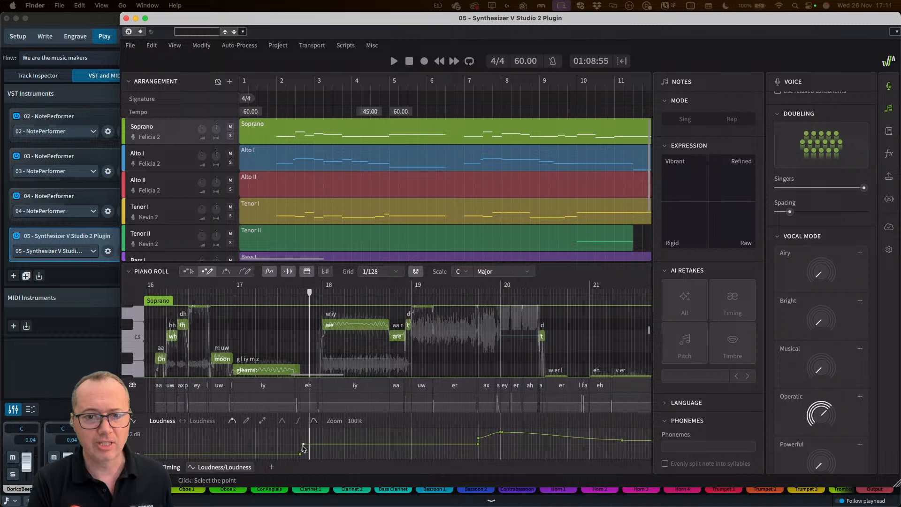
scroll(344, 444, right, 3)
scroll(329, 445, left, 3)
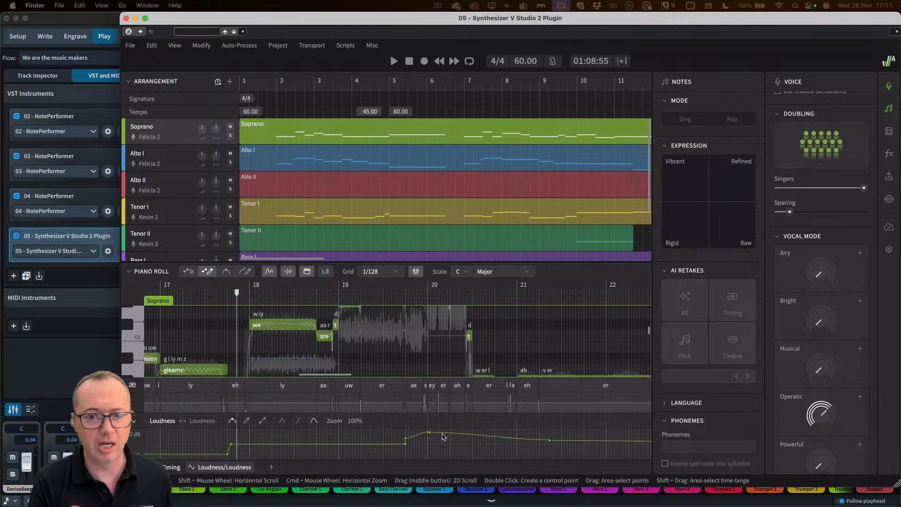
scroll(462, 442, right, 4)
scroll(472, 442, right, 6)
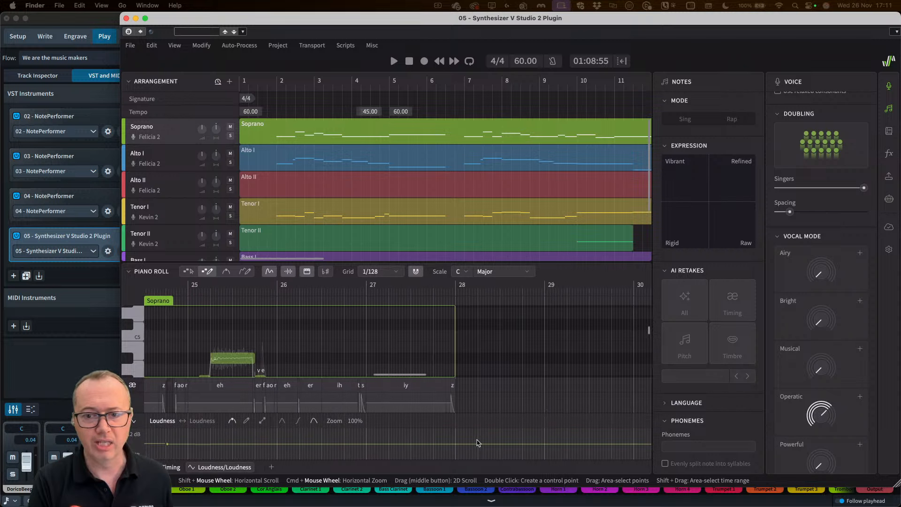
scroll(477, 443, left, 18)
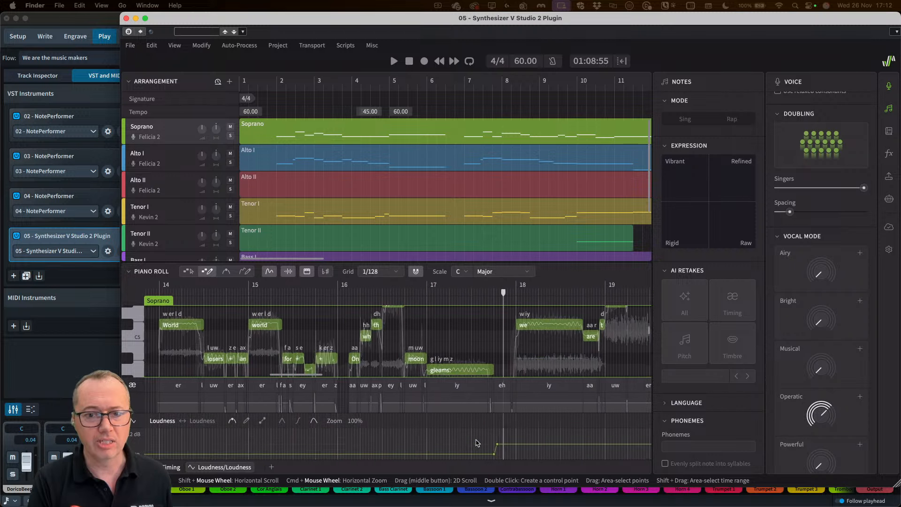
scroll(477, 443, left, 5)
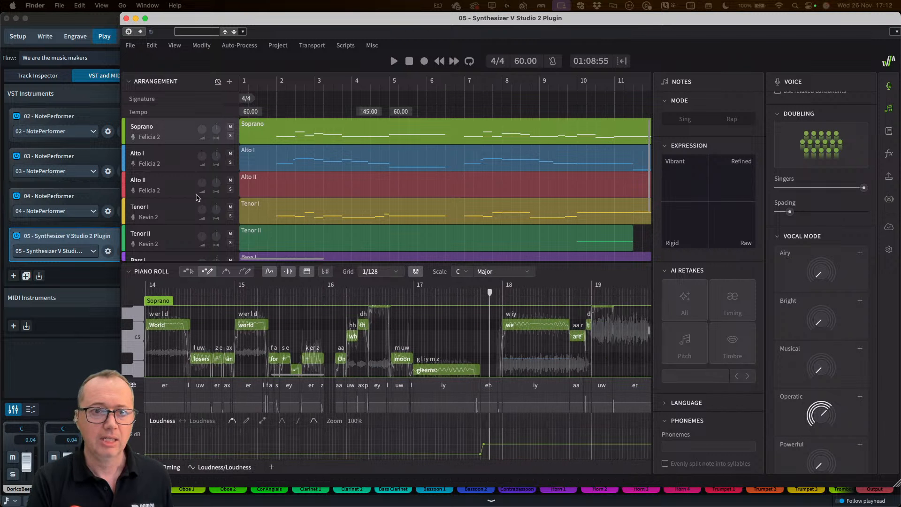
Step: Select the Alto I track and examine its loudness curve between bars 17 and 25
click(177, 156)
scroll(373, 446, right, 5)
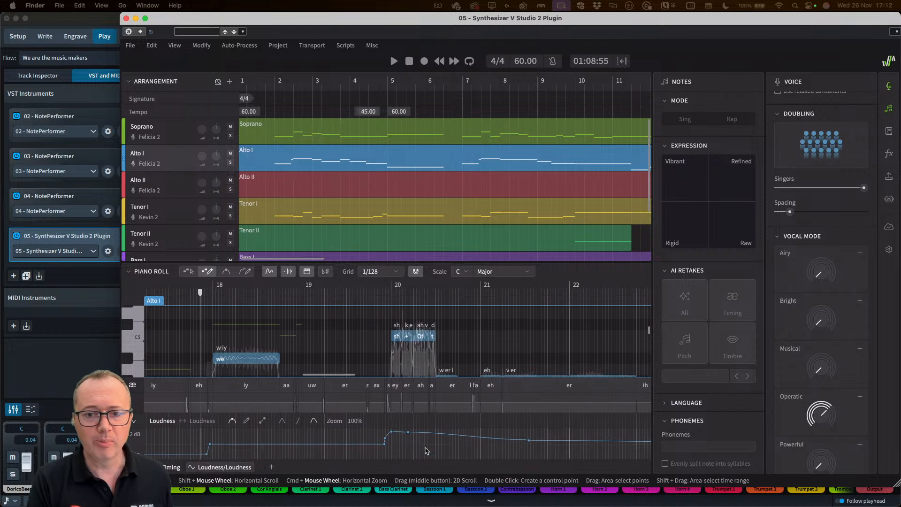
scroll(373, 446, right, 3)
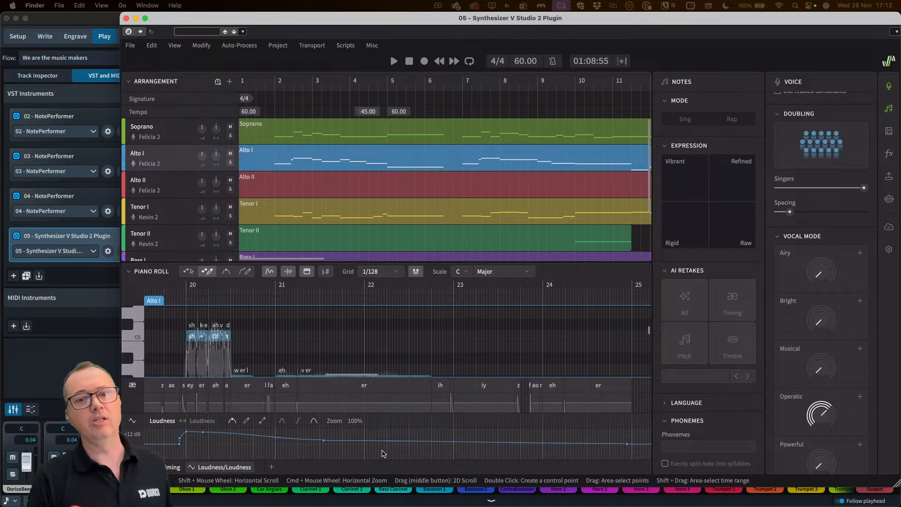
scroll(383, 453, left, 5)
scroll(382, 454, left, 2)
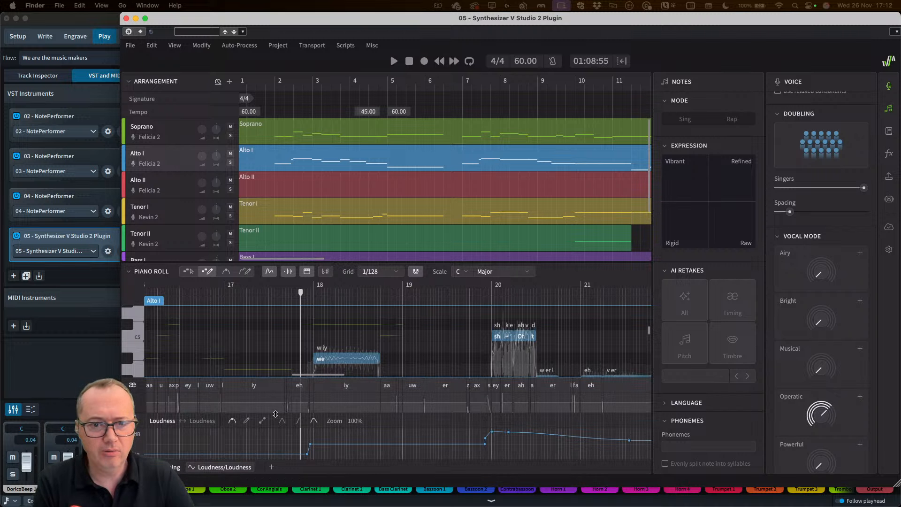
Step: Switch the Alto I parameter lane to Vibrato Envelope, inspect it, and remove the lane
click(229, 469)
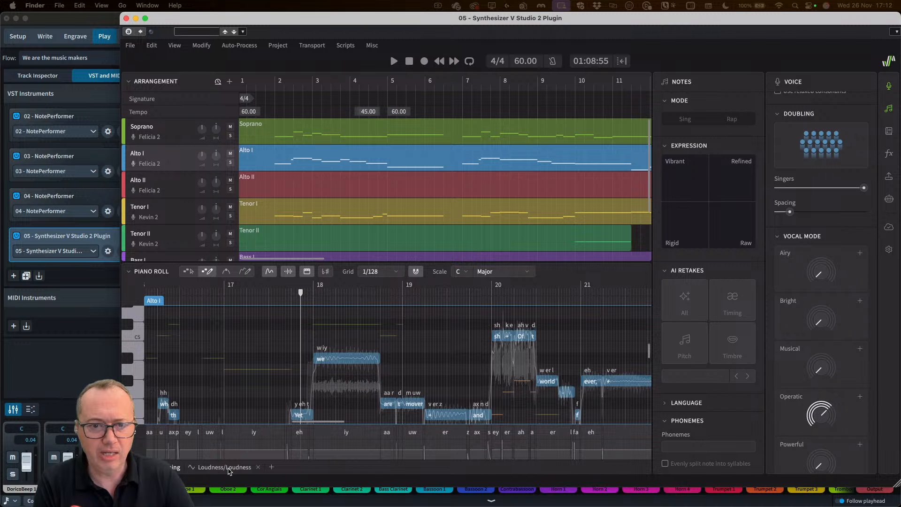
click(229, 469)
click(163, 421)
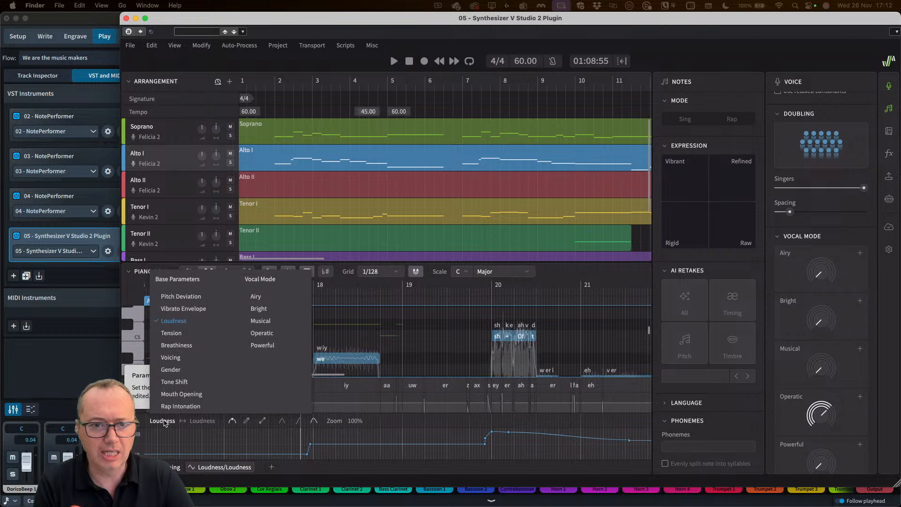
click(183, 309)
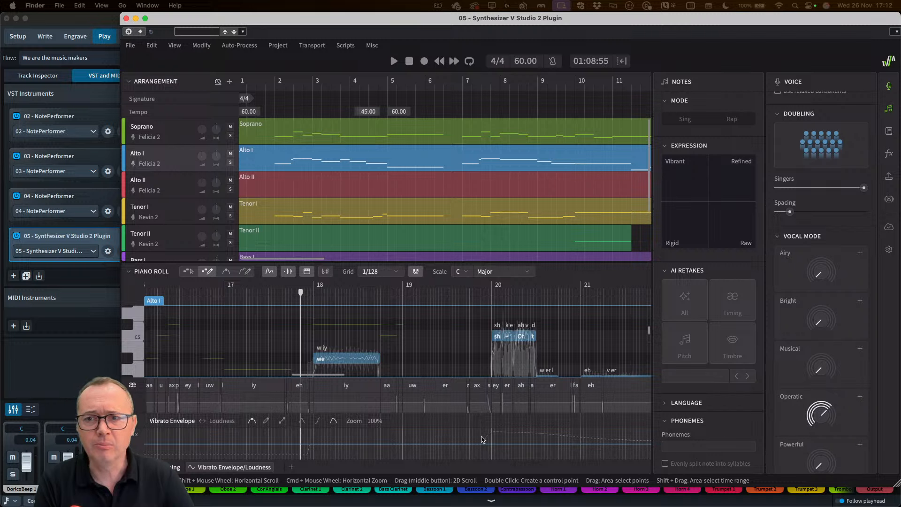
scroll(386, 337, down, 2)
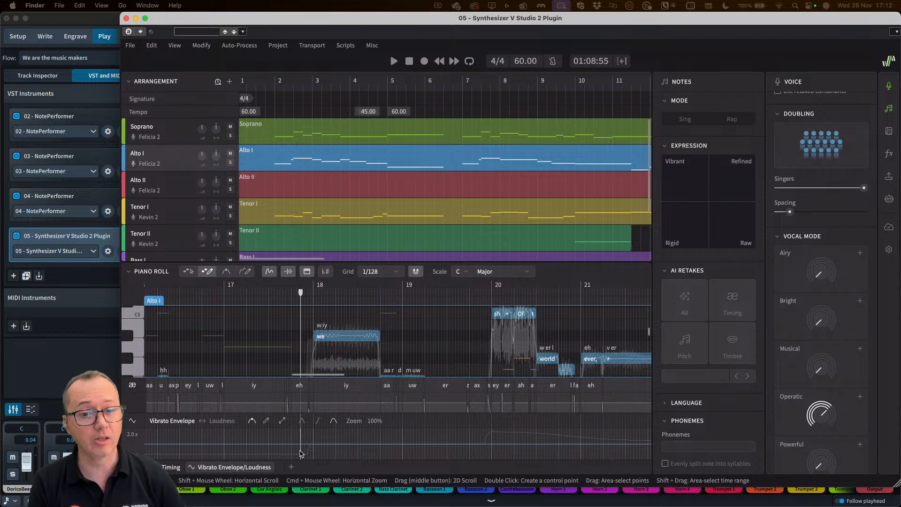
click(277, 467)
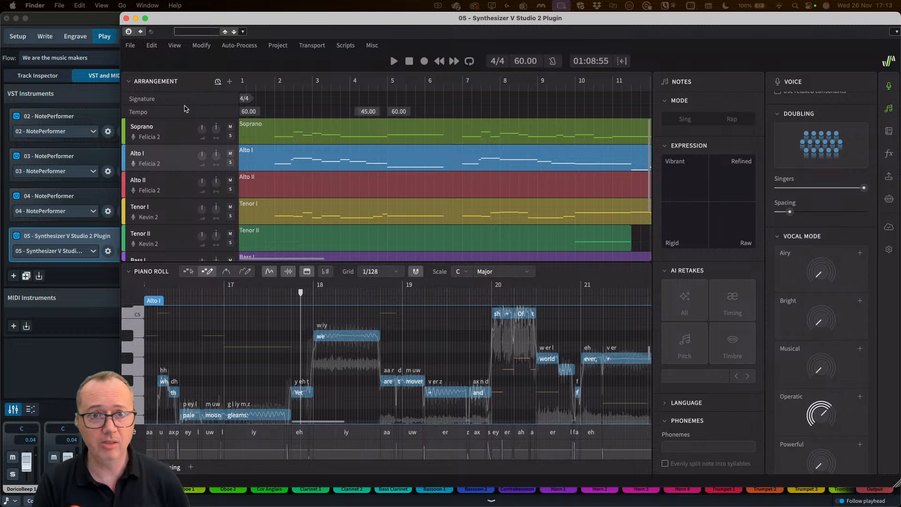
Step: Select the Soprano track and review its duplicate, delete and colour options, then dismiss them
click(177, 133)
right_click(178, 133)
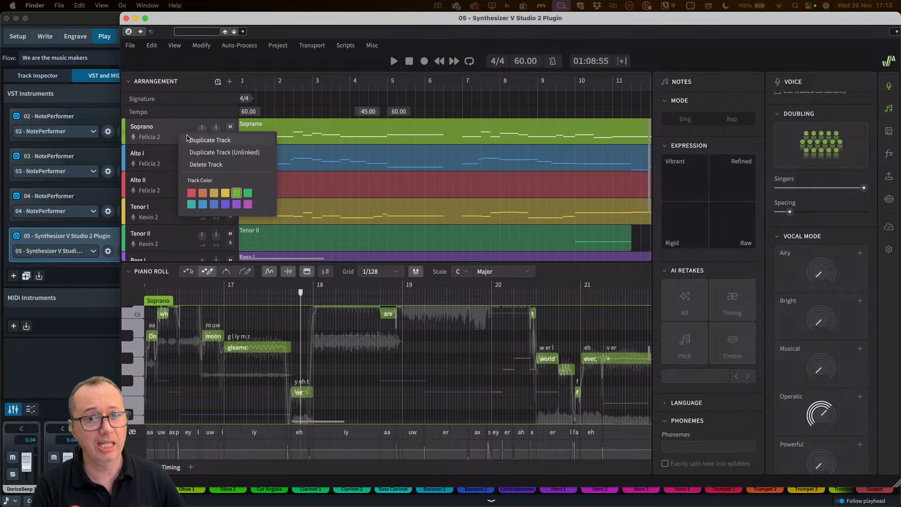
click(174, 128)
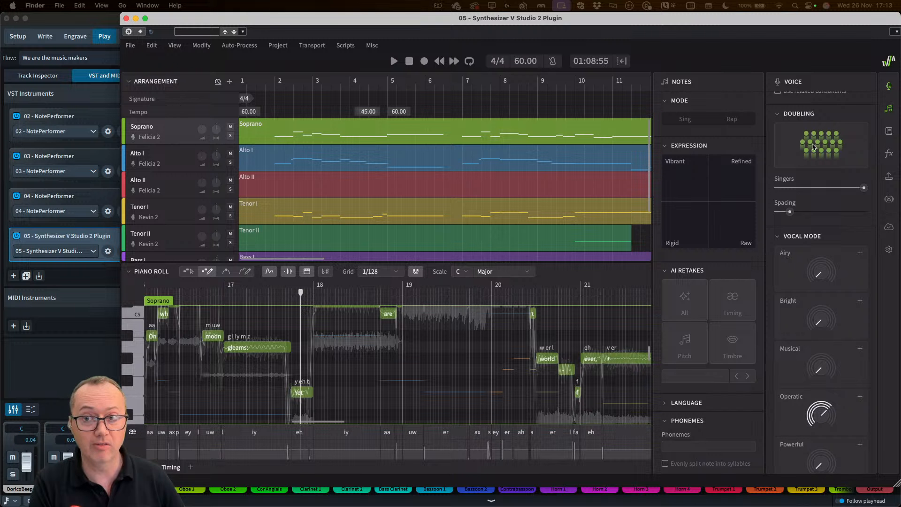
Step: Examine the Soprano notes, lyrics and phonemes in the piano roll from bar 21 back to bar 13
scroll(821, 155, up, 1)
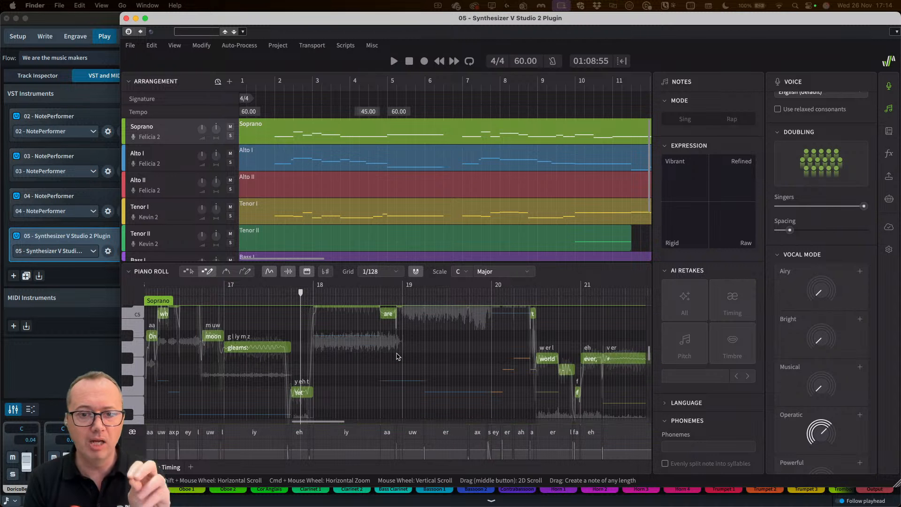
scroll(379, 351, up, 3)
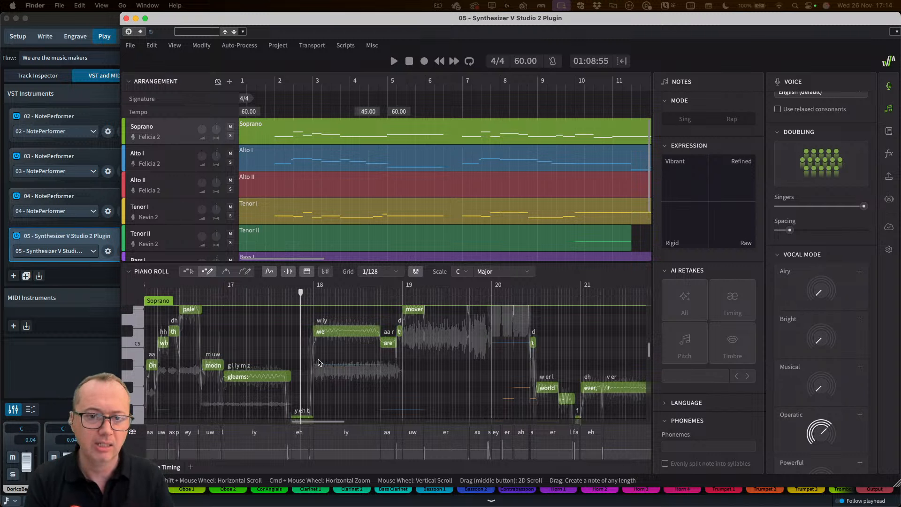
scroll(270, 353, left, 5)
scroll(271, 353, up, 1)
scroll(271, 353, left, 10)
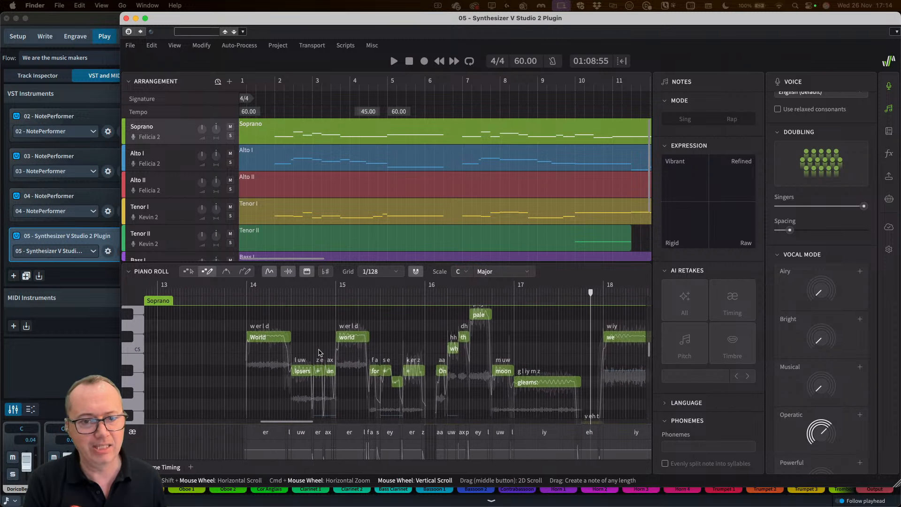
scroll(301, 350, down, 1)
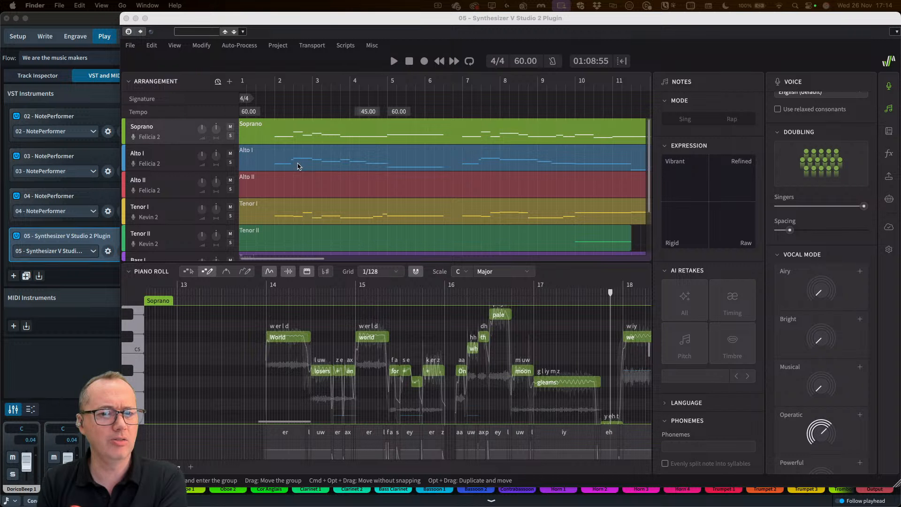
scroll(235, 361, down, 2)
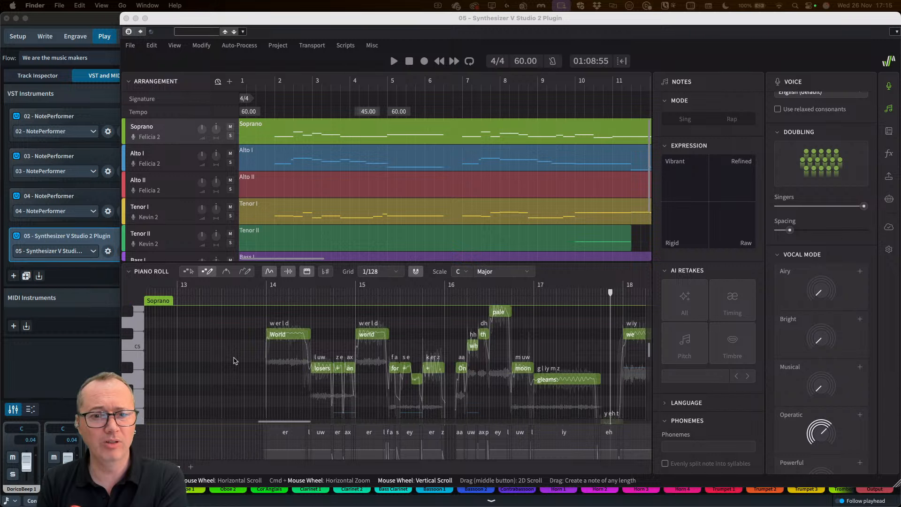
scroll(235, 361, up, 1)
scroll(235, 360, up, 1)
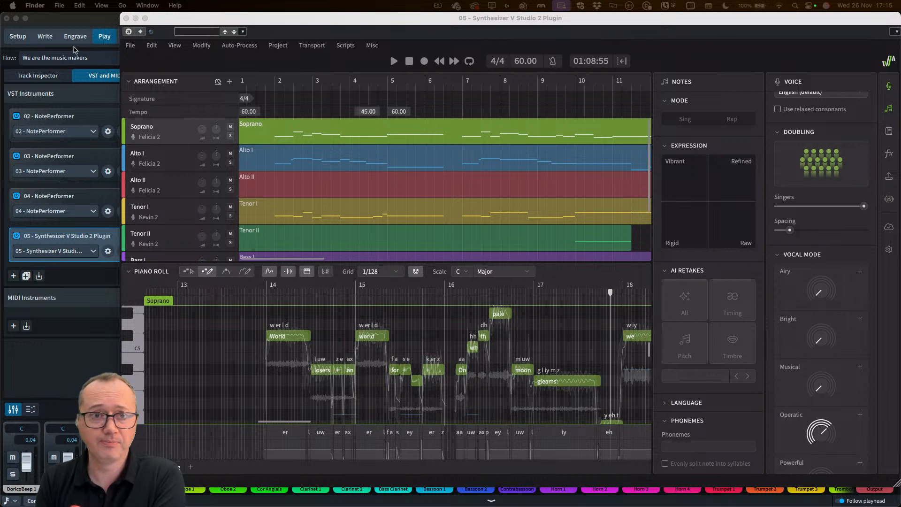
Step: Return to the Dorico project window, switch it to Write mode, and review the full score around rehearsal mark 13
click(68, 19)
click(45, 36)
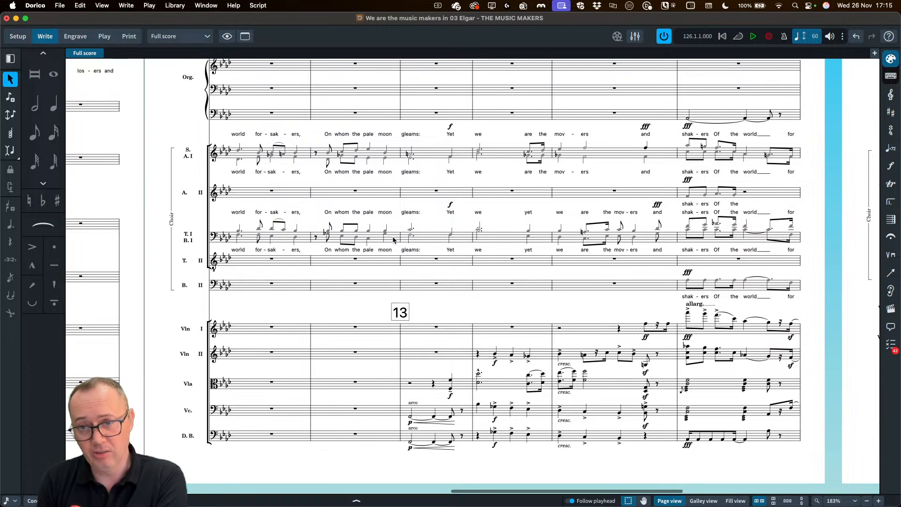
scroll(393, 237, up, 3)
scroll(393, 240, up, 10)
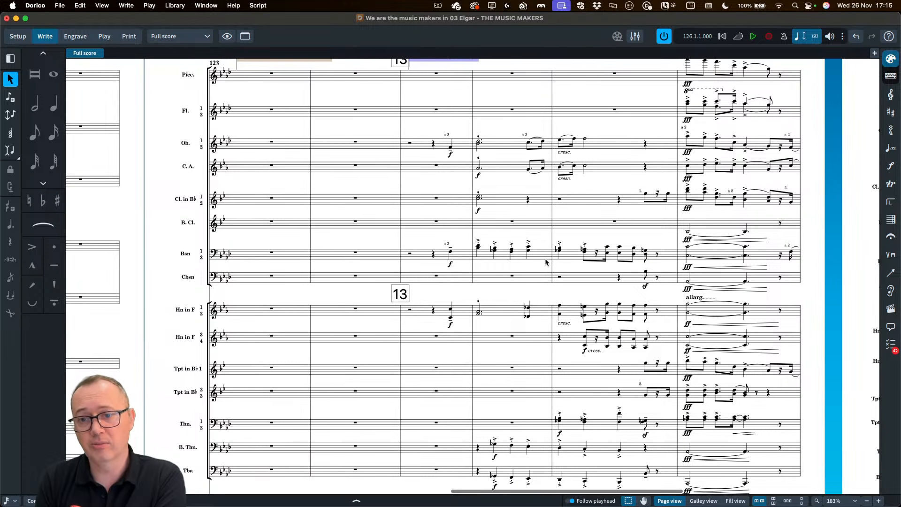
scroll(545, 263, down, 10)
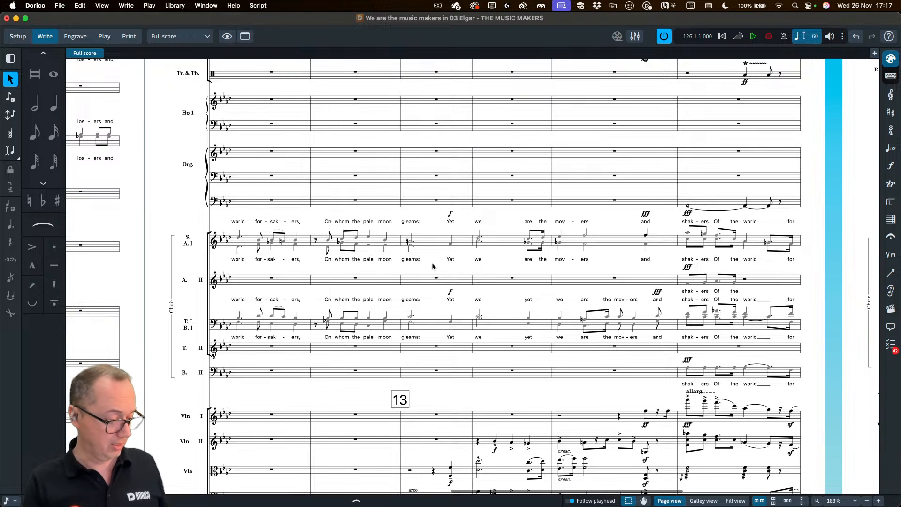
Step: Switch to Safari and review the Black Friday sale on the Dreamtonics store's Pricing and Bundles page
key(super+Tab)
key(super+Tab)
key(super+Tab)
key(super+Tab)
key(super+Tab)
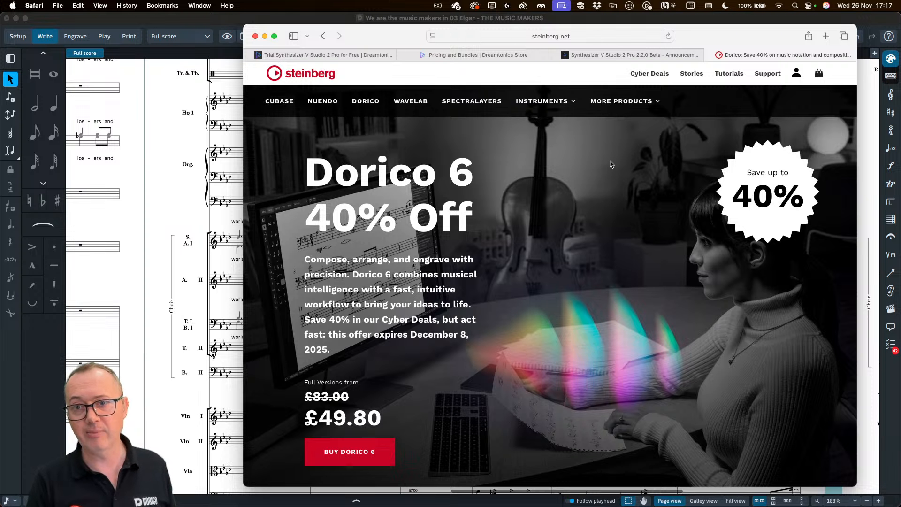
click(458, 56)
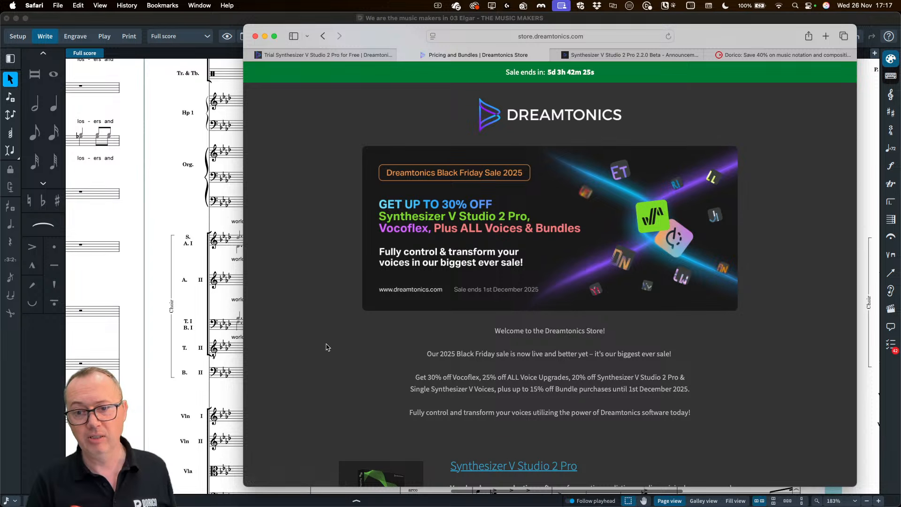
scroll(329, 346, down, 5)
scroll(321, 349, up, 6)
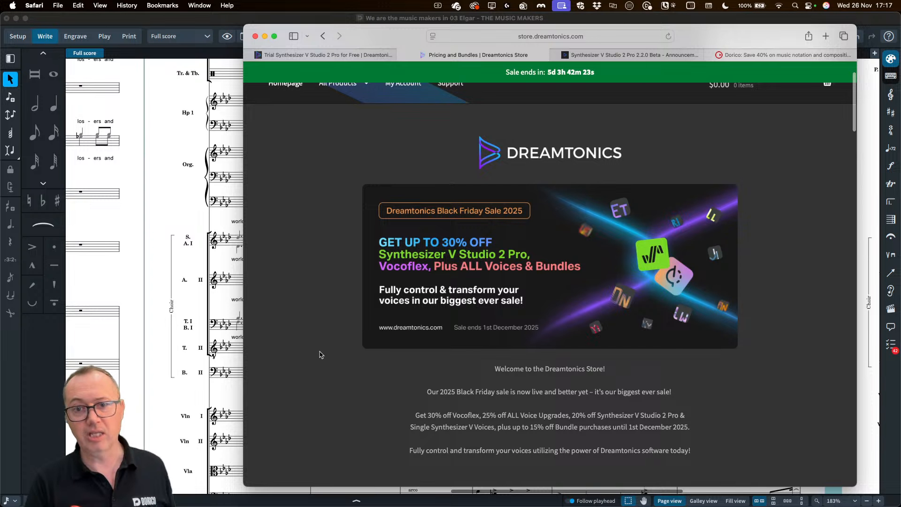
Step: Switch back to Dorico and take a closer look at the choir staves near rehearsal mark 13
click(155, 267)
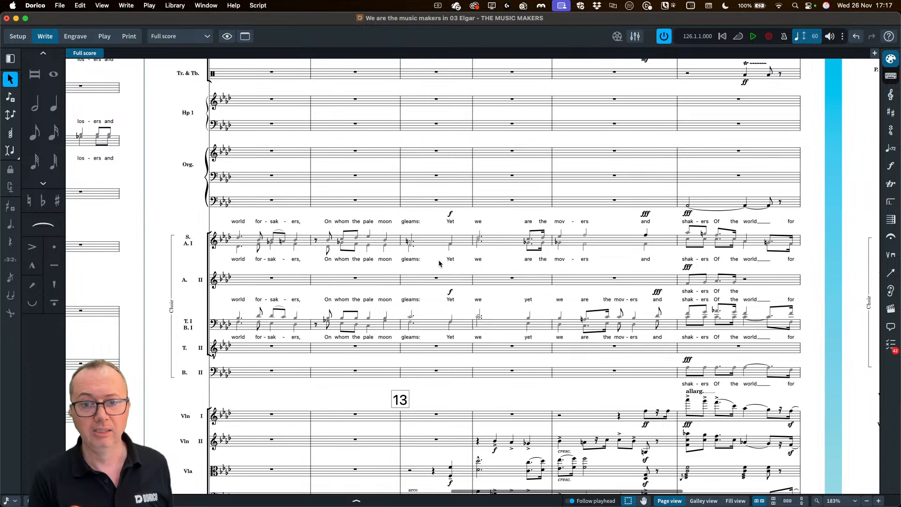
scroll(427, 259, up, 1)
scroll(427, 257, up, 5)
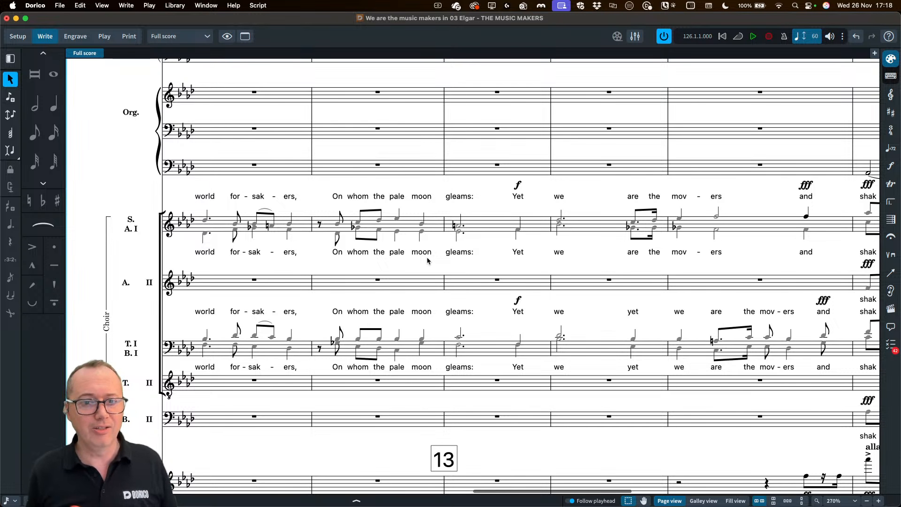